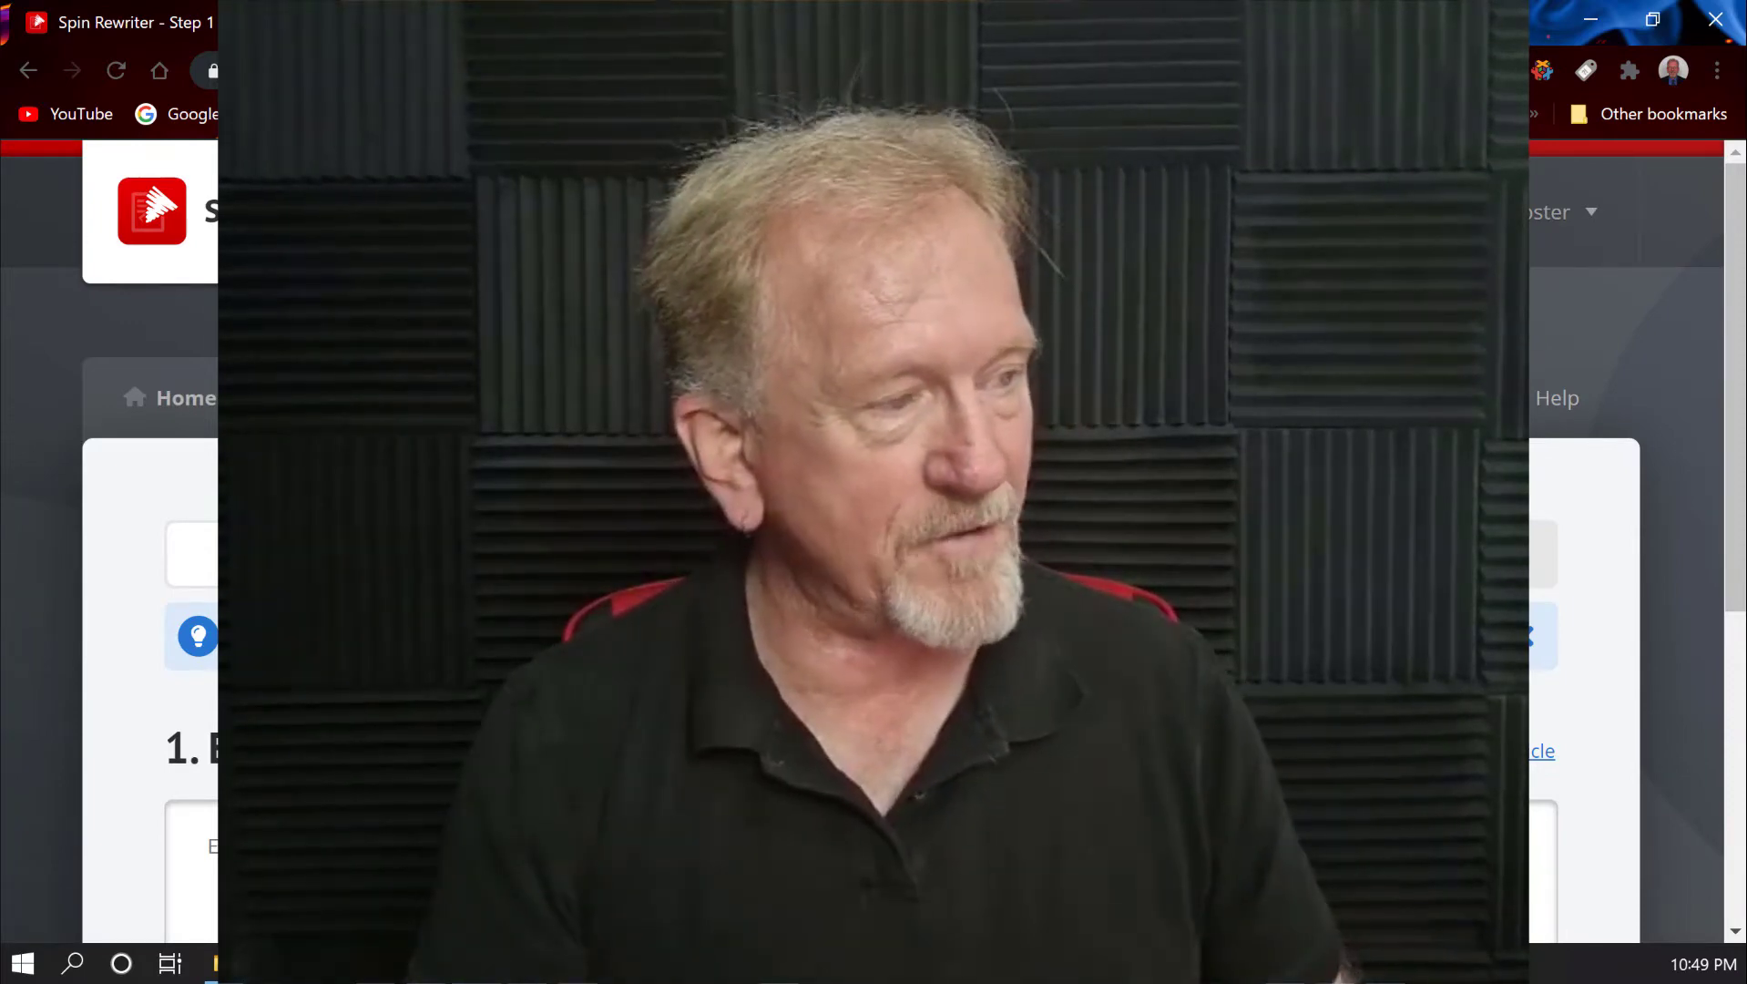
- Copy the first Article Body paragraph of the low-carb article from Notepad
{"action": "scroll", "coordinate": [874, 546], "scroll_direction": "down", "scroll_amount": 5}
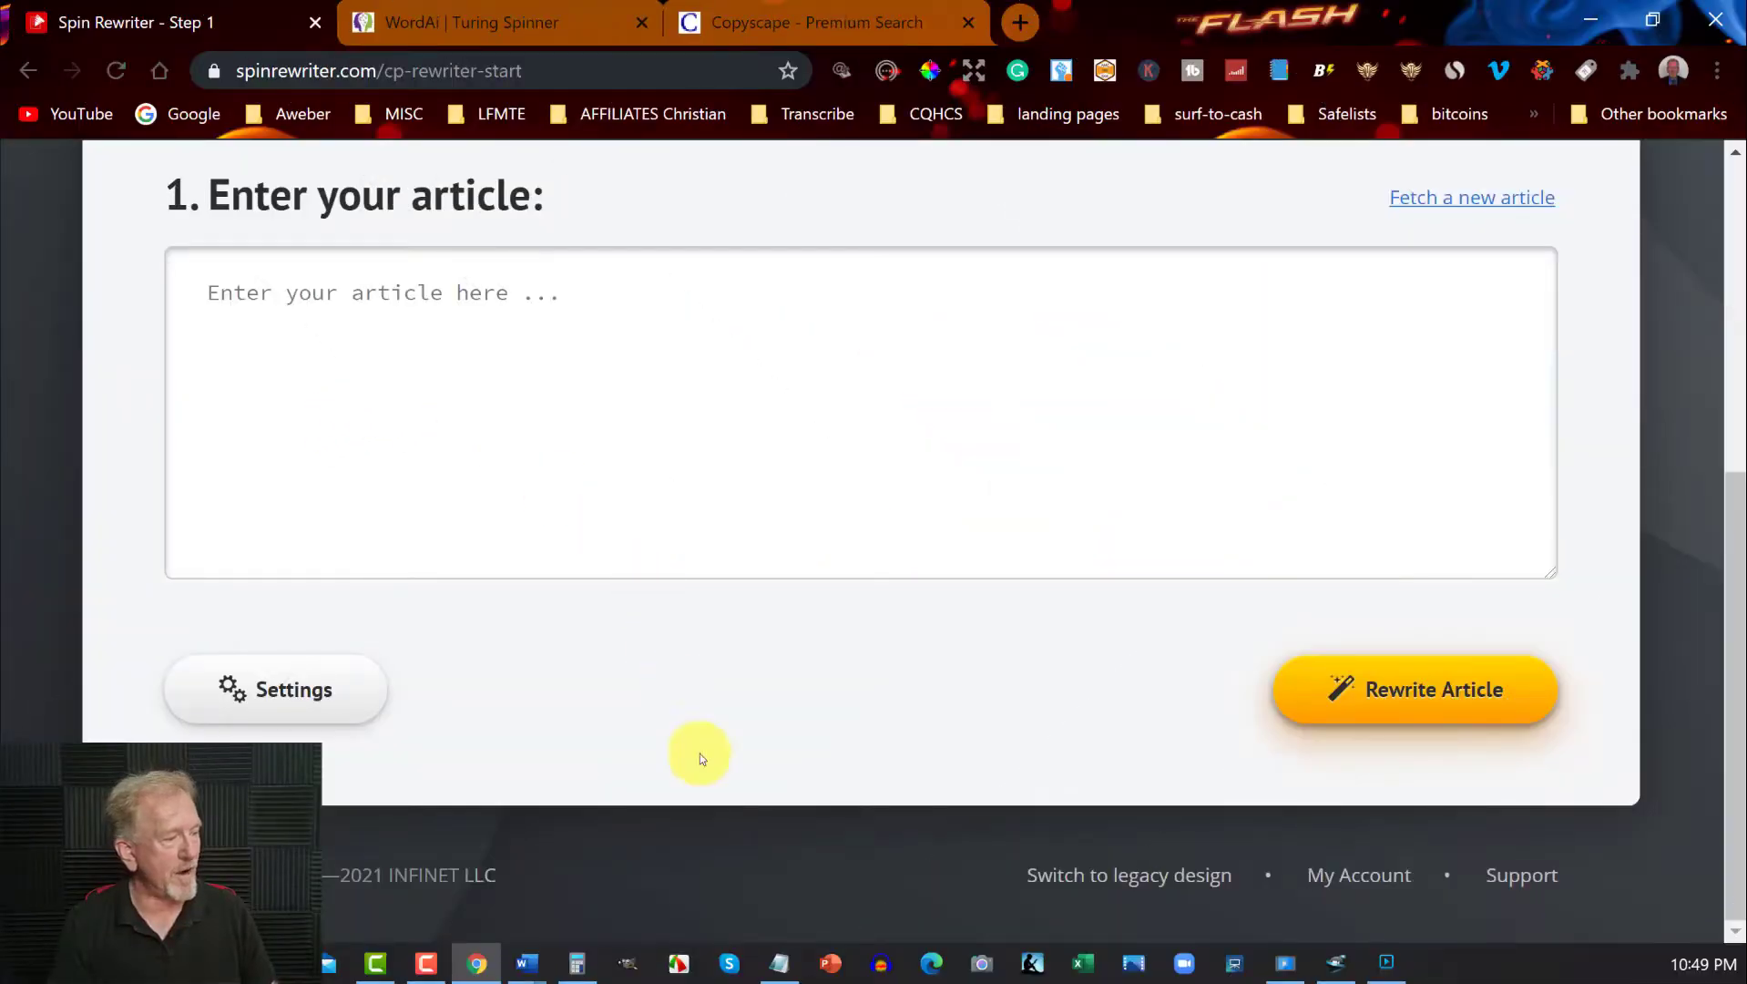
{"action": "left_click", "coordinate": [780, 961]}
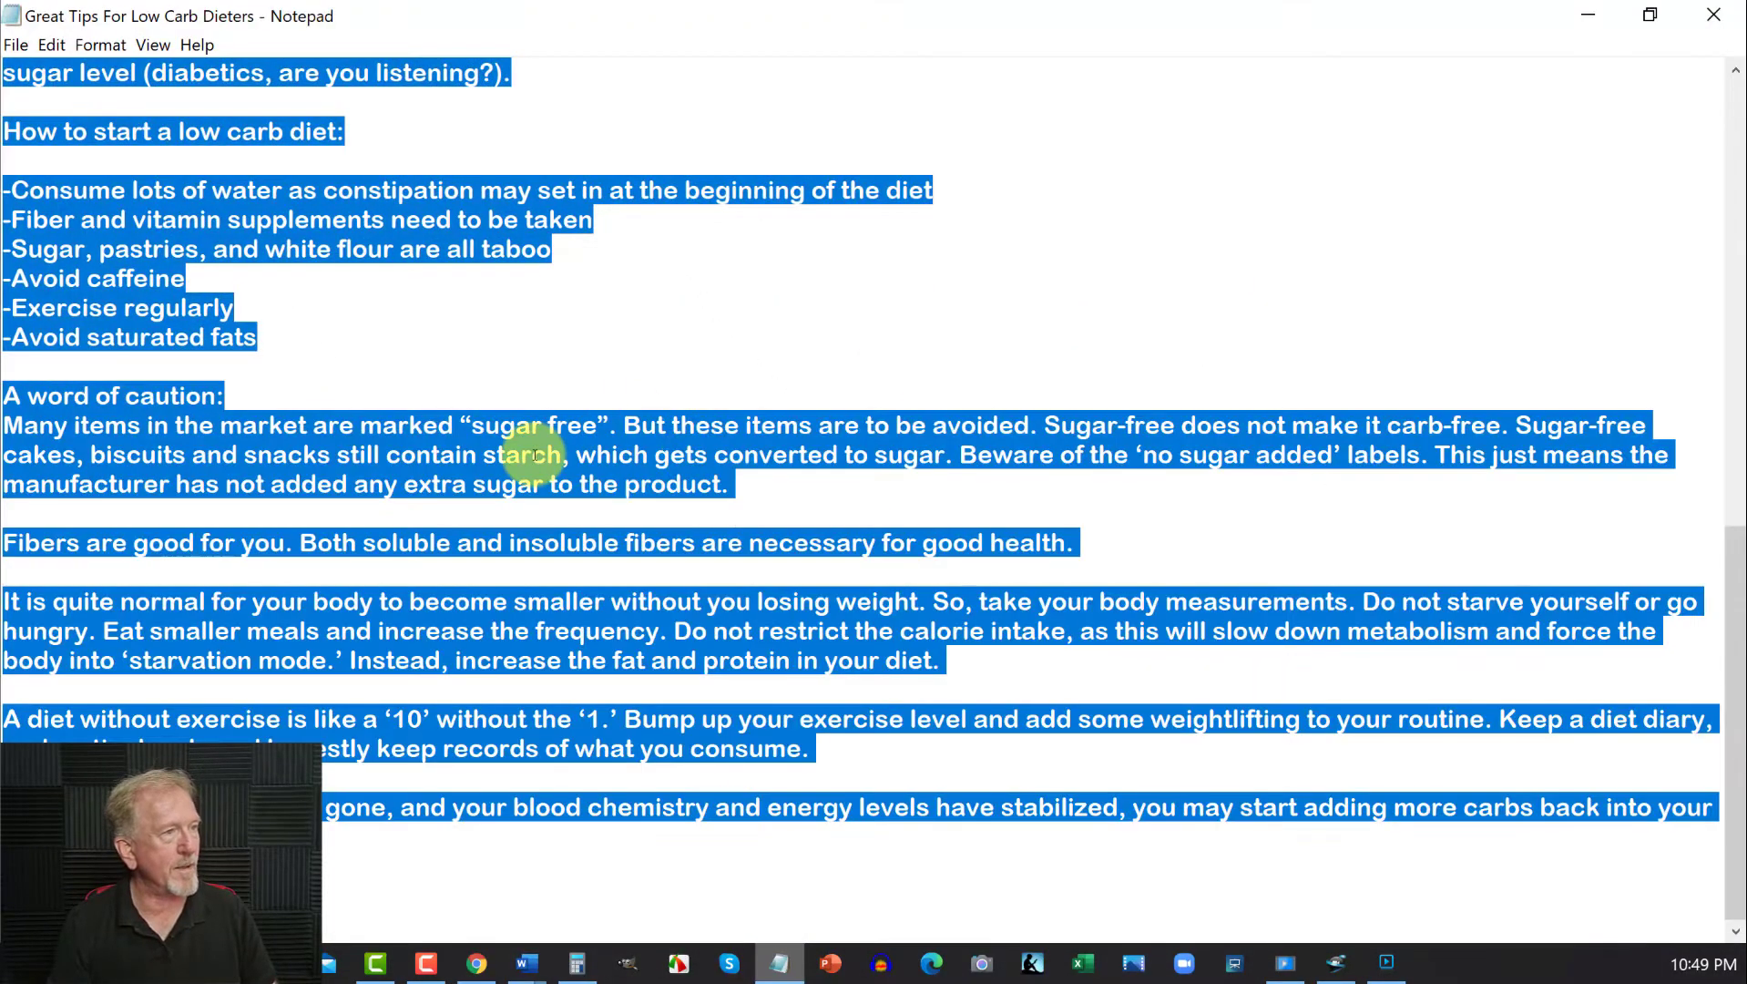
{"action": "scroll", "coordinate": [533, 454], "scroll_direction": "up", "scroll_amount": 10}
{"action": "scroll", "coordinate": [528, 451], "scroll_direction": "down", "scroll_amount": 2}
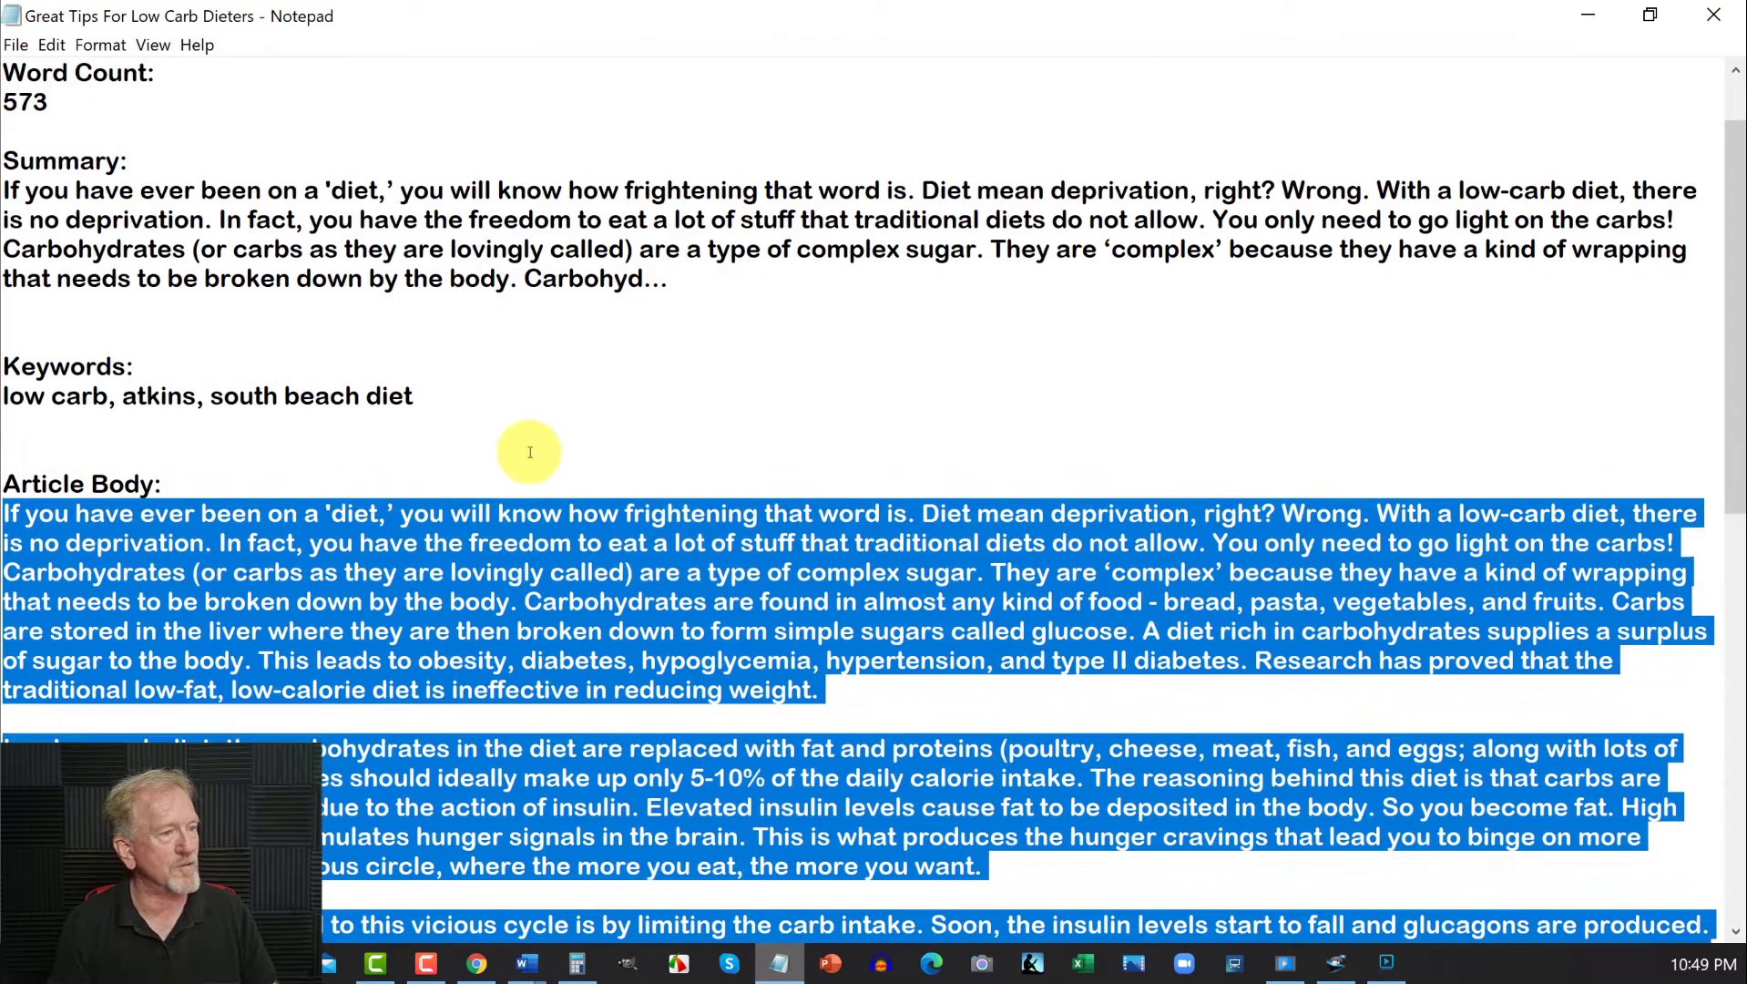
{"action": "left_click", "coordinate": [309, 482]}
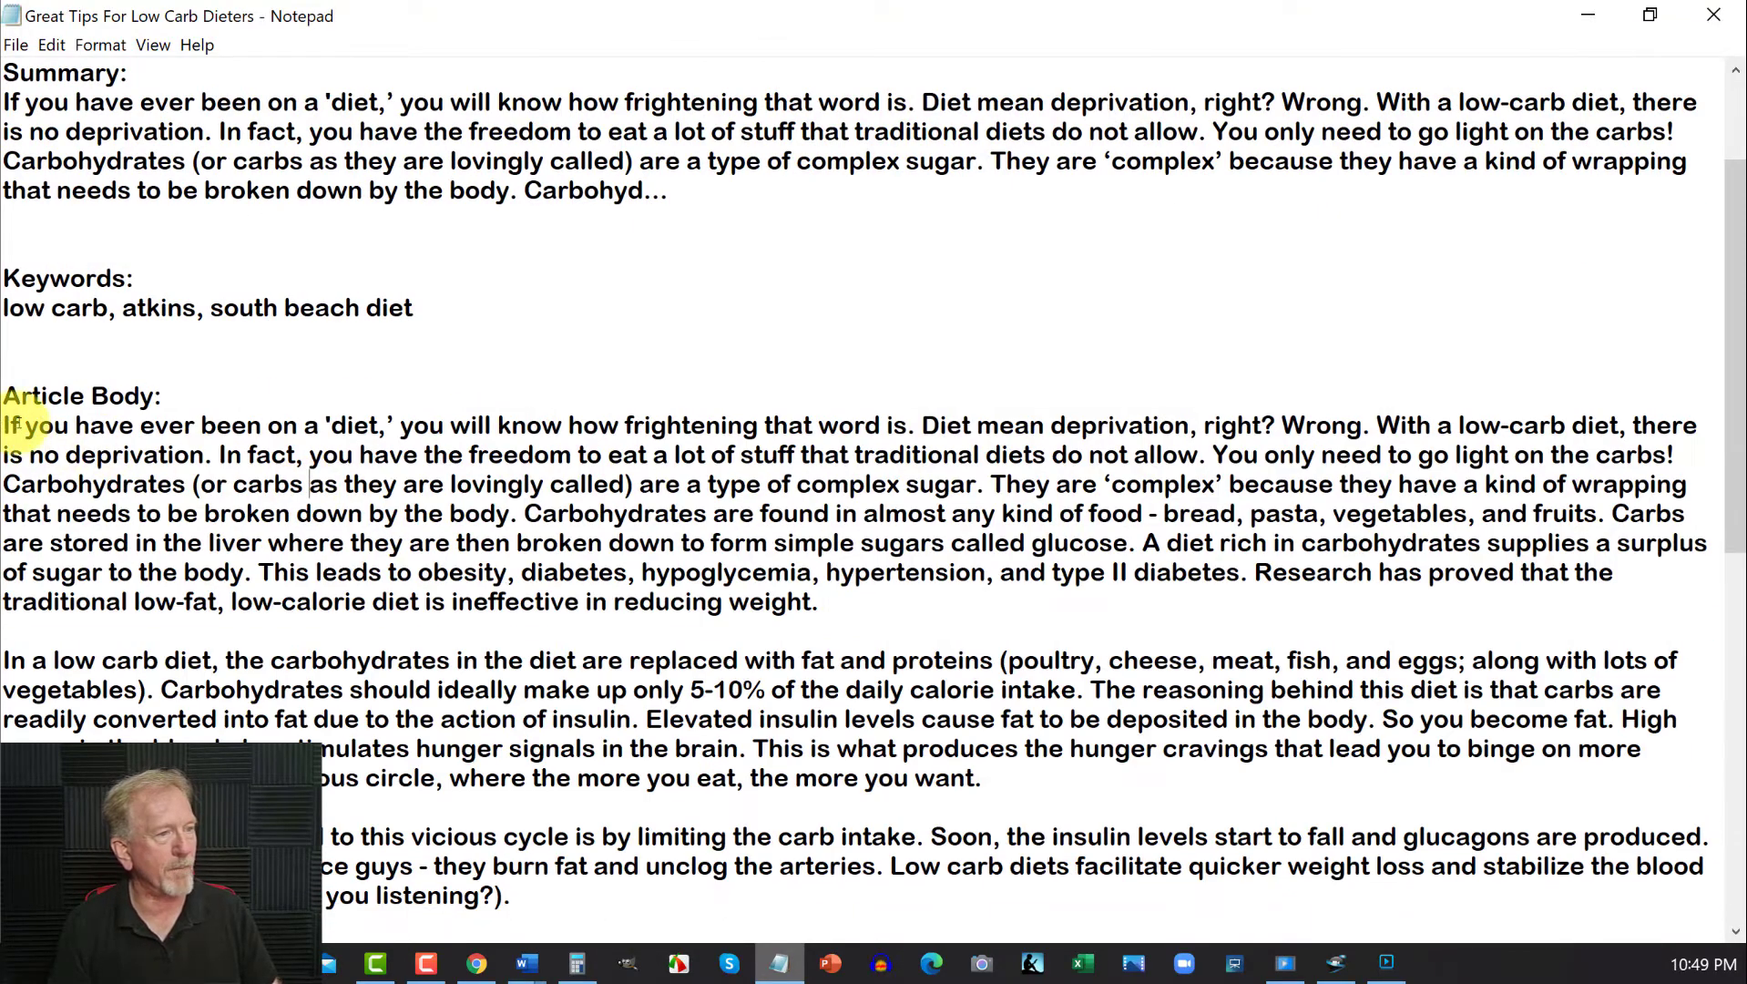
{"action": "left_click_drag", "start_coordinate": [7, 426], "coordinate": [822, 628]}
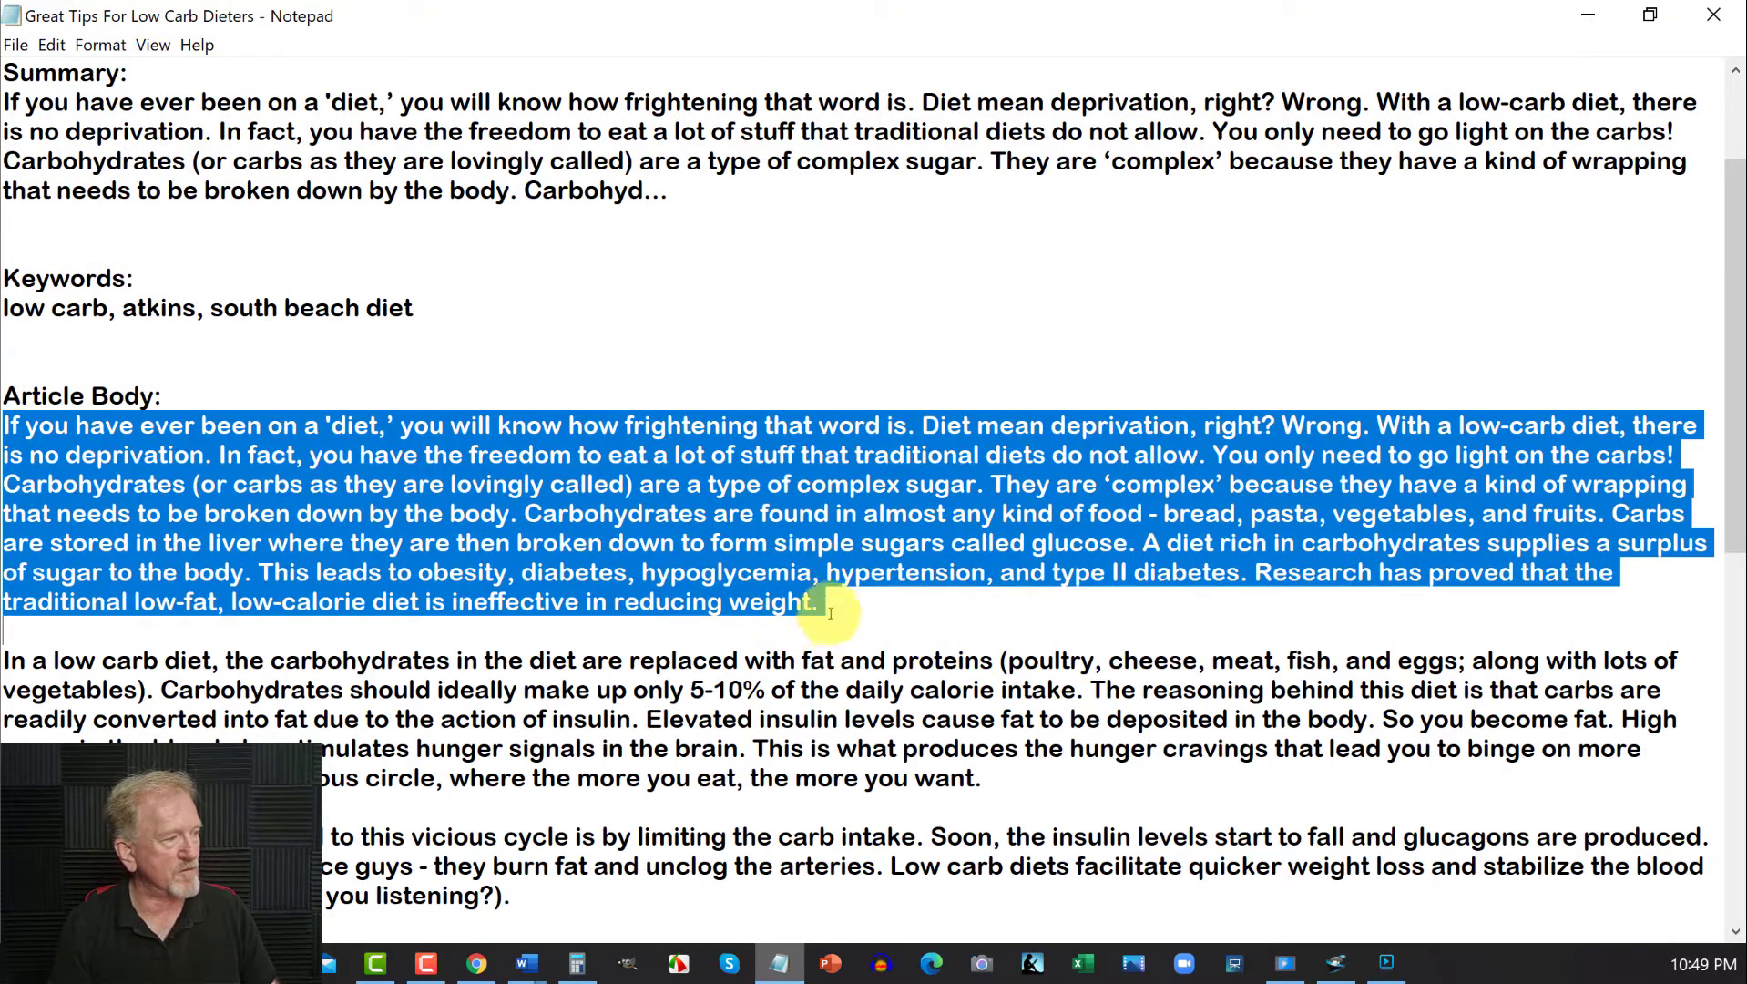
{"action": "right_click", "coordinate": [577, 501]}
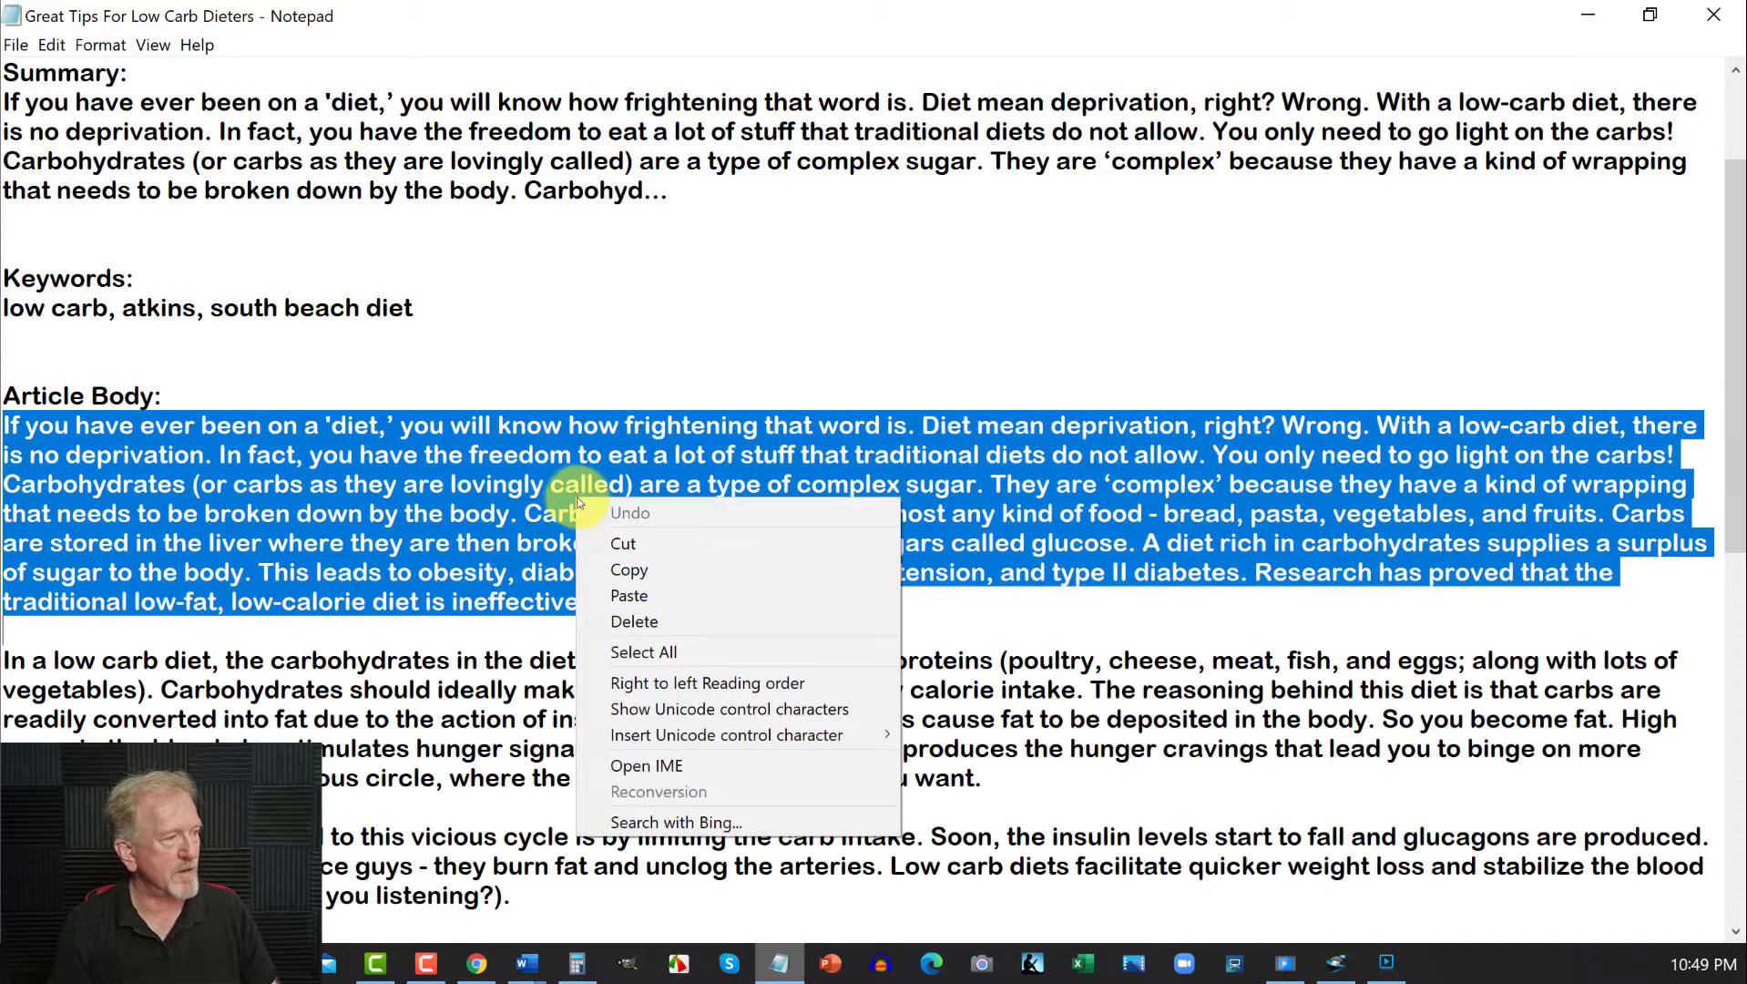
{"action": "left_click", "coordinate": [635, 569]}
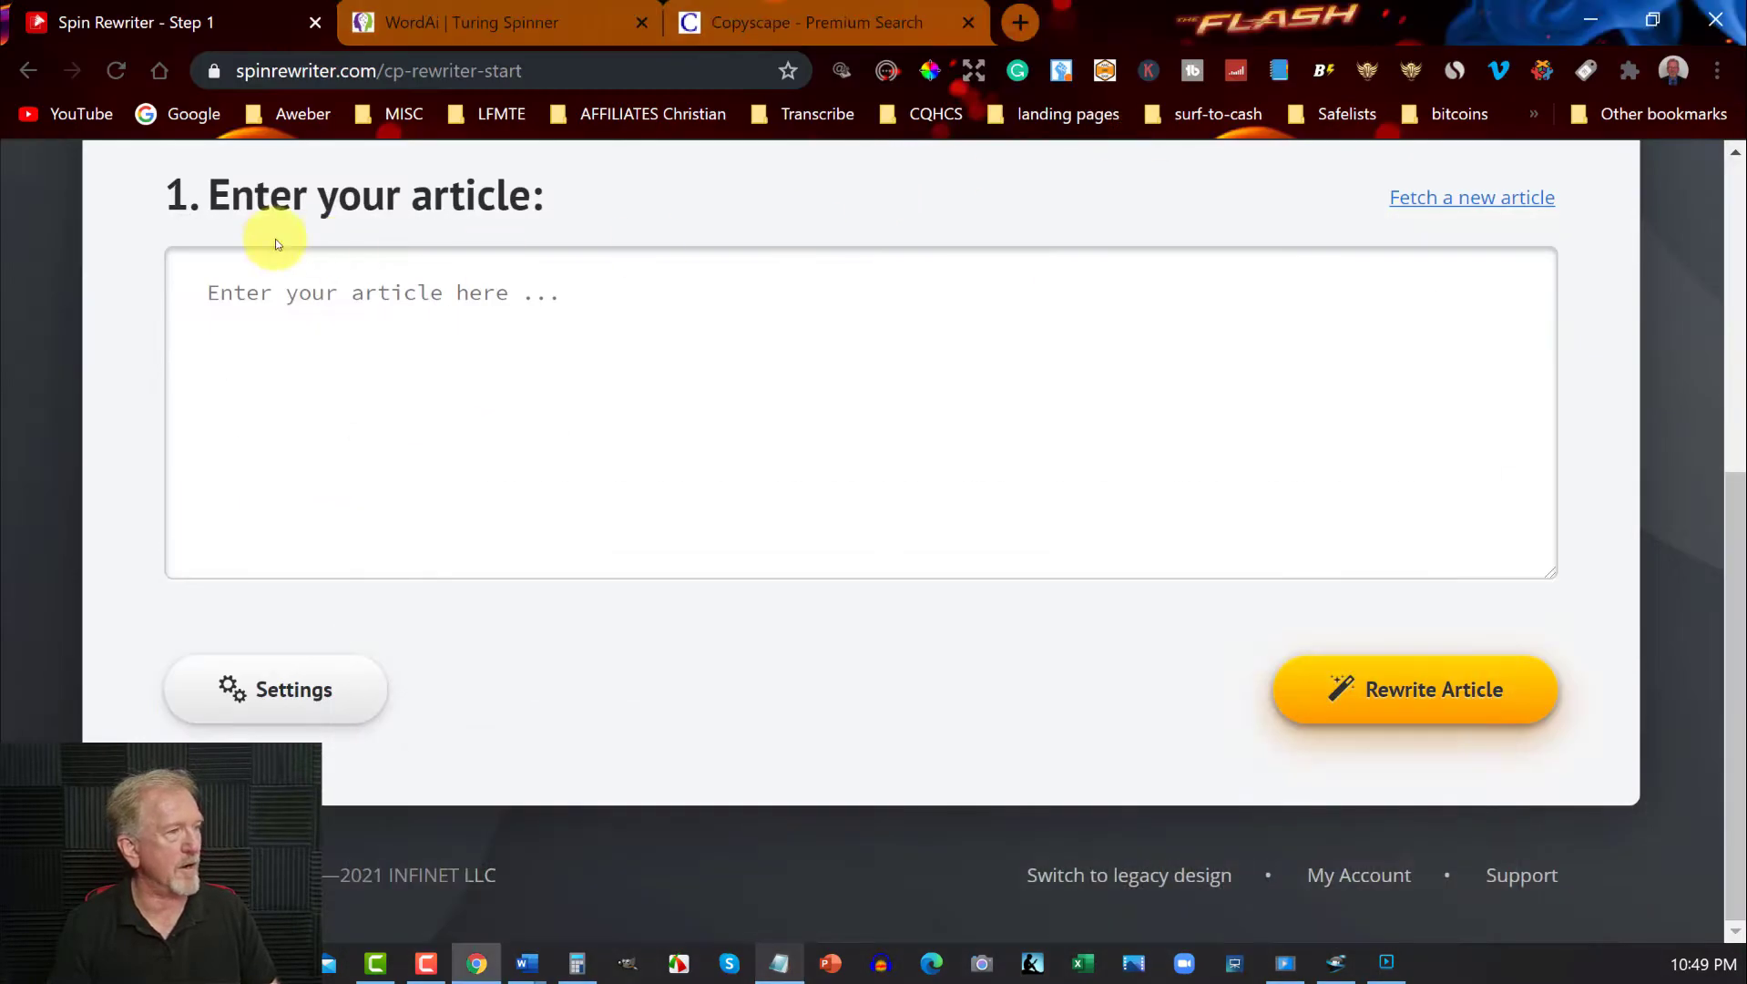
- Paste the low-carb paragraph into Spin Rewriter's article box, giving 160 words
{"action": "left_click", "coordinate": [209, 291]}
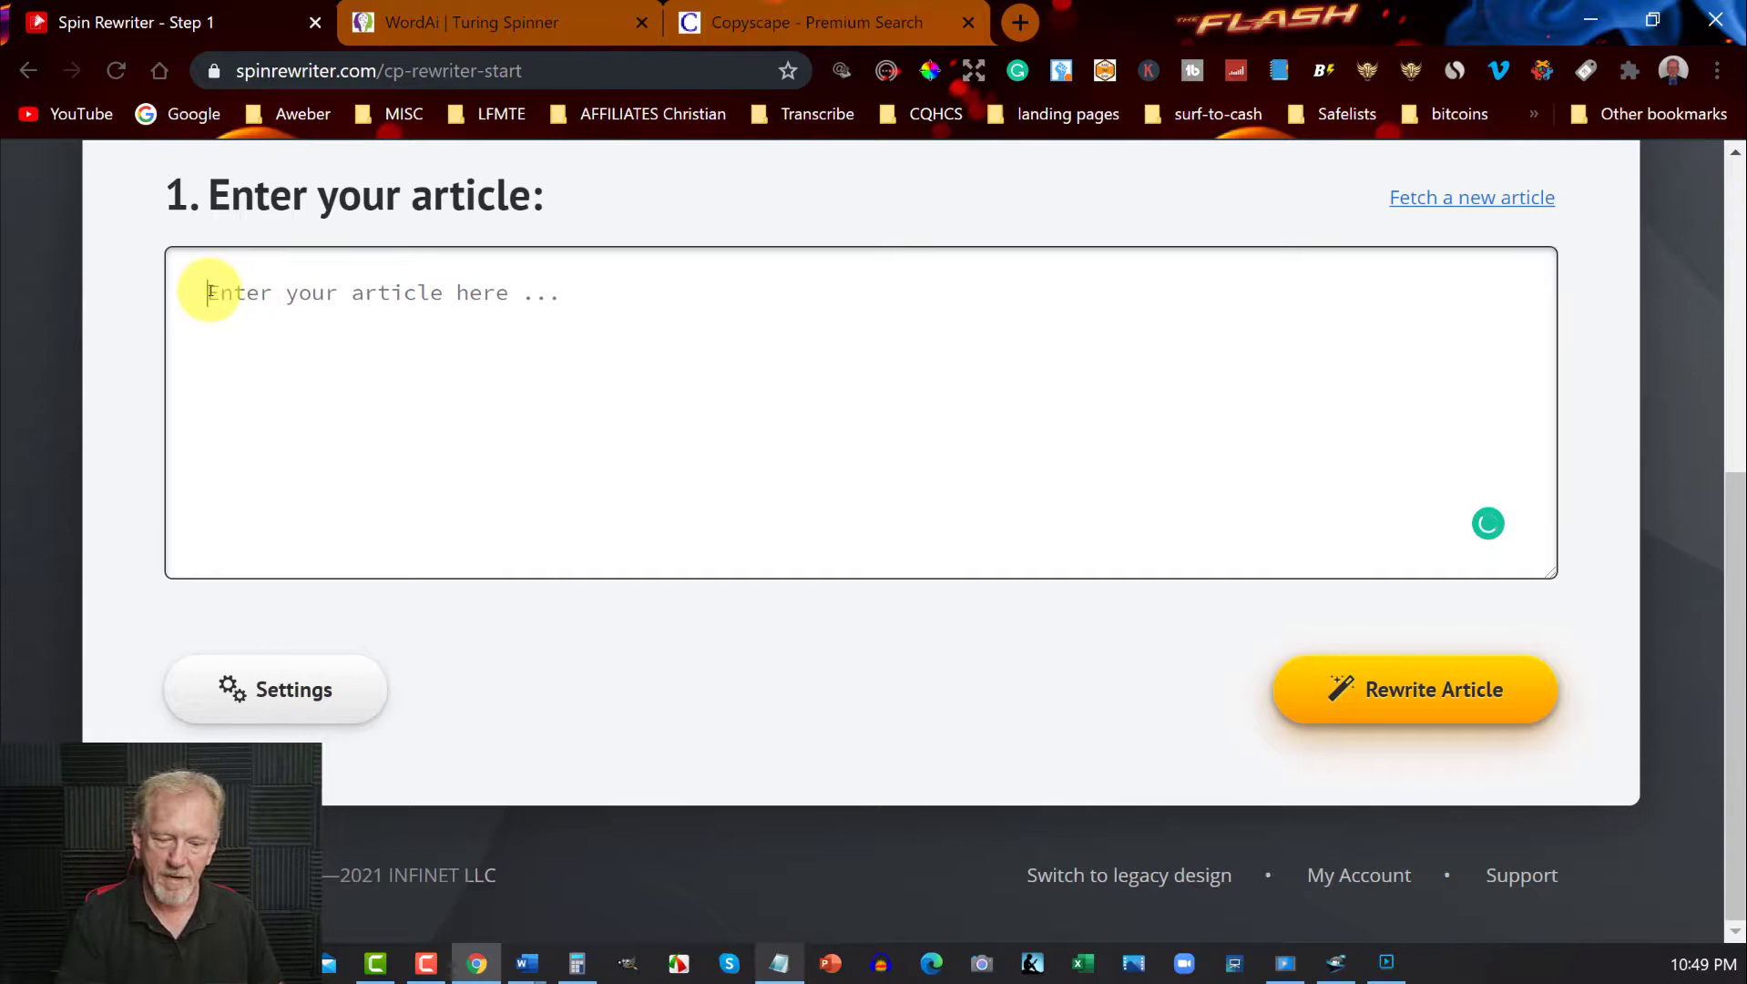
{"action": "key", "text": "ctrl+v"}
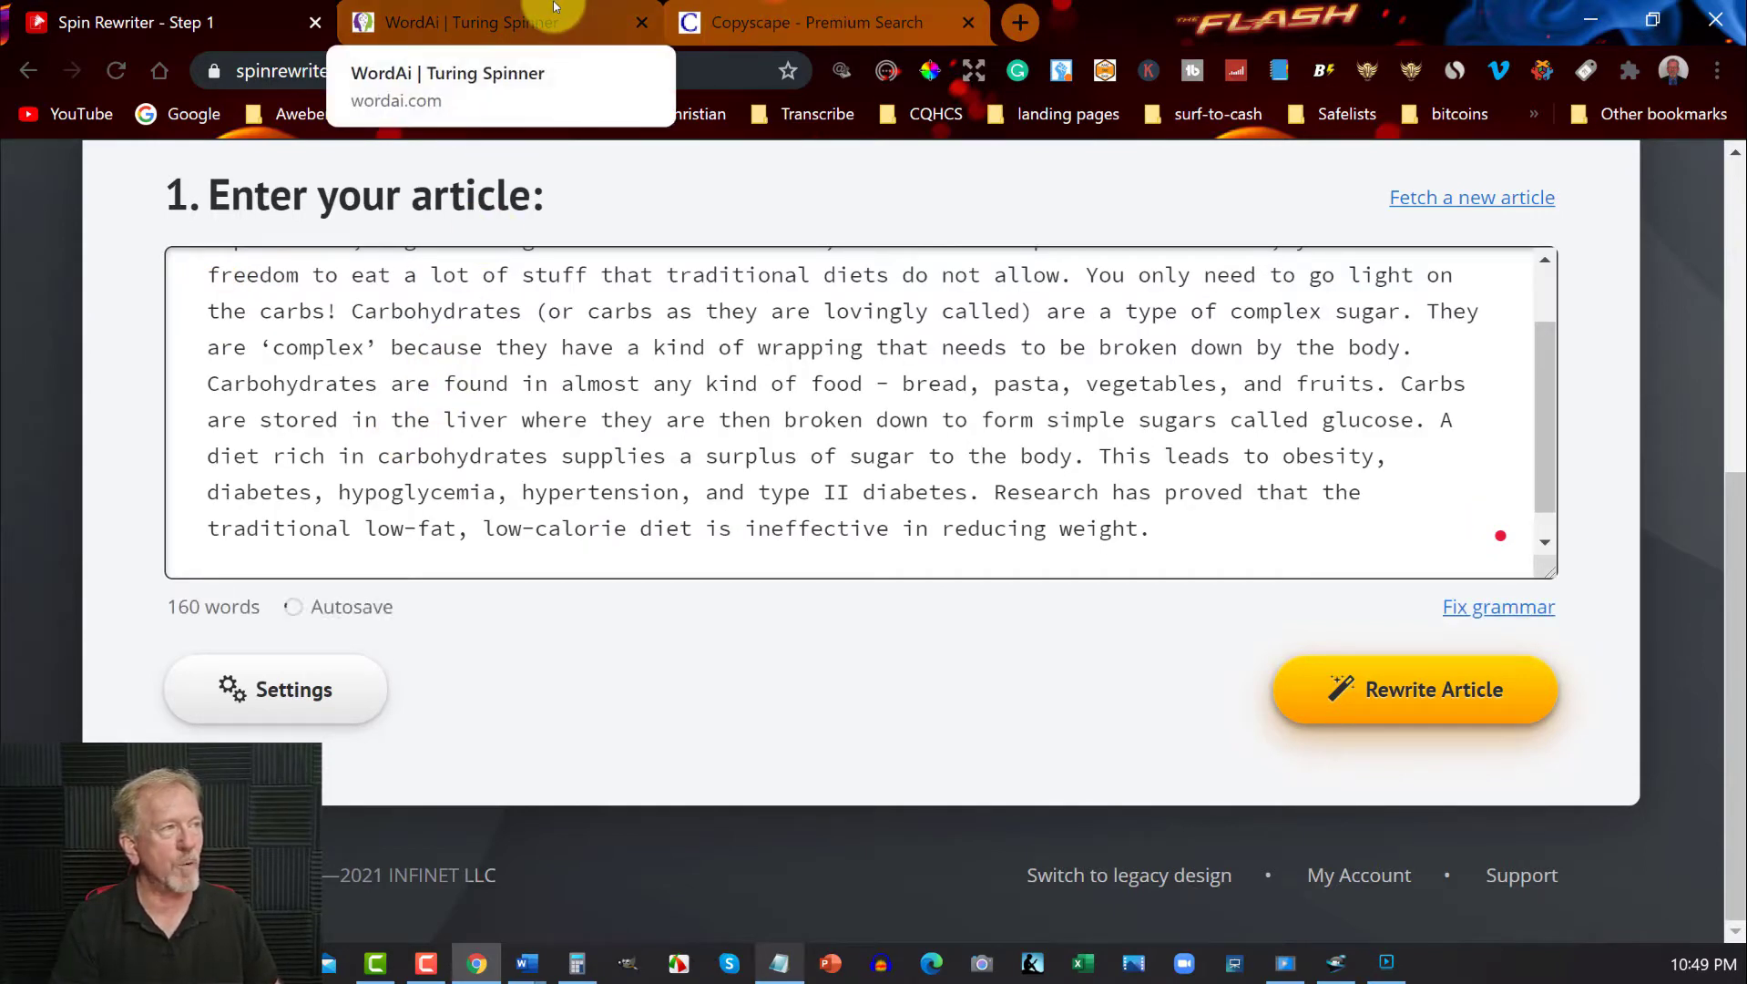
{"action": "left_click", "coordinate": [554, 7]}
{"action": "left_click", "coordinate": [217, 22]}
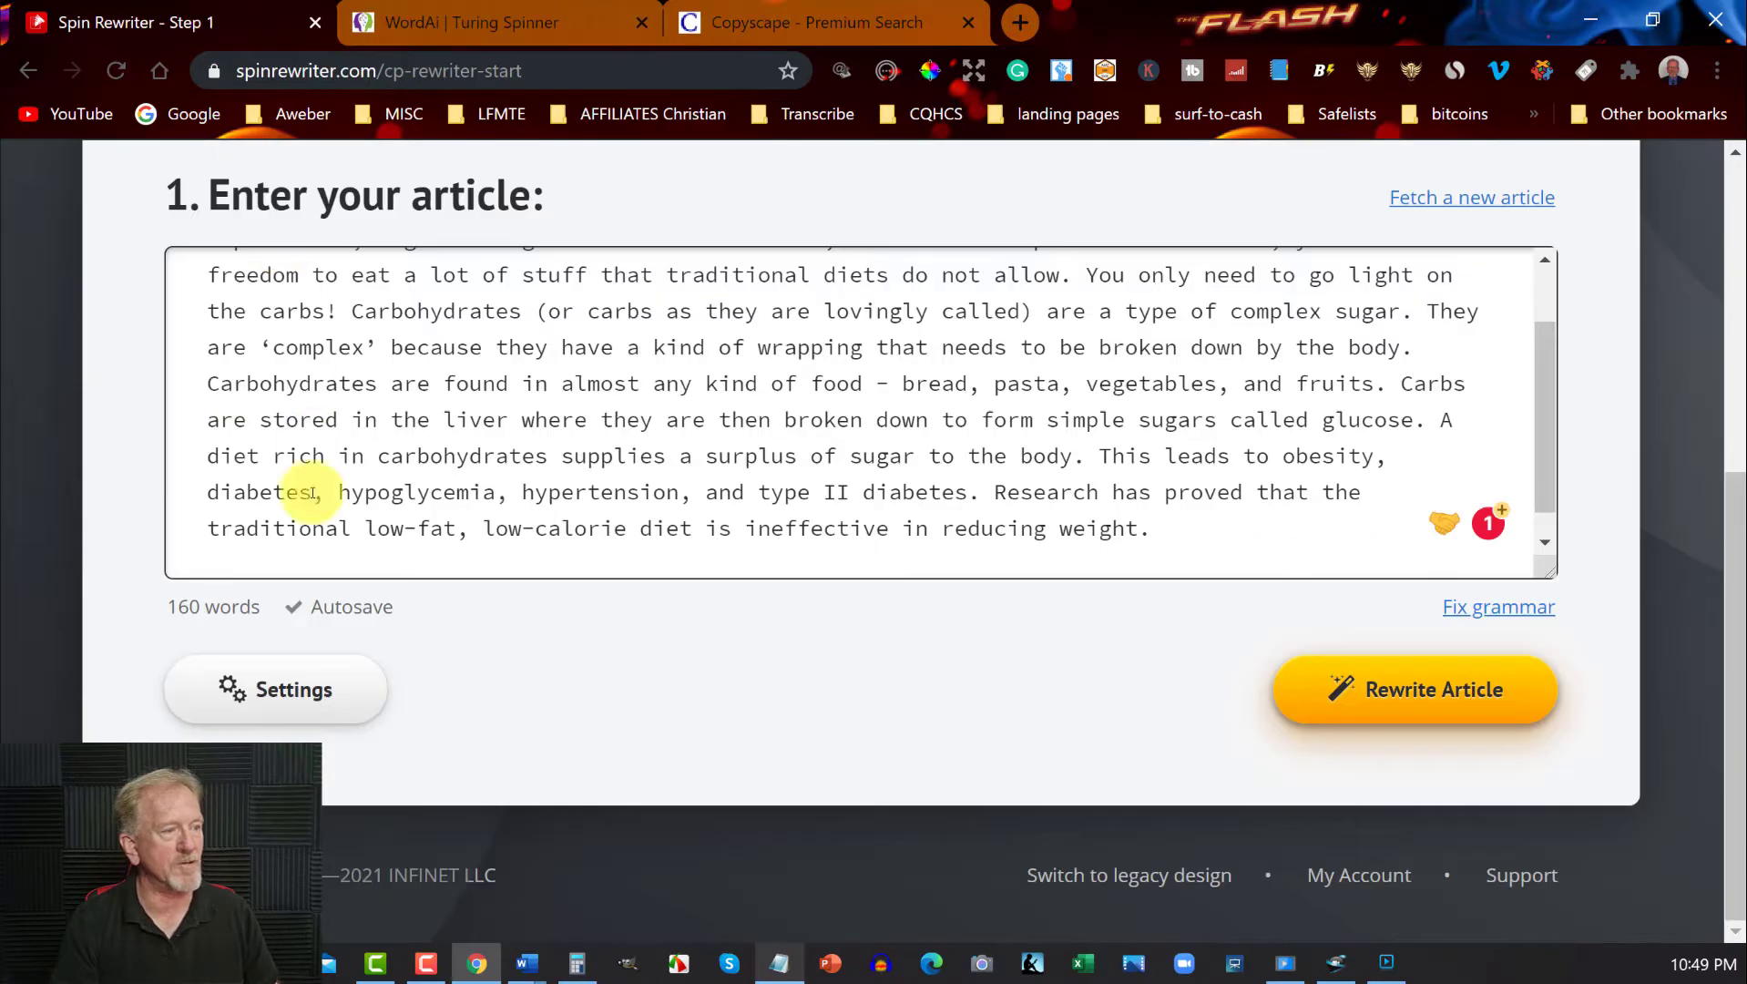
- Copy the entire Protected keywords list from Spin Rewriter's Words & Phrases settings
{"action": "left_click", "coordinate": [280, 682]}
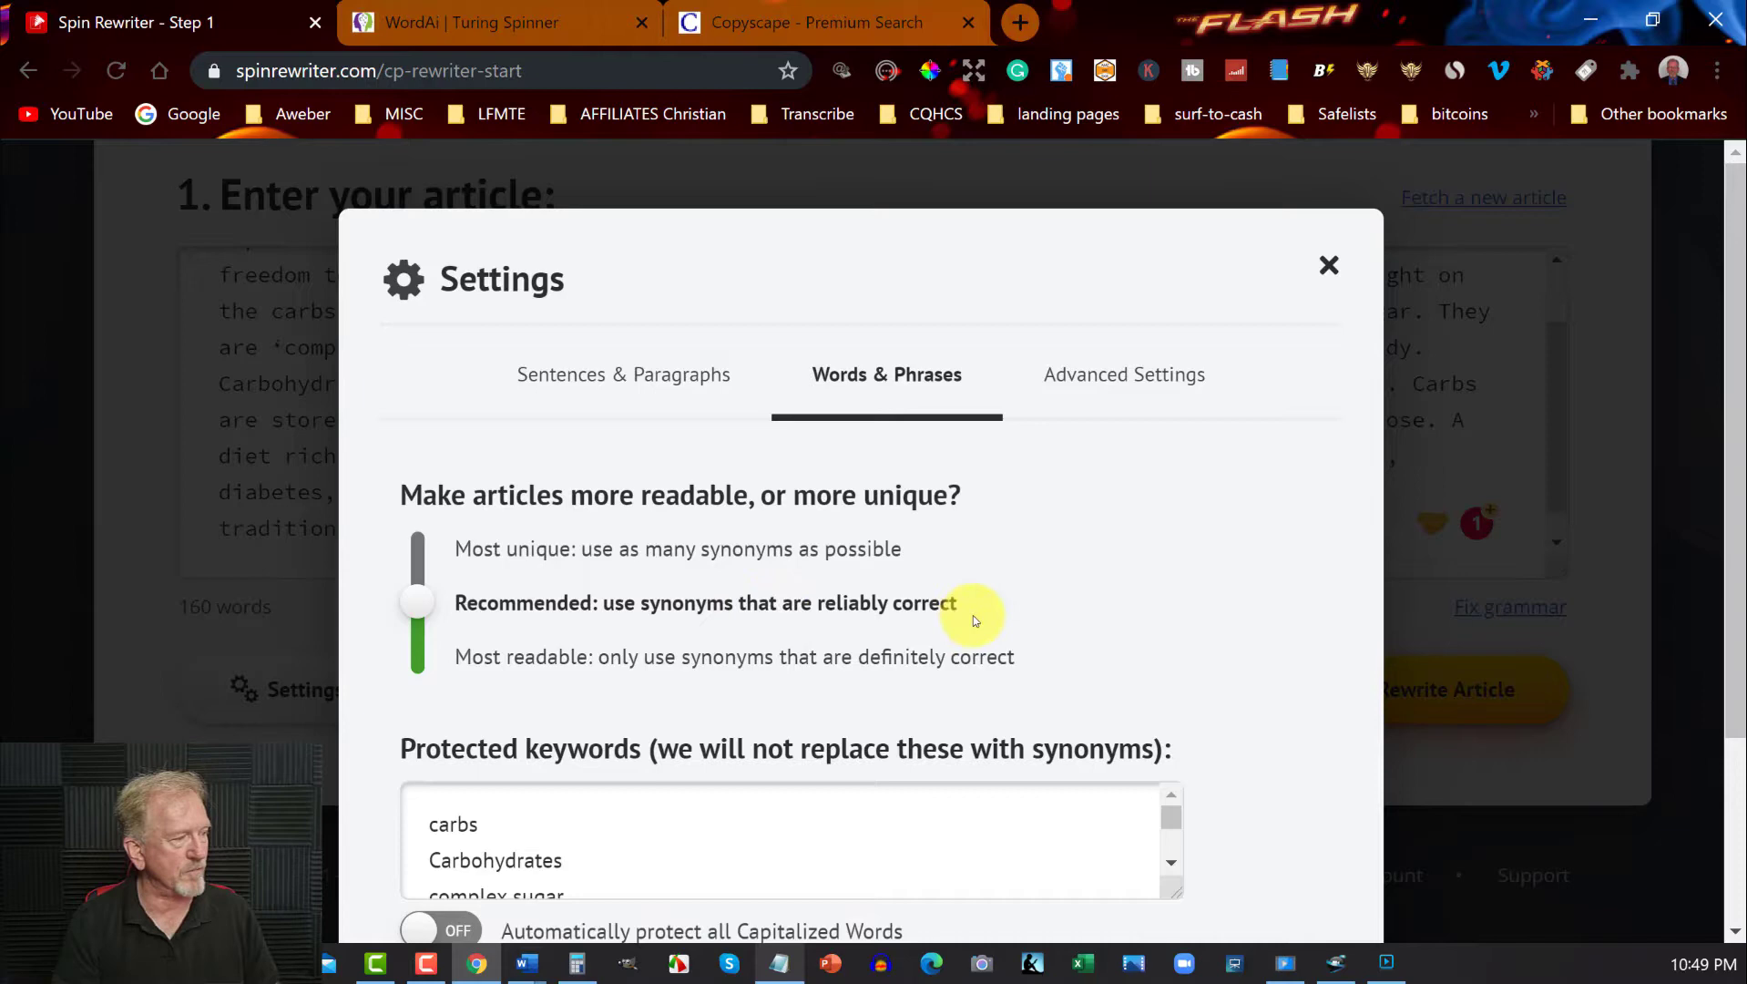
{"action": "scroll", "coordinate": [889, 519], "scroll_direction": "down", "scroll_amount": 3}
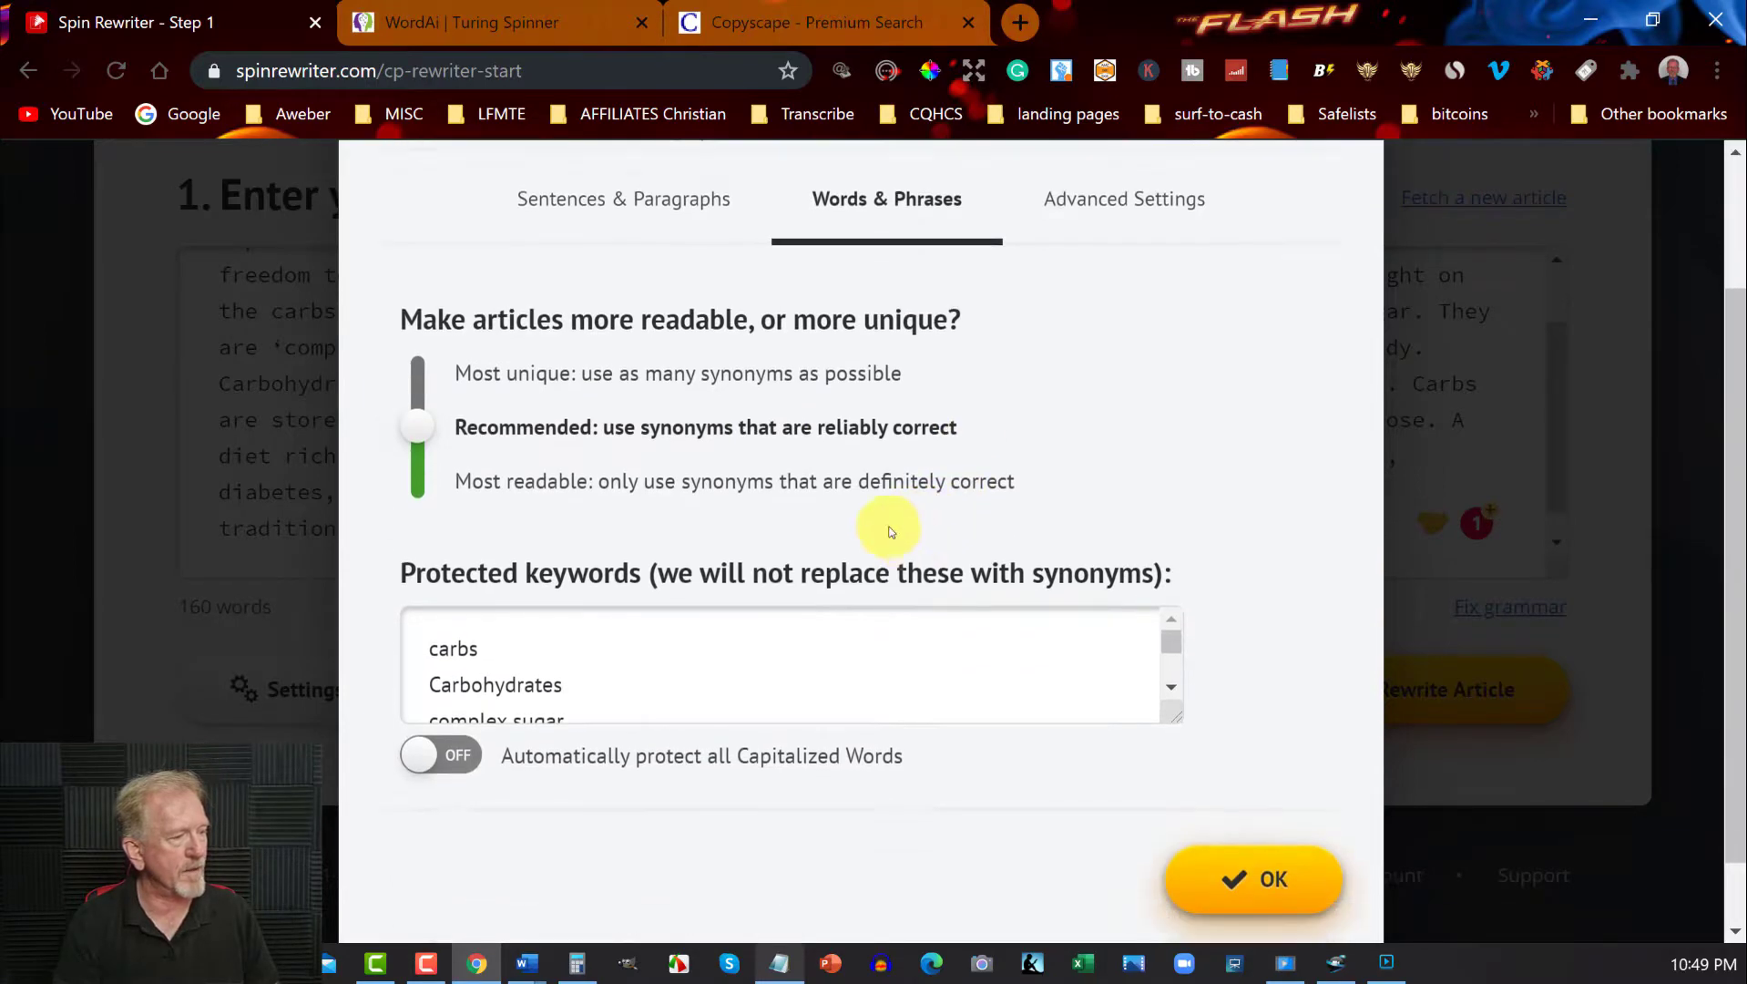
{"action": "left_click", "coordinate": [428, 569]}
{"action": "key", "text": "ctrl+a"}
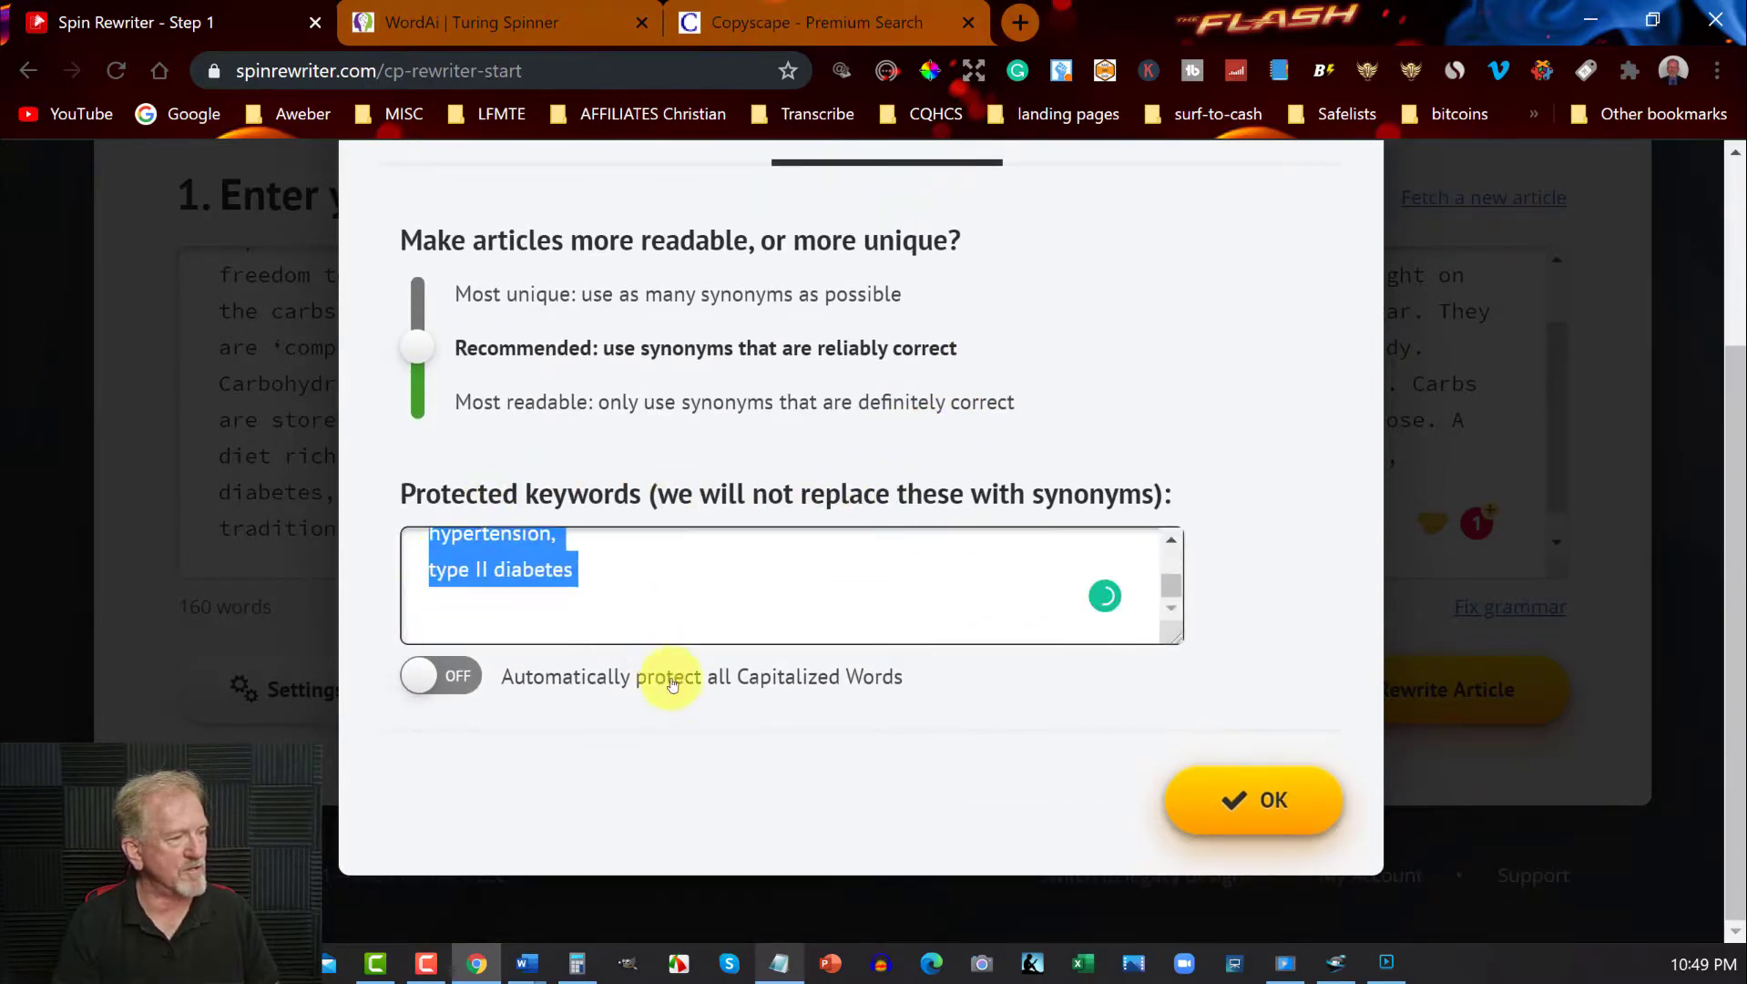
{"action": "right_click", "coordinate": [495, 559]}
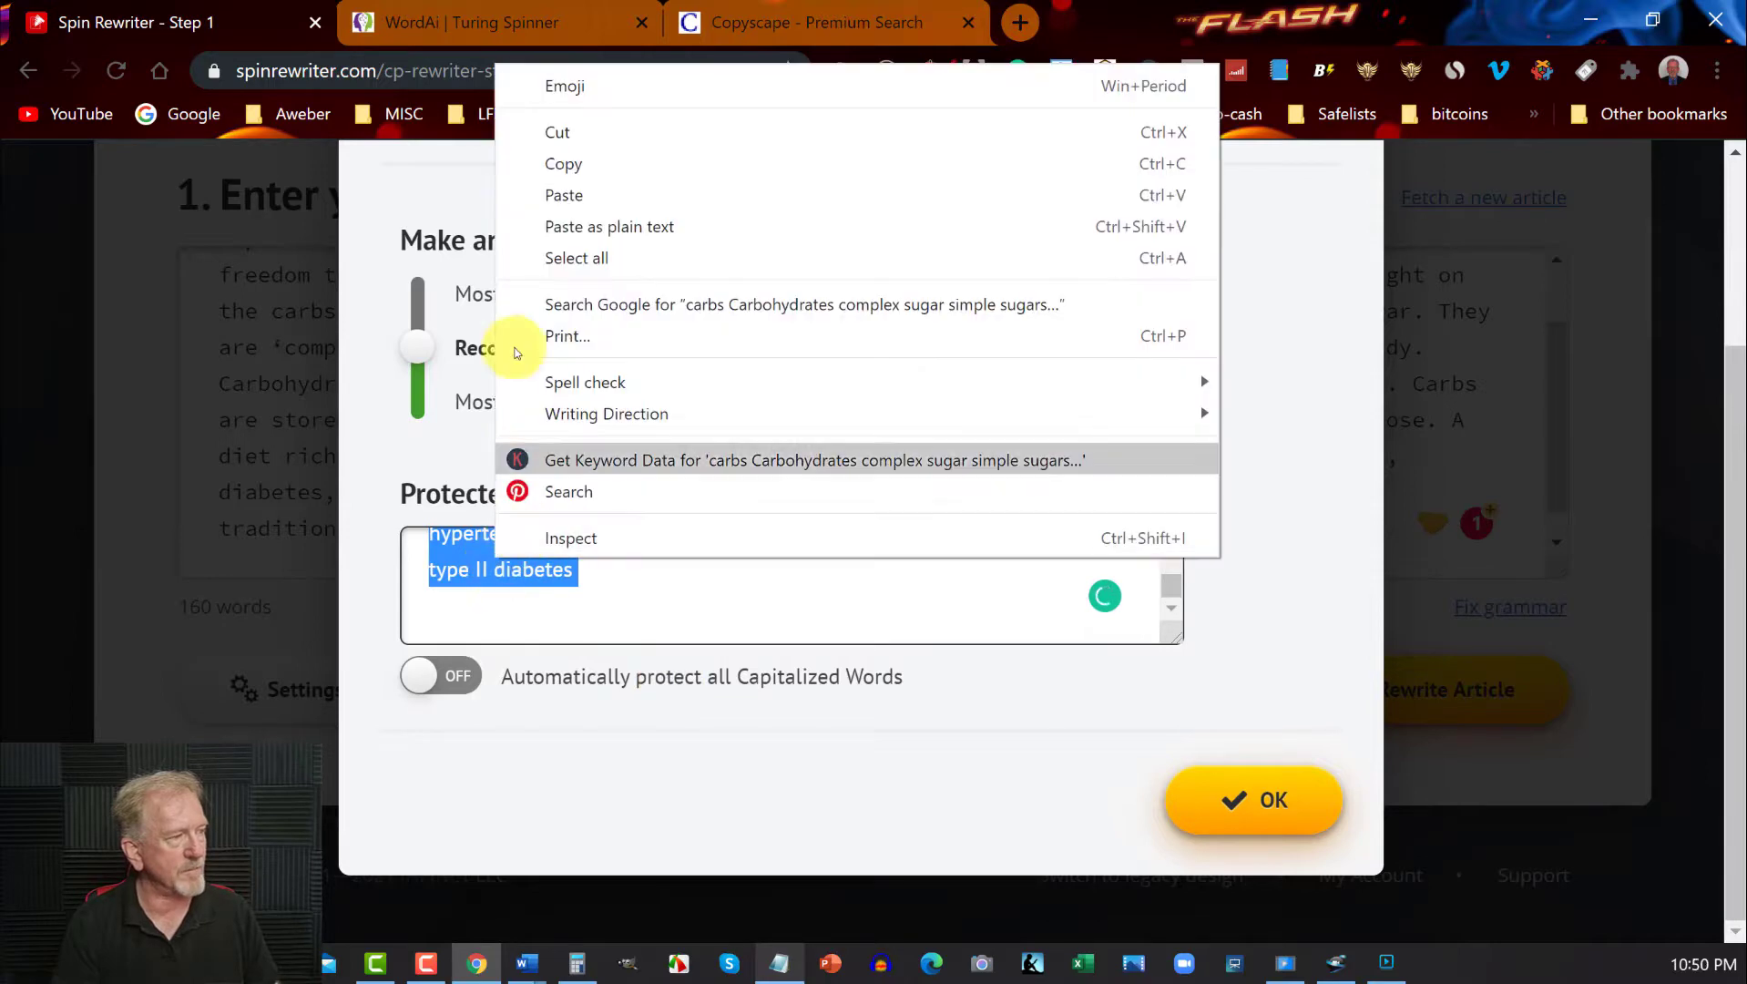
{"action": "left_click", "coordinate": [559, 164]}
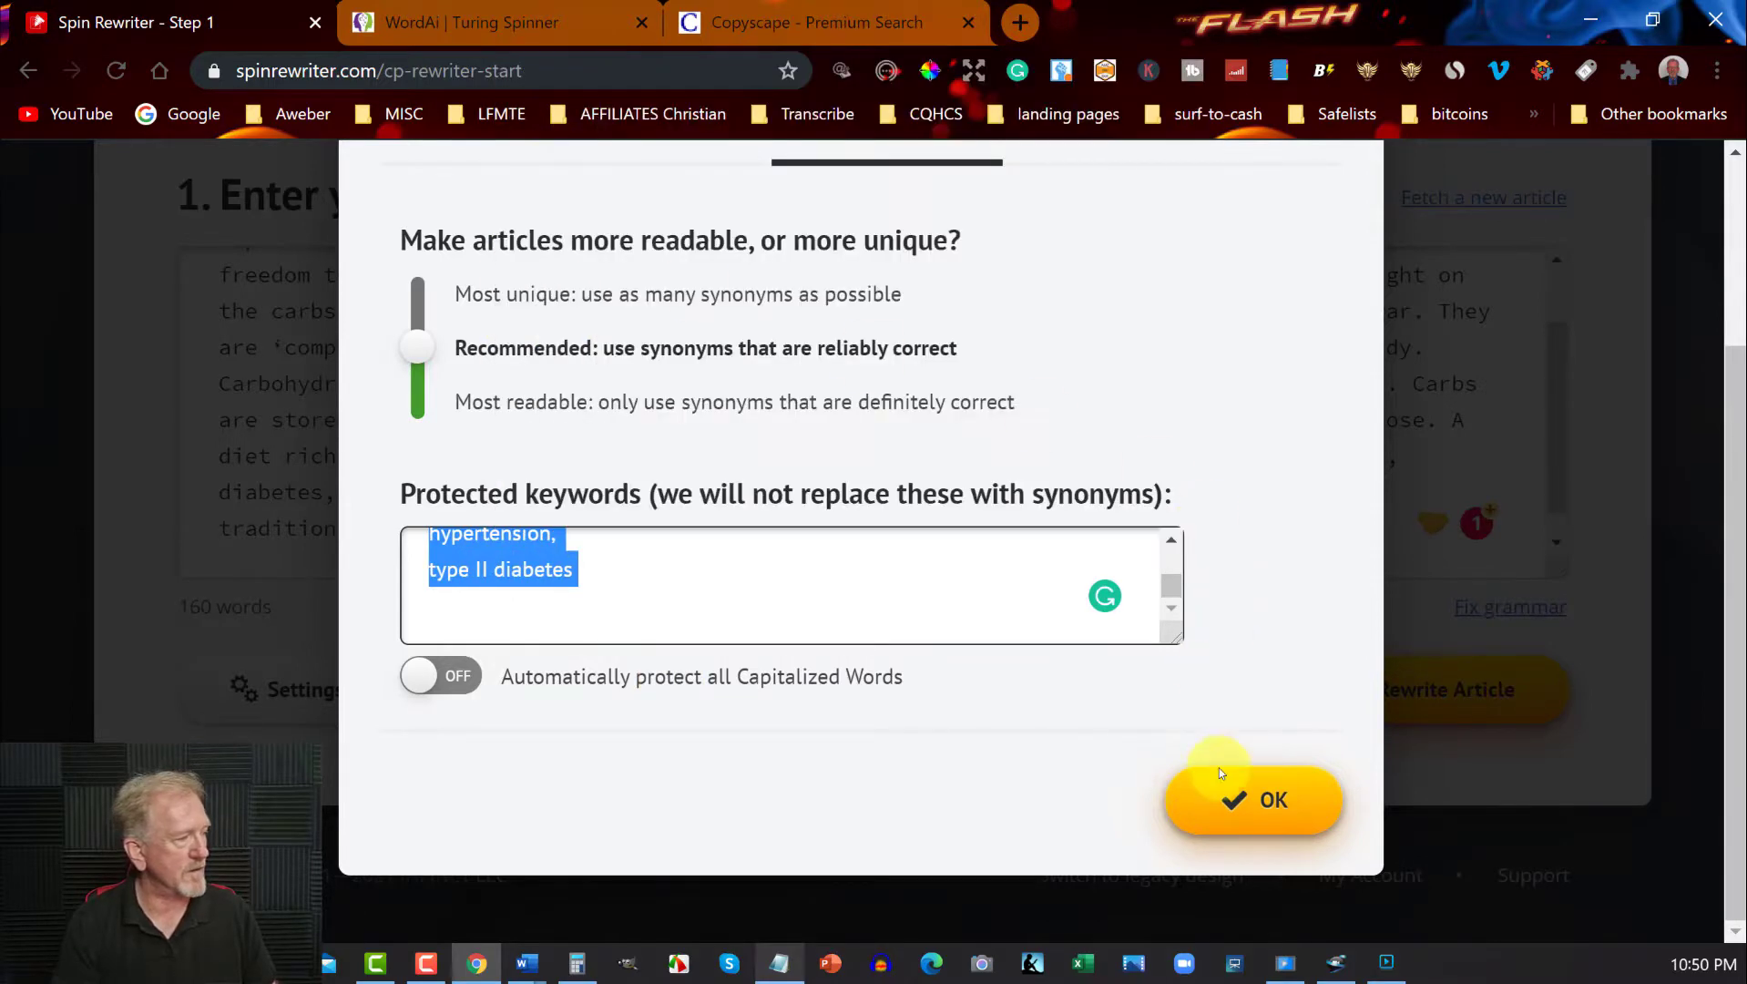
- Confirm sentence, paragraph and new-paragraph rewriting on and structure changes off, then close Settings
{"action": "scroll", "coordinate": [816, 492], "scroll_direction": "up", "scroll_amount": 2}
{"action": "scroll", "coordinate": [816, 492], "scroll_direction": "up", "scroll_amount": 2}
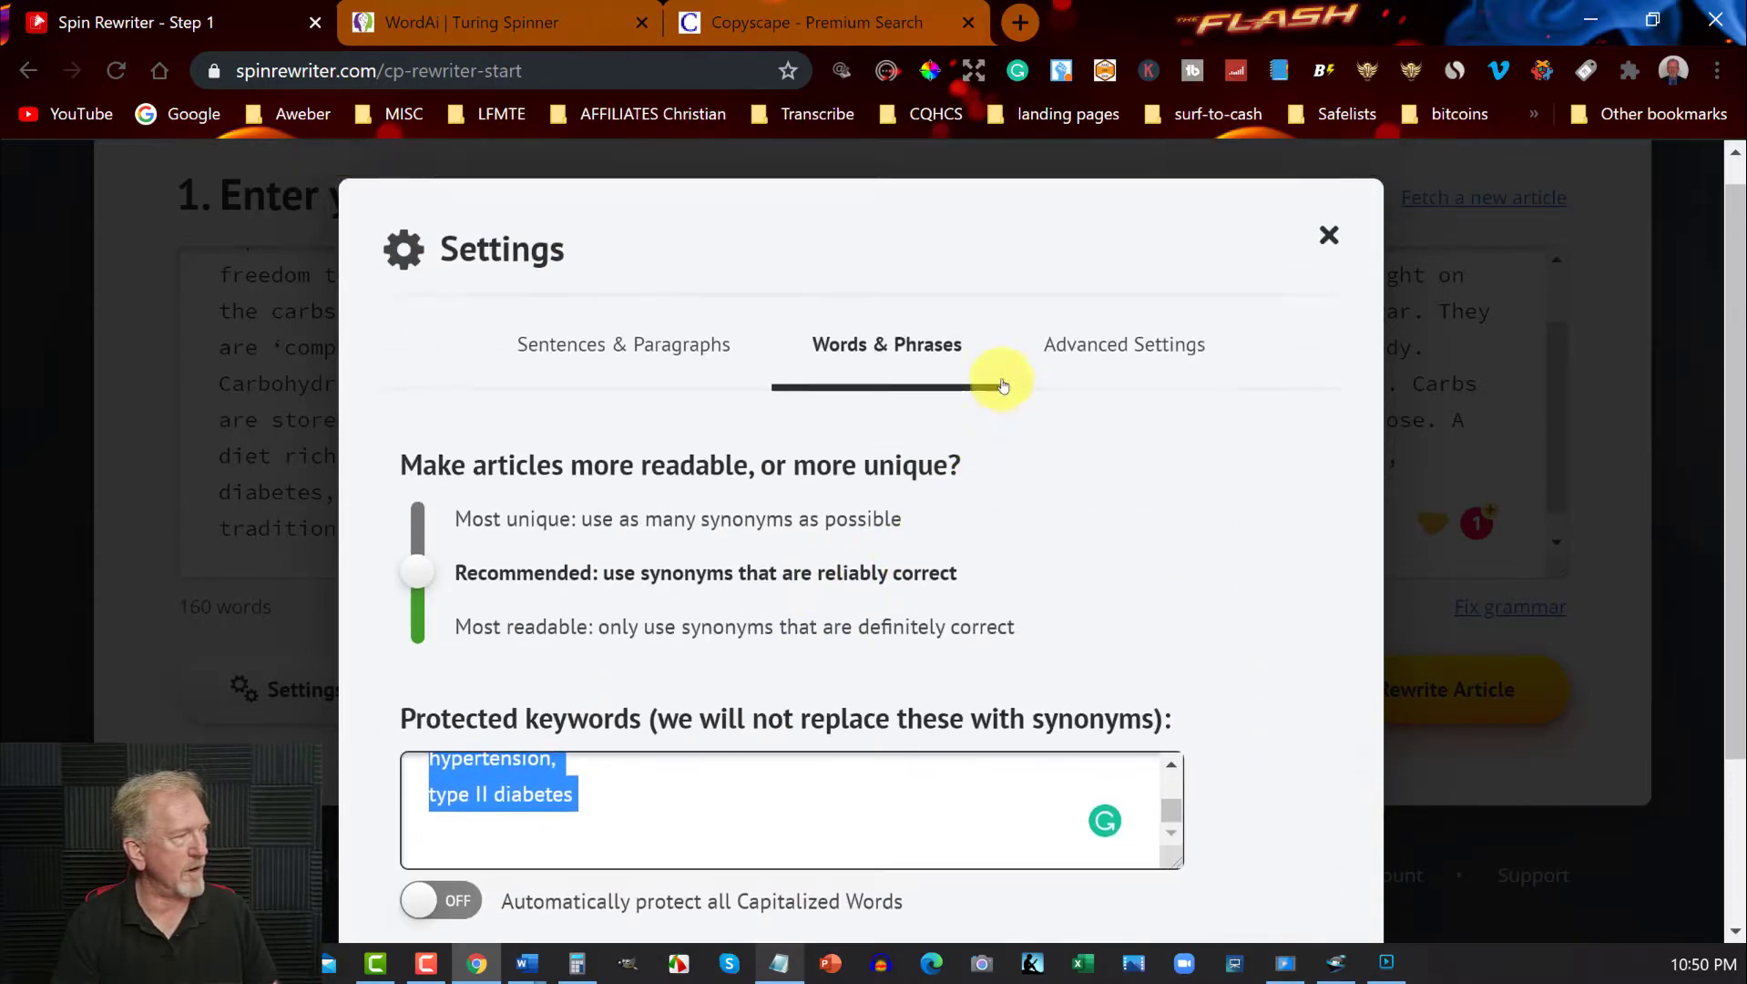
{"action": "left_click", "coordinate": [557, 366]}
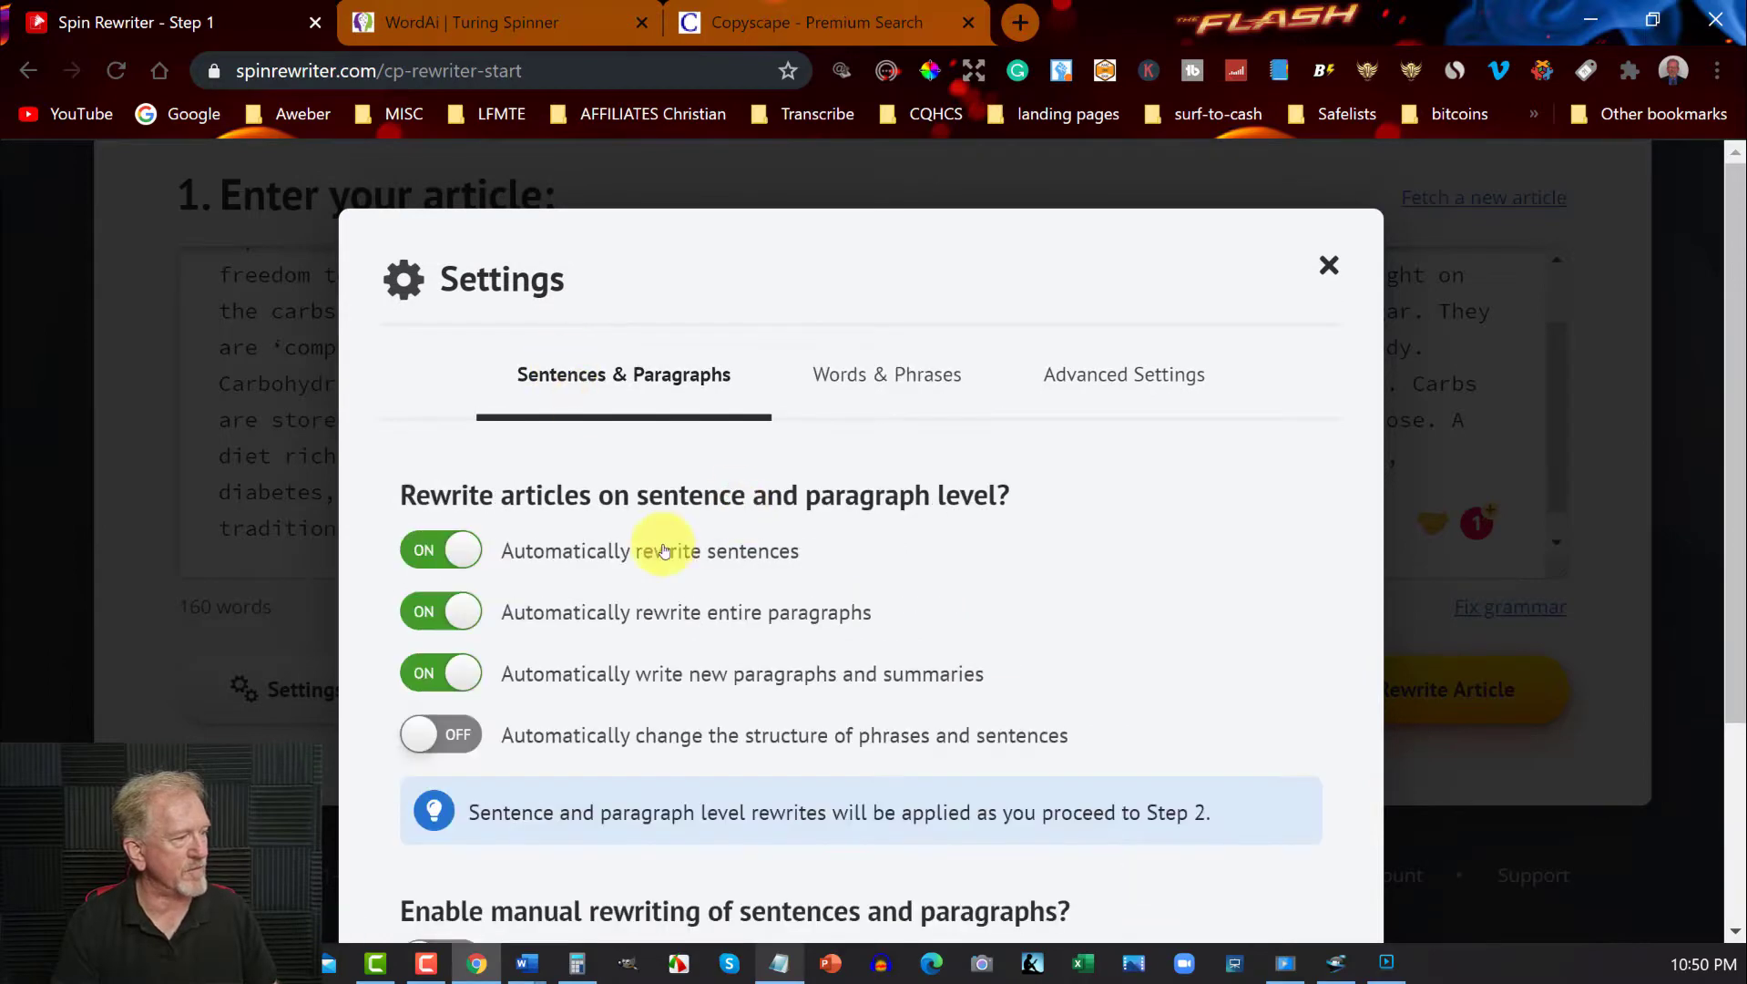
{"action": "mouse_move", "coordinate": [535, 571]}
{"action": "mouse_move", "coordinate": [514, 640]}
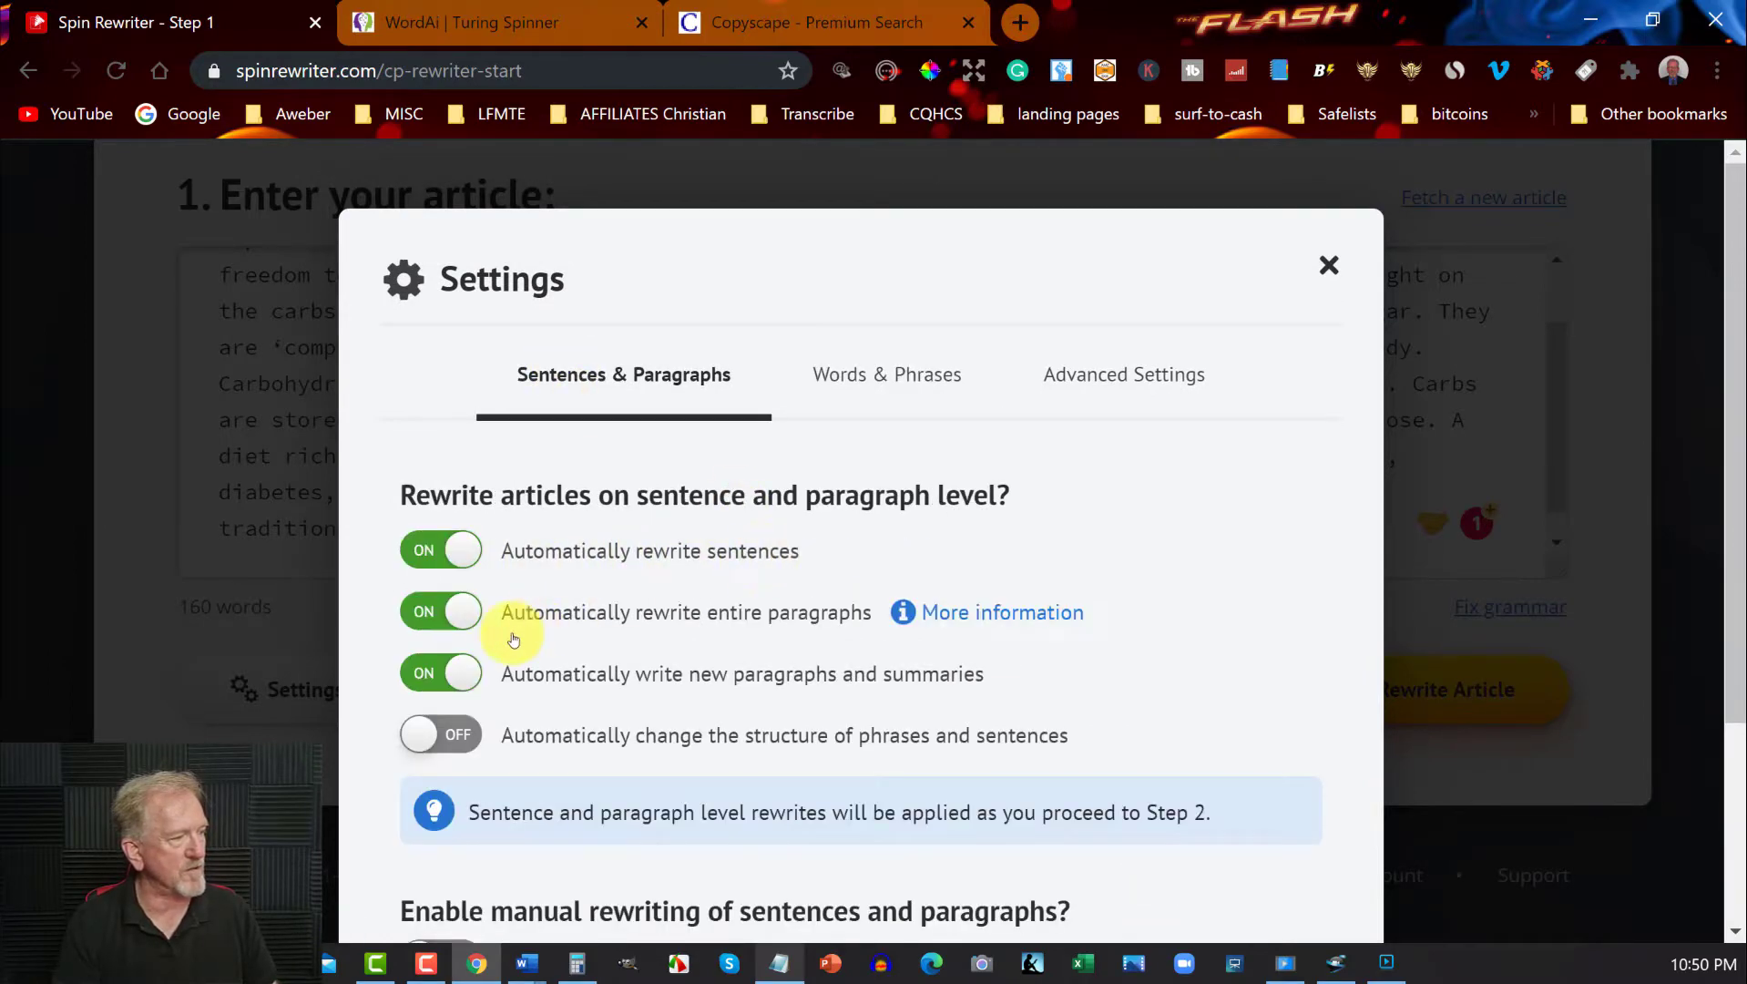
{"action": "mouse_move", "coordinate": [525, 693]}
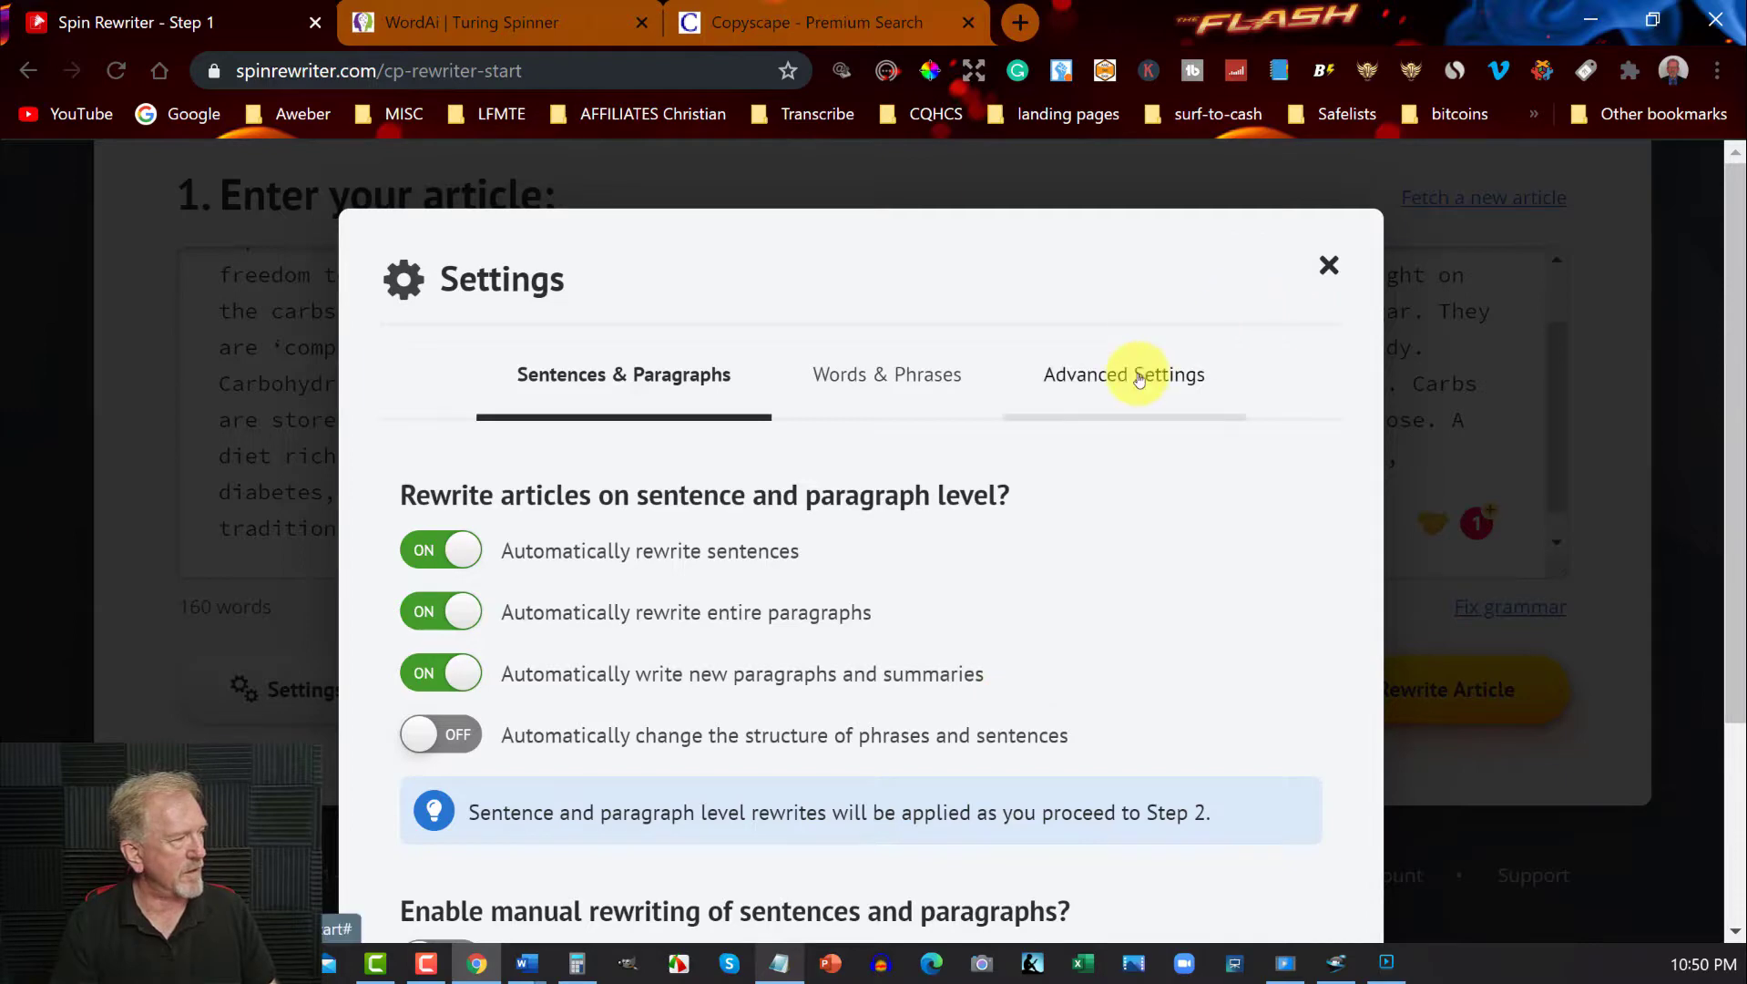
{"action": "left_click", "coordinate": [1332, 265]}
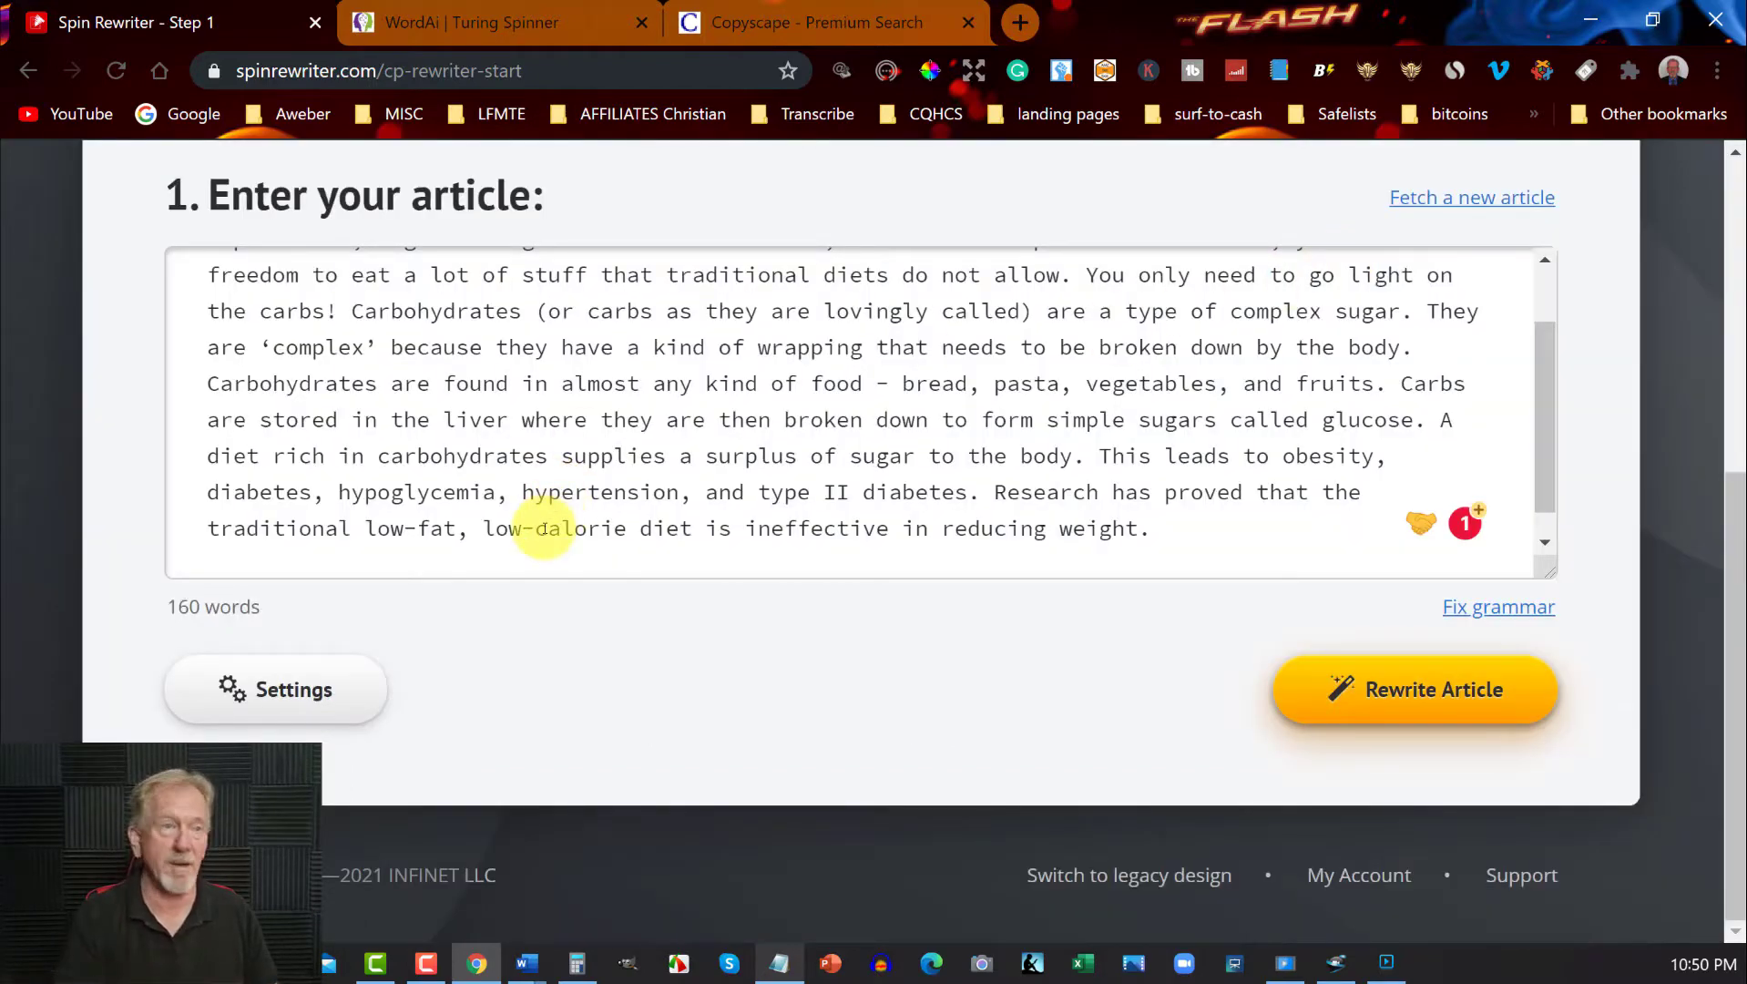
- Rewrite the low-carb paragraph in Spin Rewriter into spintax rated 99% unique
{"action": "left_click", "coordinate": [1392, 685]}
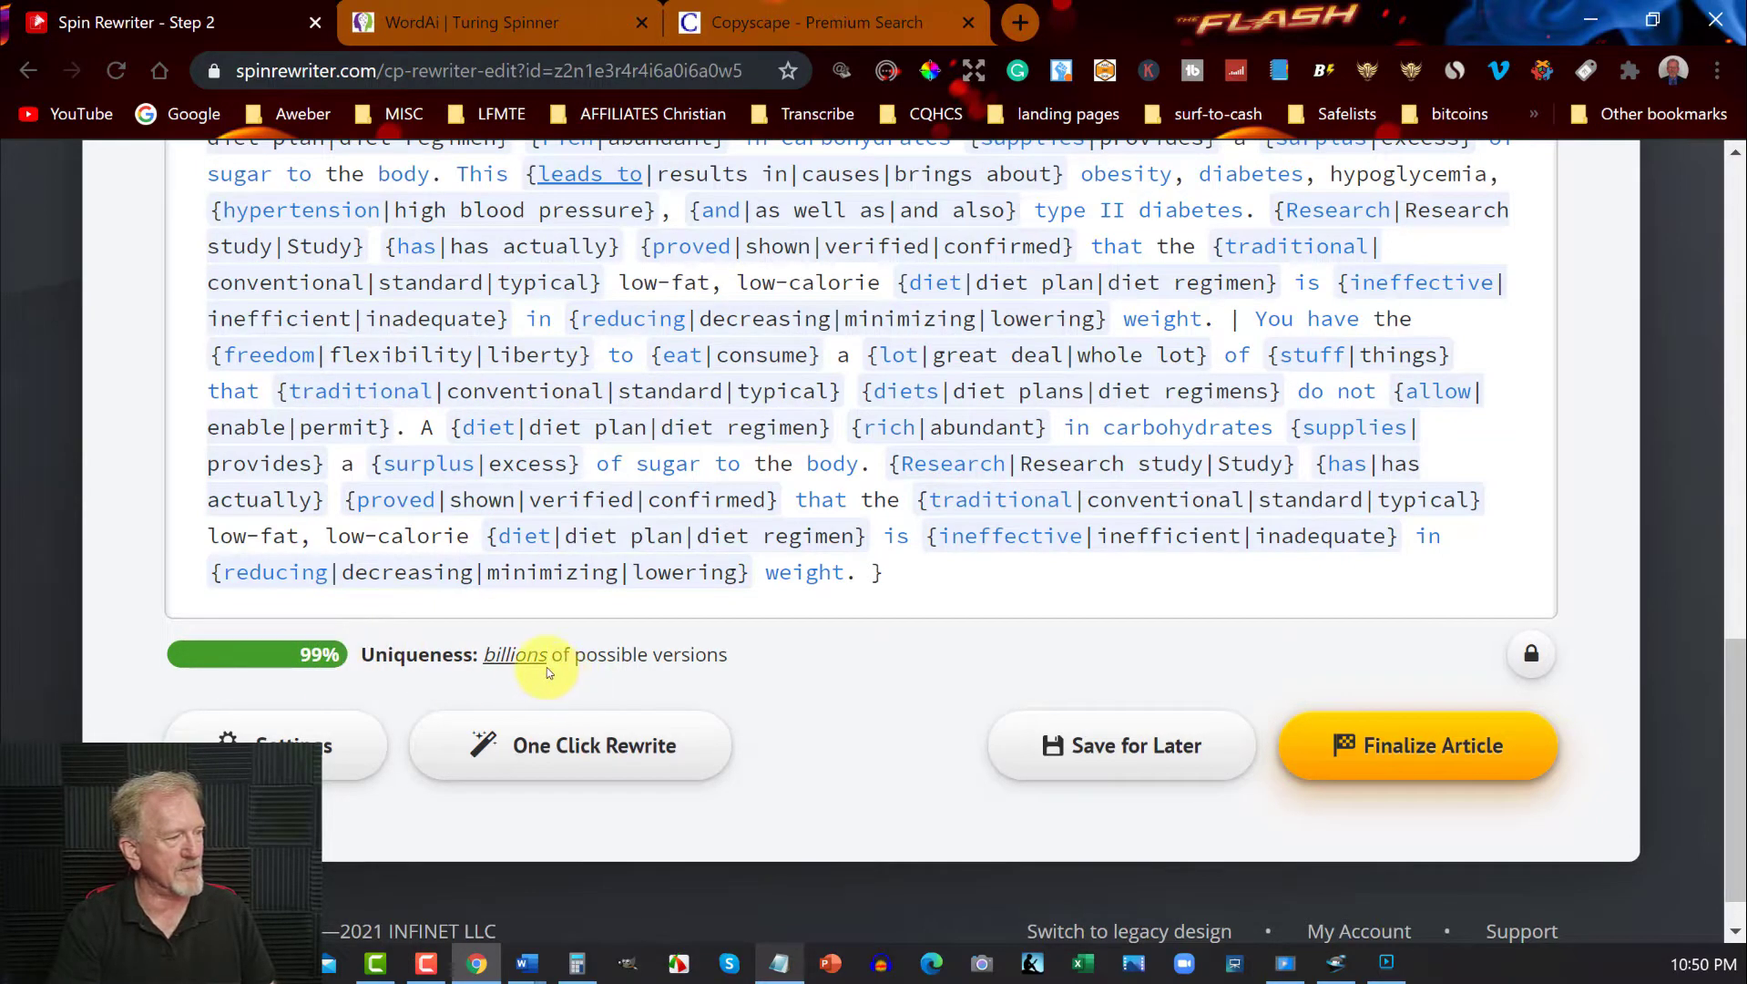
{"action": "left_click", "coordinate": [556, 23]}
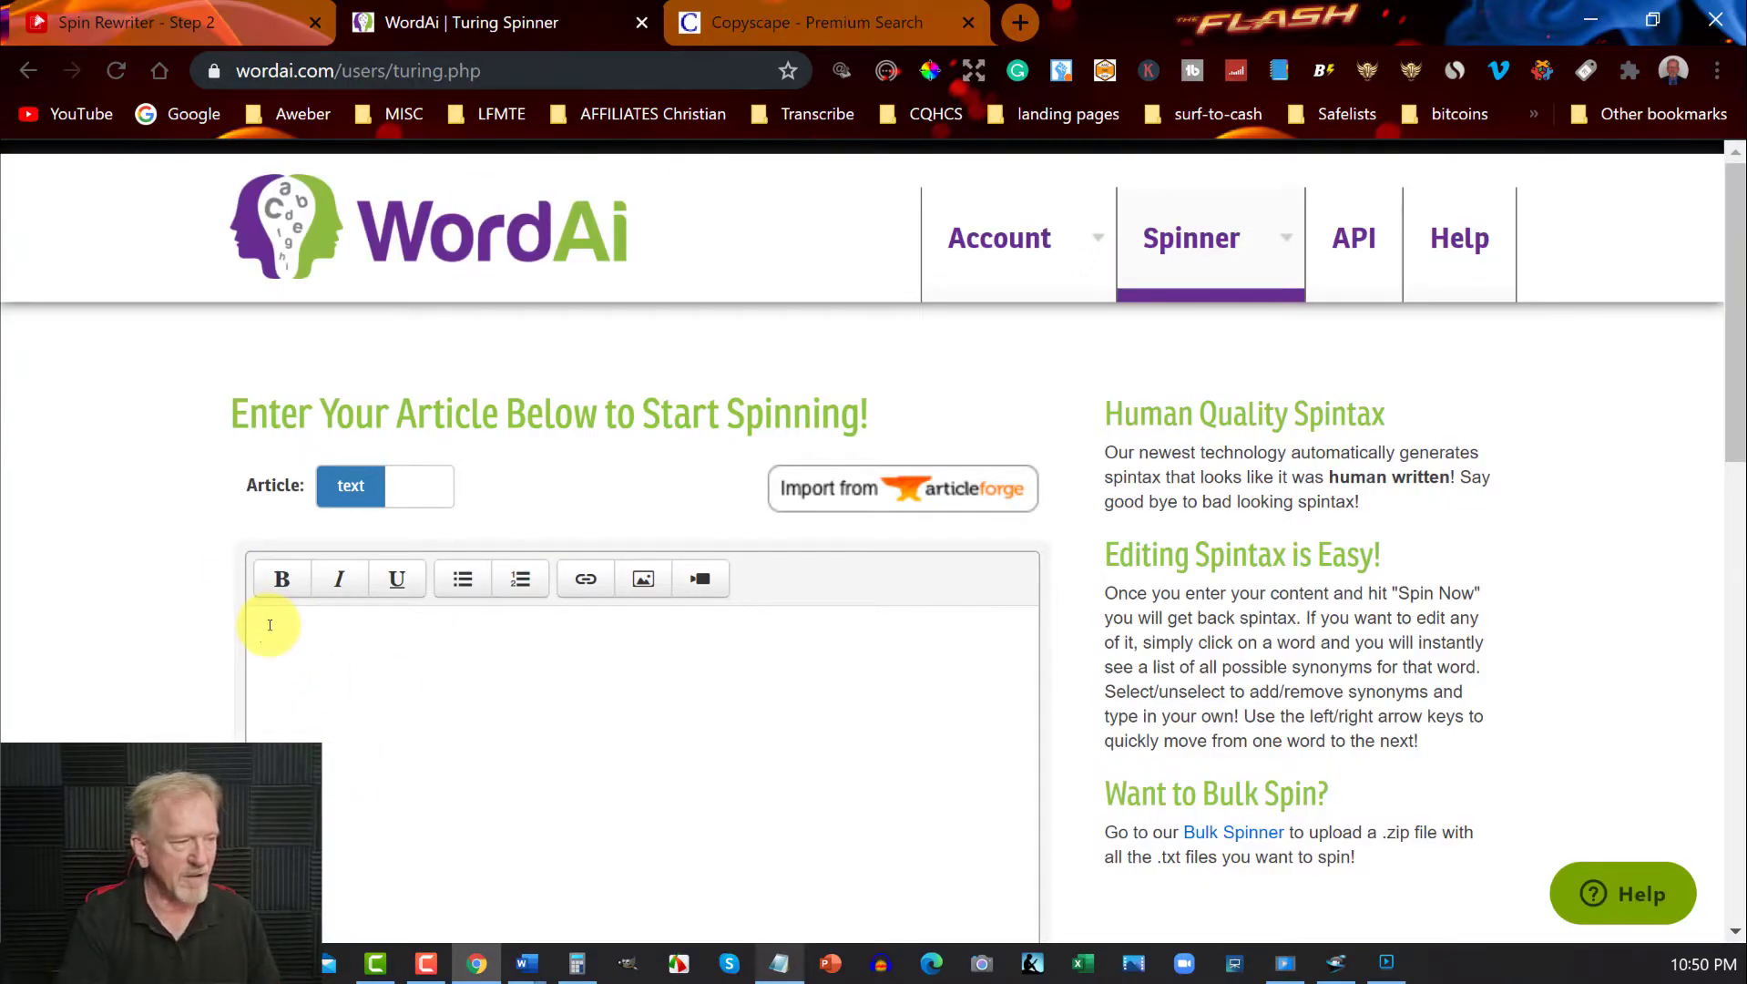
- Set WordAI's protected words to the copied keyword list, including carbs, Carbohydrates and complex sugar
{"action": "left_click", "coordinate": [269, 624]}
{"action": "key", "text": "ctrl+v"}
{"action": "left_click_drag", "start_coordinate": [264, 631], "coordinate": [429, 826]}
{"action": "key", "text": "BackSpace"}
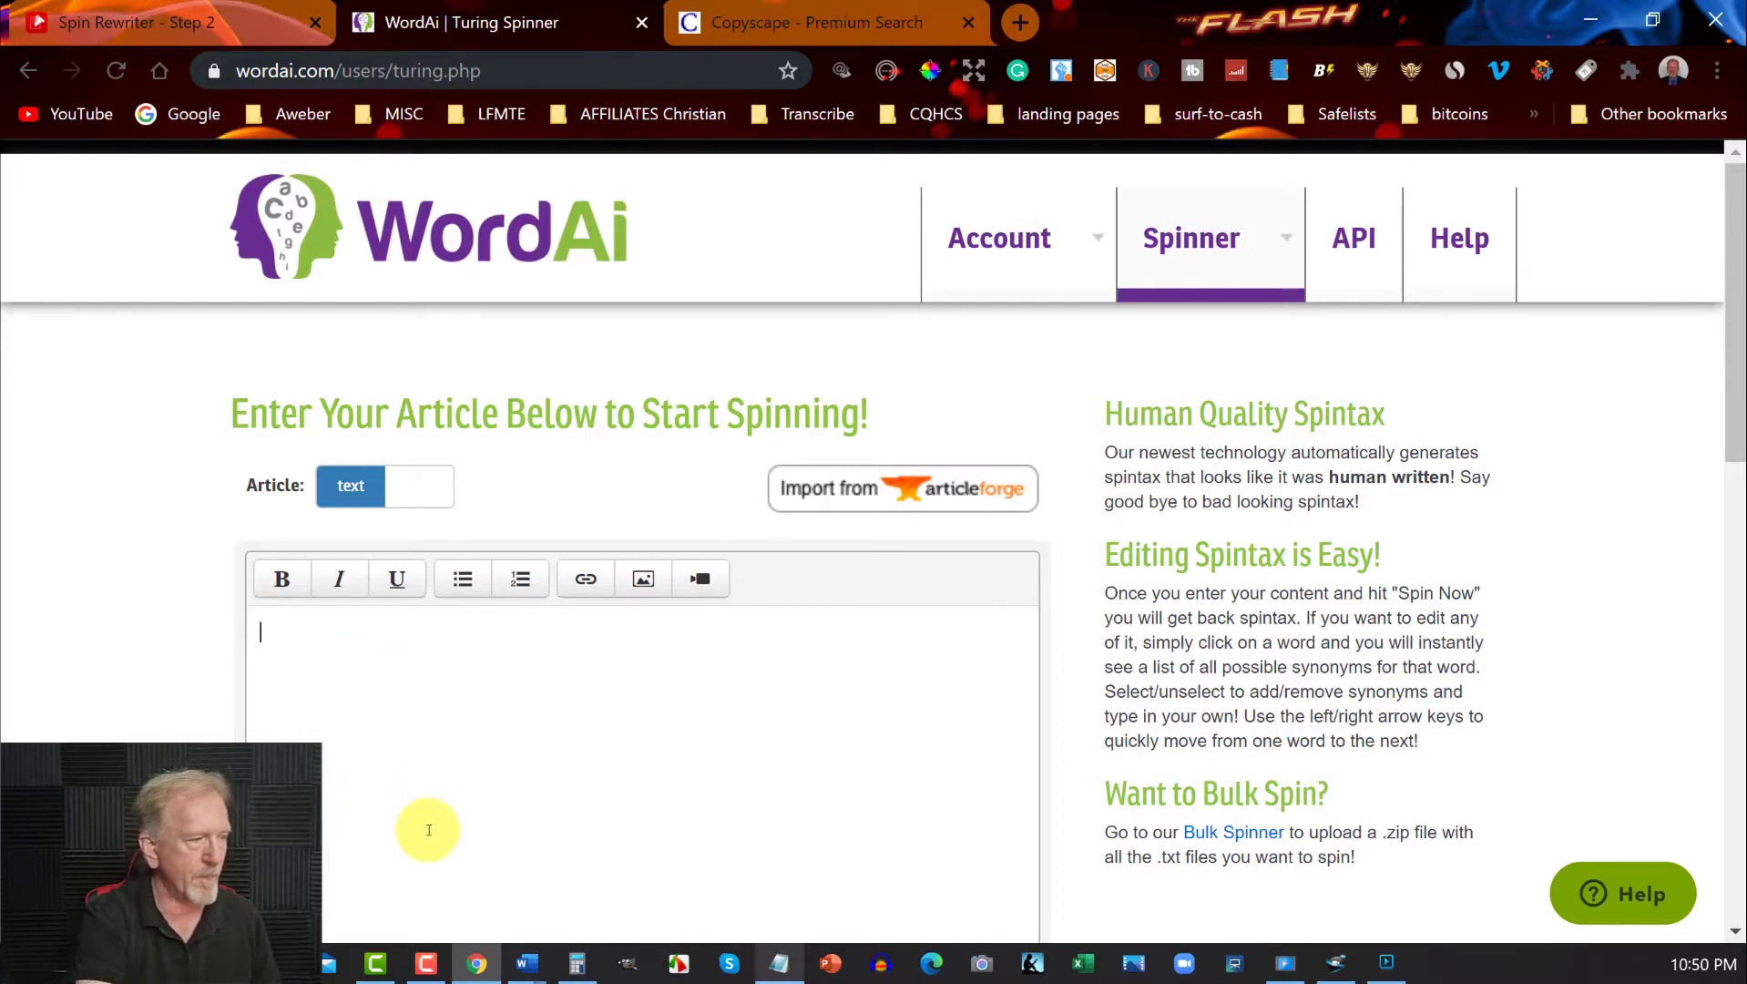
{"action": "scroll", "coordinate": [1055, 558], "scroll_direction": "down", "scroll_amount": 4}
{"action": "scroll", "coordinate": [1055, 558], "scroll_direction": "down", "scroll_amount": 2}
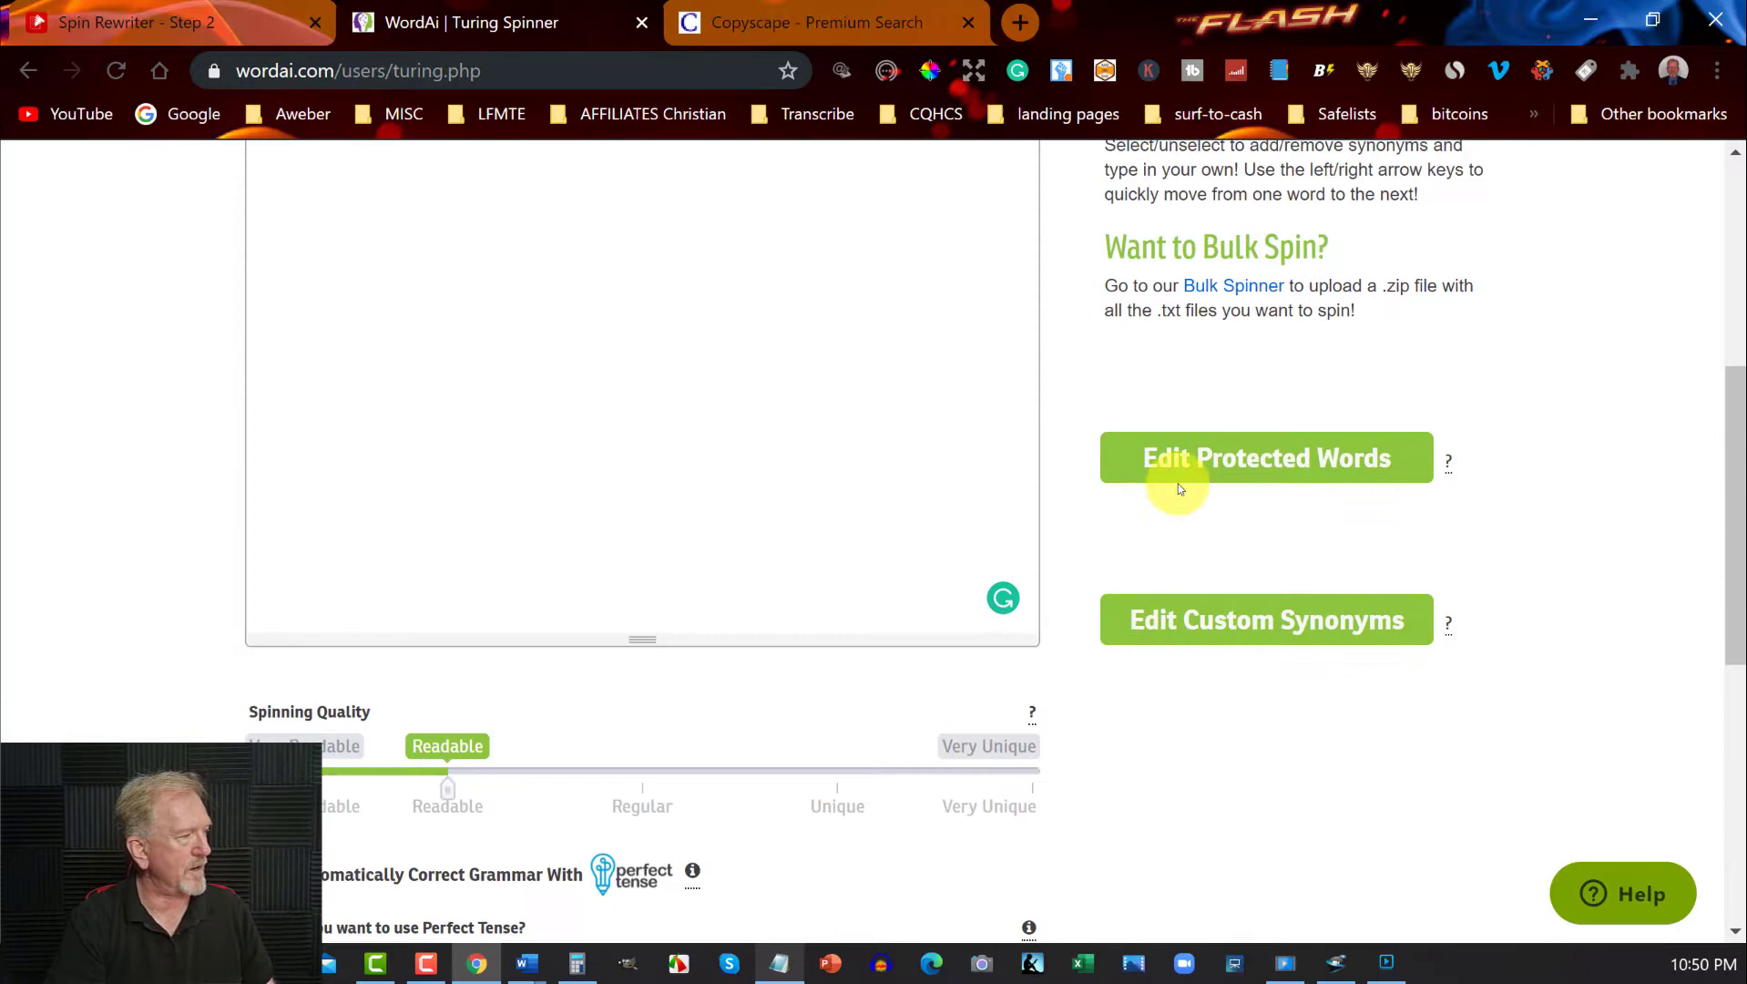
{"action": "left_click", "coordinate": [1207, 458]}
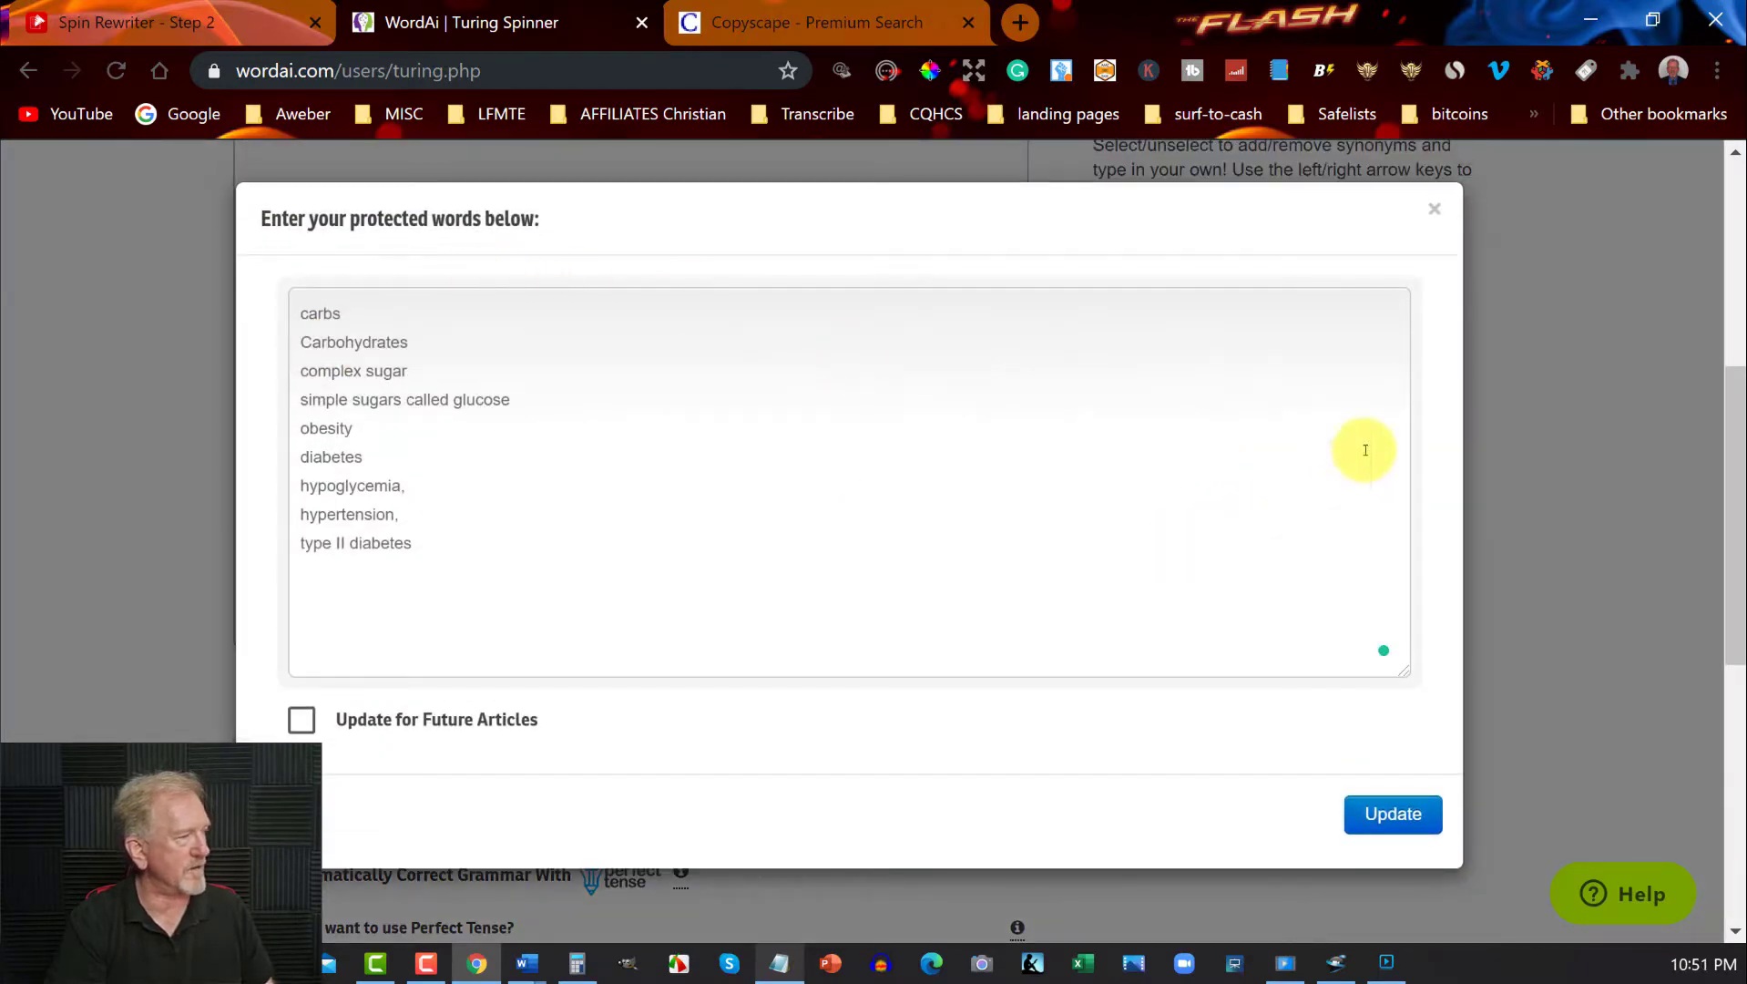
{"action": "left_click", "coordinate": [1434, 205]}
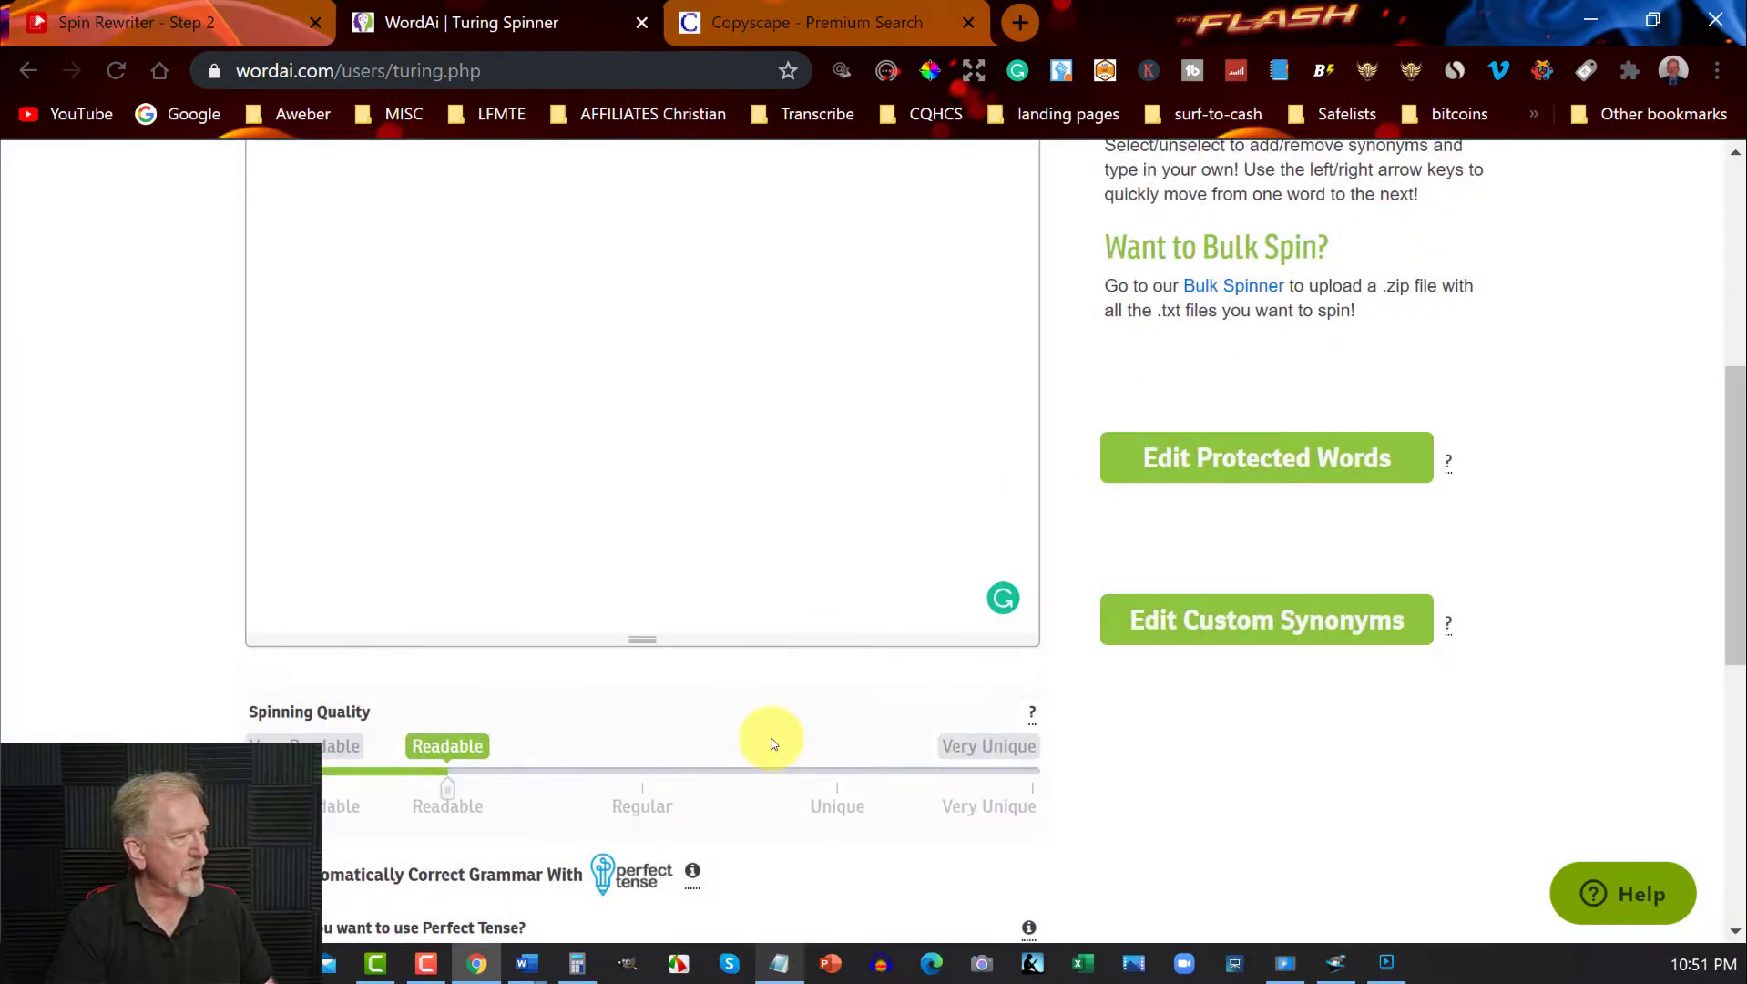
- Recopy the opening Article Body paragraph from Notepad and minimize Notepad
{"action": "left_click", "coordinate": [778, 962]}
{"action": "right_click", "coordinate": [541, 482]}
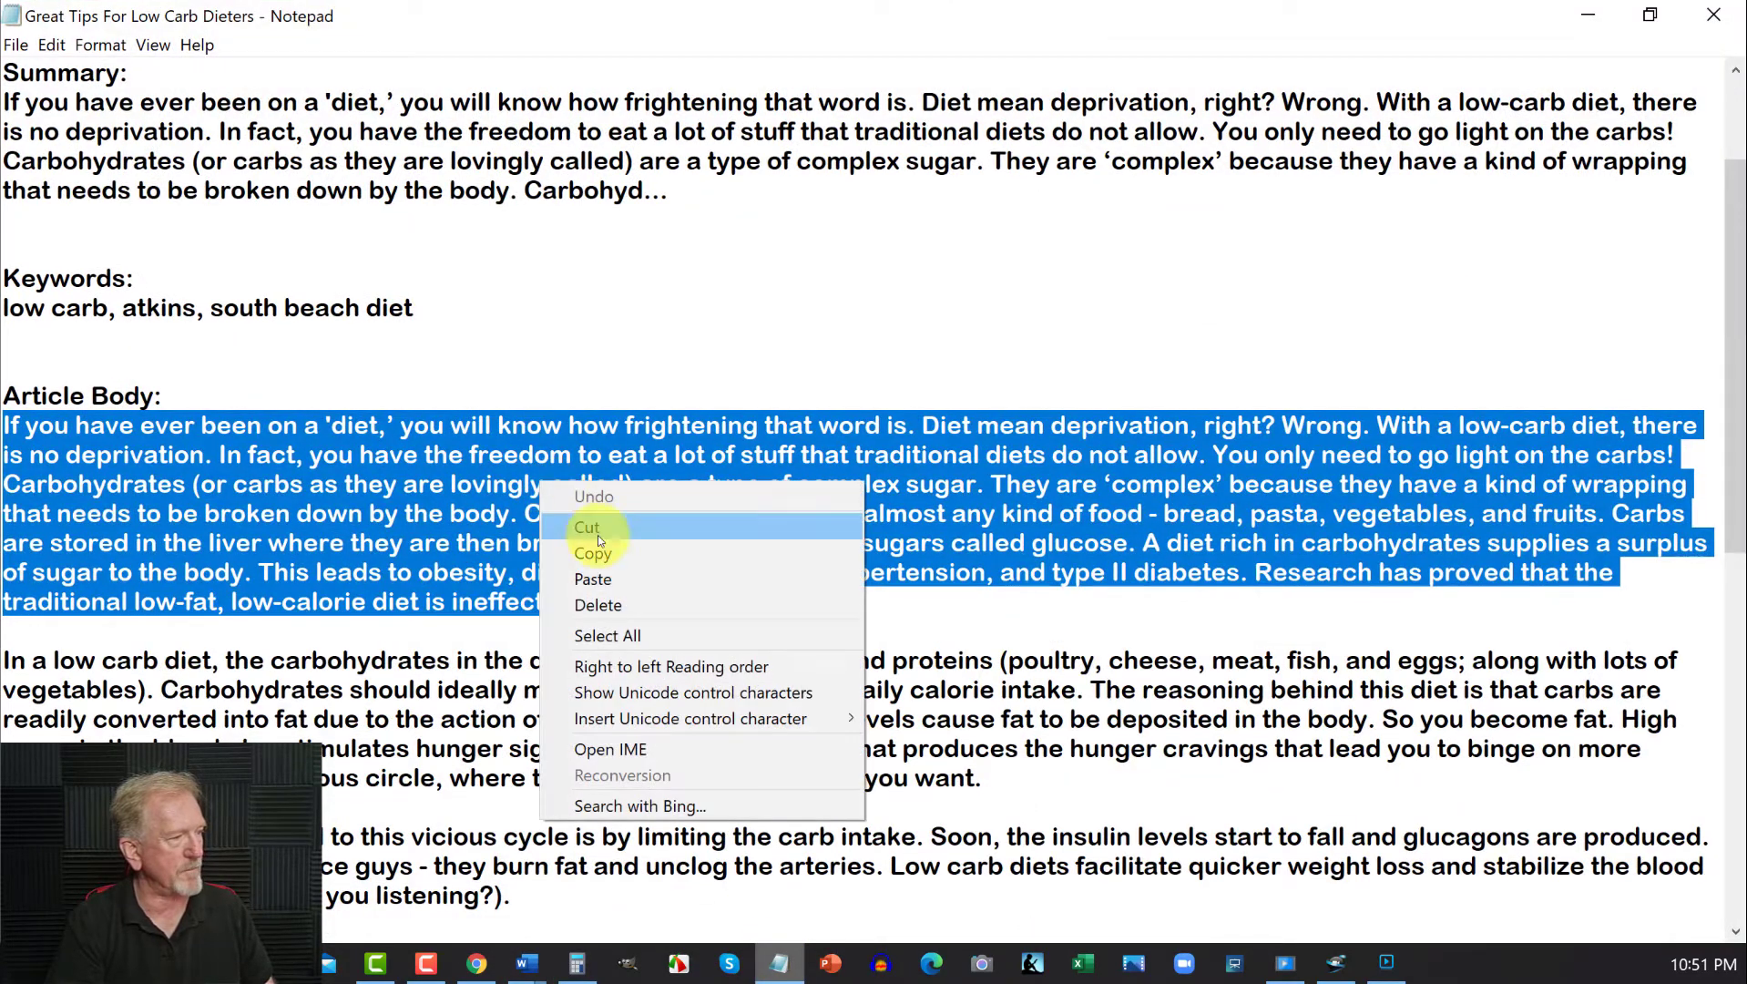
{"action": "left_click", "coordinate": [601, 555]}
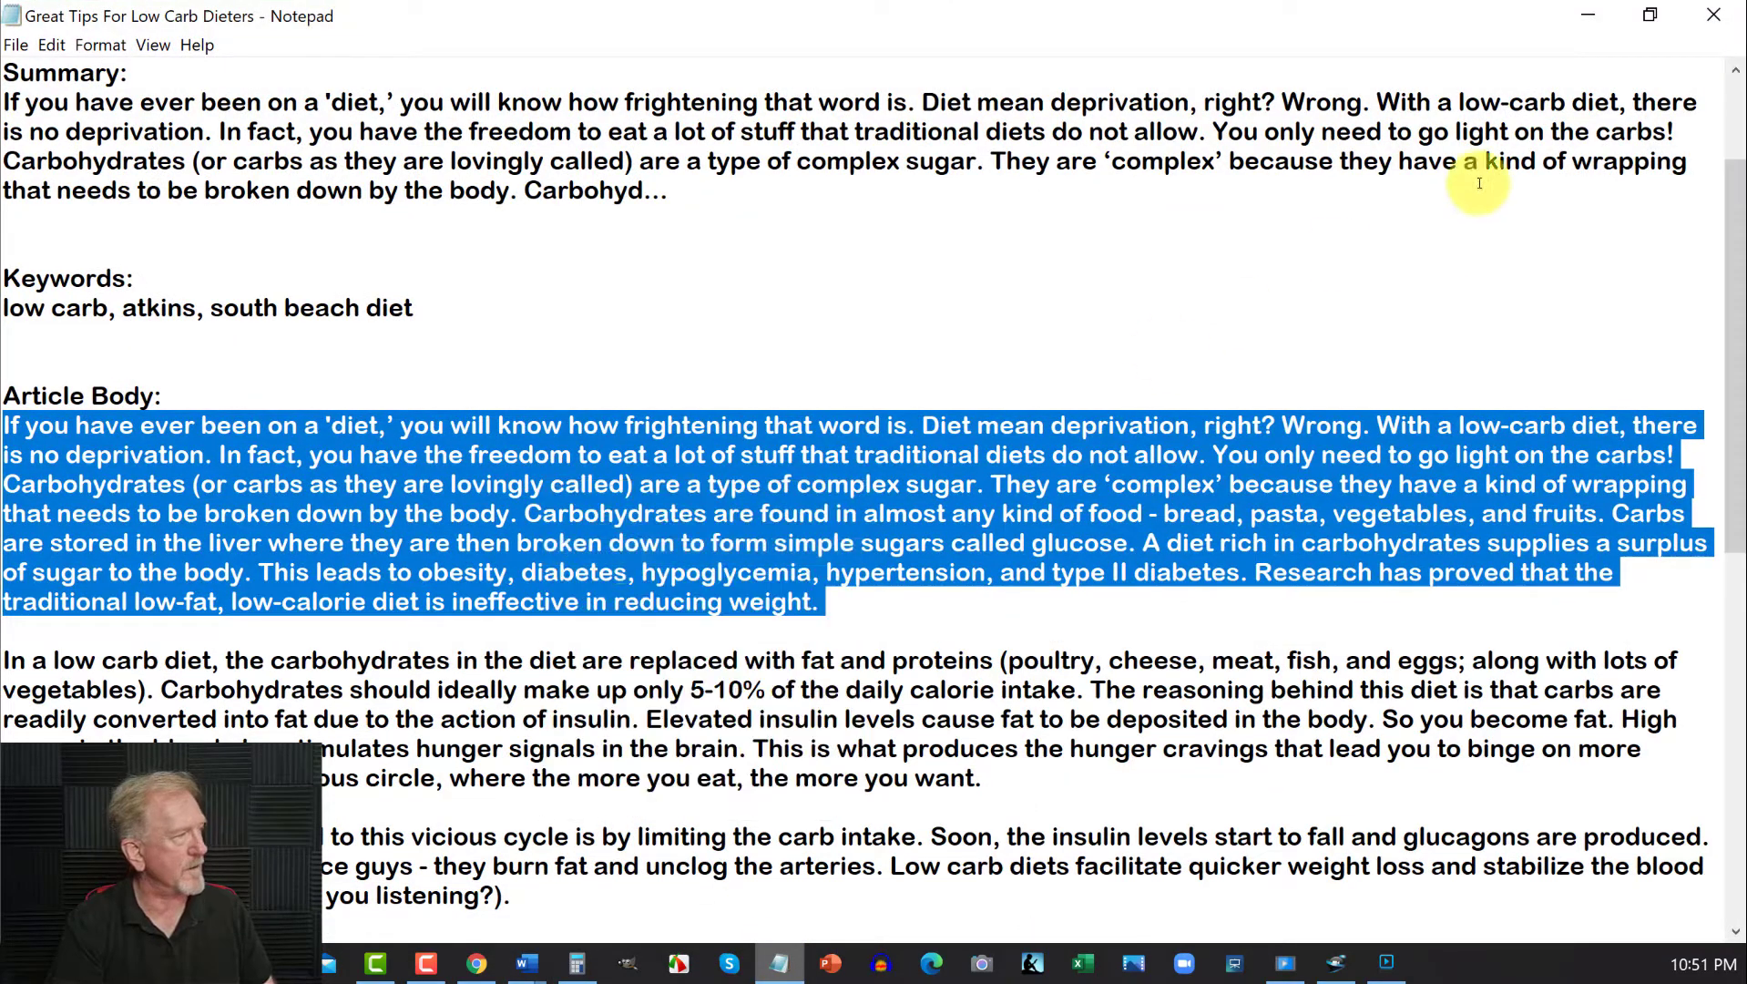
{"action": "left_click", "coordinate": [1586, 14]}
{"action": "scroll", "coordinate": [491, 419], "scroll_direction": "up", "scroll_amount": 5}
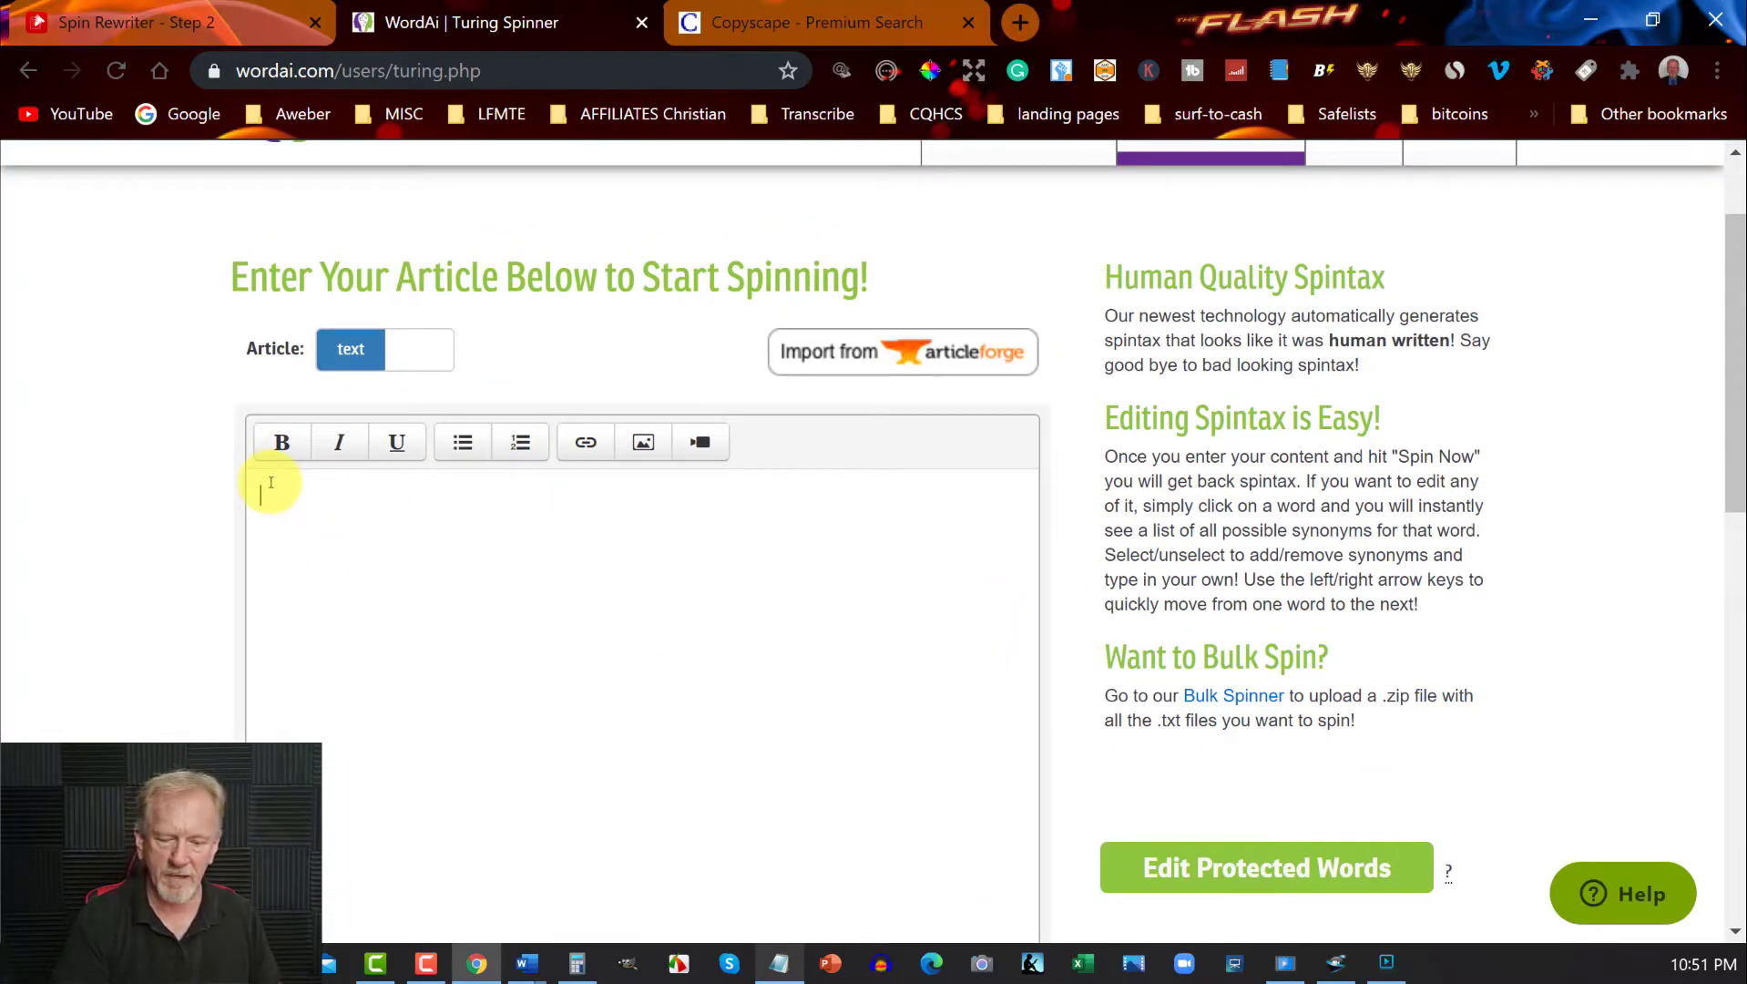
- Paste the paragraph into WordAI and spin it with sentence rewriting and paragraph spinning enabled
{"action": "type", "text": "If you have ever been on a ‘diet,’ you will know how frightening that word is. Diet mean deprivation, right? Wrong. With a low-carb diet, there is no deprivation. In fact, you have the freedom to eat a lot of stuff that traditional diets do not allow. You only need to go light on the carbs! Carbohydrates (or carbs as they are lovingly called) are a type of complex sugar. They are ‘complex’ because they have a kind of wrapping that needs to be broken down by the body. Carbohydrates are found in almost any kind of food - bread, pasta, vegetables, and fruits. Carbs are stored in the liver where they are then broken down to form simple sugars called glucose. A diet rich in carbohydrates supplies a surplus of sugar to the body. This leads to obesity, diabetes, hypoglycemia, hypertension, and type II diabetes. Research has proved that the traditional low-fat, low-calorie diet is ineffective in reducing weight."}
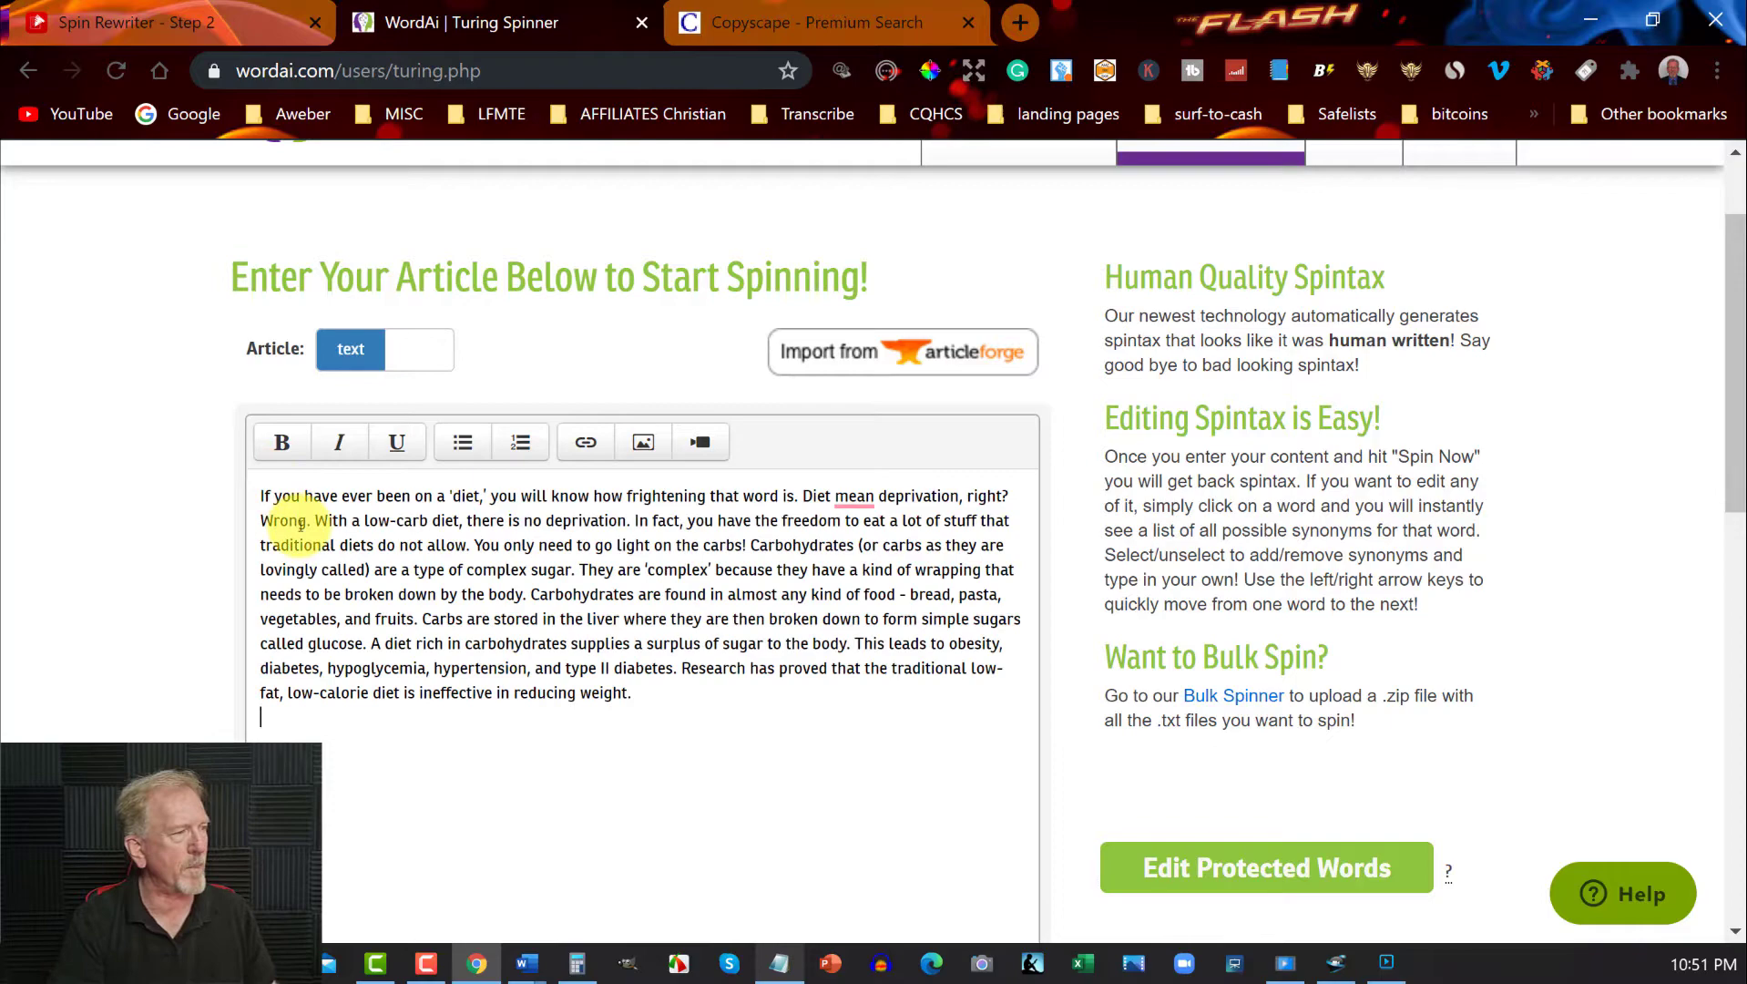
{"action": "scroll", "coordinate": [1046, 559], "scroll_direction": "down", "scroll_amount": 7}
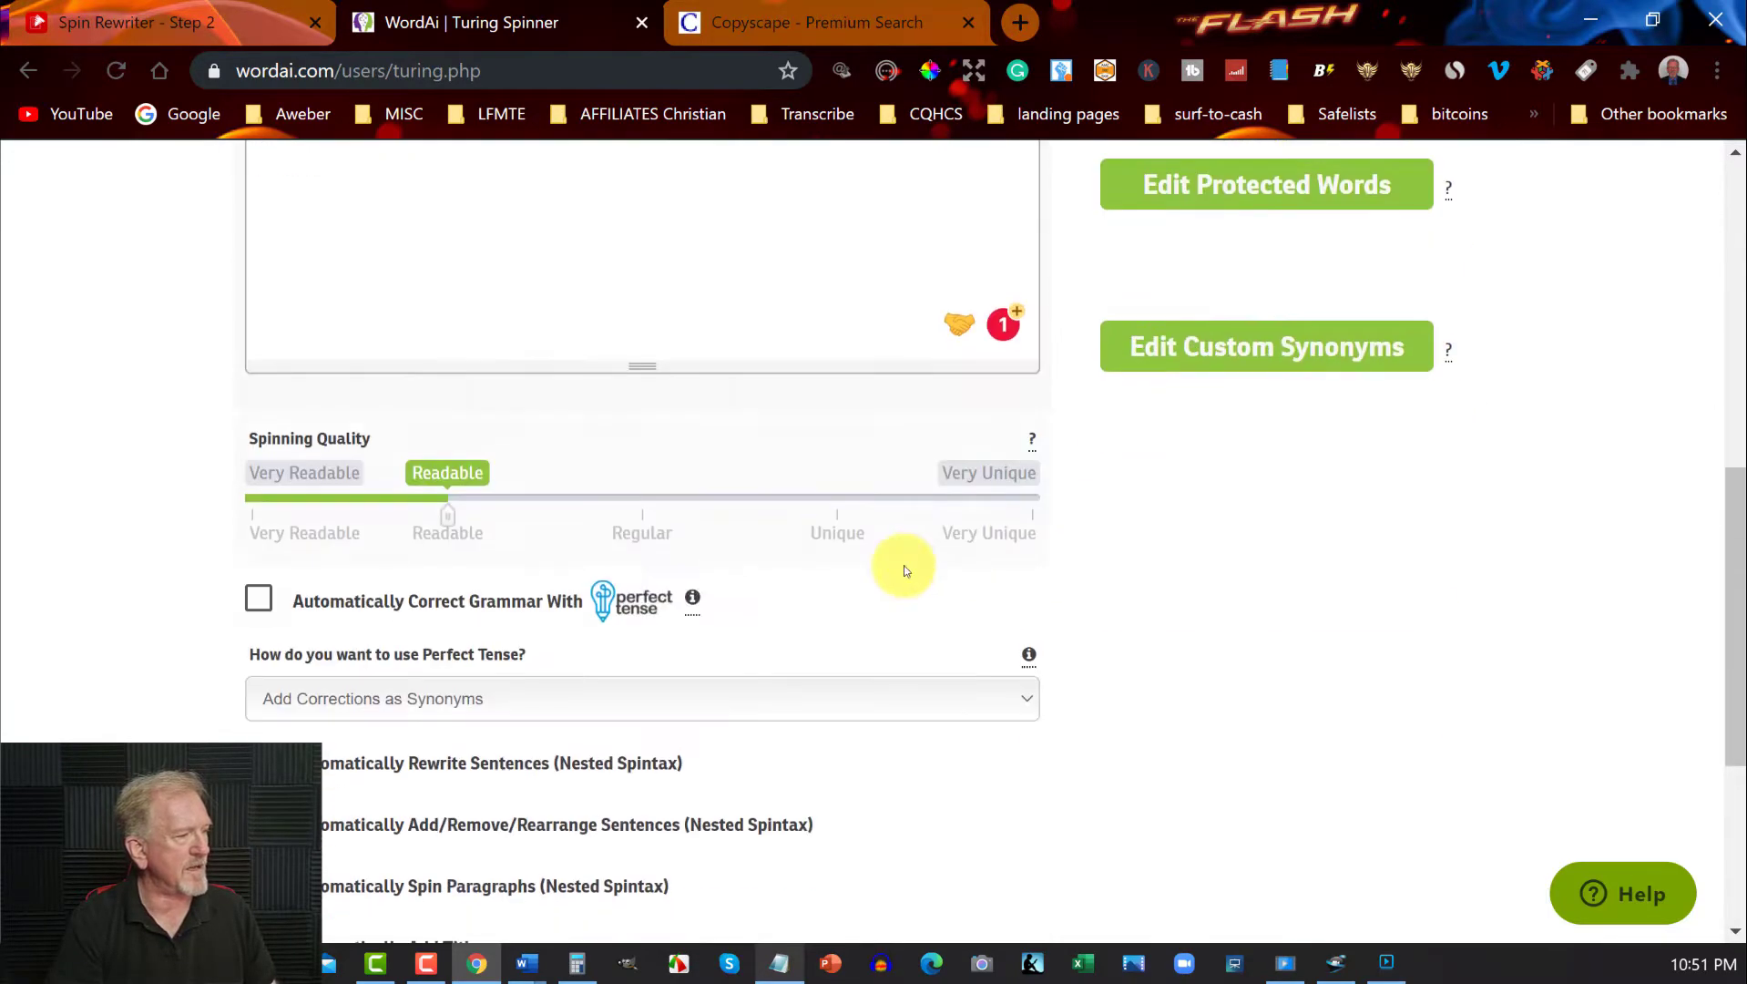
{"action": "scroll", "coordinate": [257, 593], "scroll_direction": "down", "scroll_amount": 3}
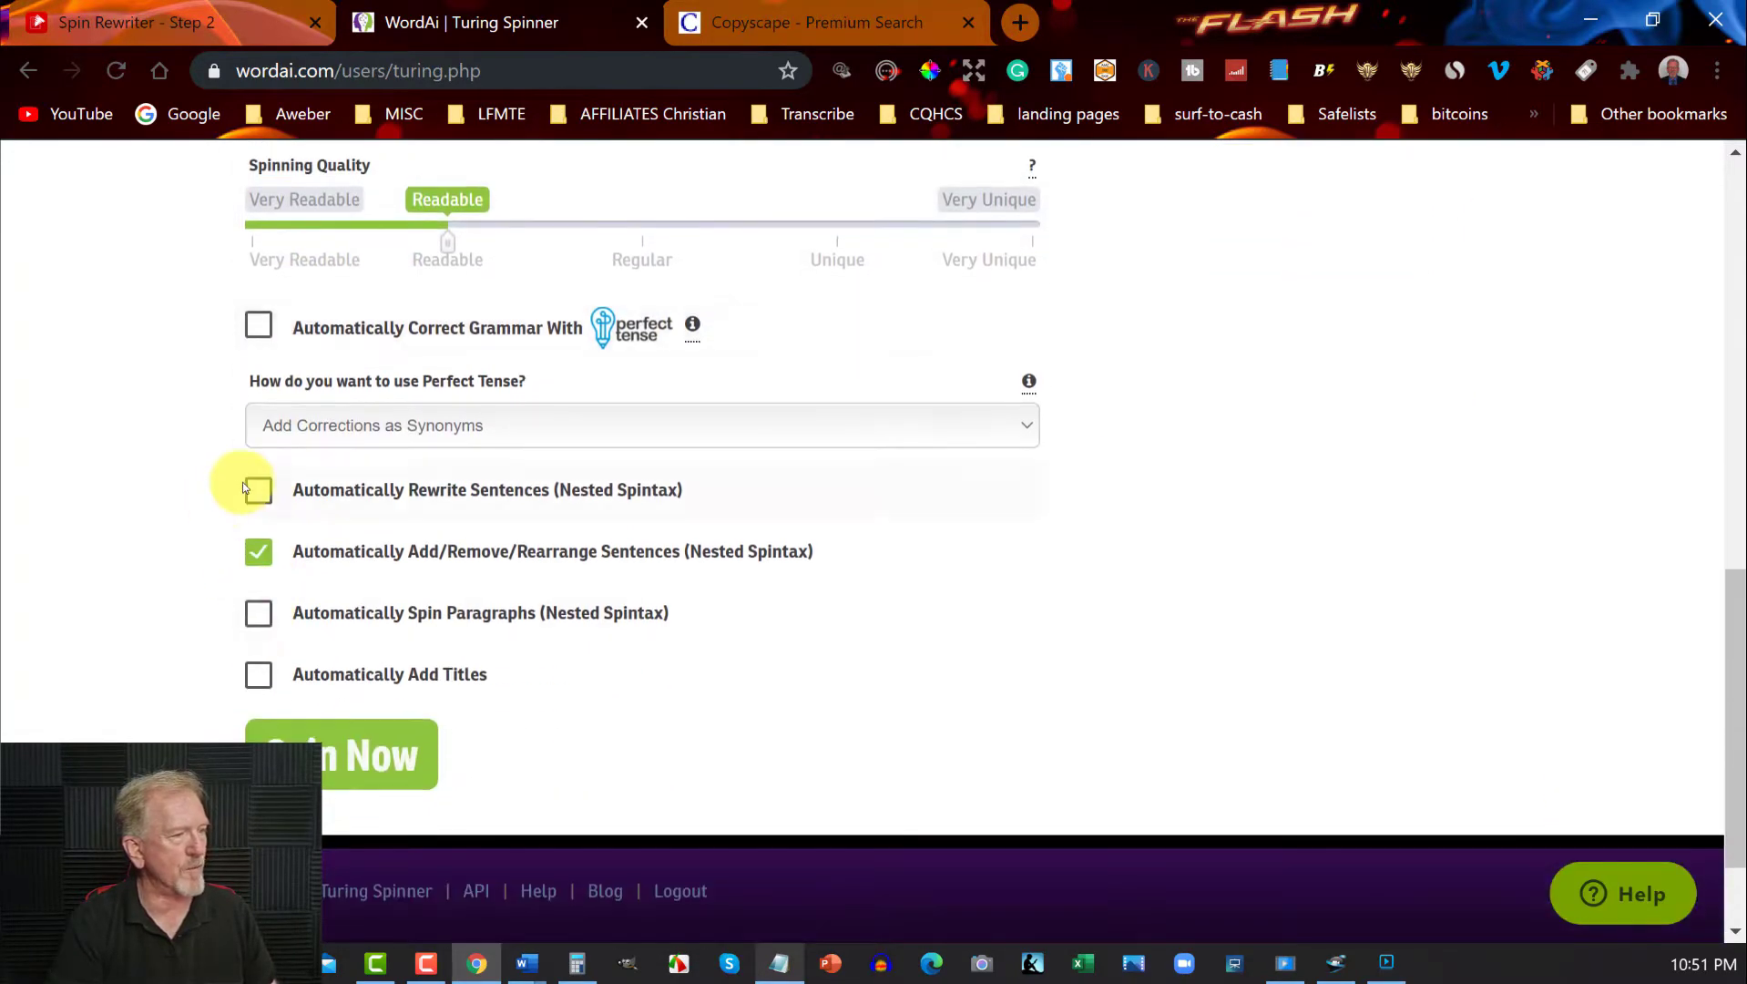
{"action": "left_click", "coordinate": [252, 491]}
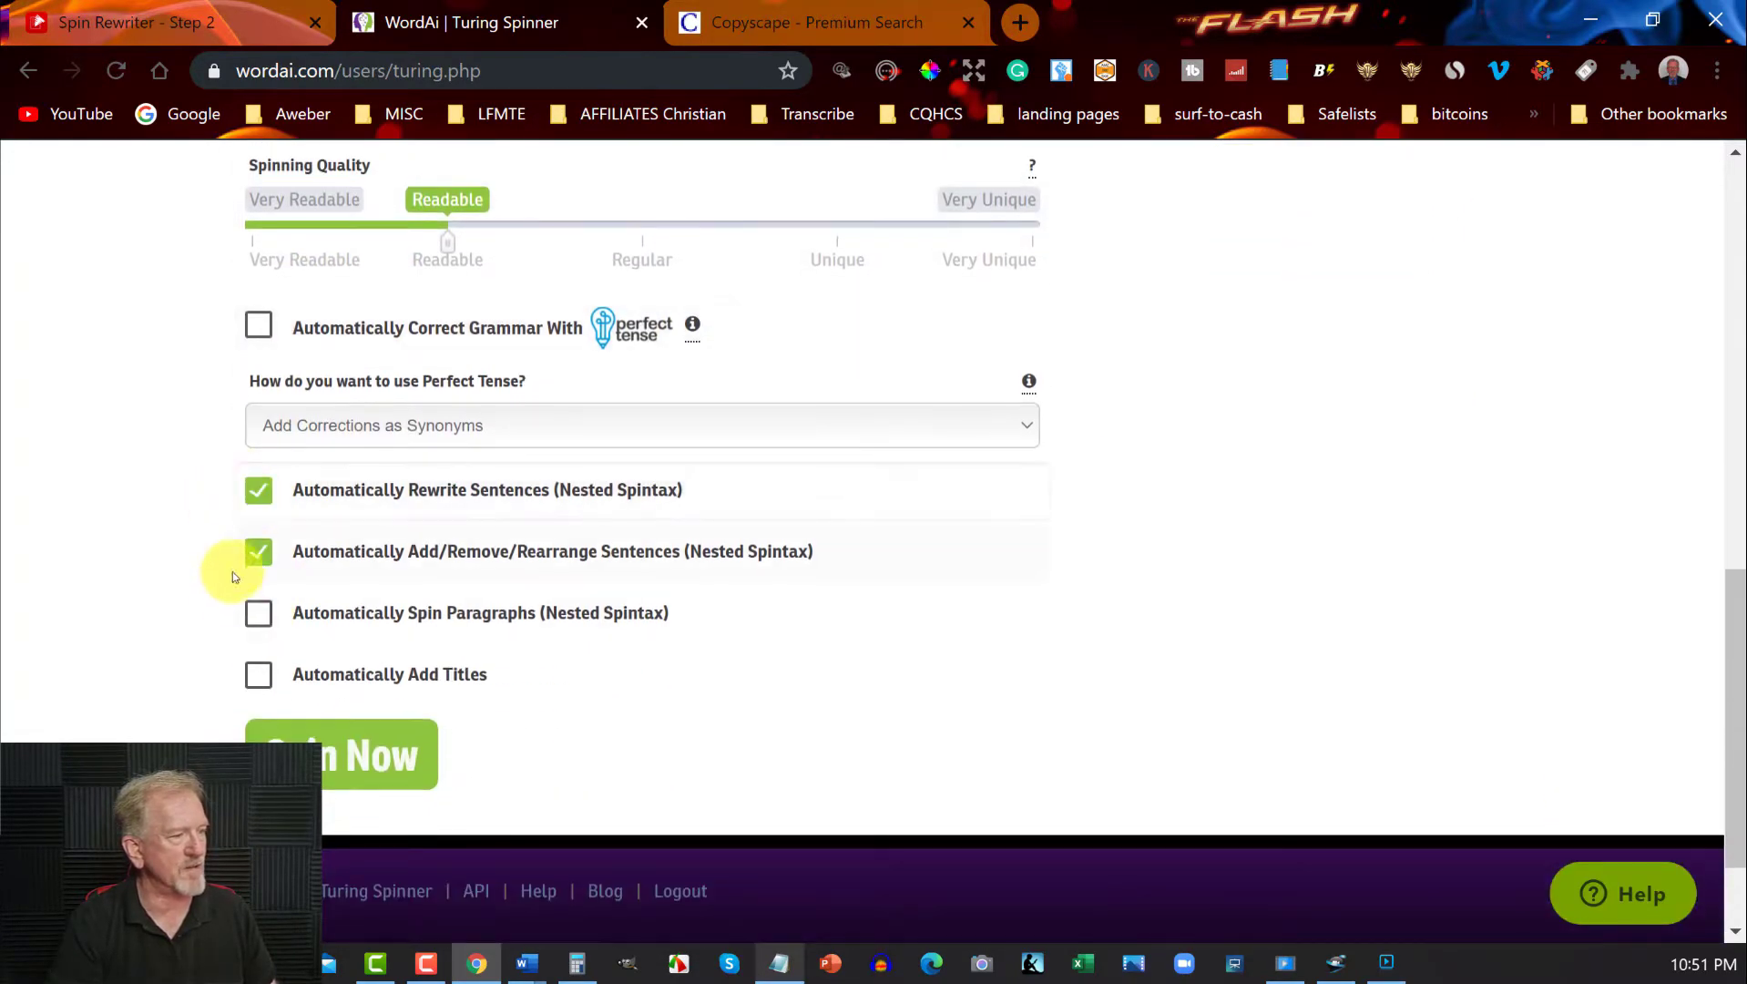
{"action": "left_click", "coordinate": [252, 613]}
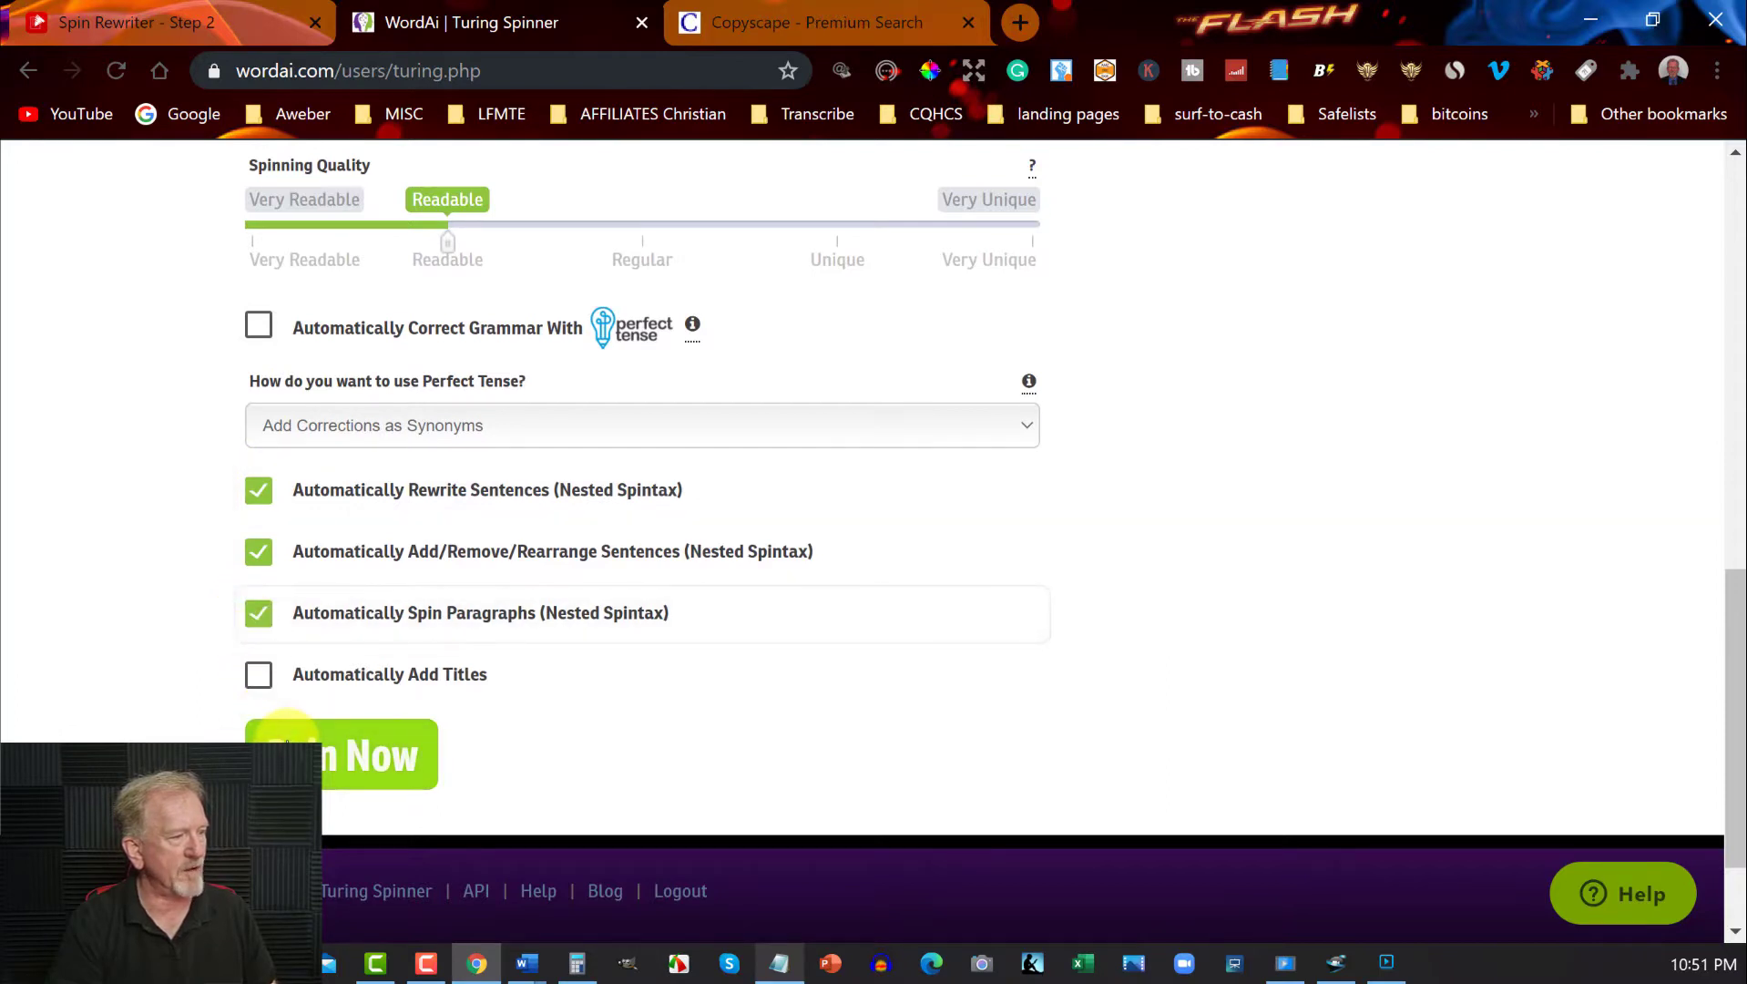
{"action": "left_click", "coordinate": [286, 742]}
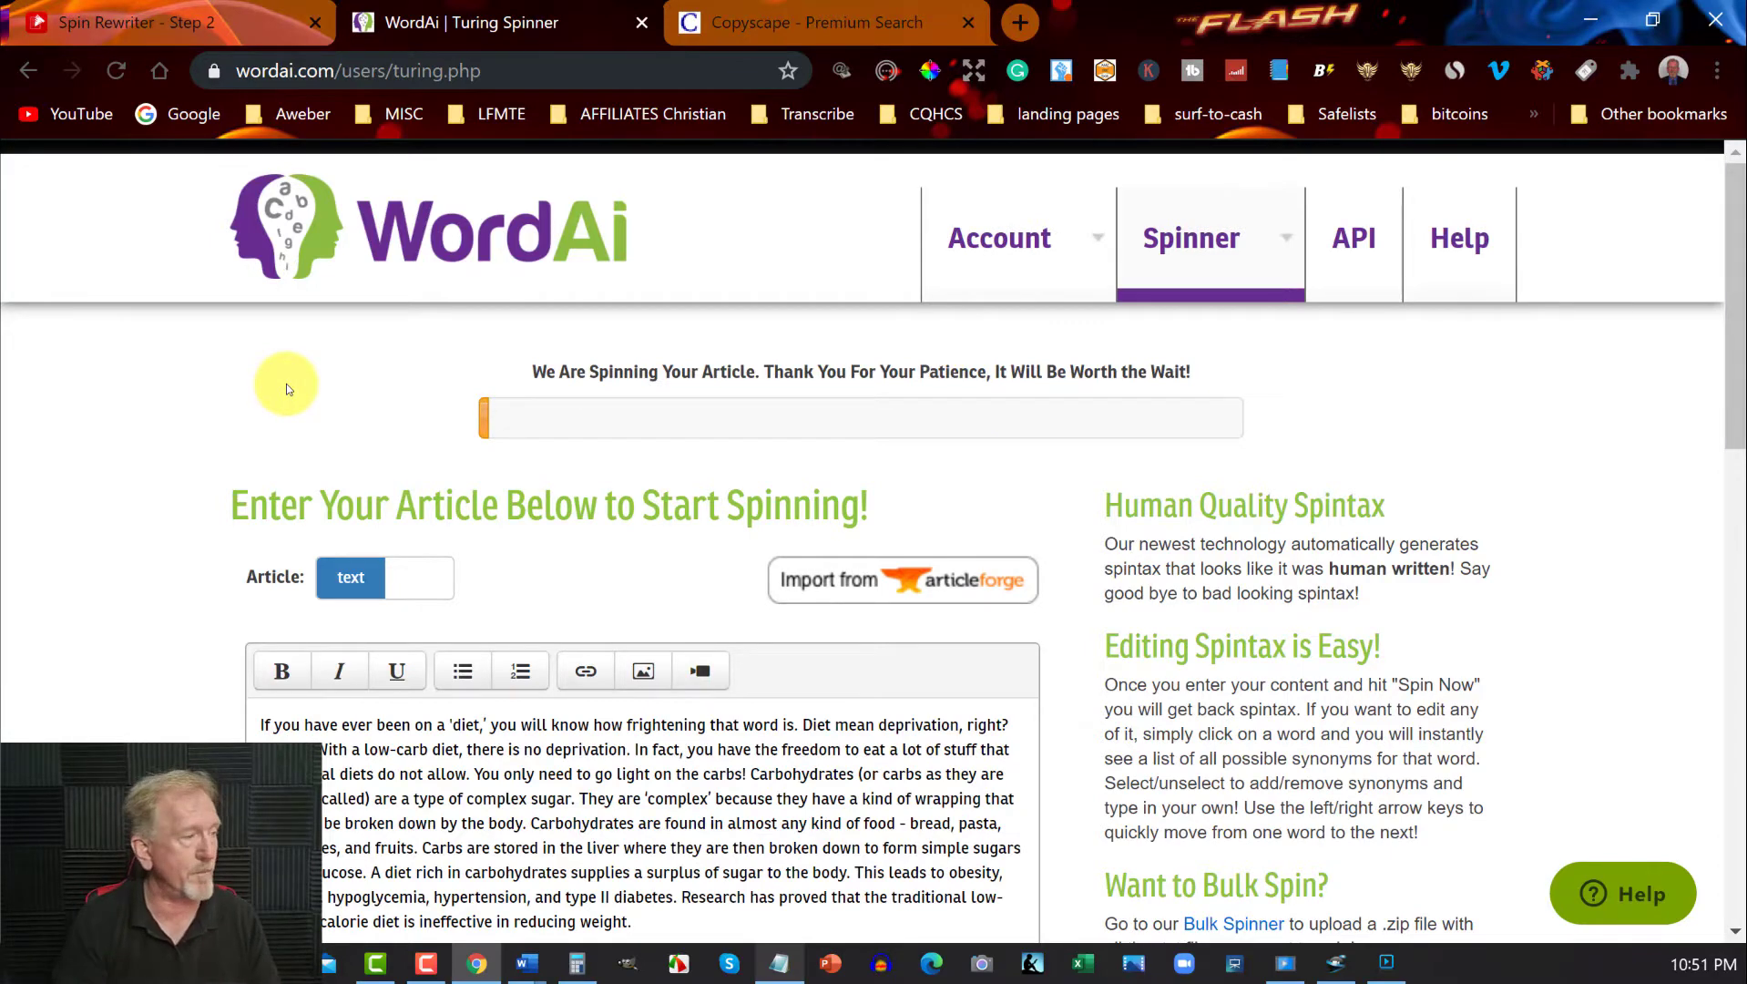
- Finalize the spun article in Spin Rewriter and generate a 49-word unique version
{"action": "left_click", "coordinate": [138, 7]}
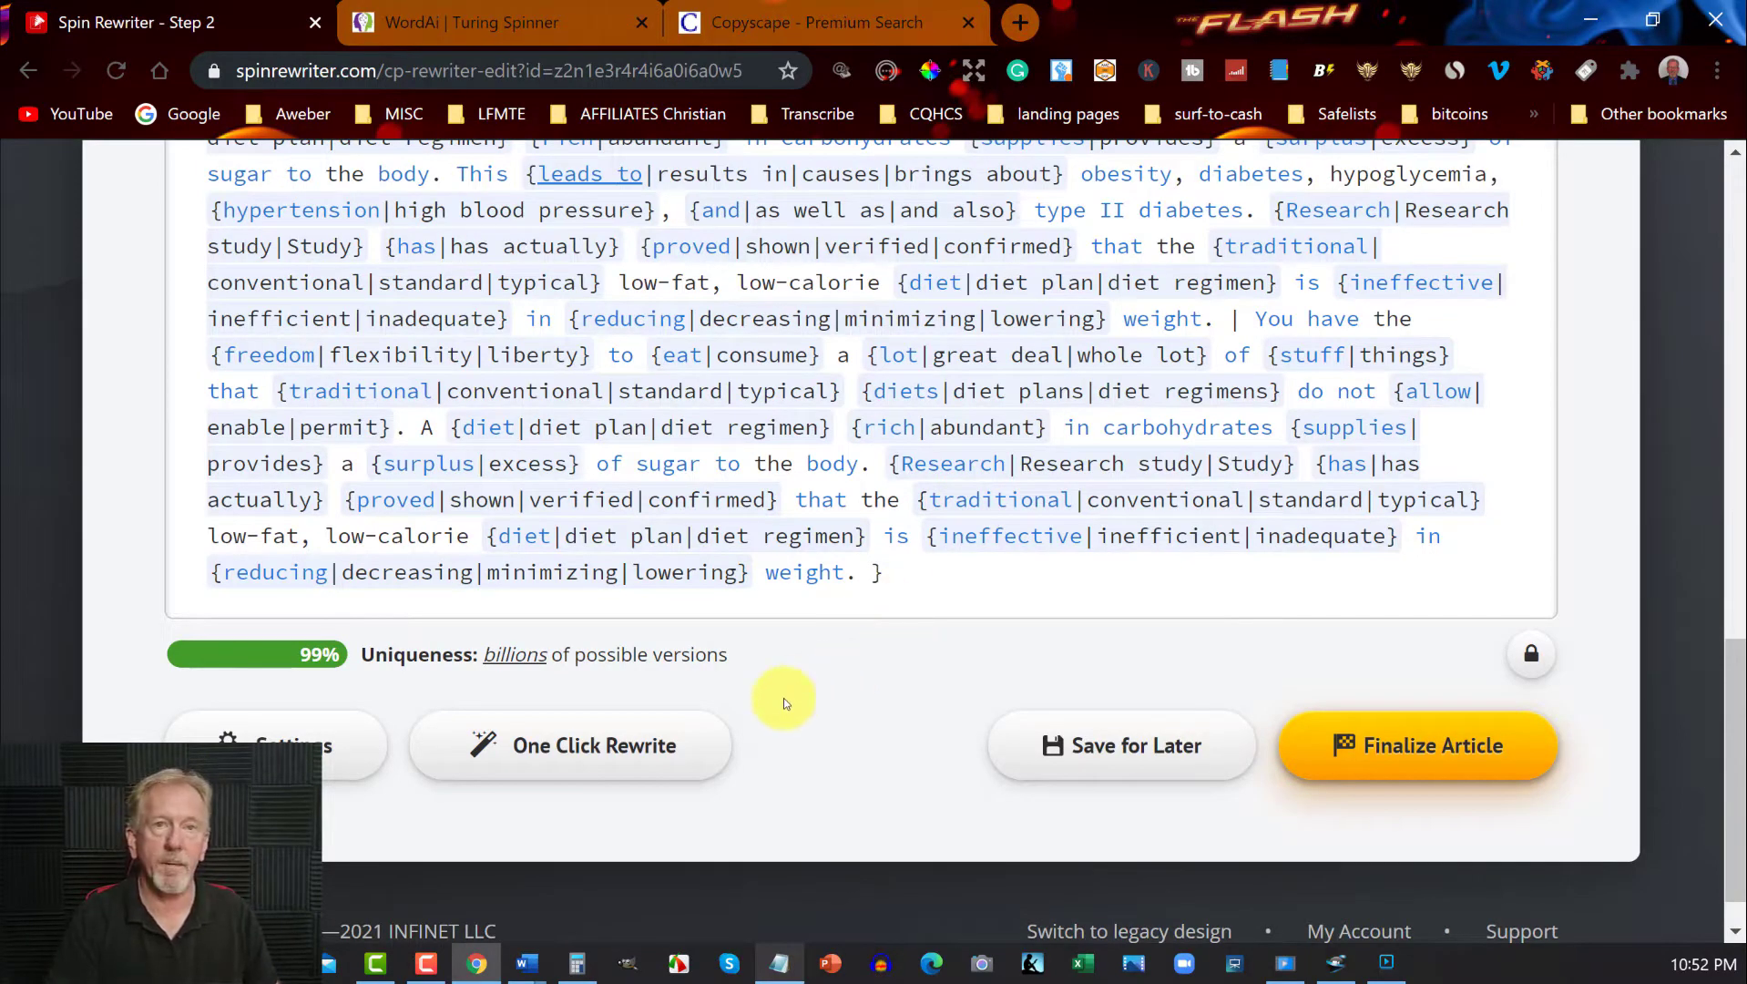
{"action": "left_click", "coordinate": [1439, 745]}
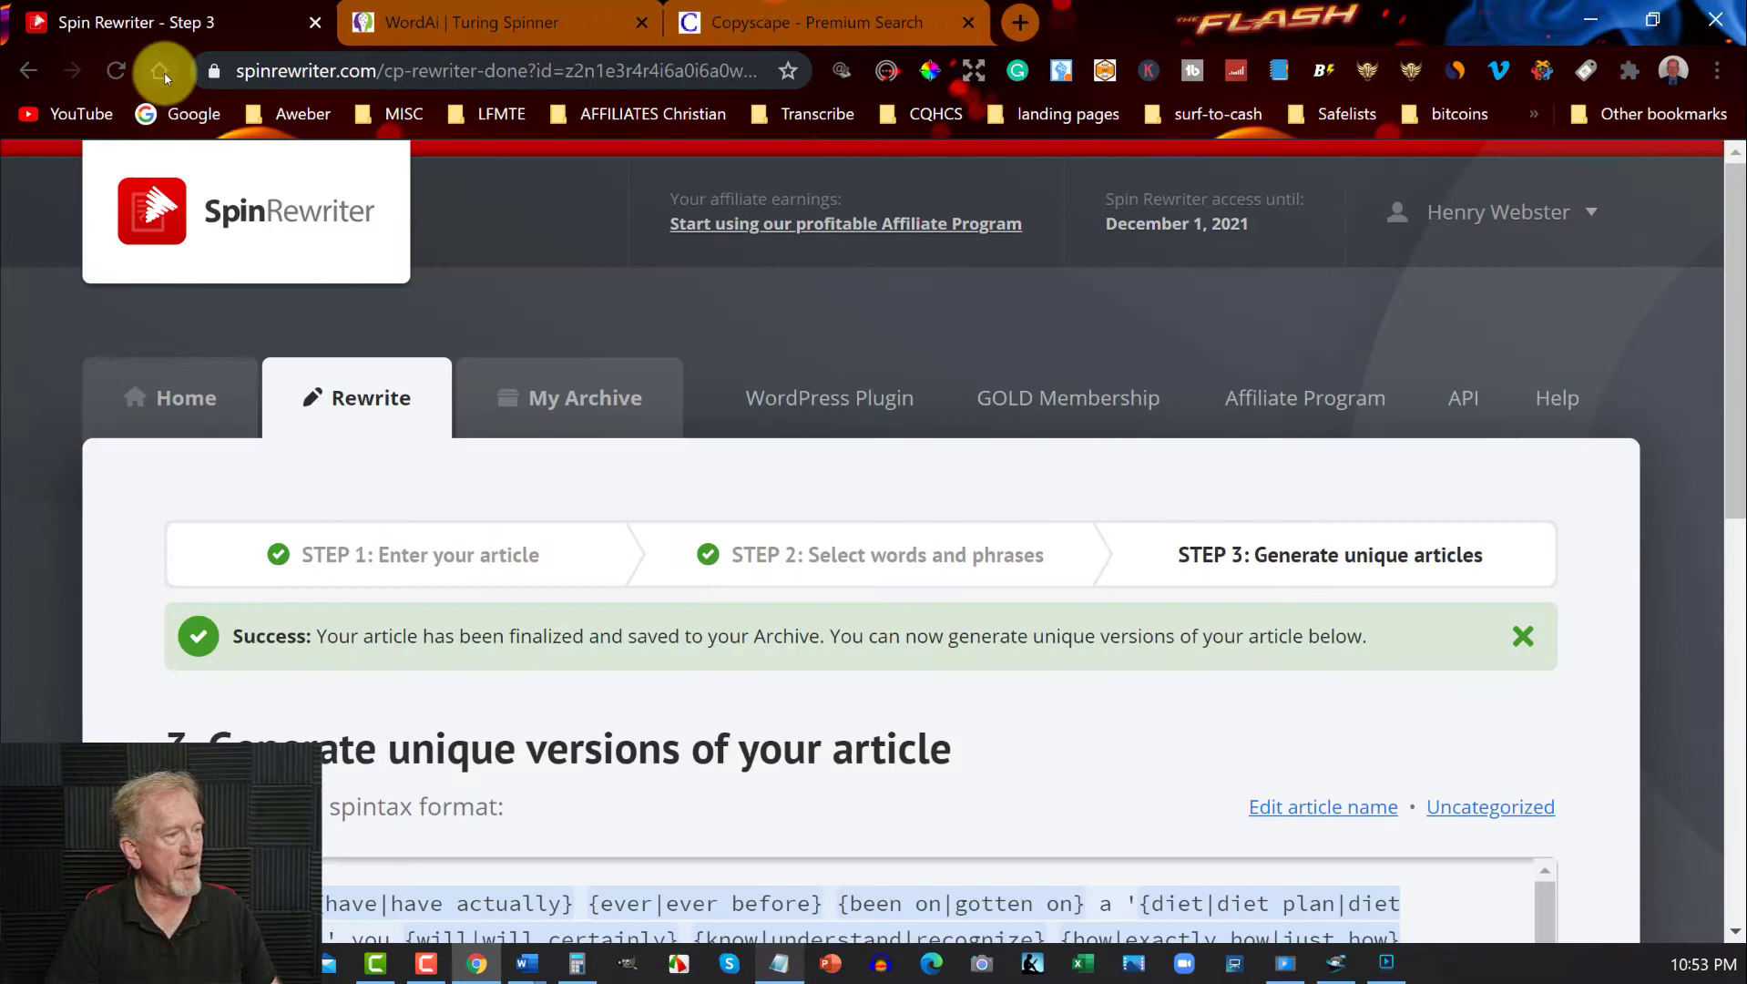
{"action": "scroll", "coordinate": [670, 555], "scroll_direction": "down", "scroll_amount": 5}
{"action": "scroll", "coordinate": [672, 564], "scroll_direction": "down", "scroll_amount": 4}
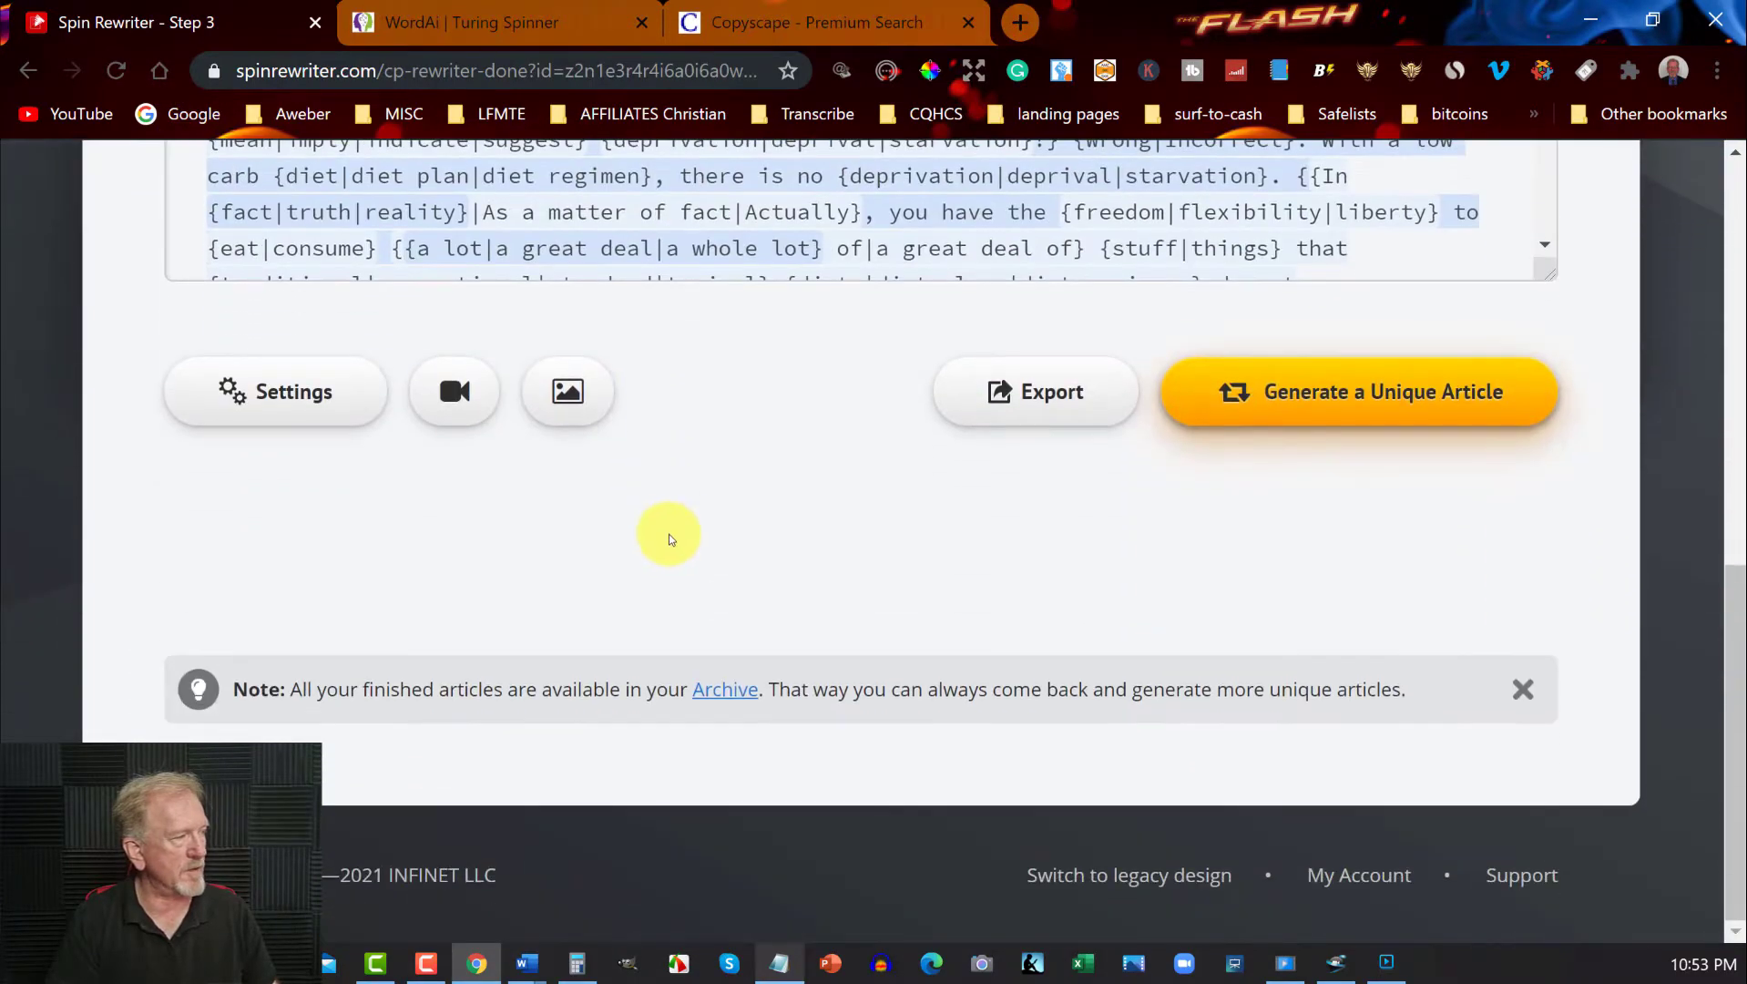
{"action": "left_click", "coordinate": [1403, 405]}
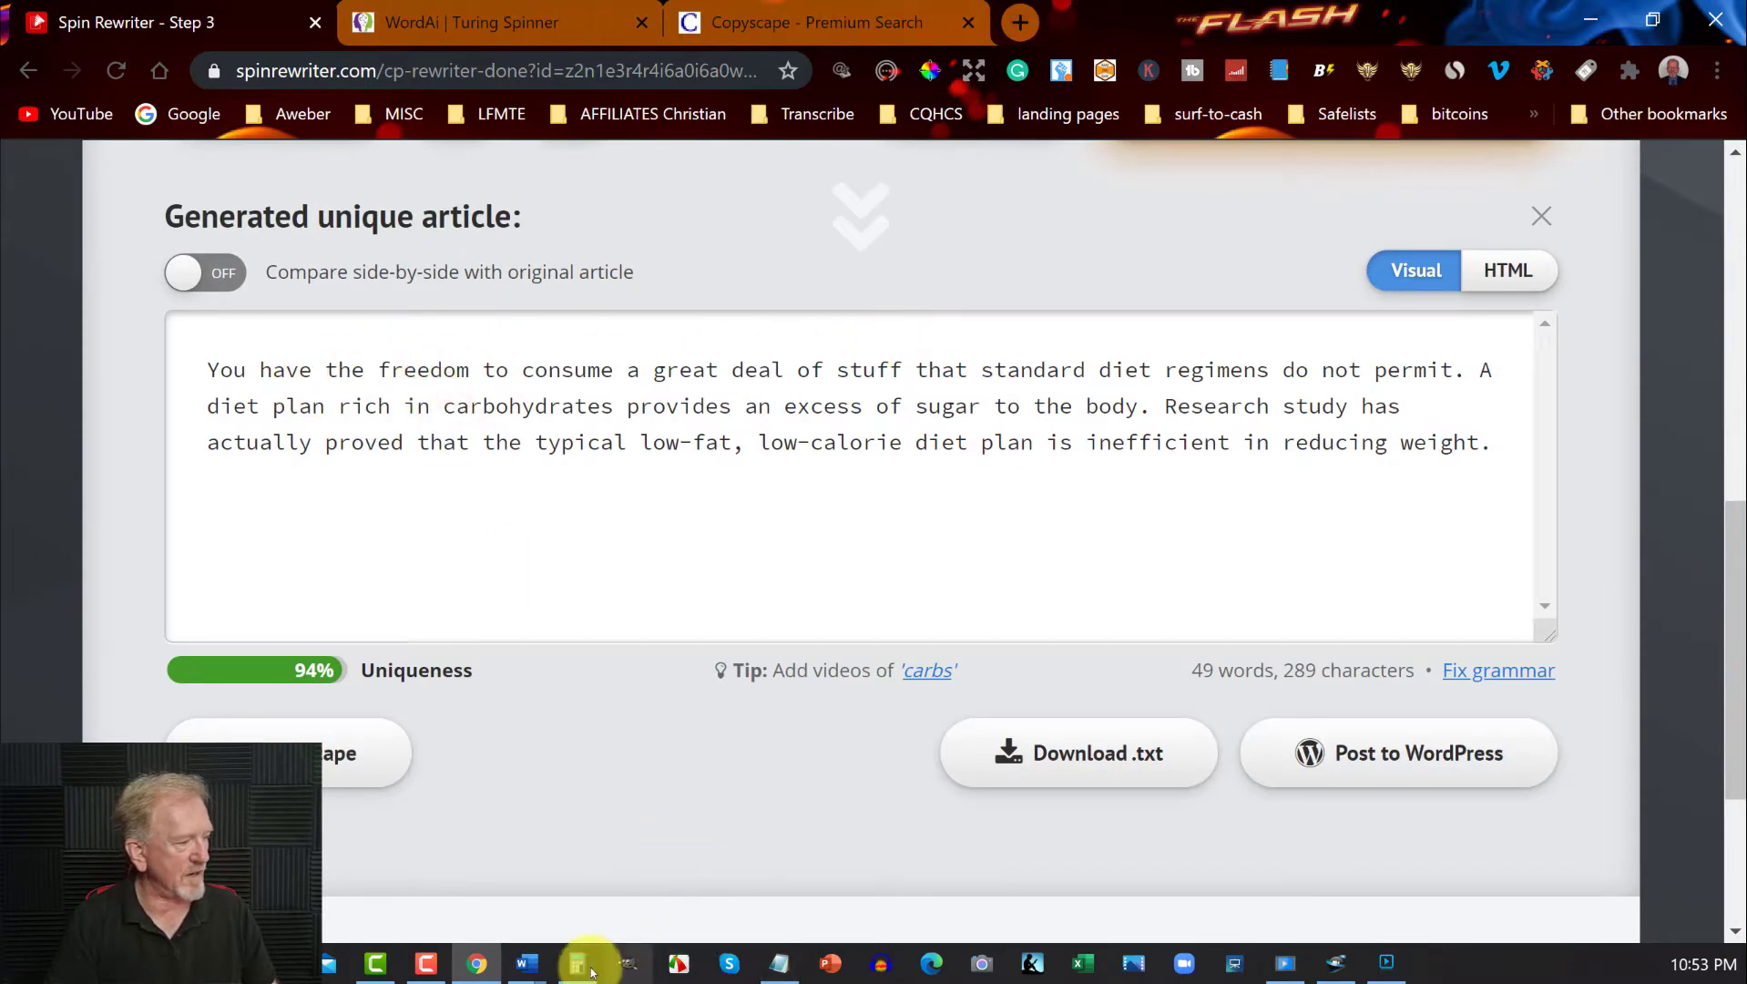
- Recopy the original Article Body paragraph from Notepad and minimize Notepad
{"action": "left_click", "coordinate": [779, 965]}
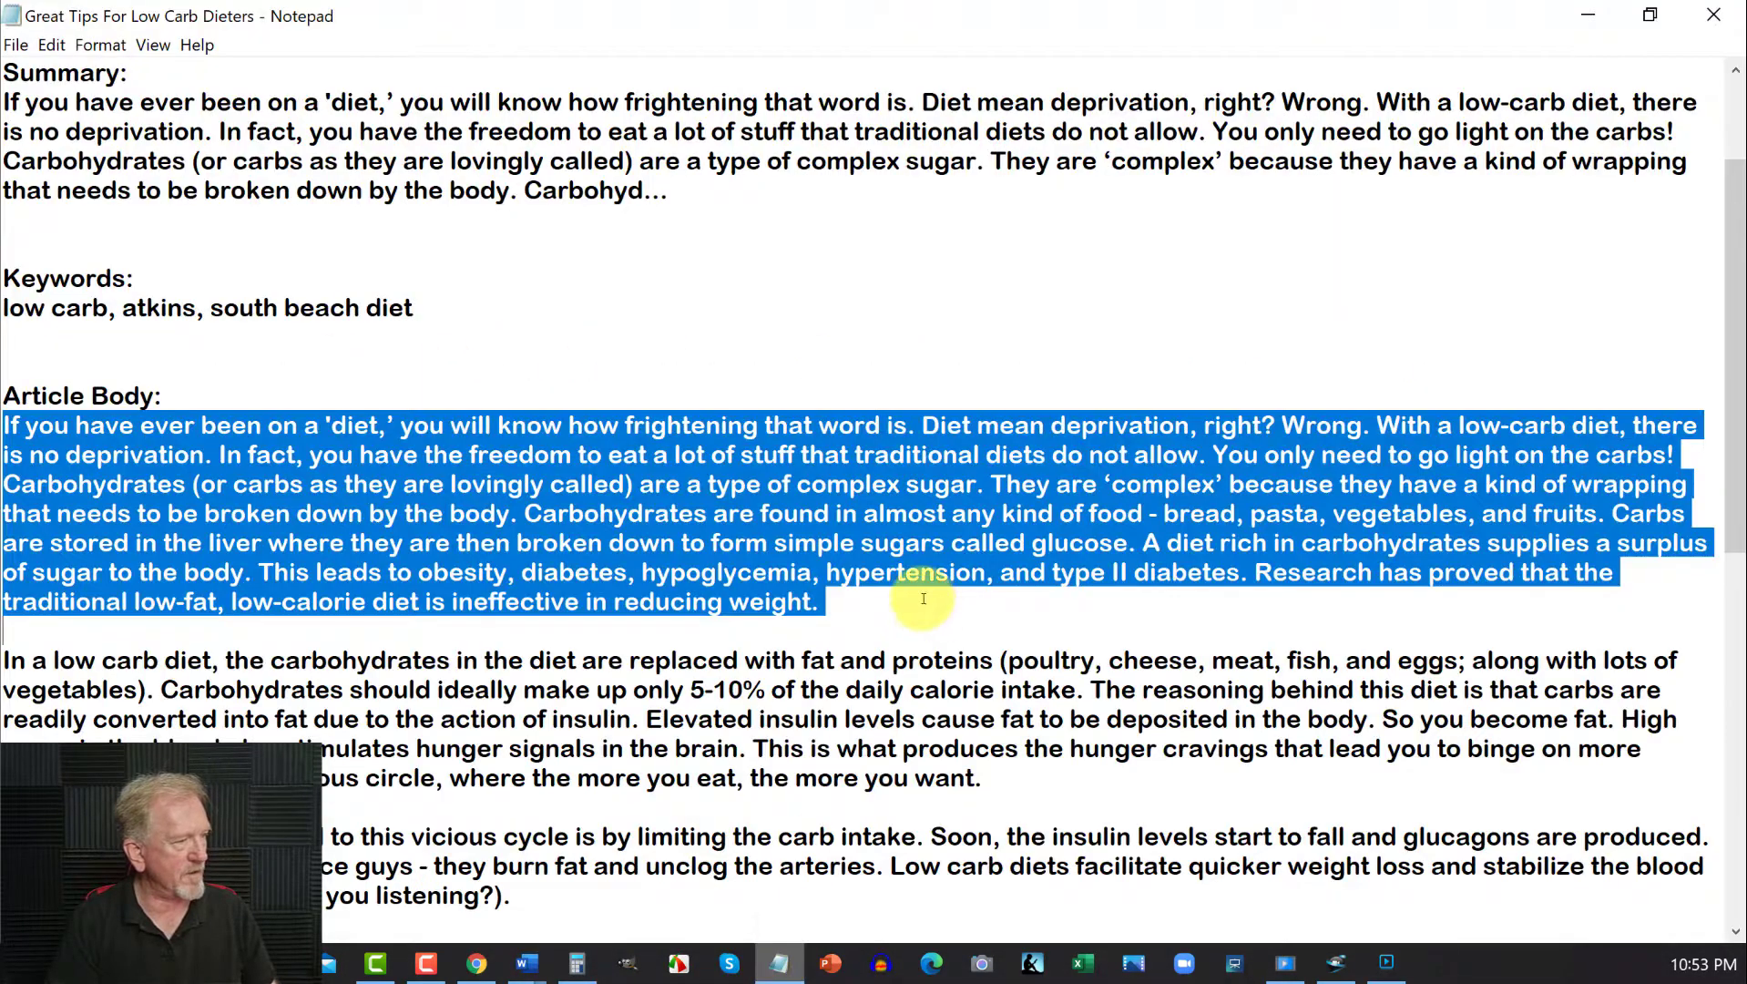
{"action": "right_click", "coordinate": [334, 455]}
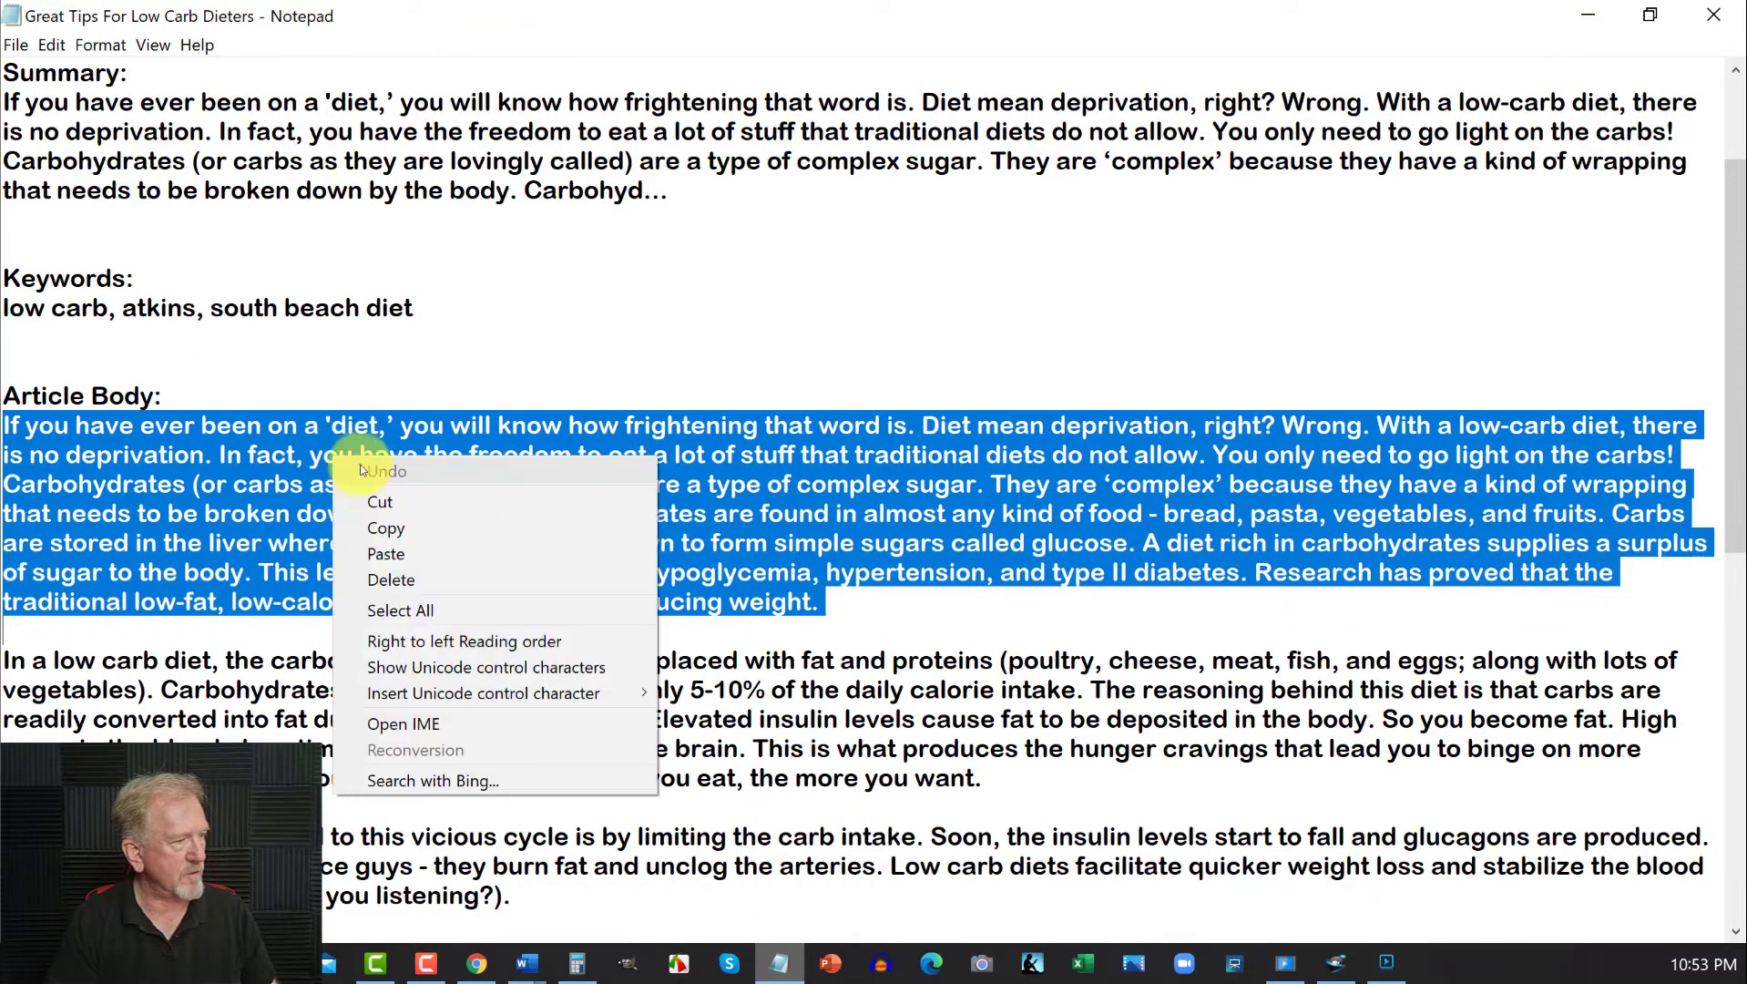
{"action": "left_click", "coordinate": [390, 538]}
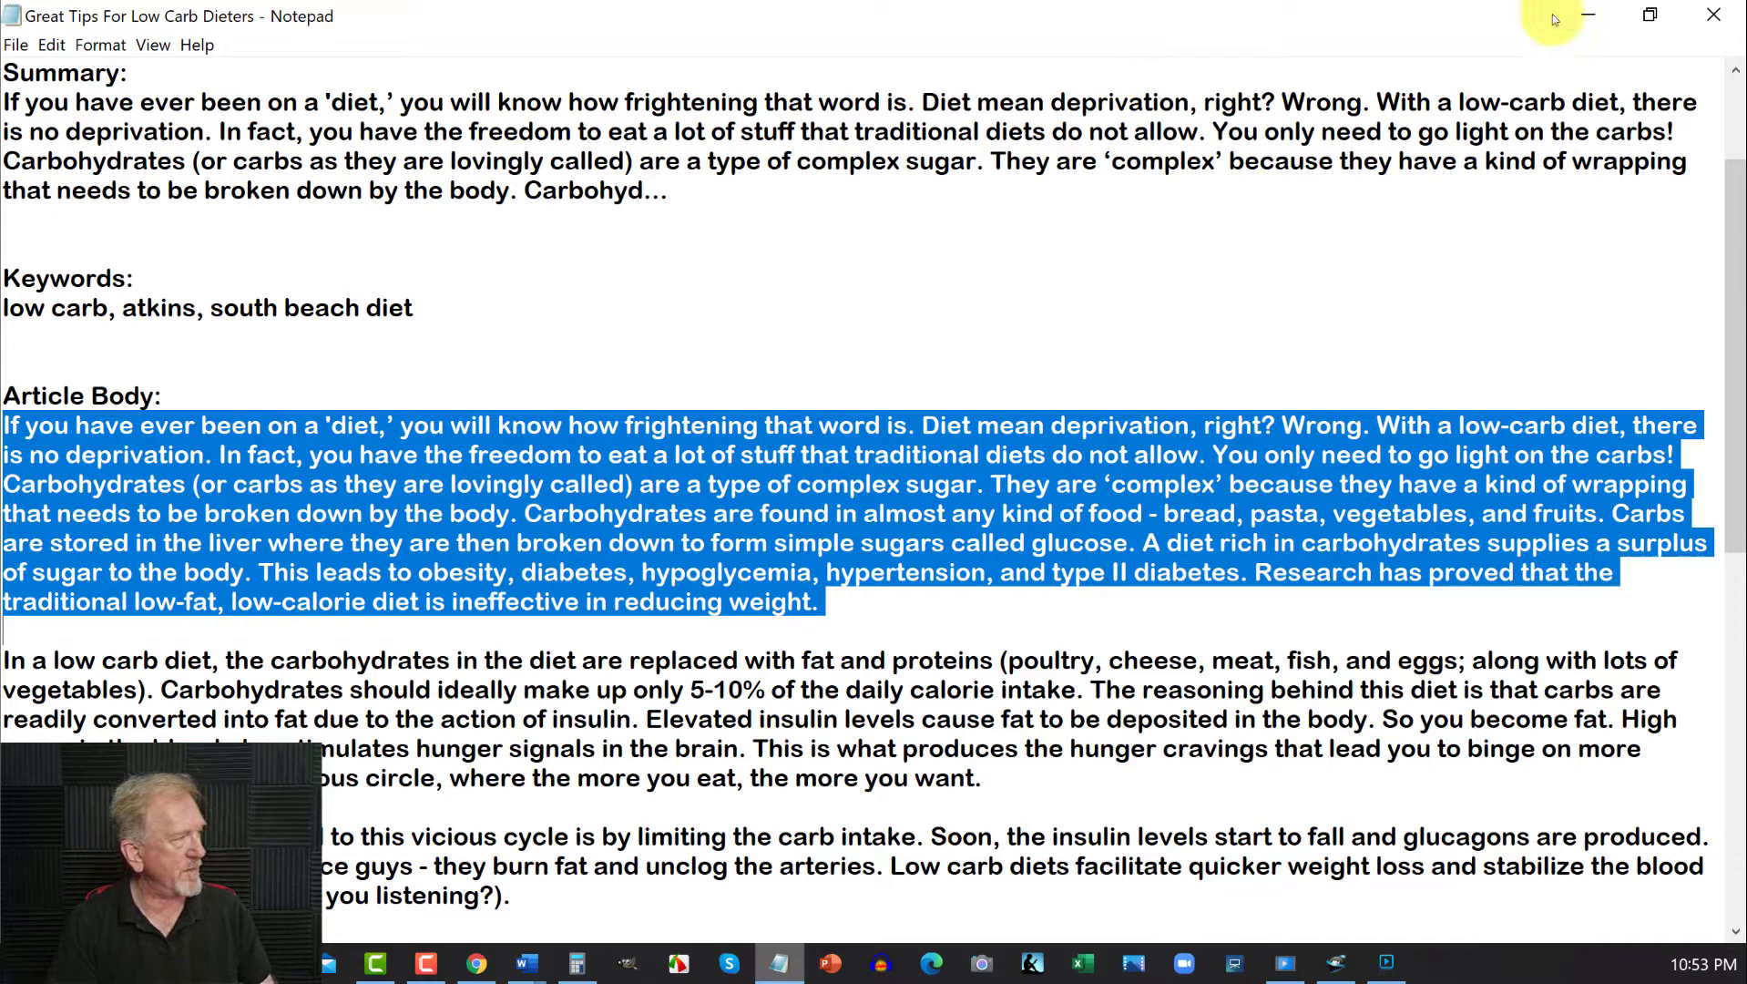
{"action": "left_click", "coordinate": [1587, 16]}
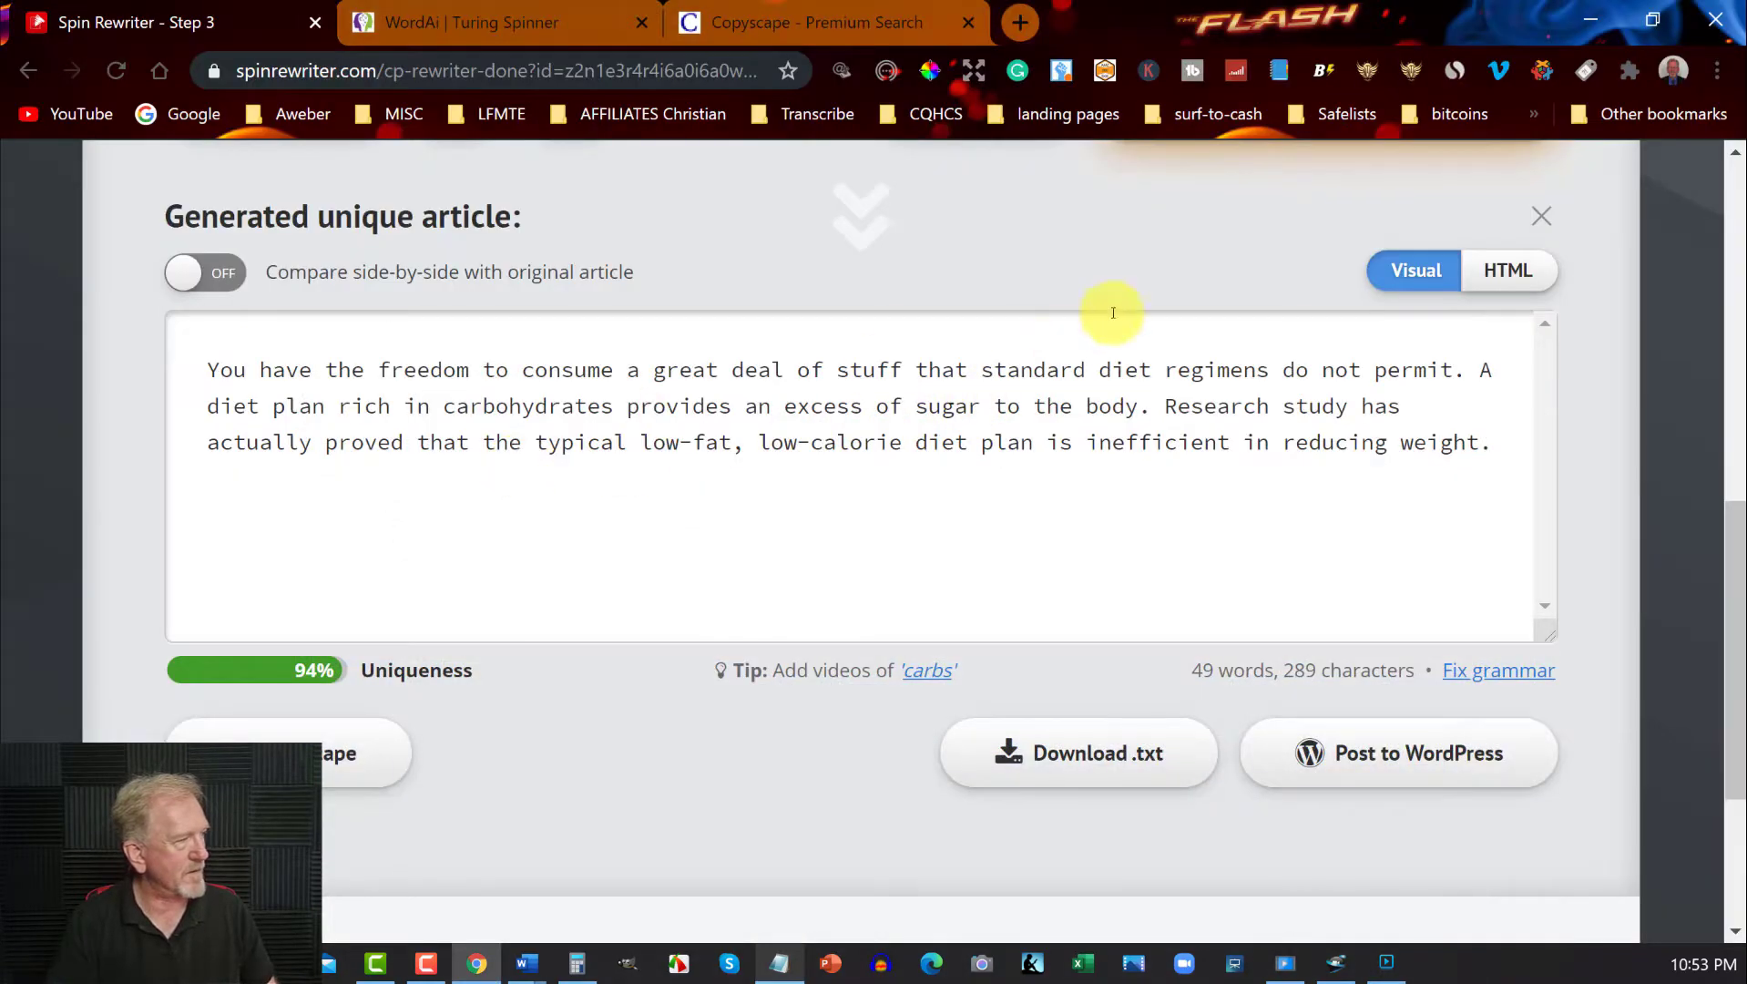
- Generate another unique 171-word article in Spin Rewriter and copy all of its text
{"action": "scroll", "coordinate": [1098, 258], "scroll_direction": "up", "scroll_amount": 1}
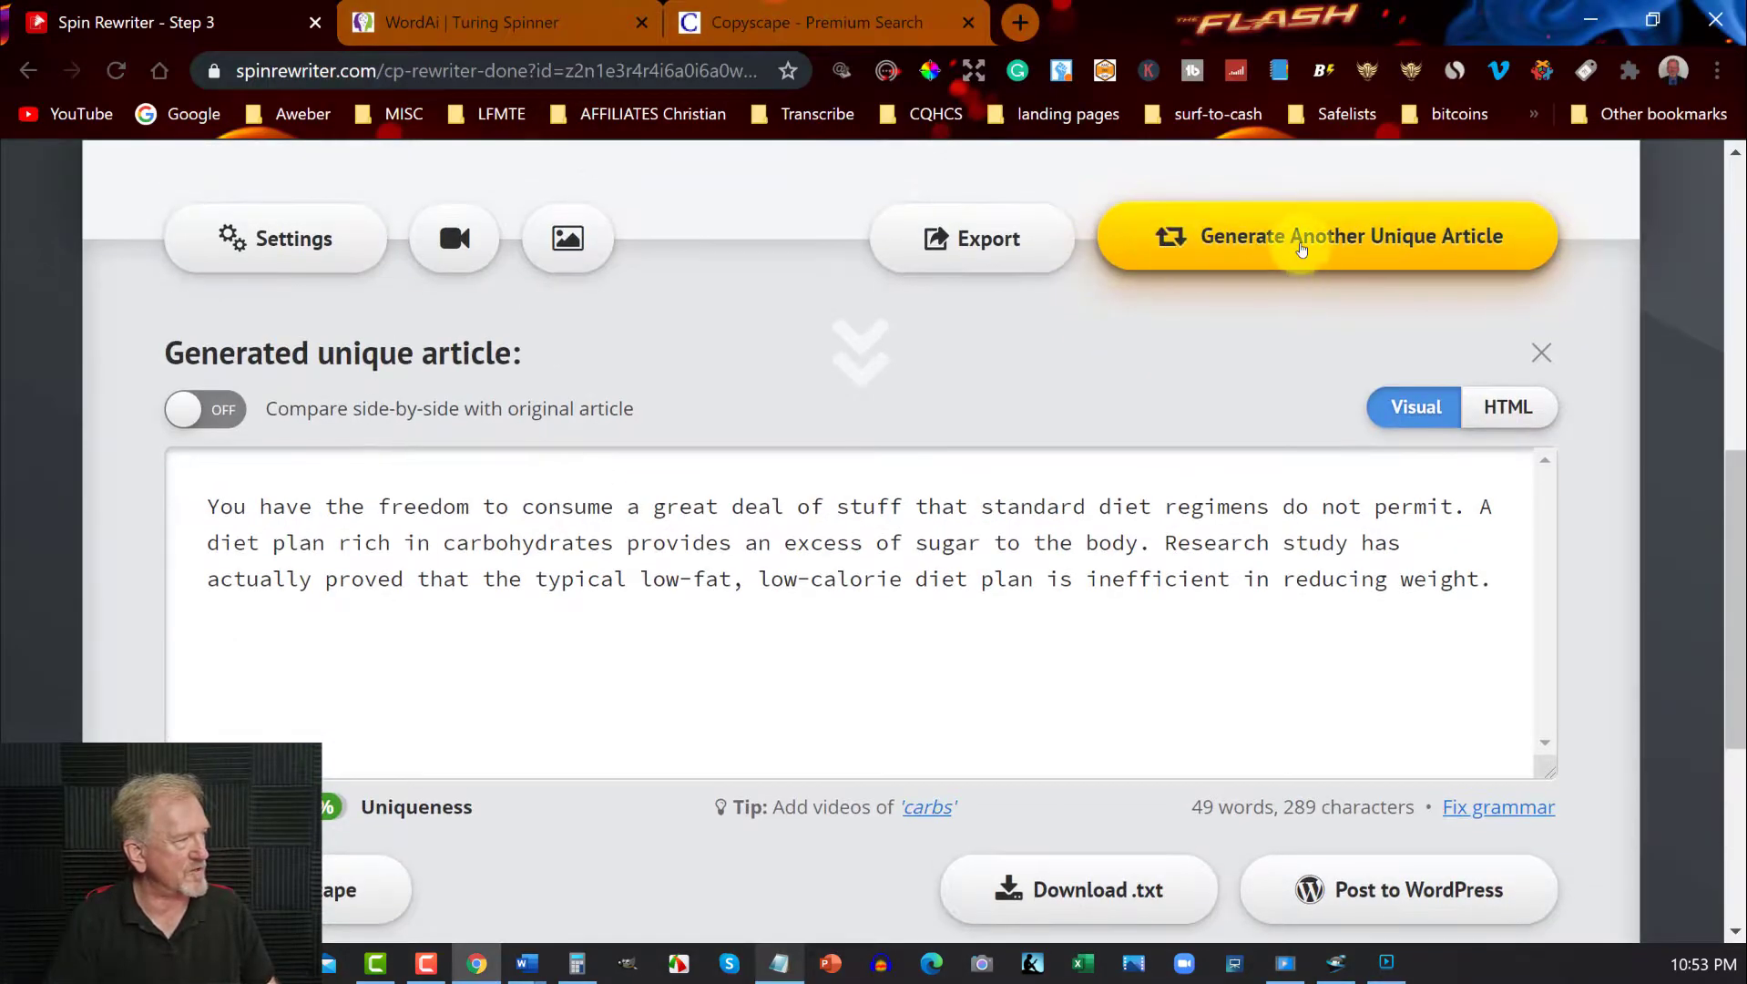
{"action": "left_click", "coordinate": [1301, 244]}
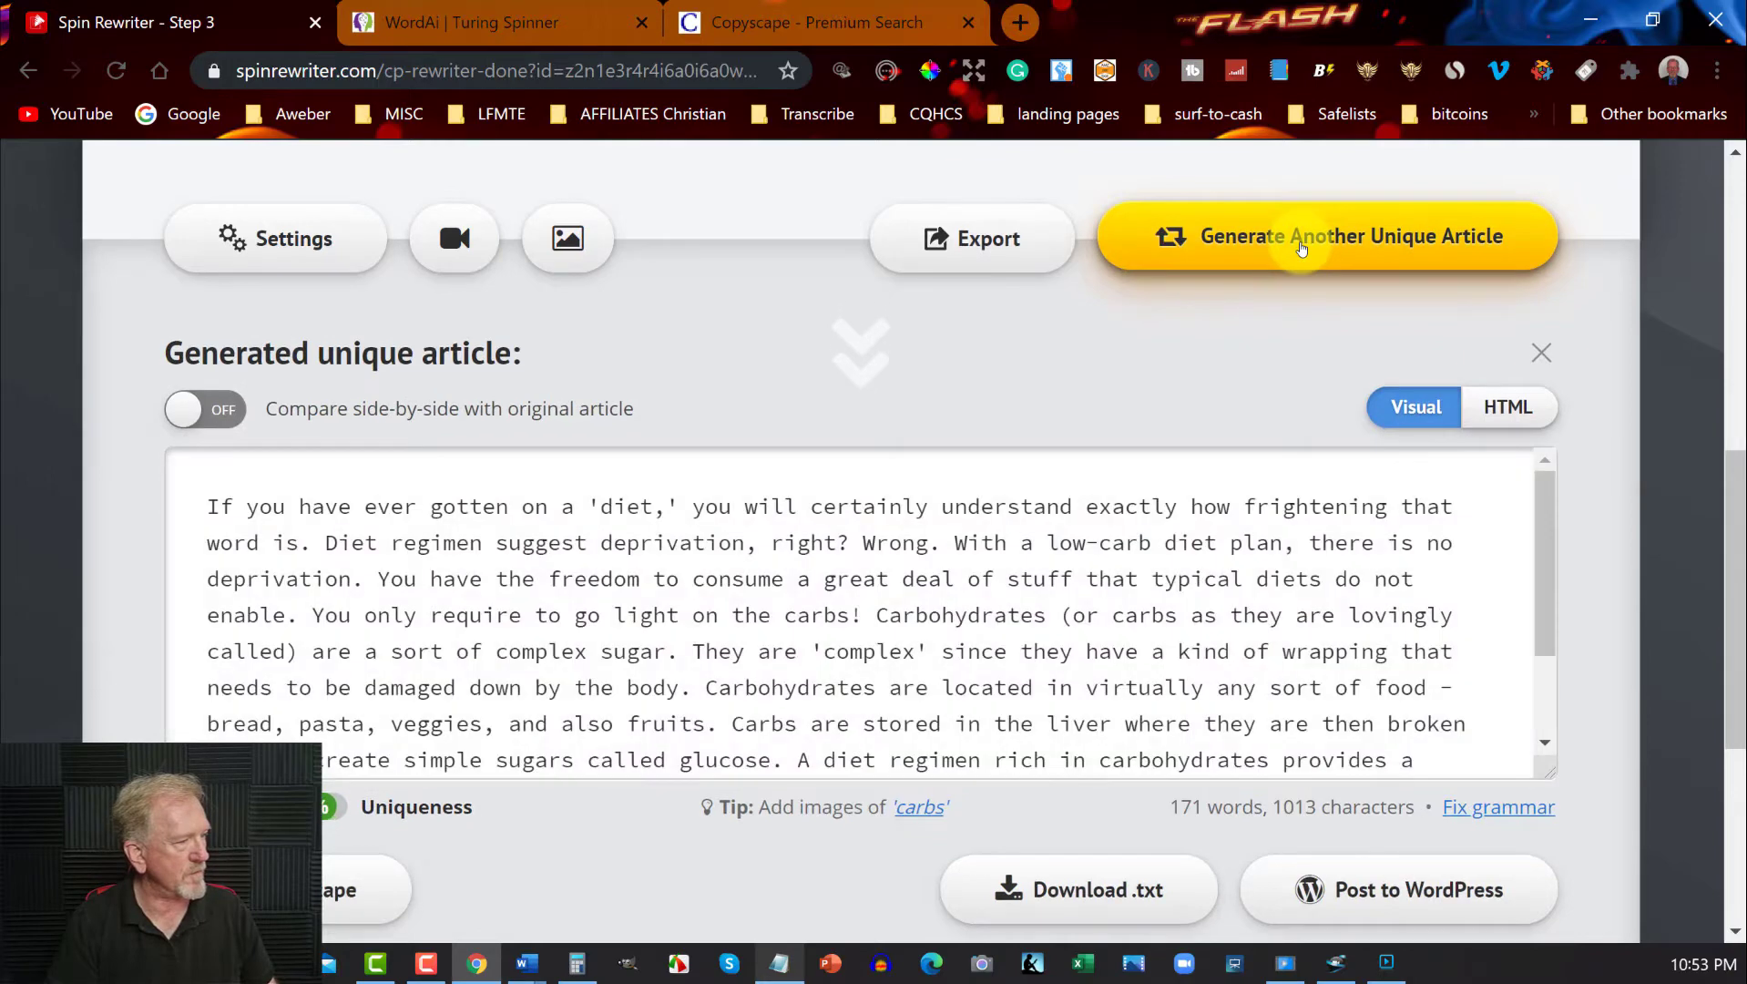
{"action": "scroll", "coordinate": [234, 544], "scroll_direction": "down", "scroll_amount": 1}
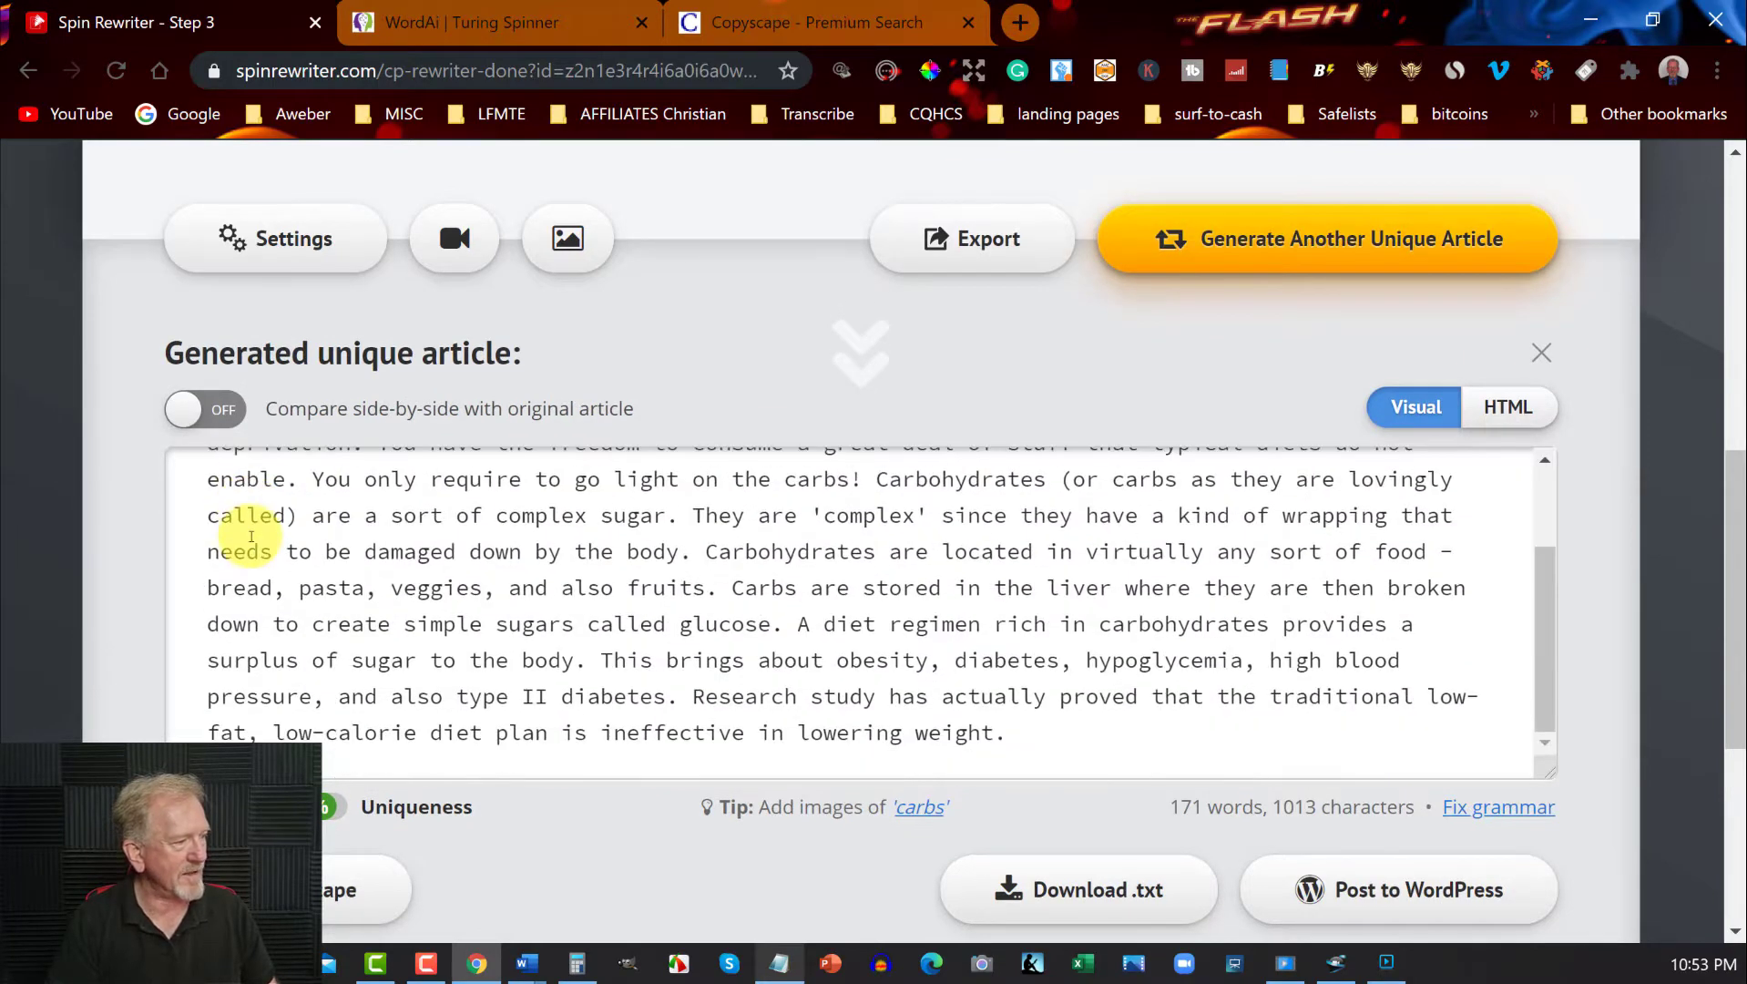
{"action": "scroll", "coordinate": [238, 532], "scroll_direction": "up", "scroll_amount": 1}
{"action": "left_click_drag", "start_coordinate": [206, 499], "coordinate": [1221, 840]}
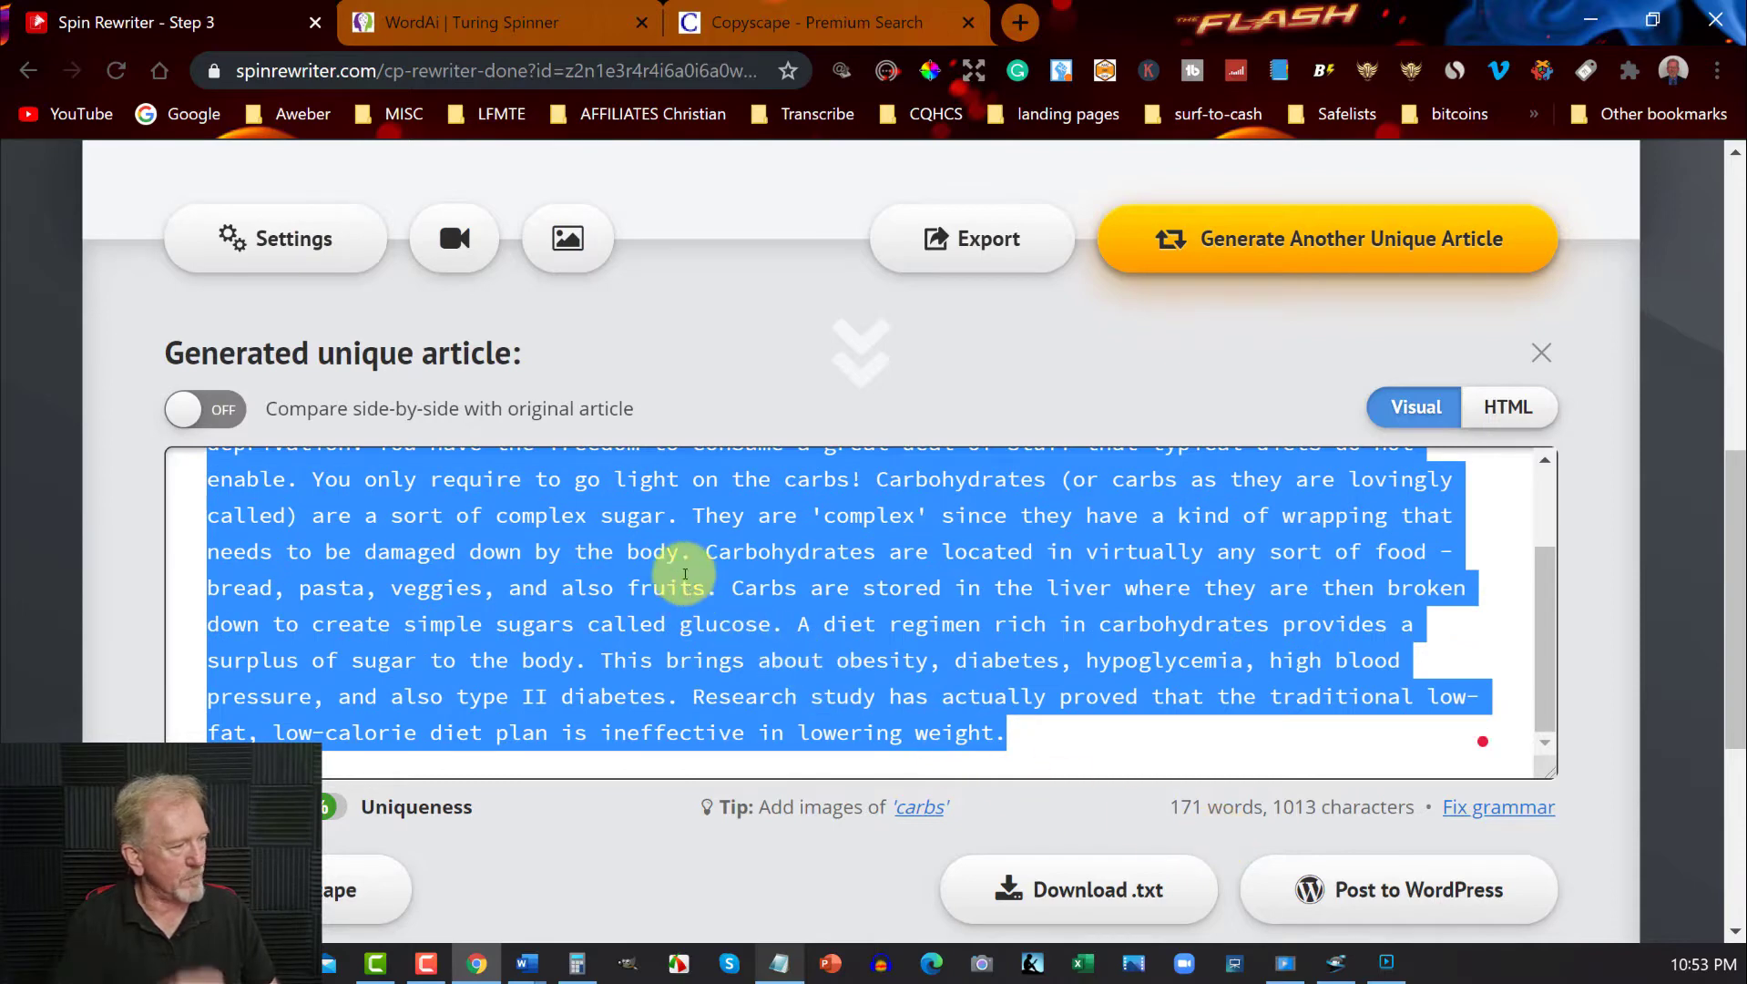
{"action": "right_click", "coordinate": [684, 579]}
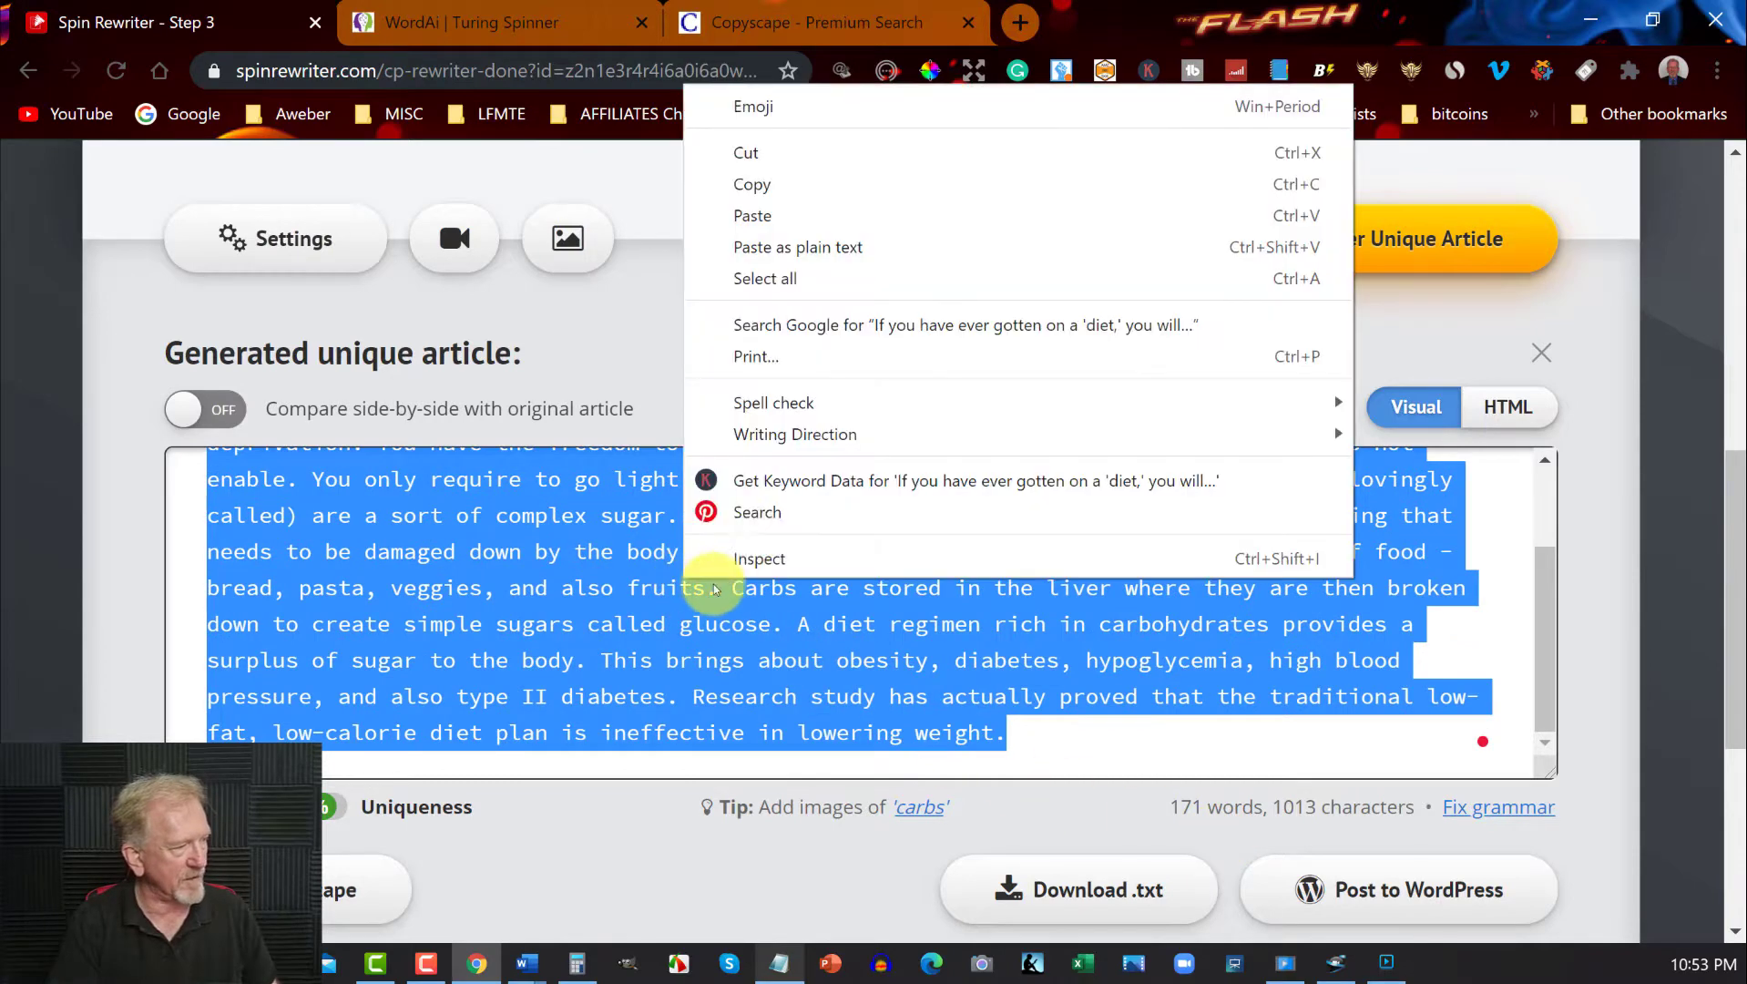
{"action": "left_click", "coordinate": [759, 185]}
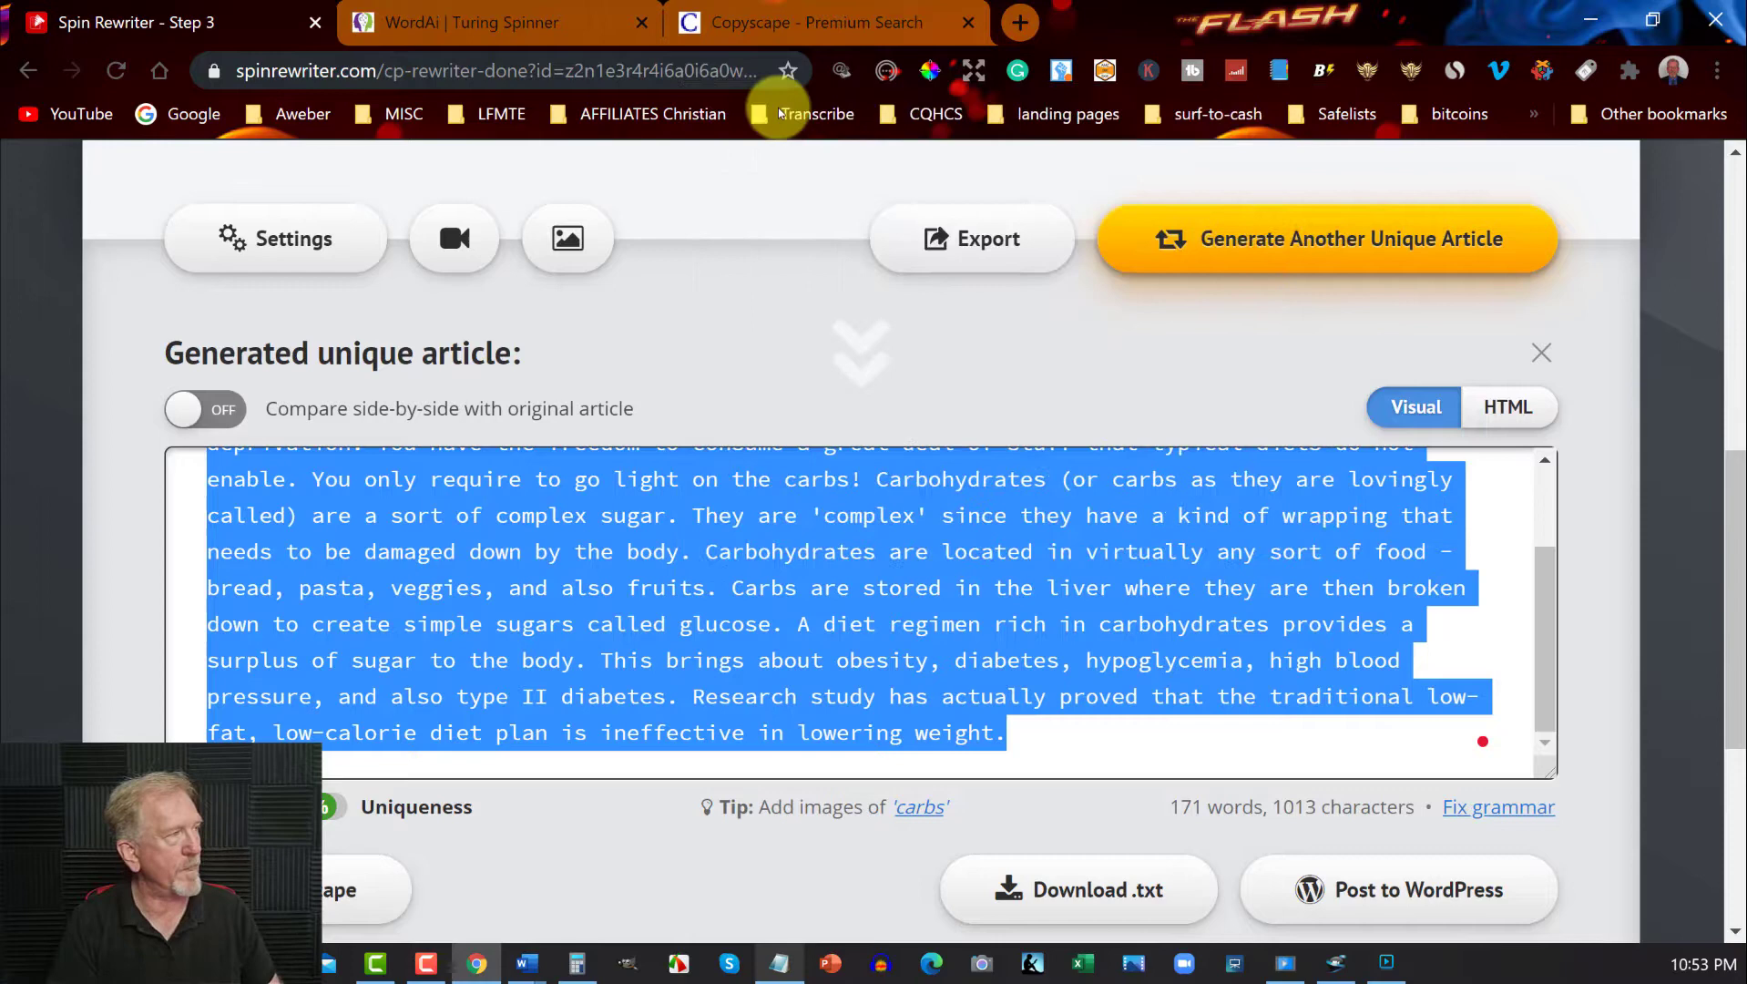
- Run Copyscape Premium Search on the pasted 173-word rewrite and confirm no results found
{"action": "left_click", "coordinate": [814, 11]}
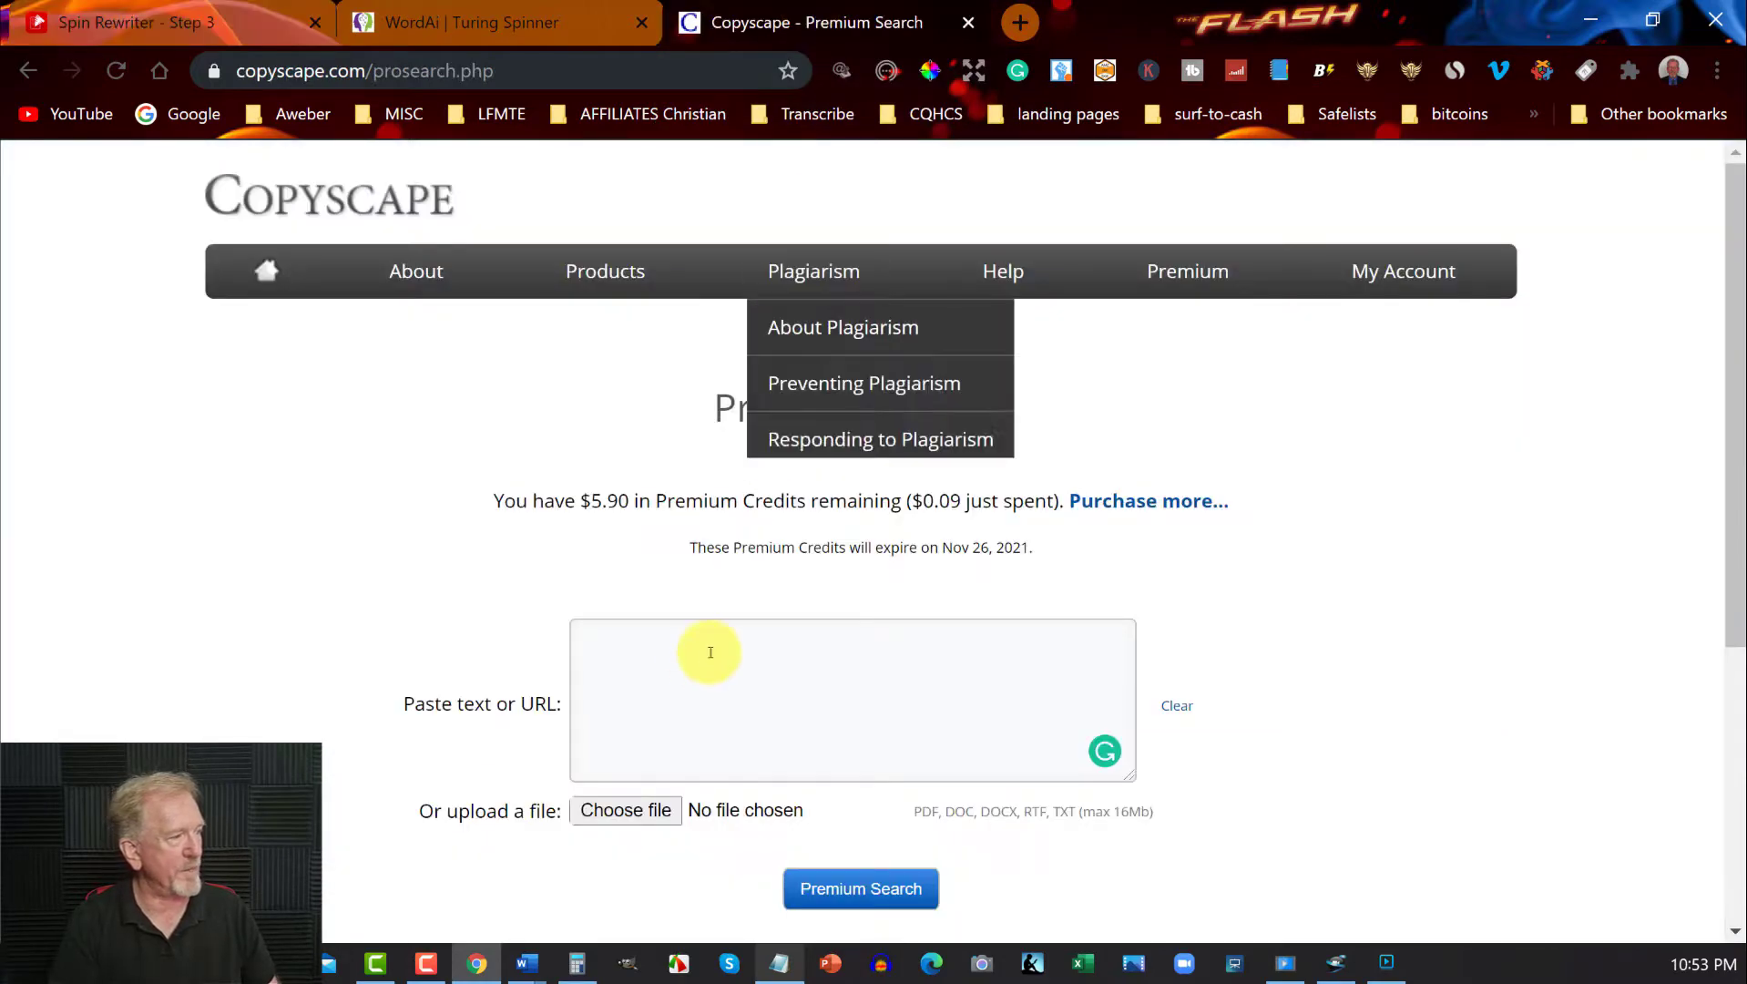
{"action": "left_click", "coordinate": [614, 637]}
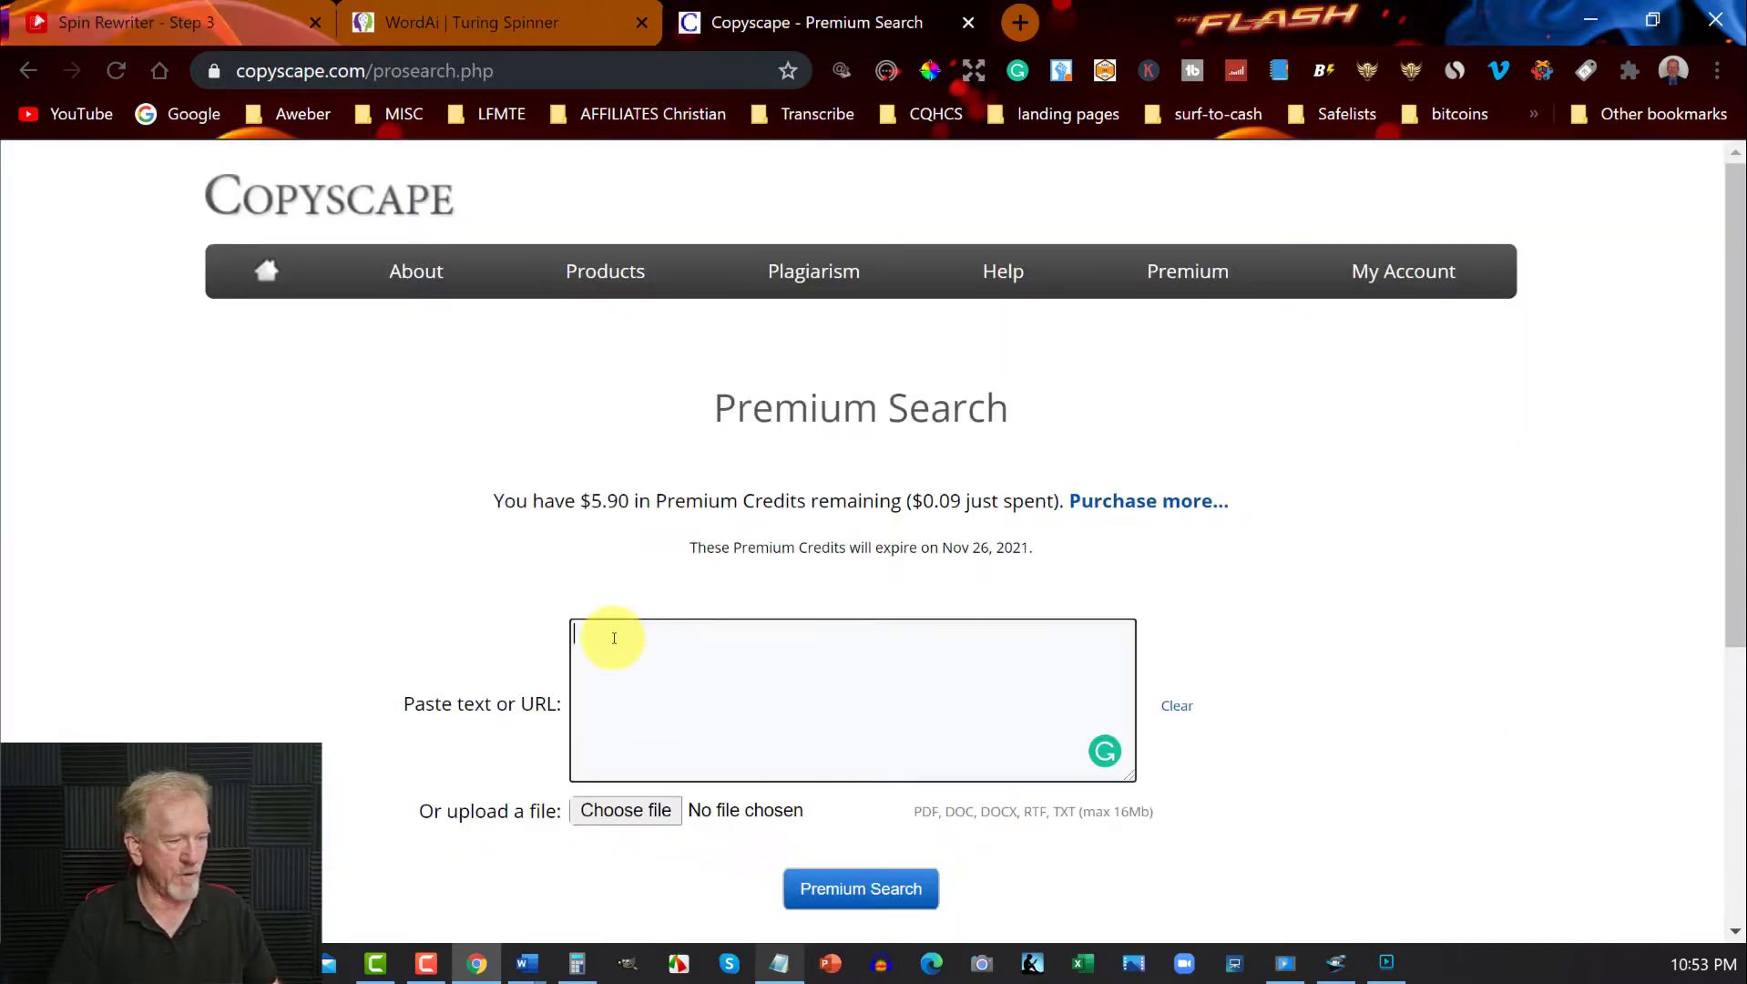
{"action": "key", "text": "ctrl+v"}
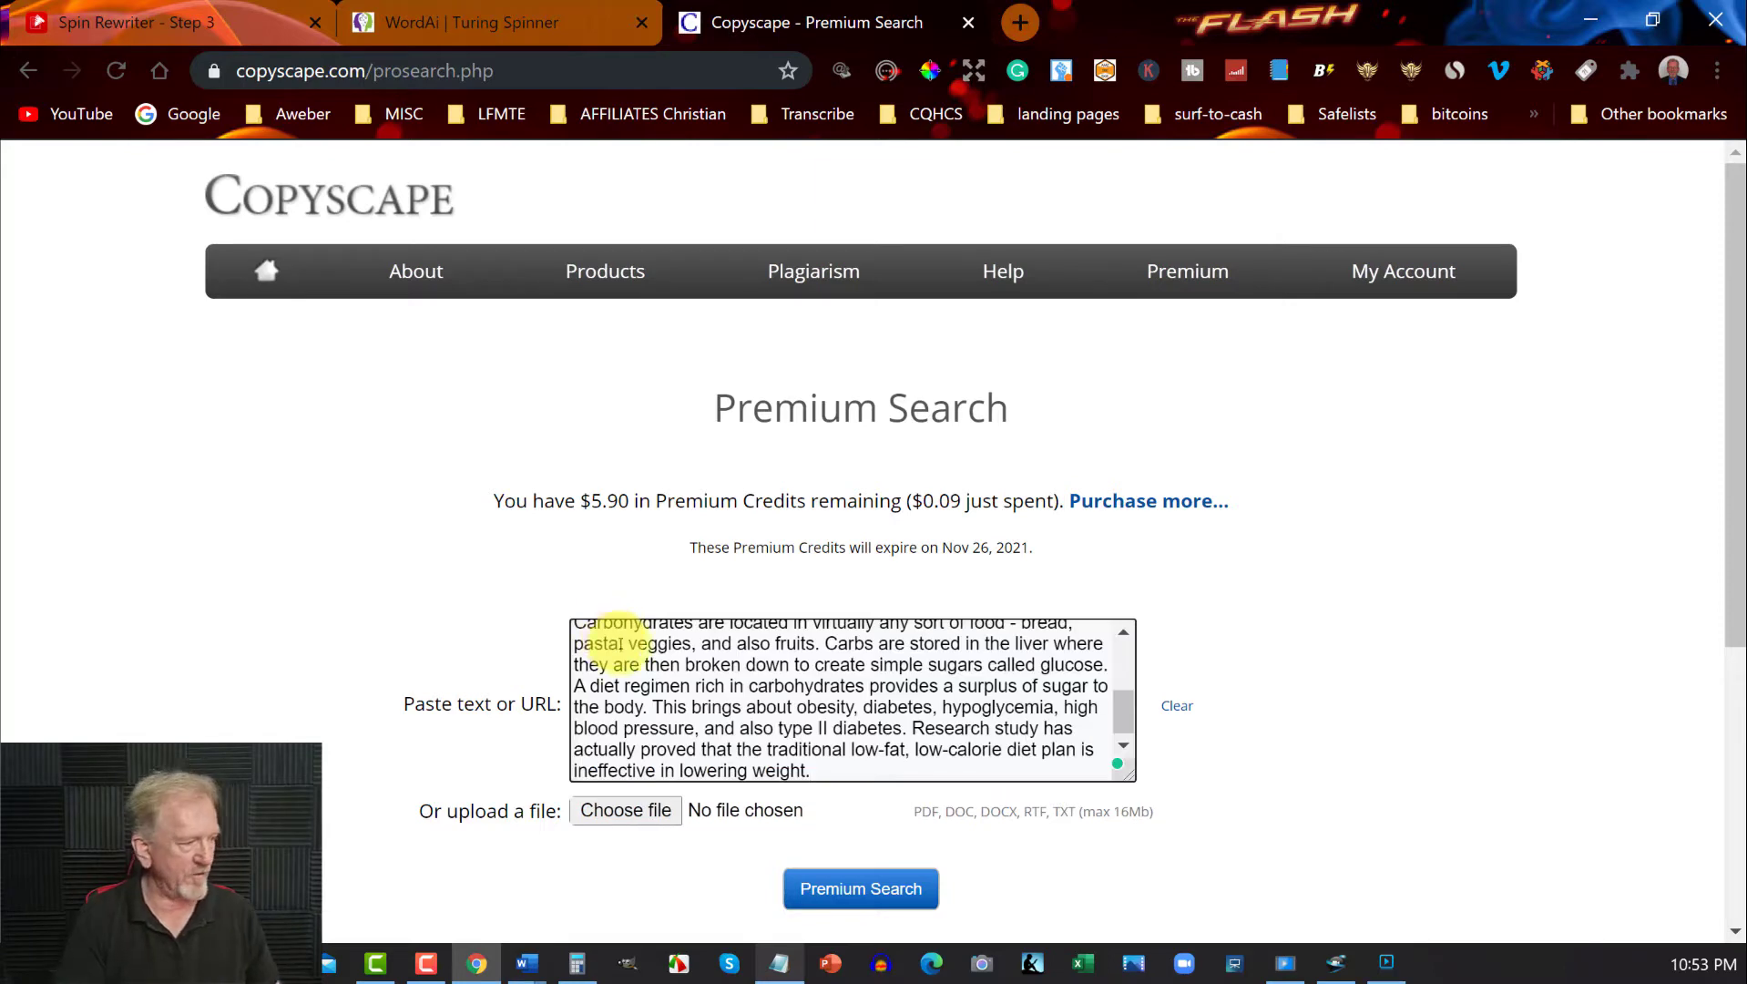
{"action": "left_click", "coordinate": [865, 885]}
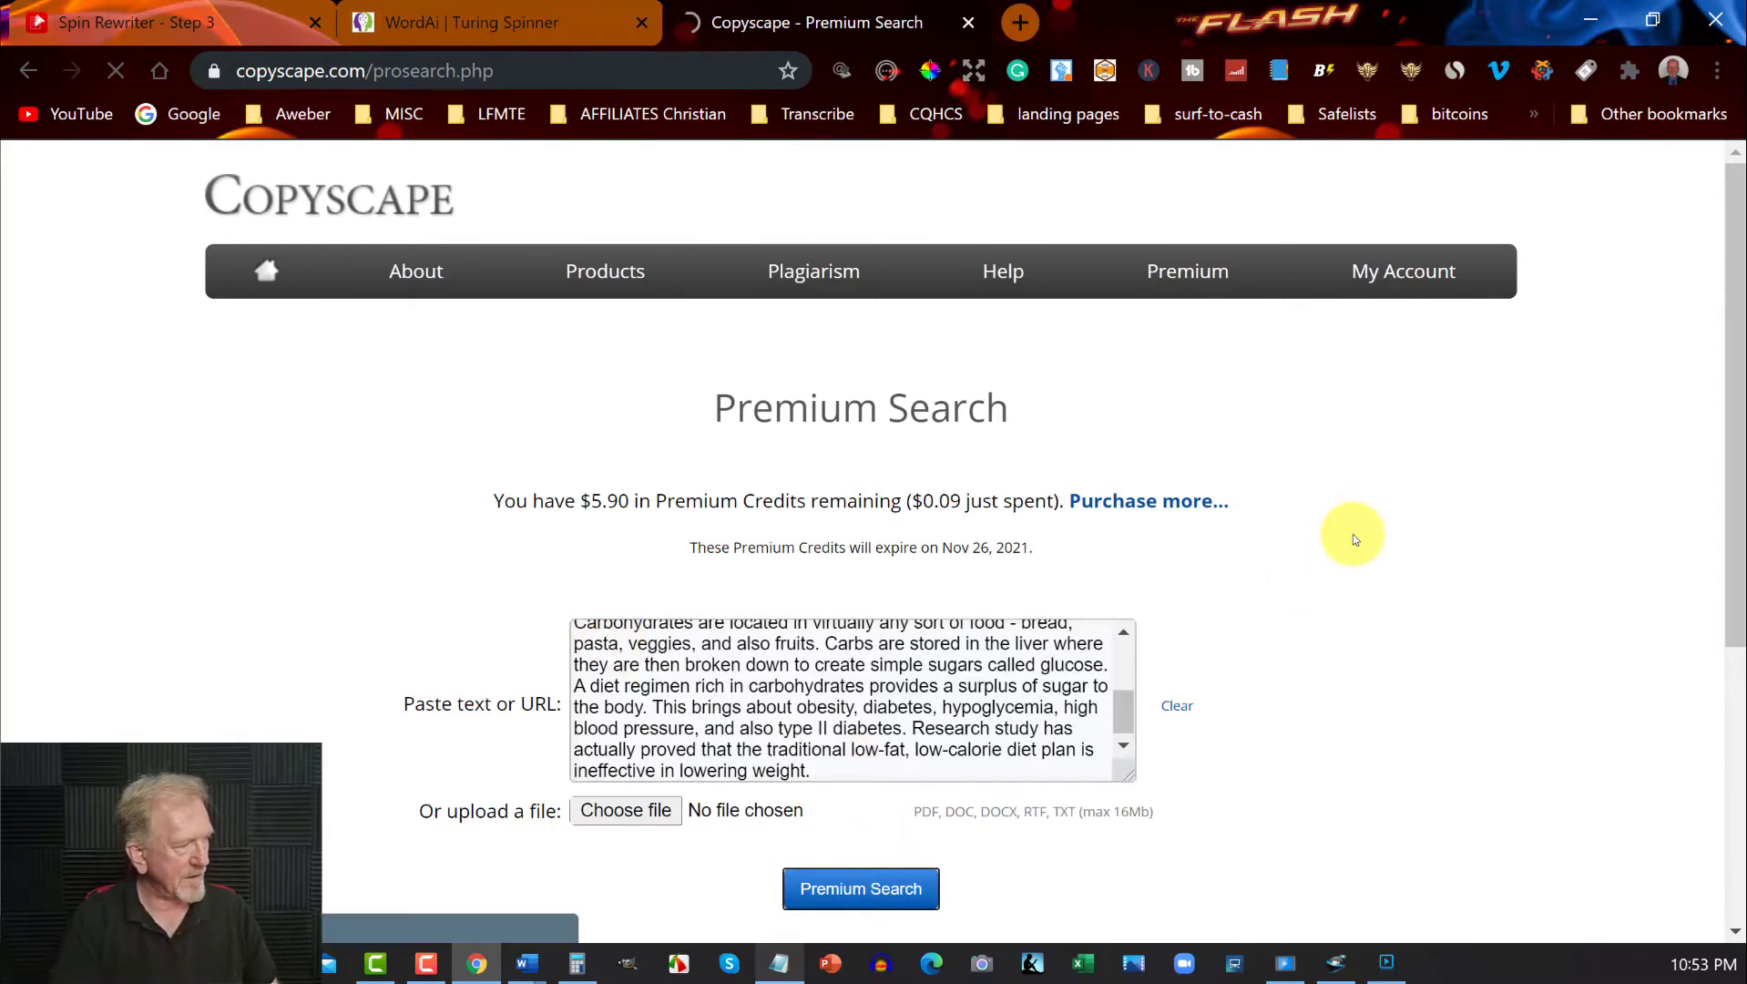
{"action": "scroll", "coordinate": [1352, 534], "scroll_direction": "down", "scroll_amount": 4}
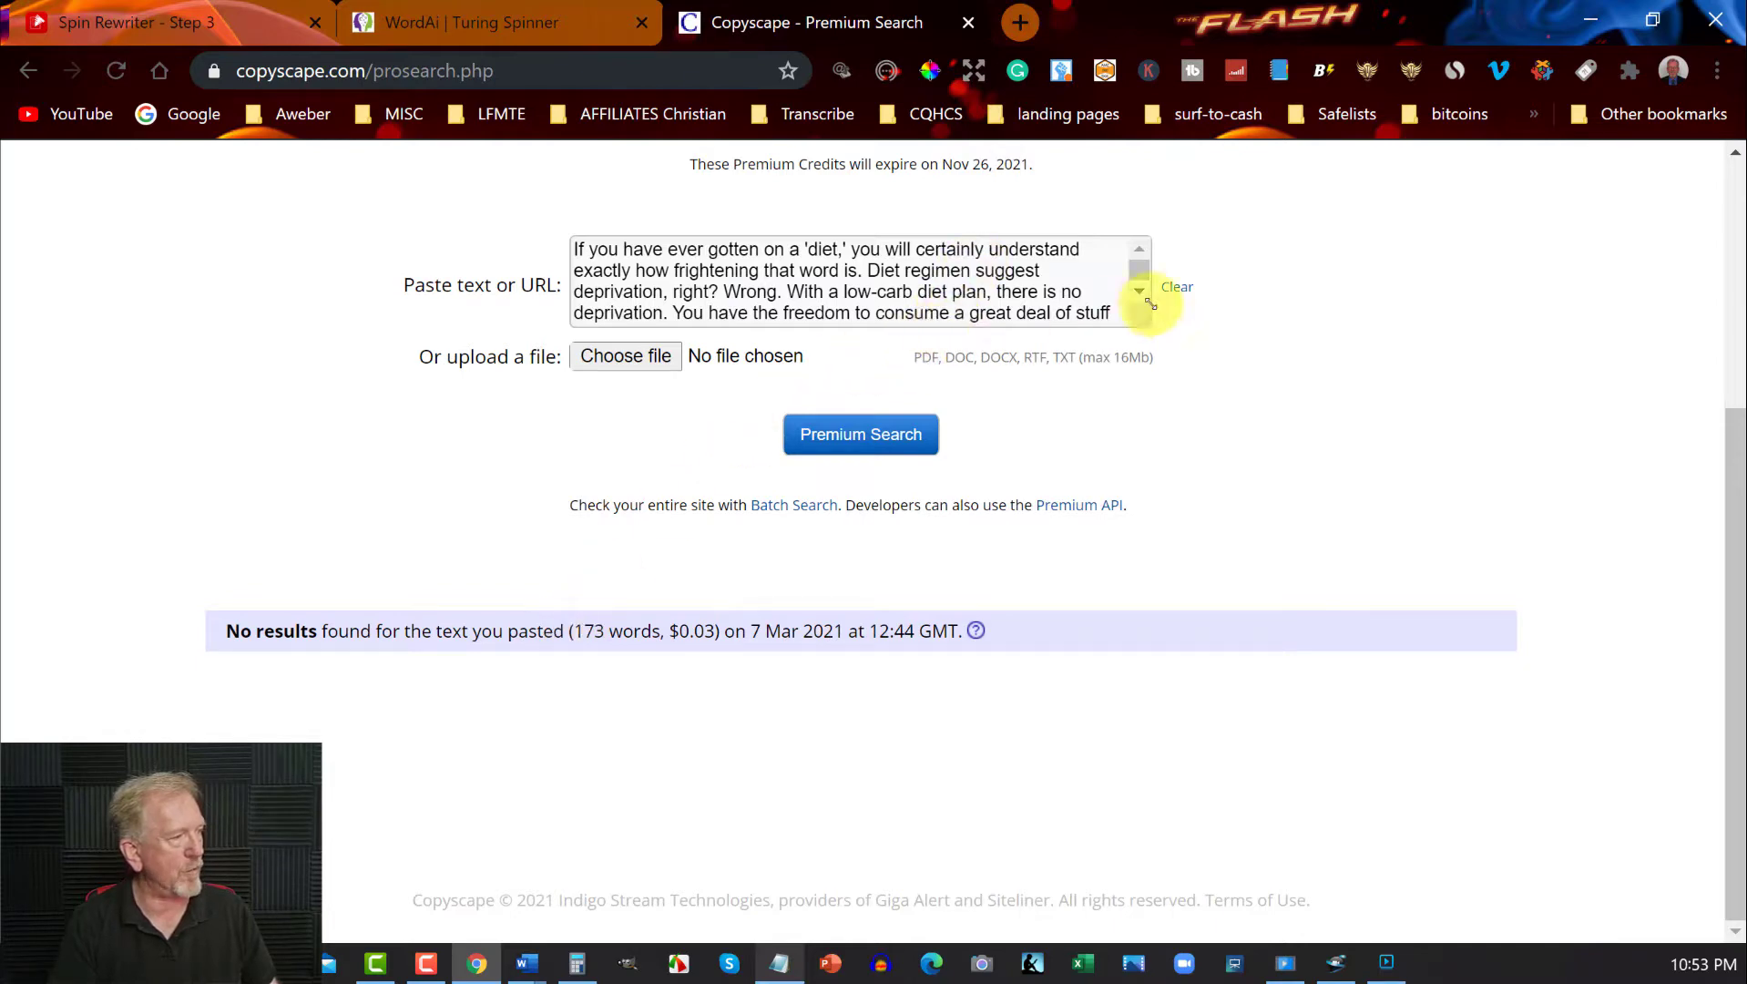
{"action": "left_click_drag", "start_coordinate": [1144, 319], "coordinate": [1402, 641]}
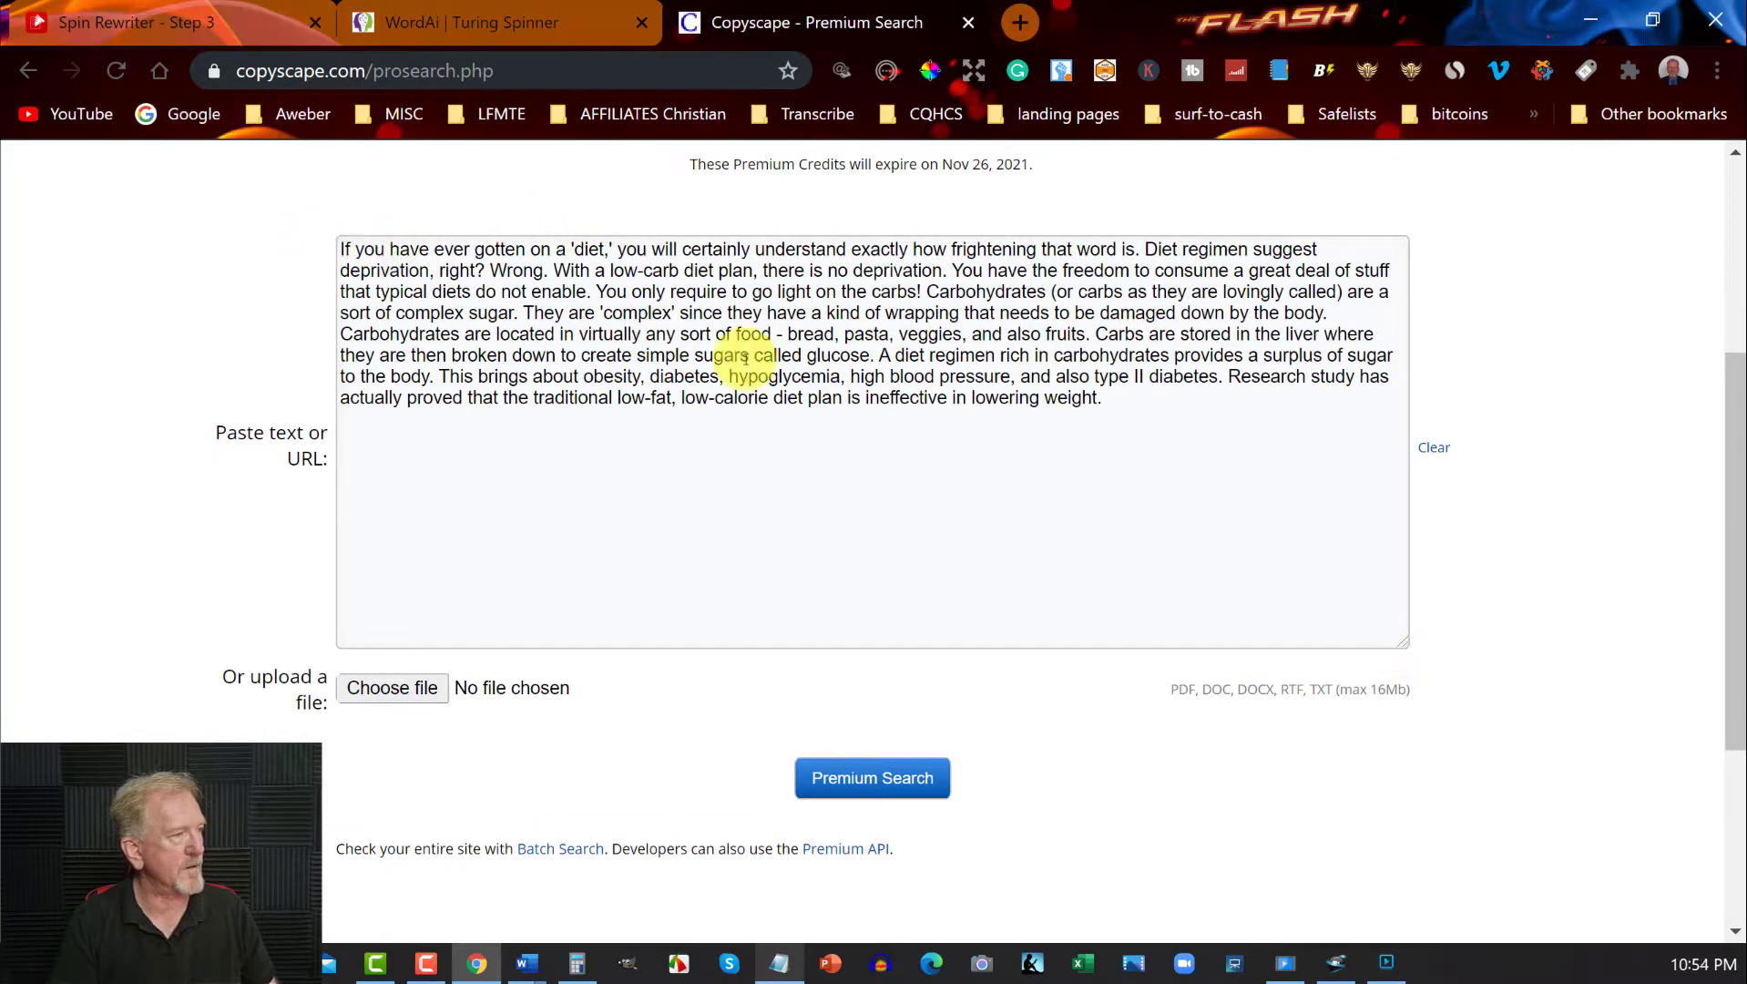
- Copy WordAI's Super Unique Spin paragraph of the low-carb text
{"action": "left_click", "coordinate": [471, 12]}
{"action": "scroll", "coordinate": [934, 453], "scroll_direction": "down", "scroll_amount": 4}
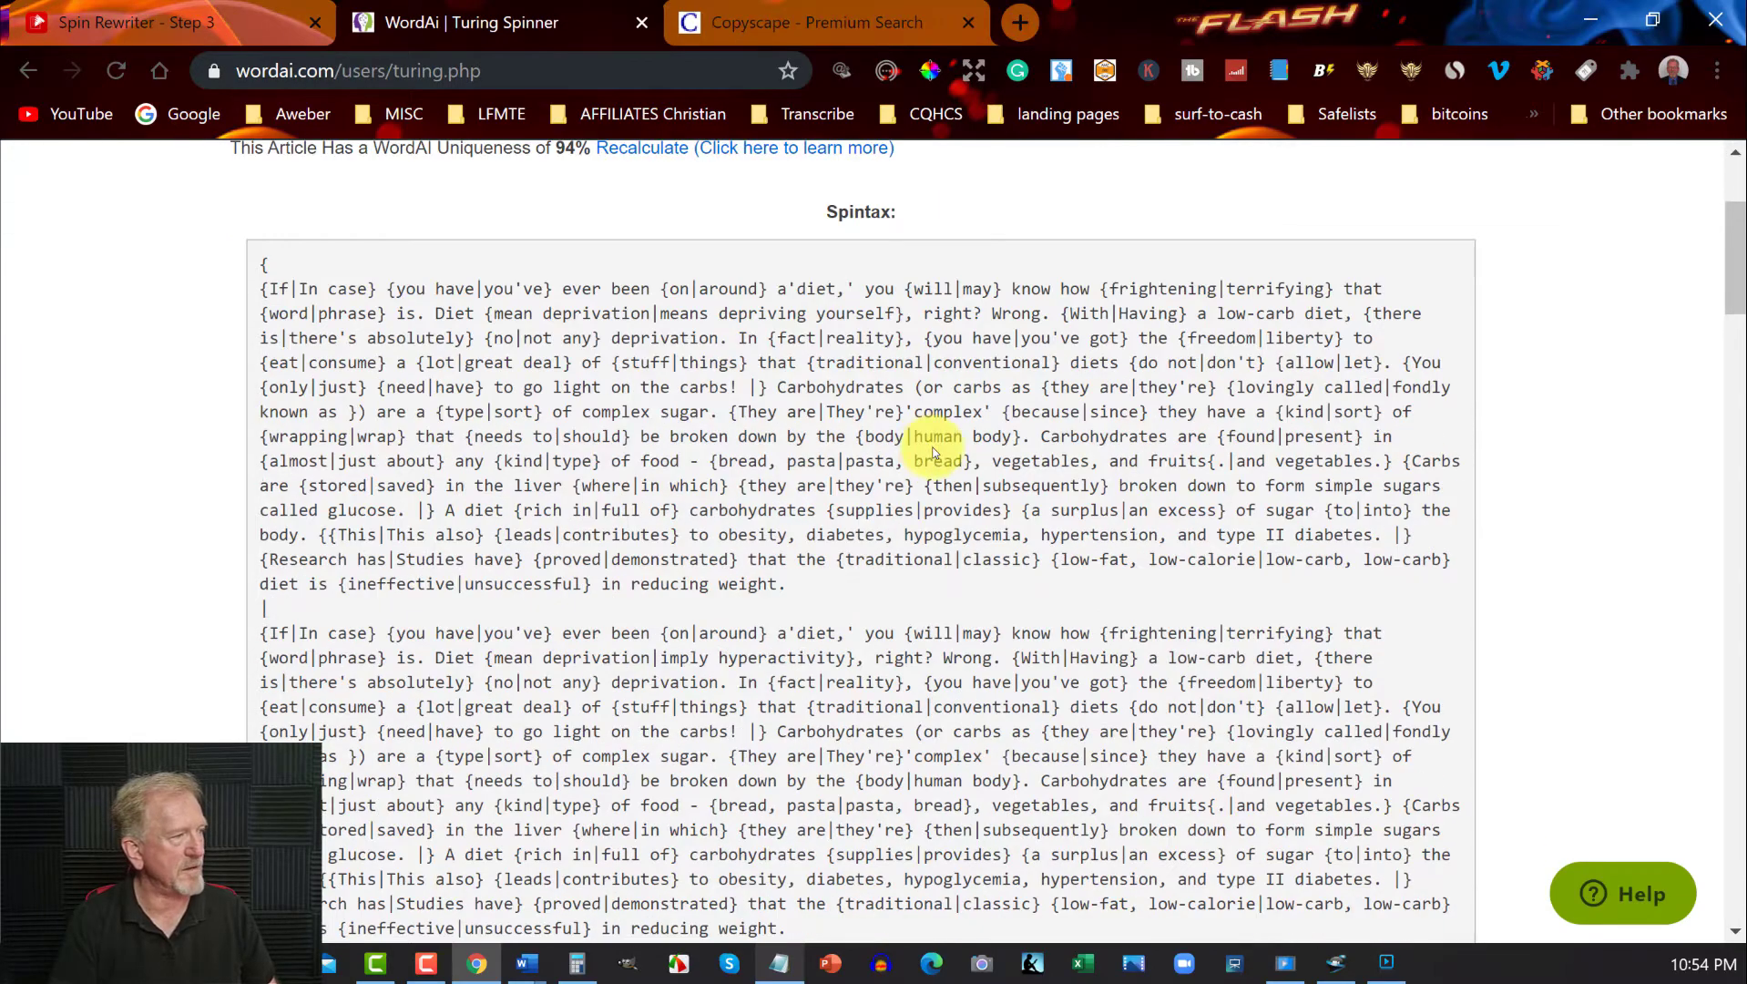
{"action": "scroll", "coordinate": [924, 437], "scroll_direction": "up", "scroll_amount": 4}
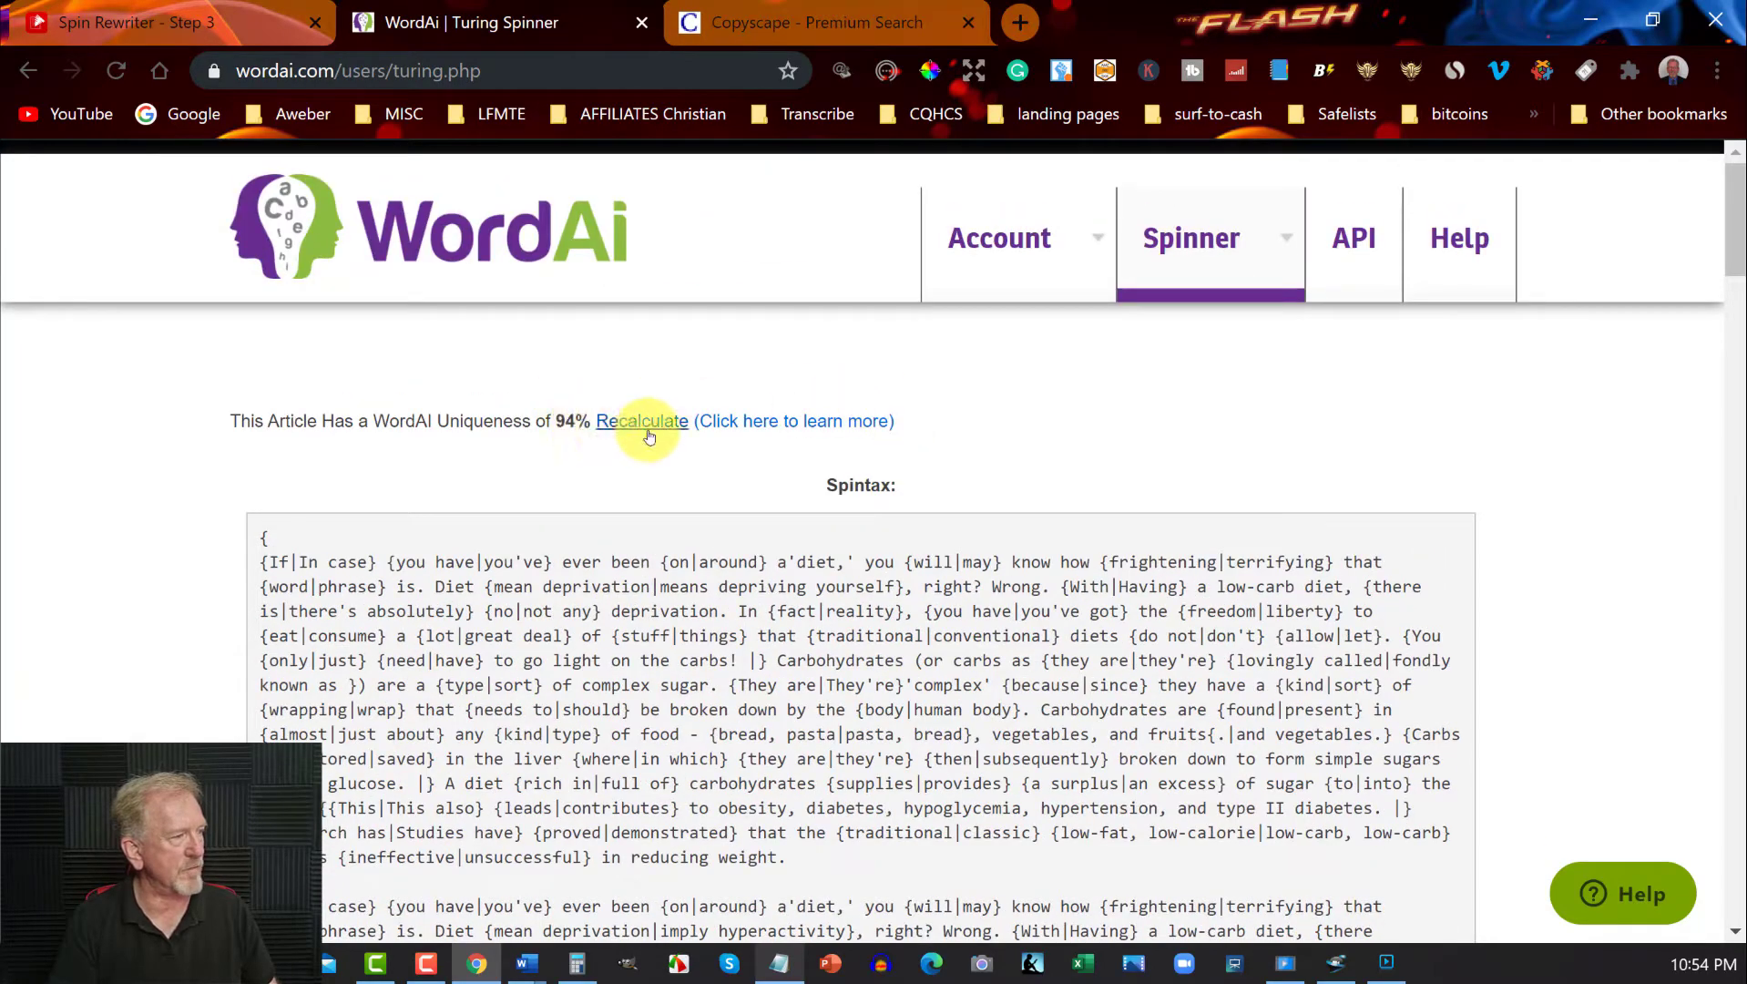
{"action": "scroll", "coordinate": [1079, 413], "scroll_direction": "down", "scroll_amount": 10}
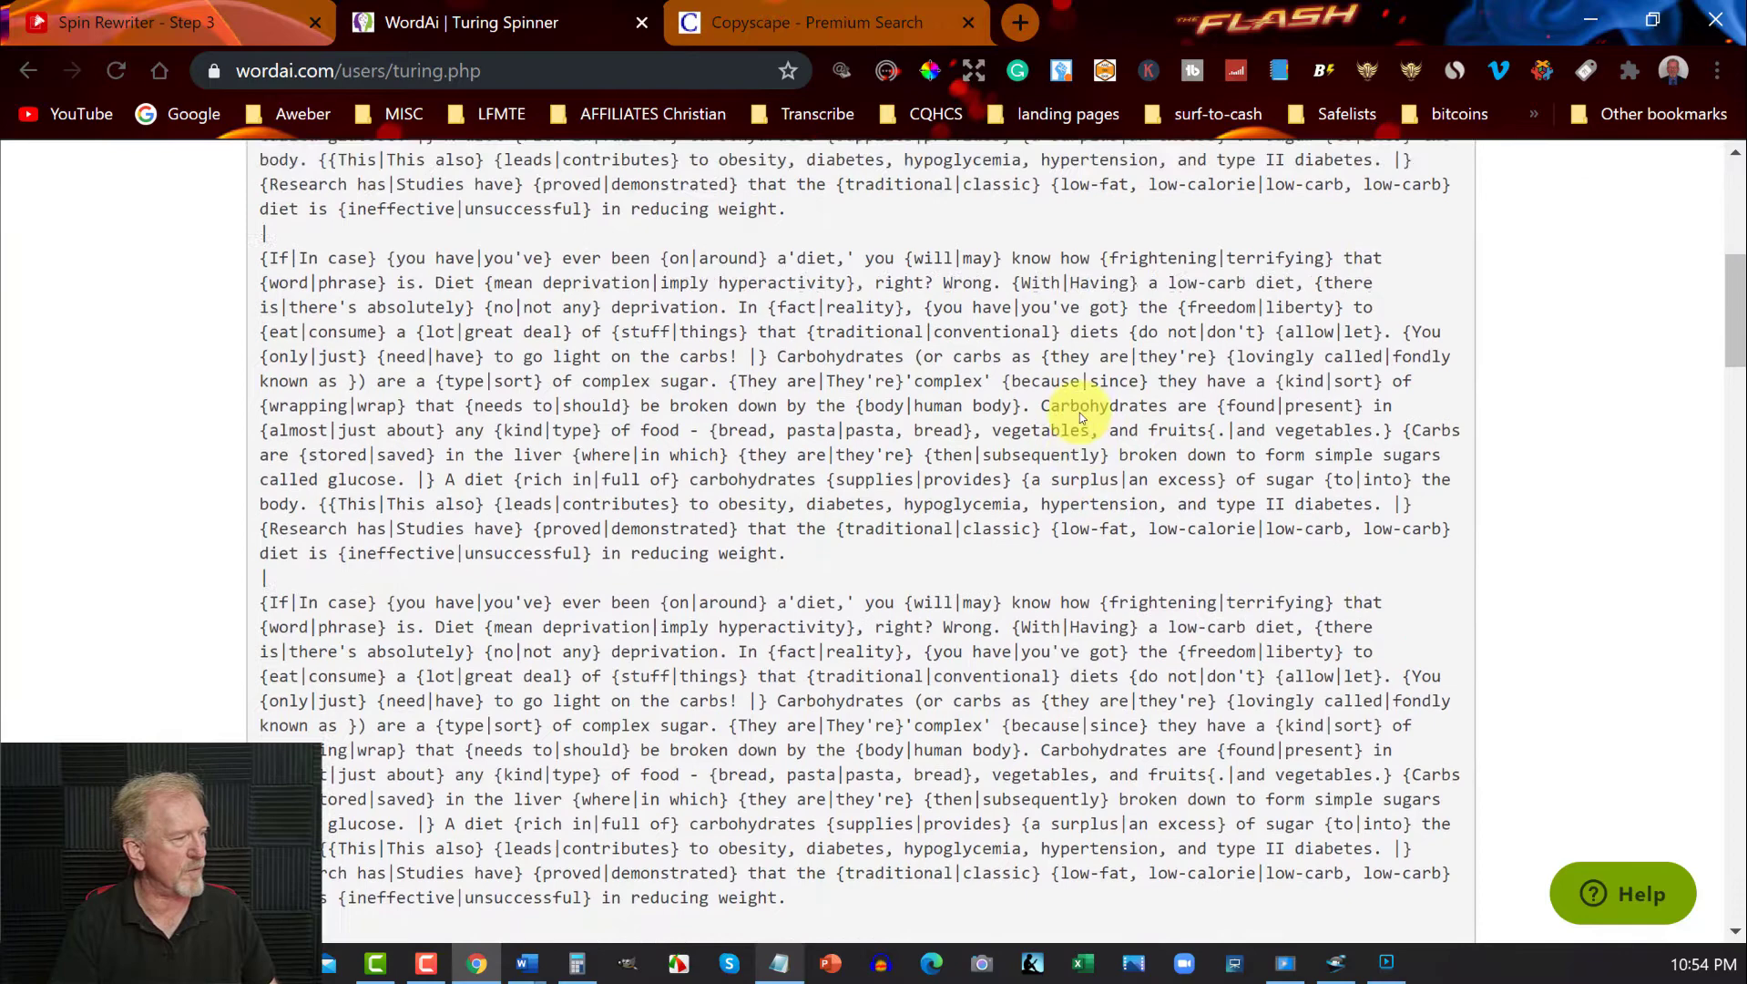
{"action": "scroll", "coordinate": [1079, 413], "scroll_direction": "down", "scroll_amount": 7}
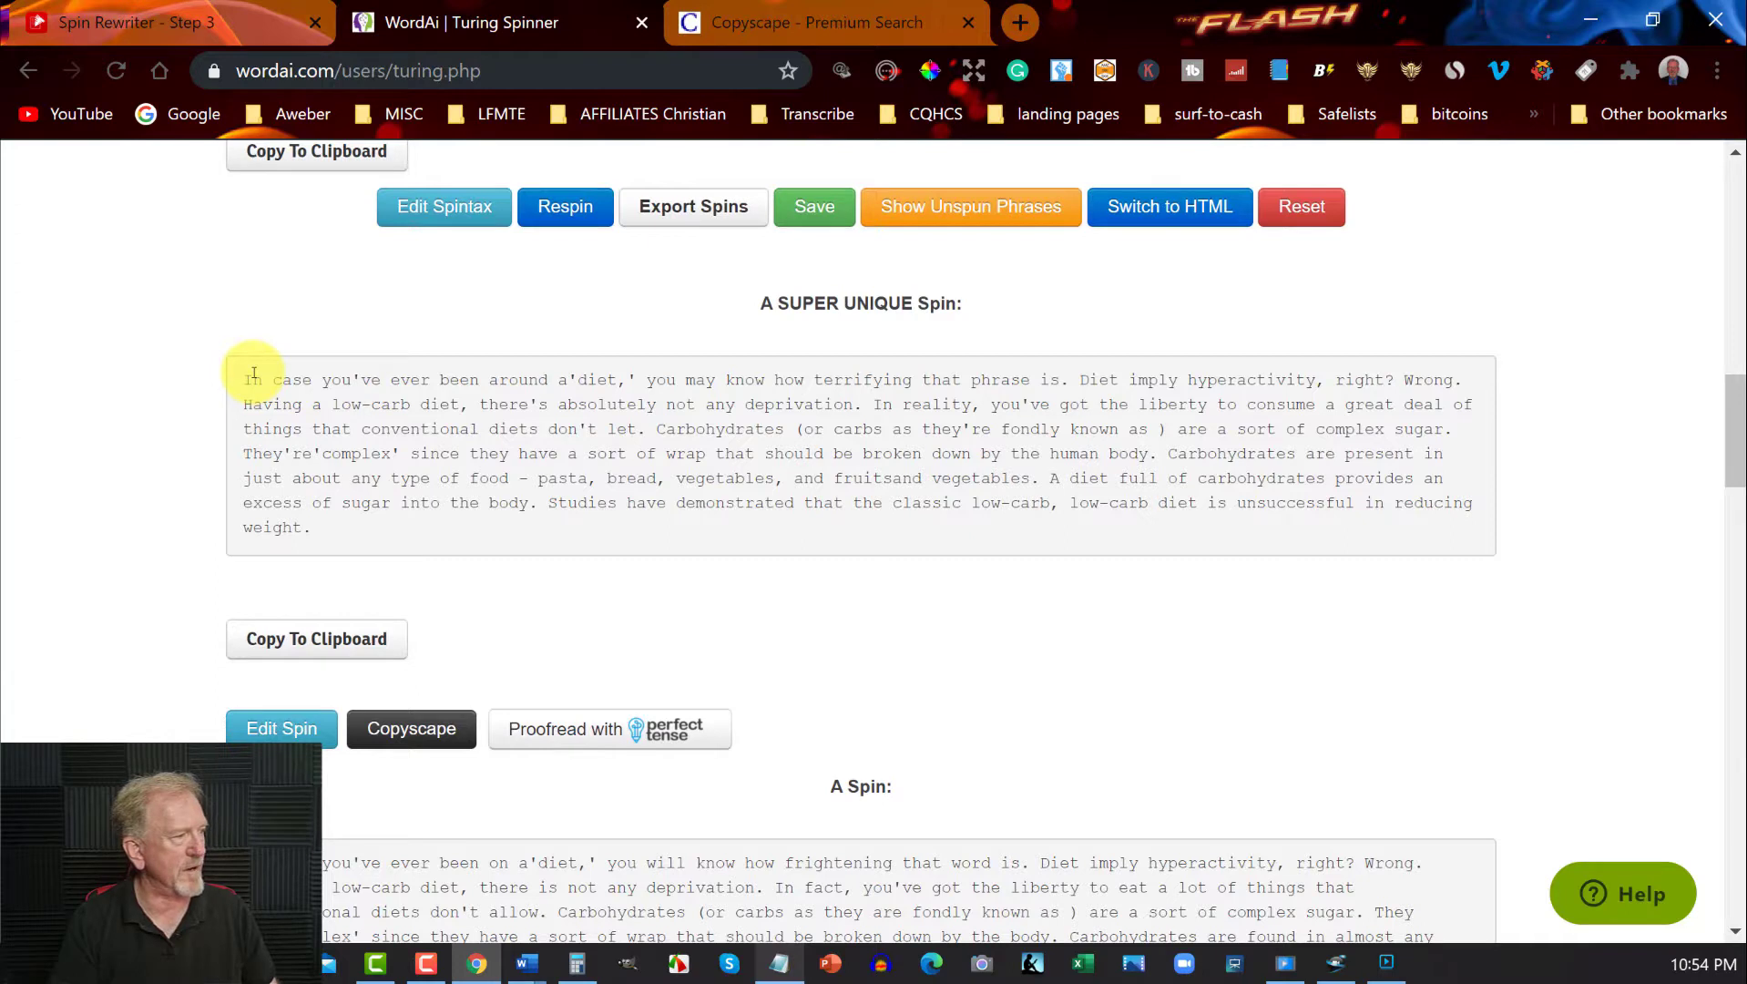
{"action": "left_click_drag", "start_coordinate": [254, 374], "coordinate": [467, 539]}
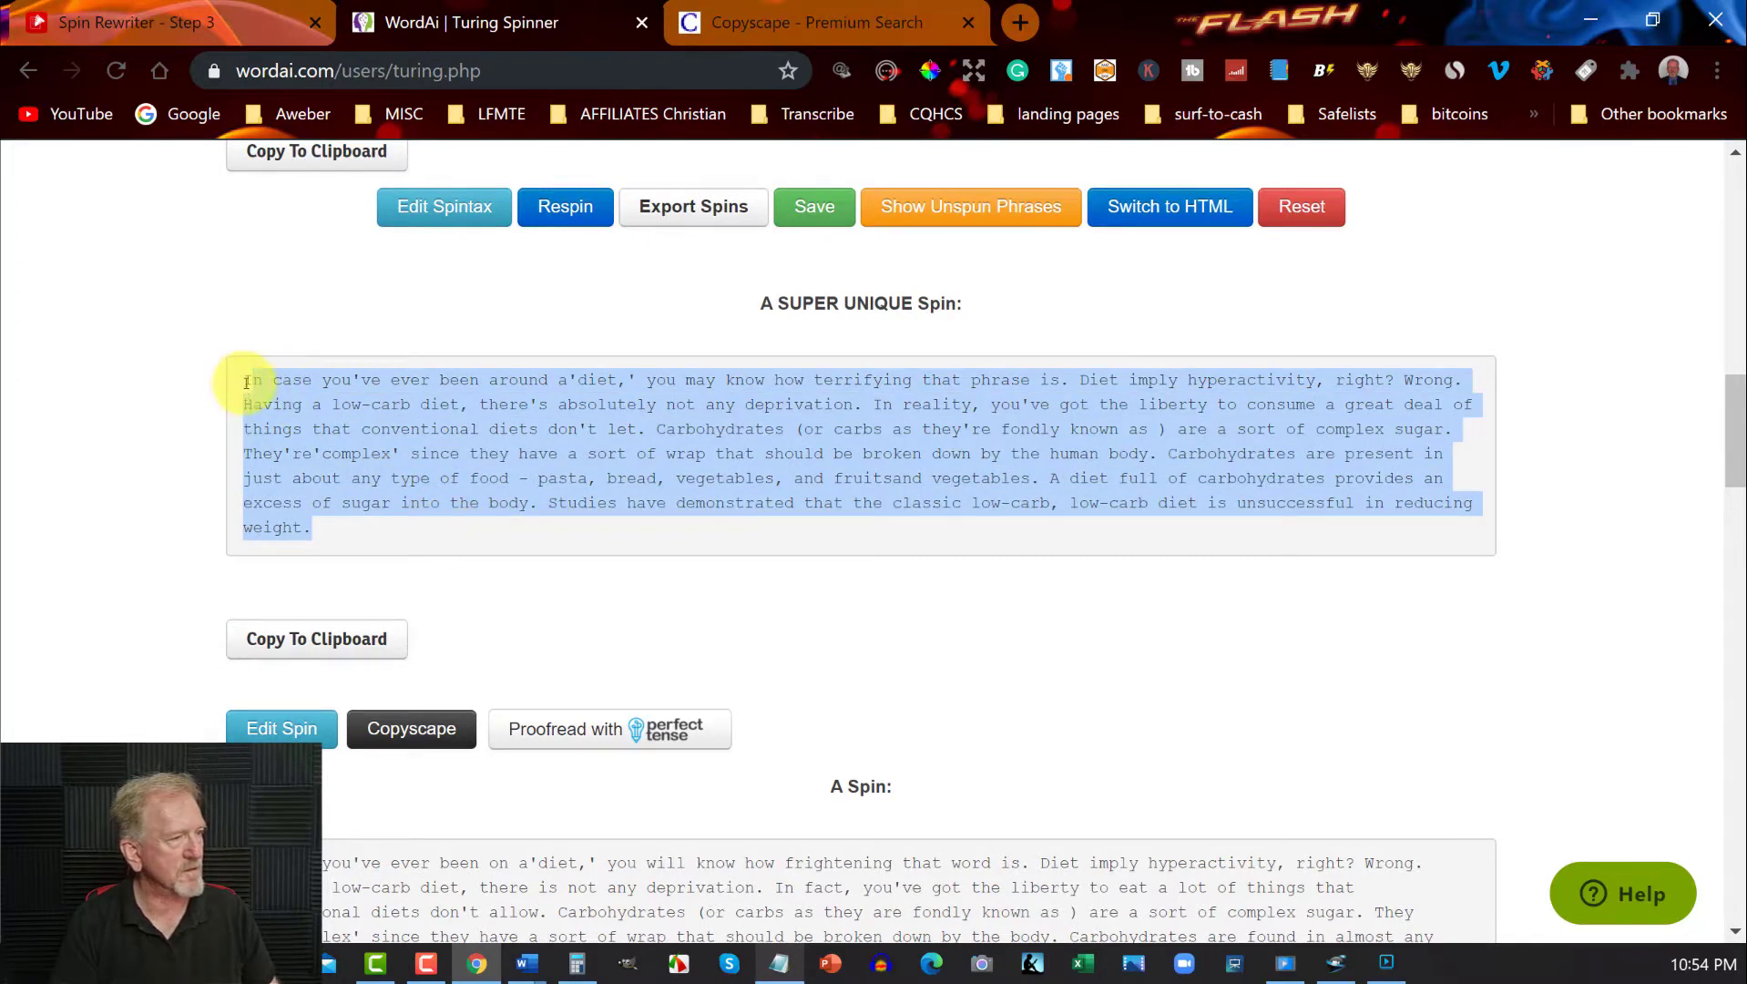
{"action": "left_click_drag", "start_coordinate": [244, 383], "coordinate": [377, 540]}
{"action": "right_click", "coordinate": [392, 447]}
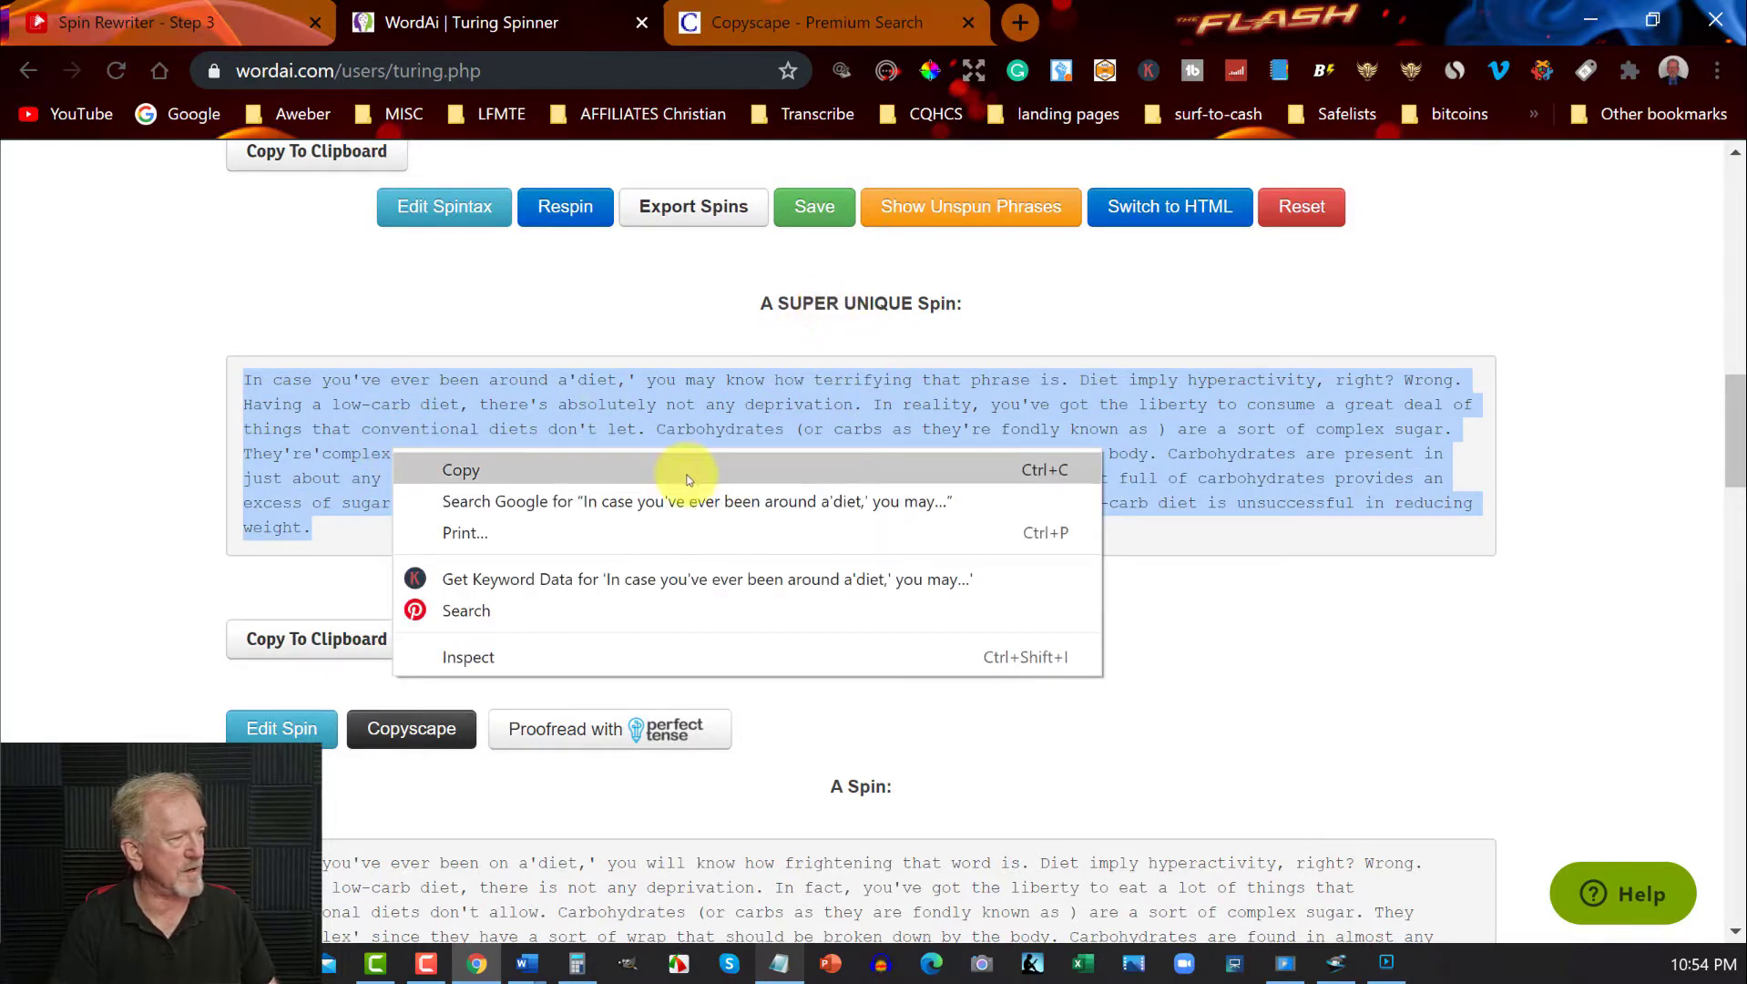
{"action": "left_click", "coordinate": [460, 471]}
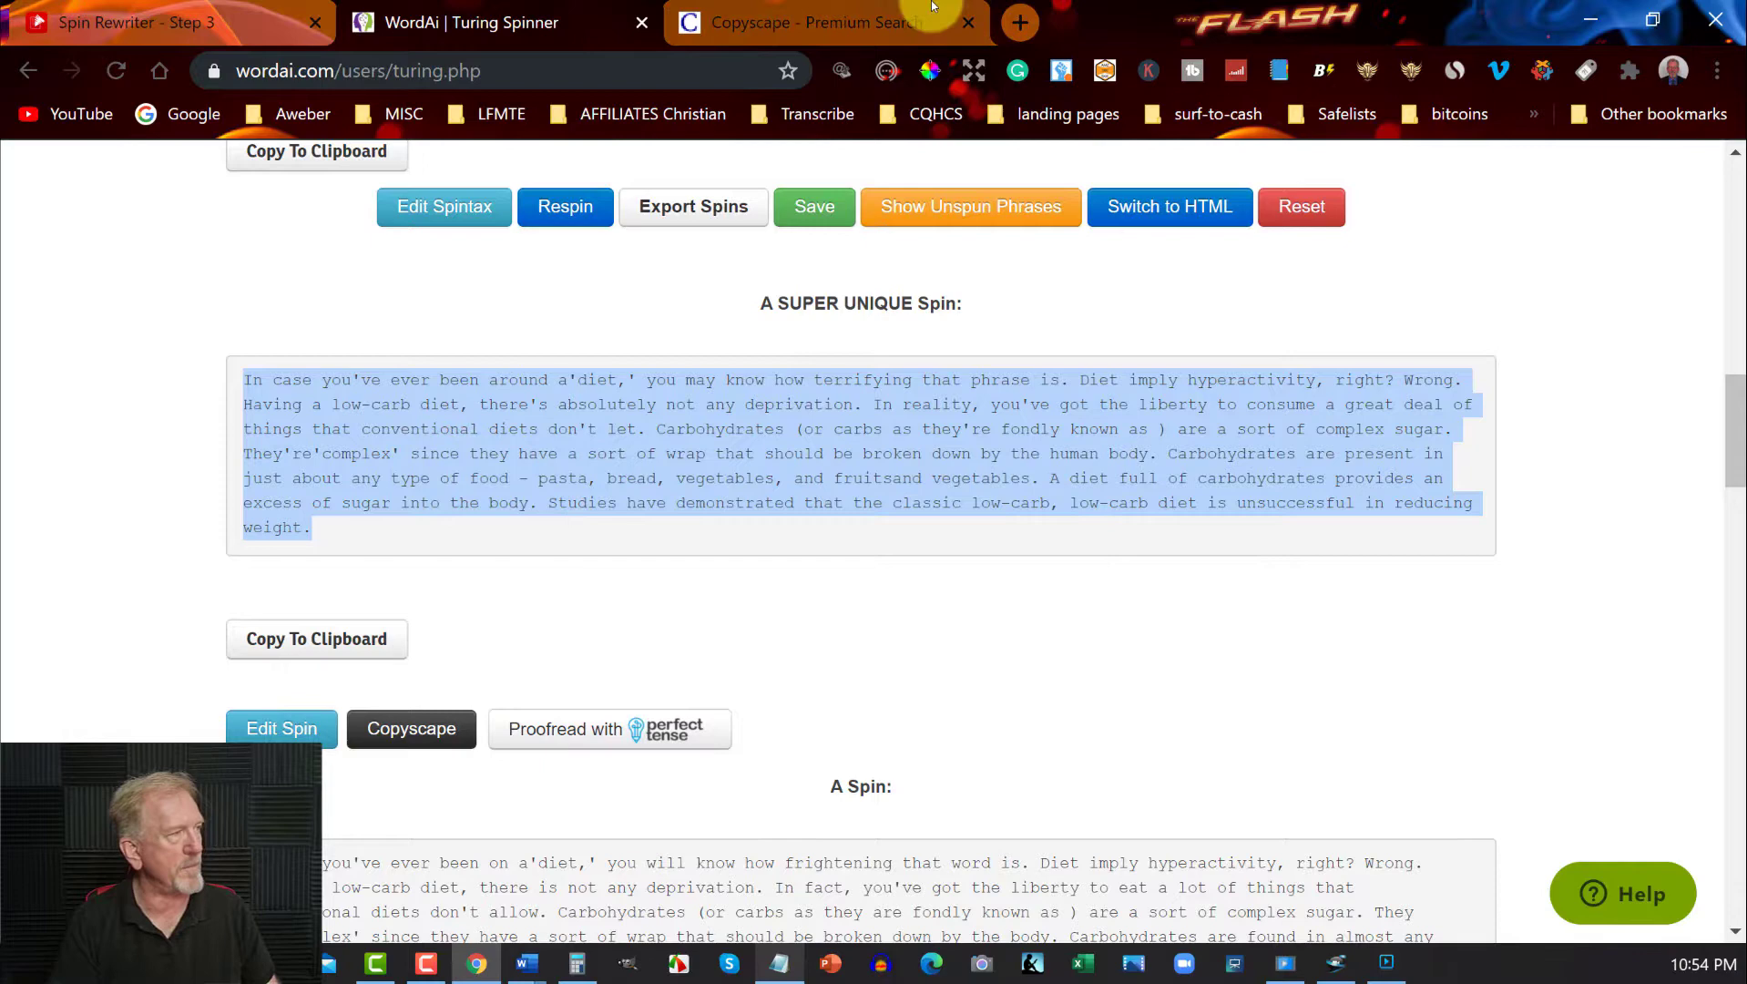
{"action": "left_click", "coordinate": [874, 22]}
- Run a Copyscape Premium Search on the pasted WordAI super unique spin, which finds no results
{"action": "key", "text": "ctrl+a"}
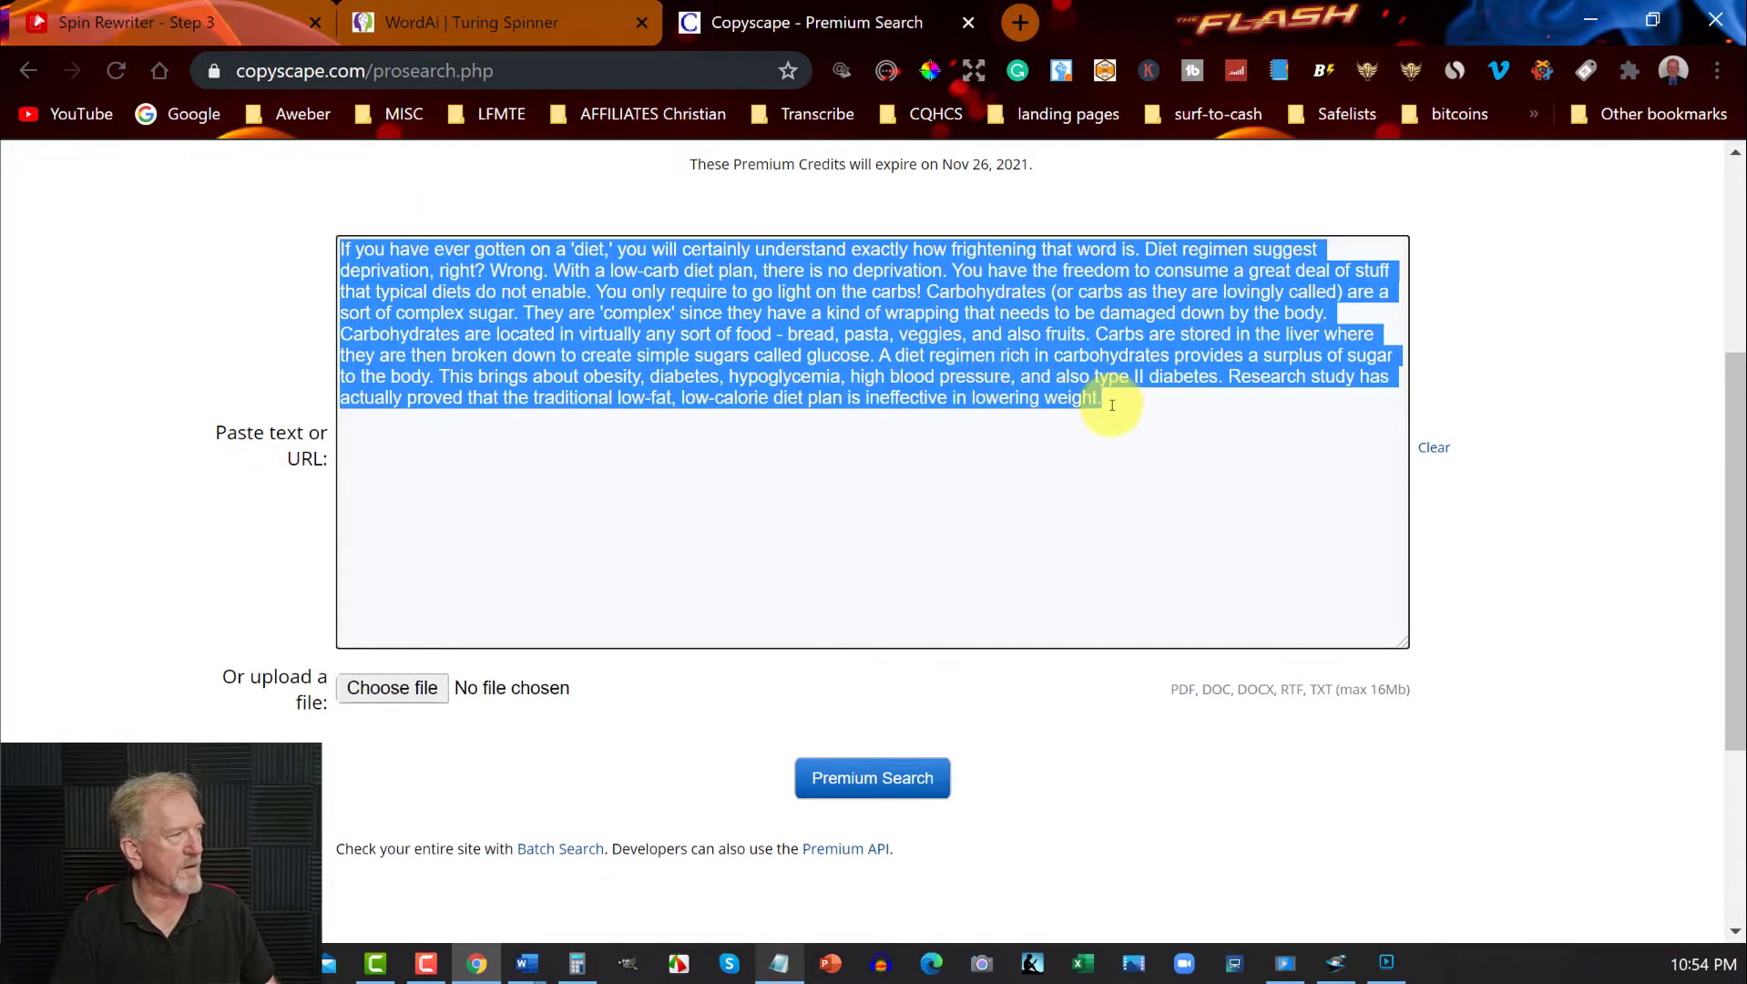
{"action": "key", "text": "BackSpace"}
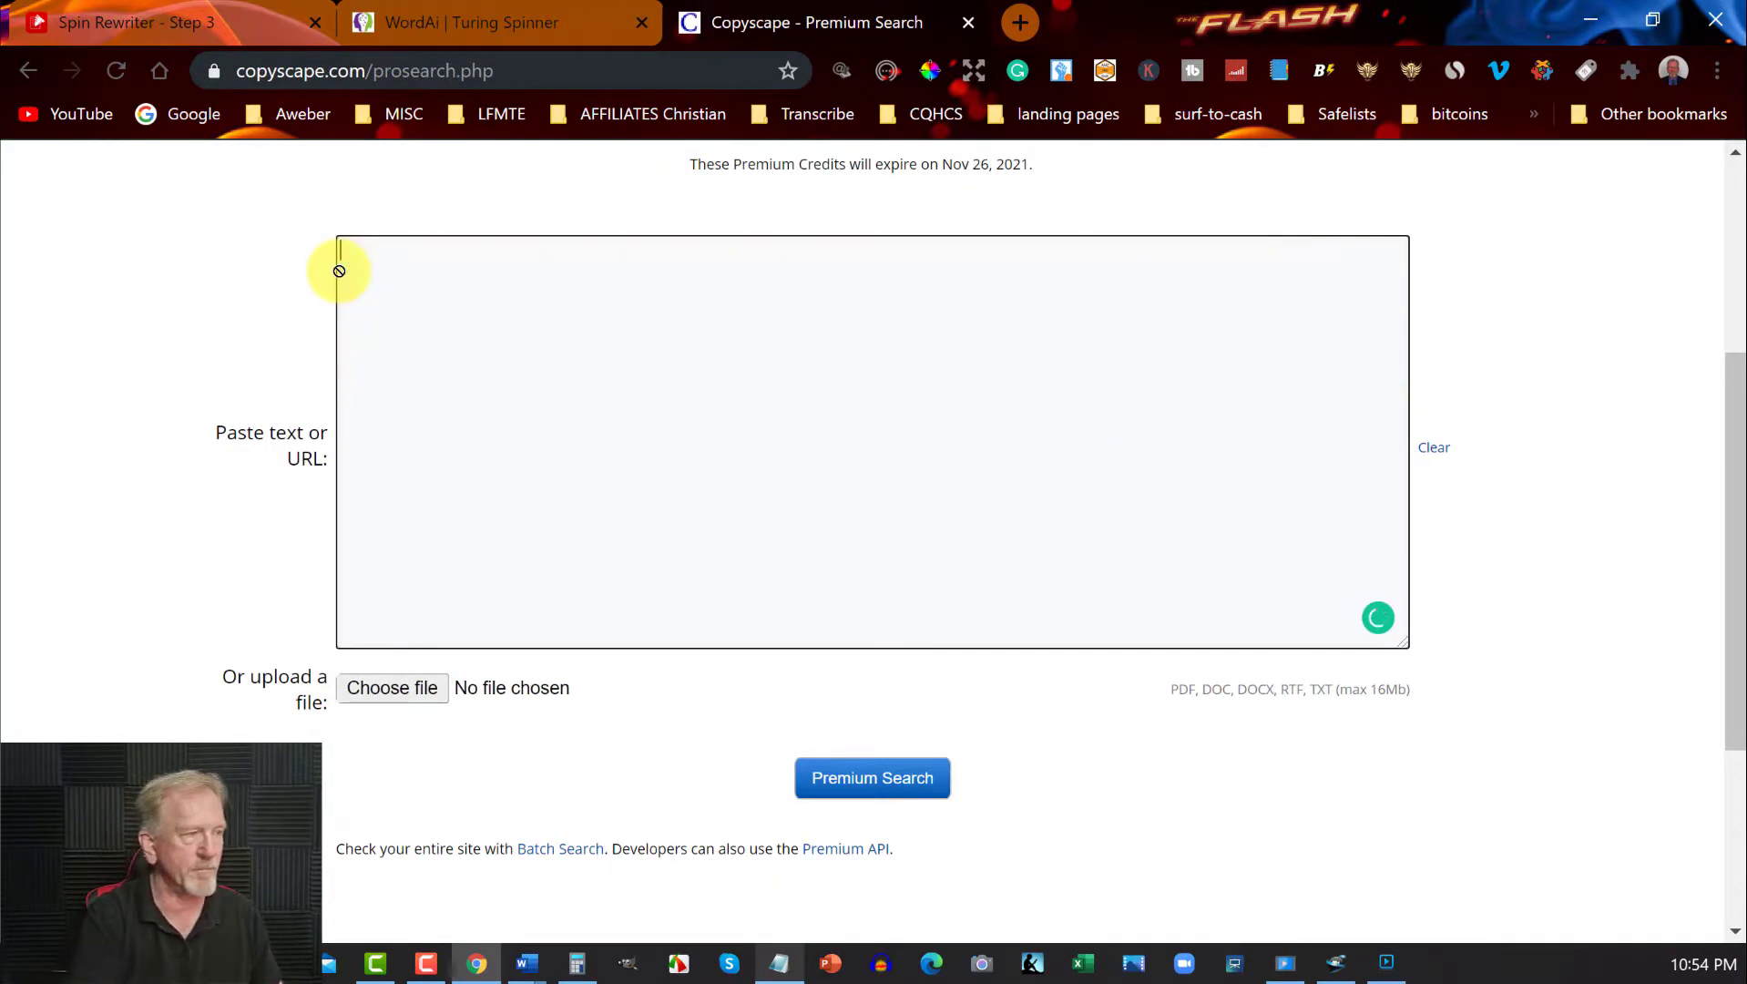
{"action": "key", "text": "ctrl+v"}
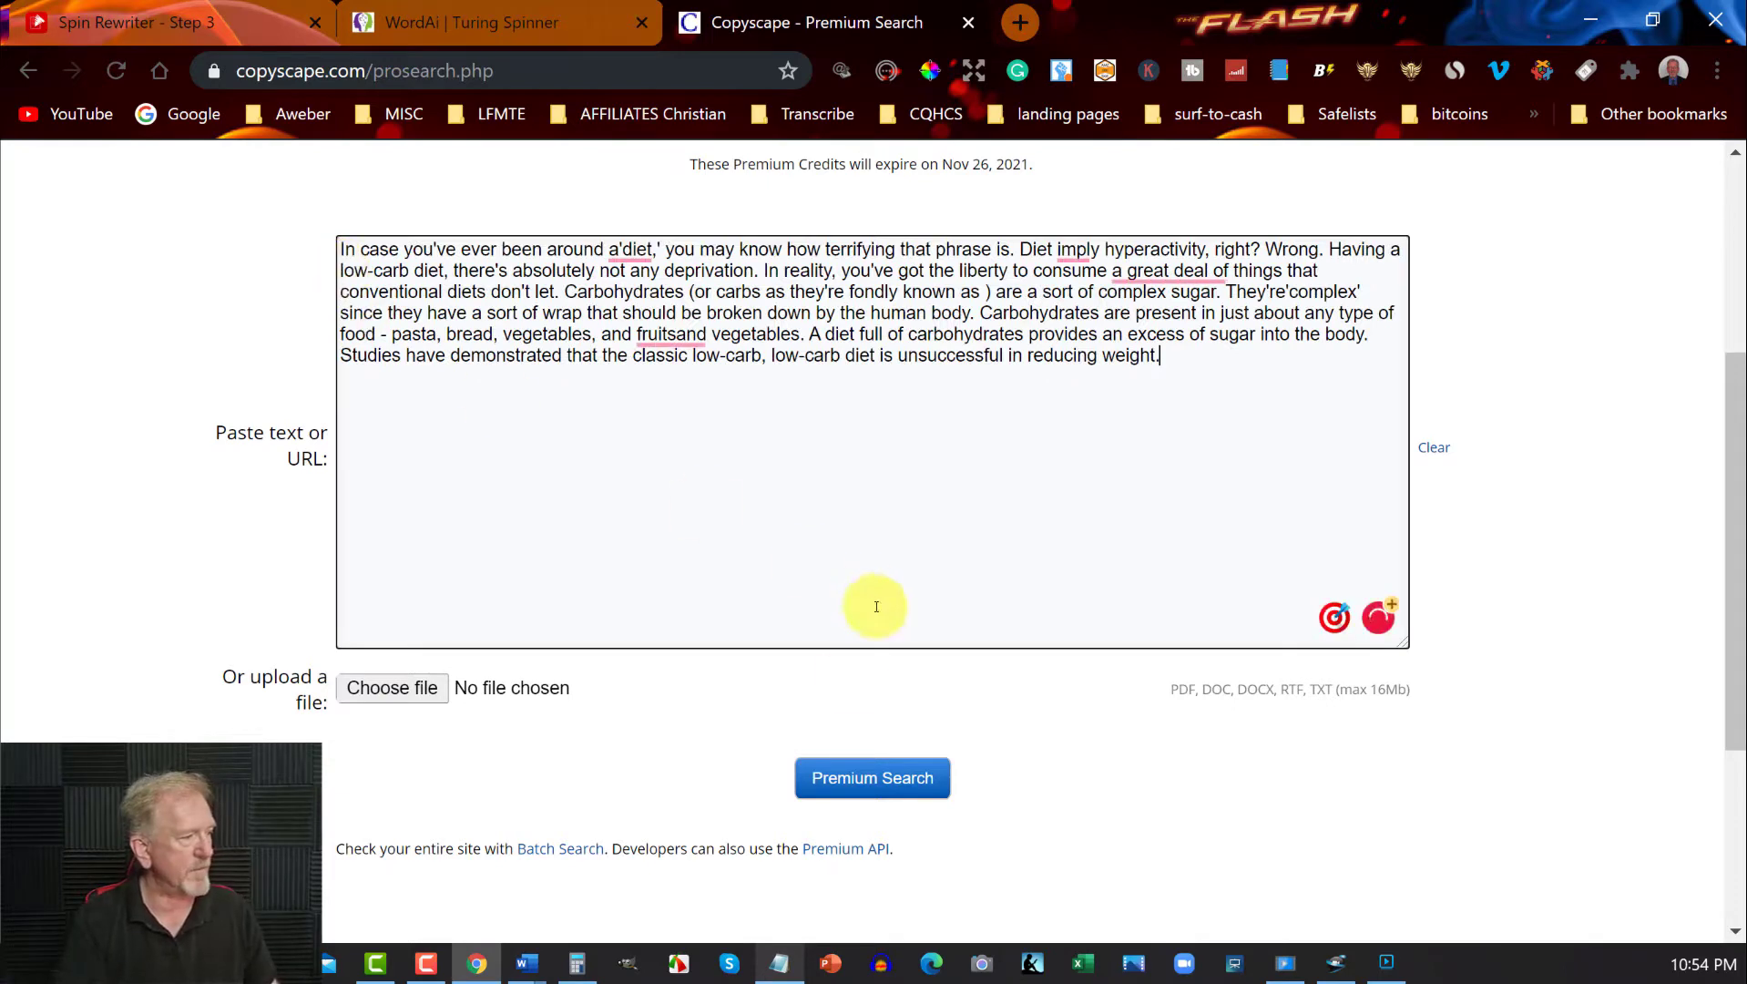
{"action": "left_click", "coordinate": [860, 774]}
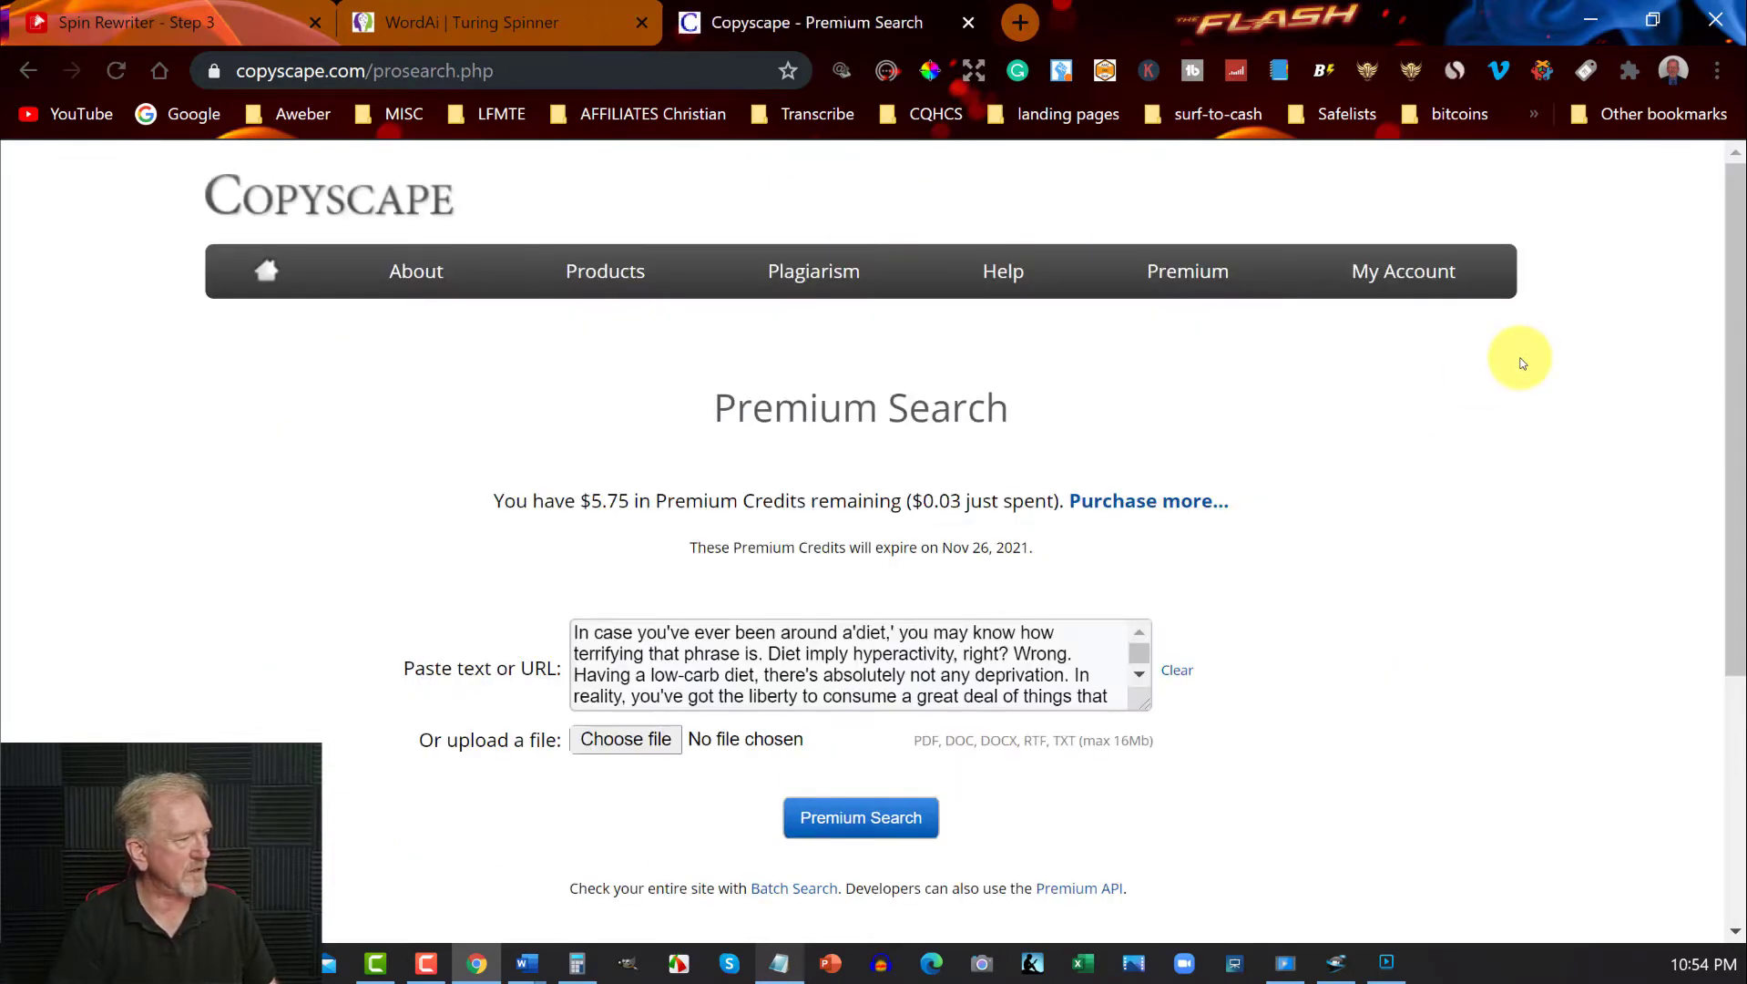
{"action": "scroll", "coordinate": [1521, 362], "scroll_direction": "down", "scroll_amount": 4}
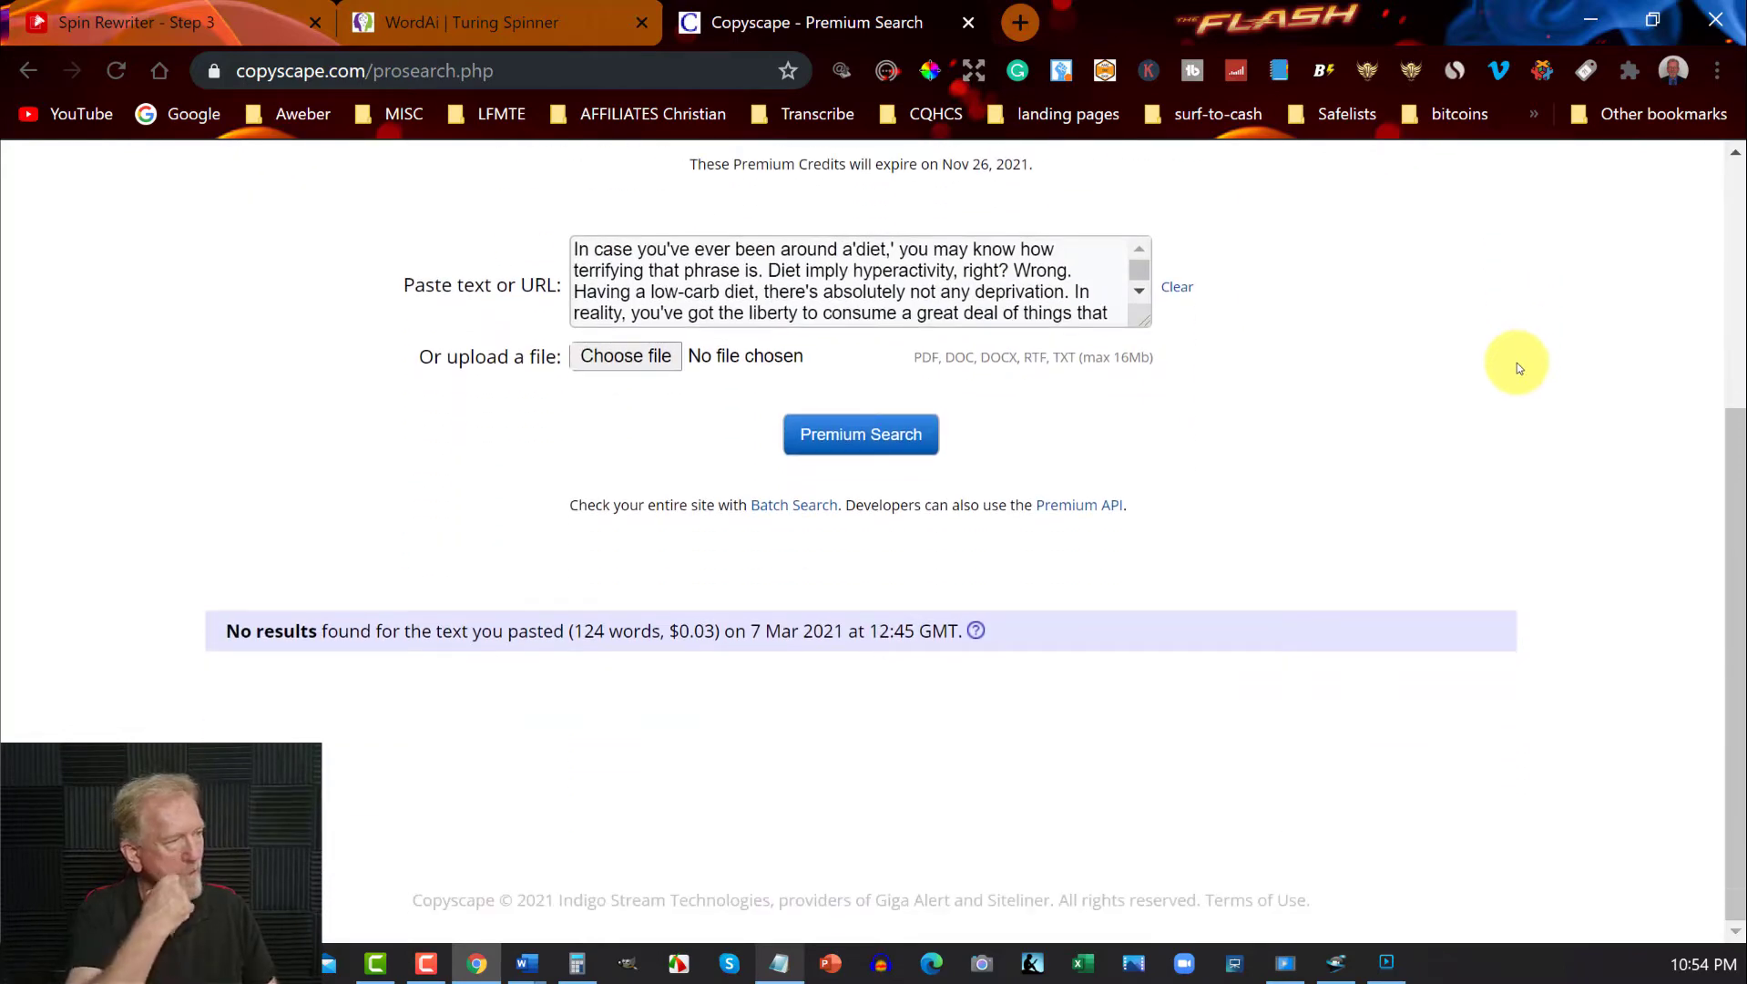
{"action": "left_click", "coordinate": [132, 5]}
{"action": "left_click", "coordinate": [522, 592]}
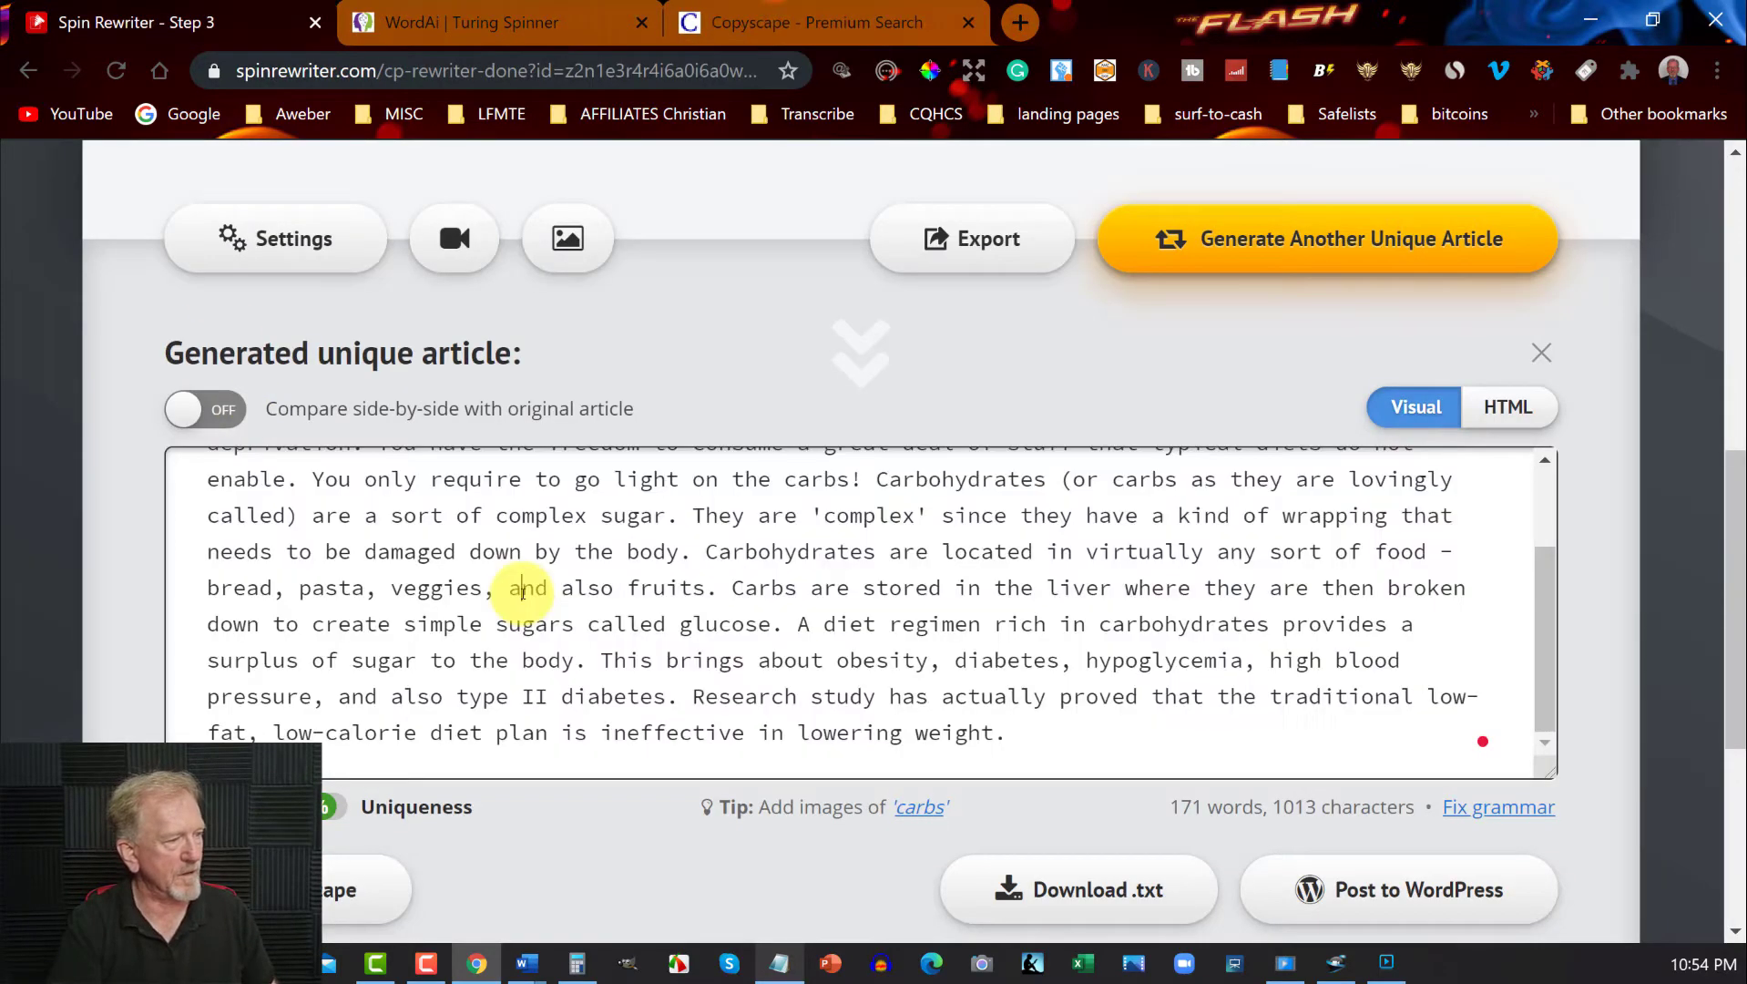
{"action": "scroll", "coordinate": [521, 592], "scroll_direction": "up", "scroll_amount": 2}
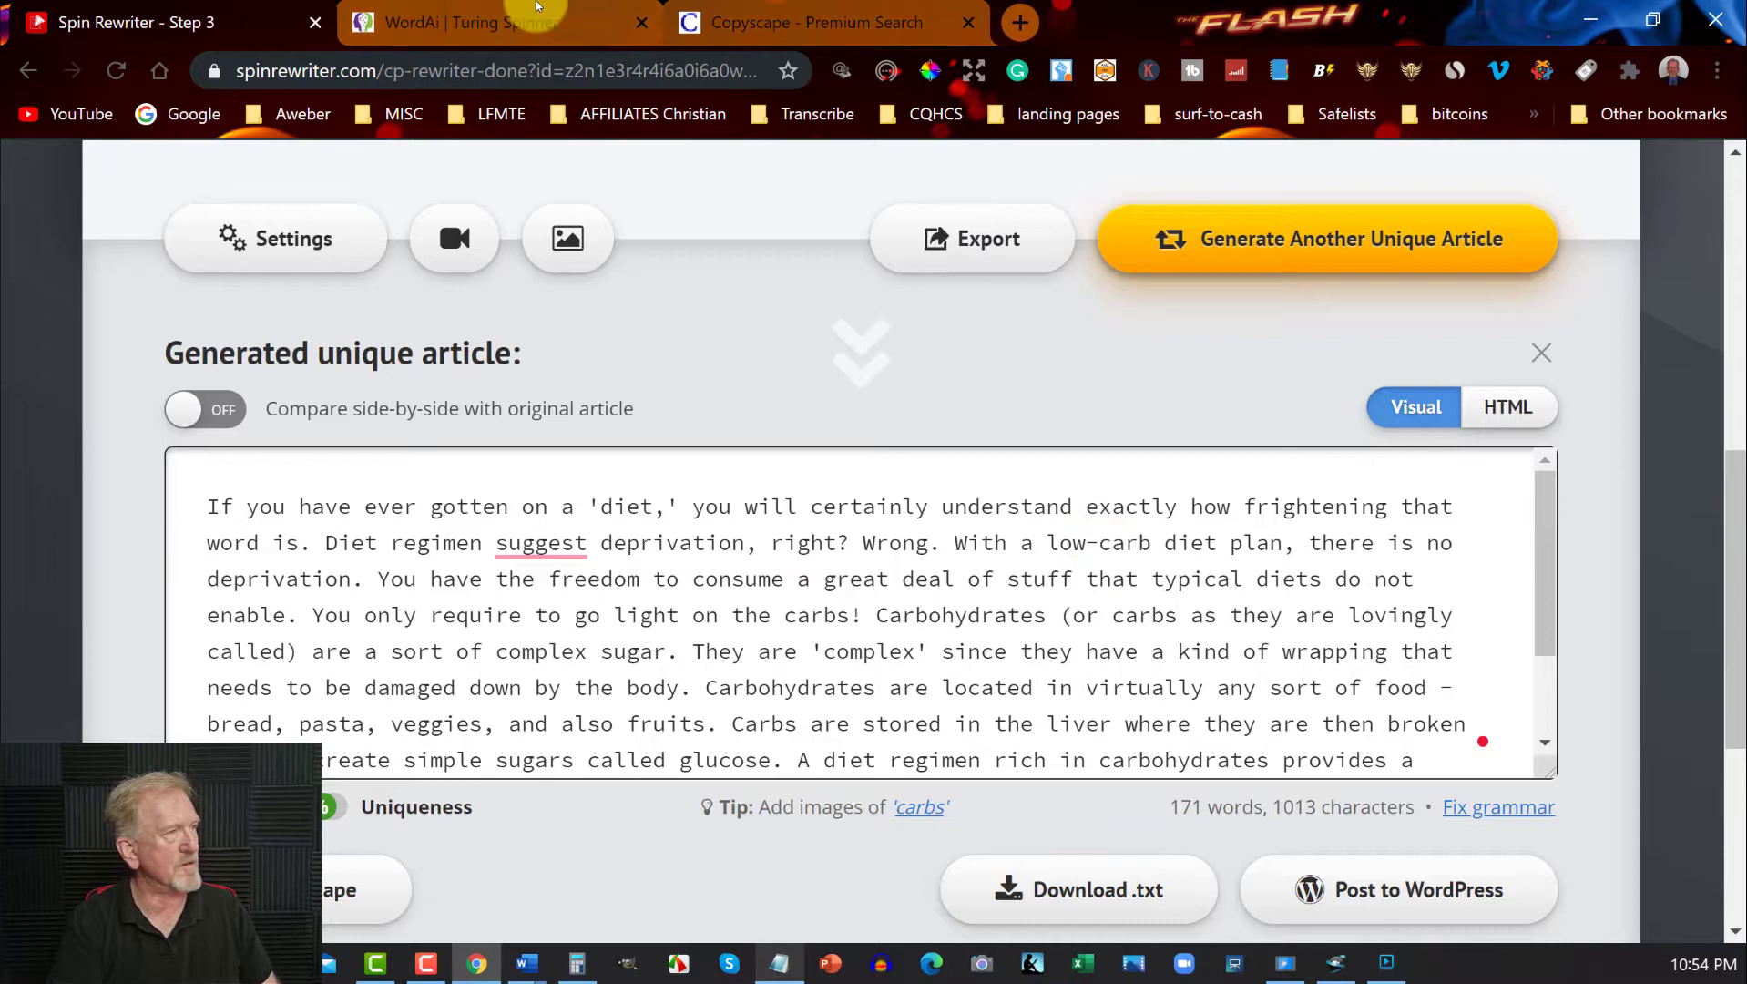
- Generate a fresh respin of the article in WordAI
{"action": "left_click", "coordinate": [516, 7]}
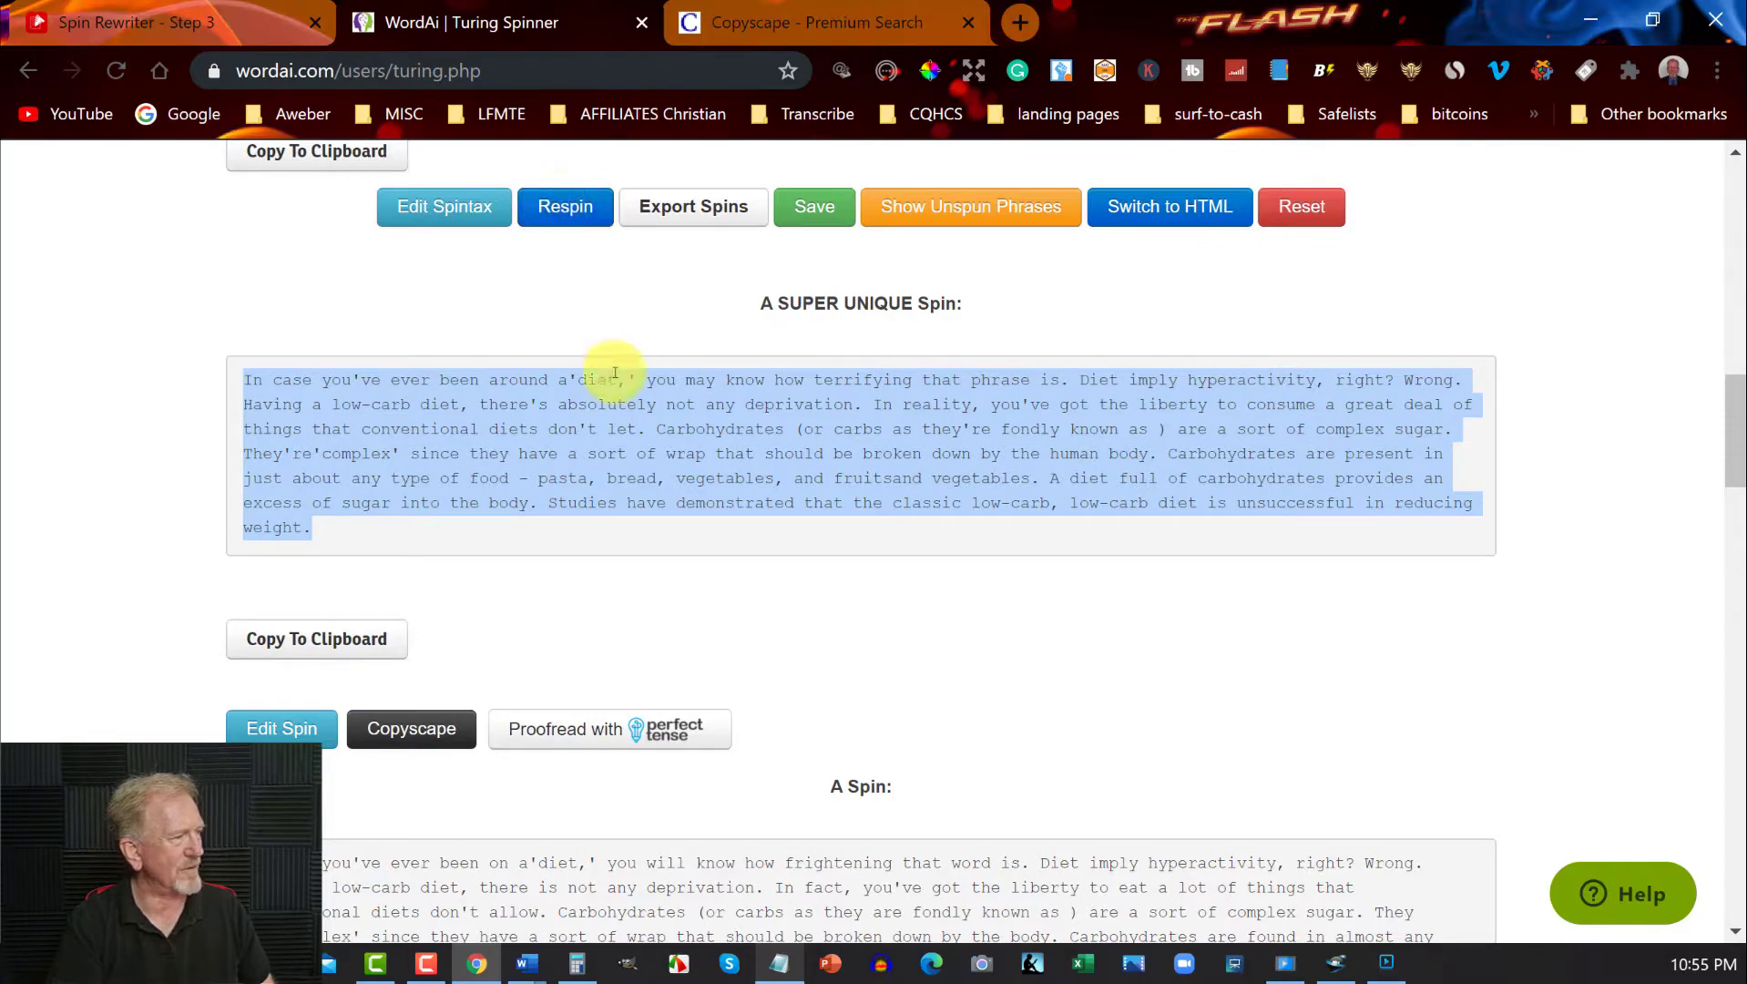
{"action": "scroll", "coordinate": [611, 358], "scroll_direction": "up", "scroll_amount": 6}
{"action": "scroll", "coordinate": [616, 369], "scroll_direction": "down", "scroll_amount": 6}
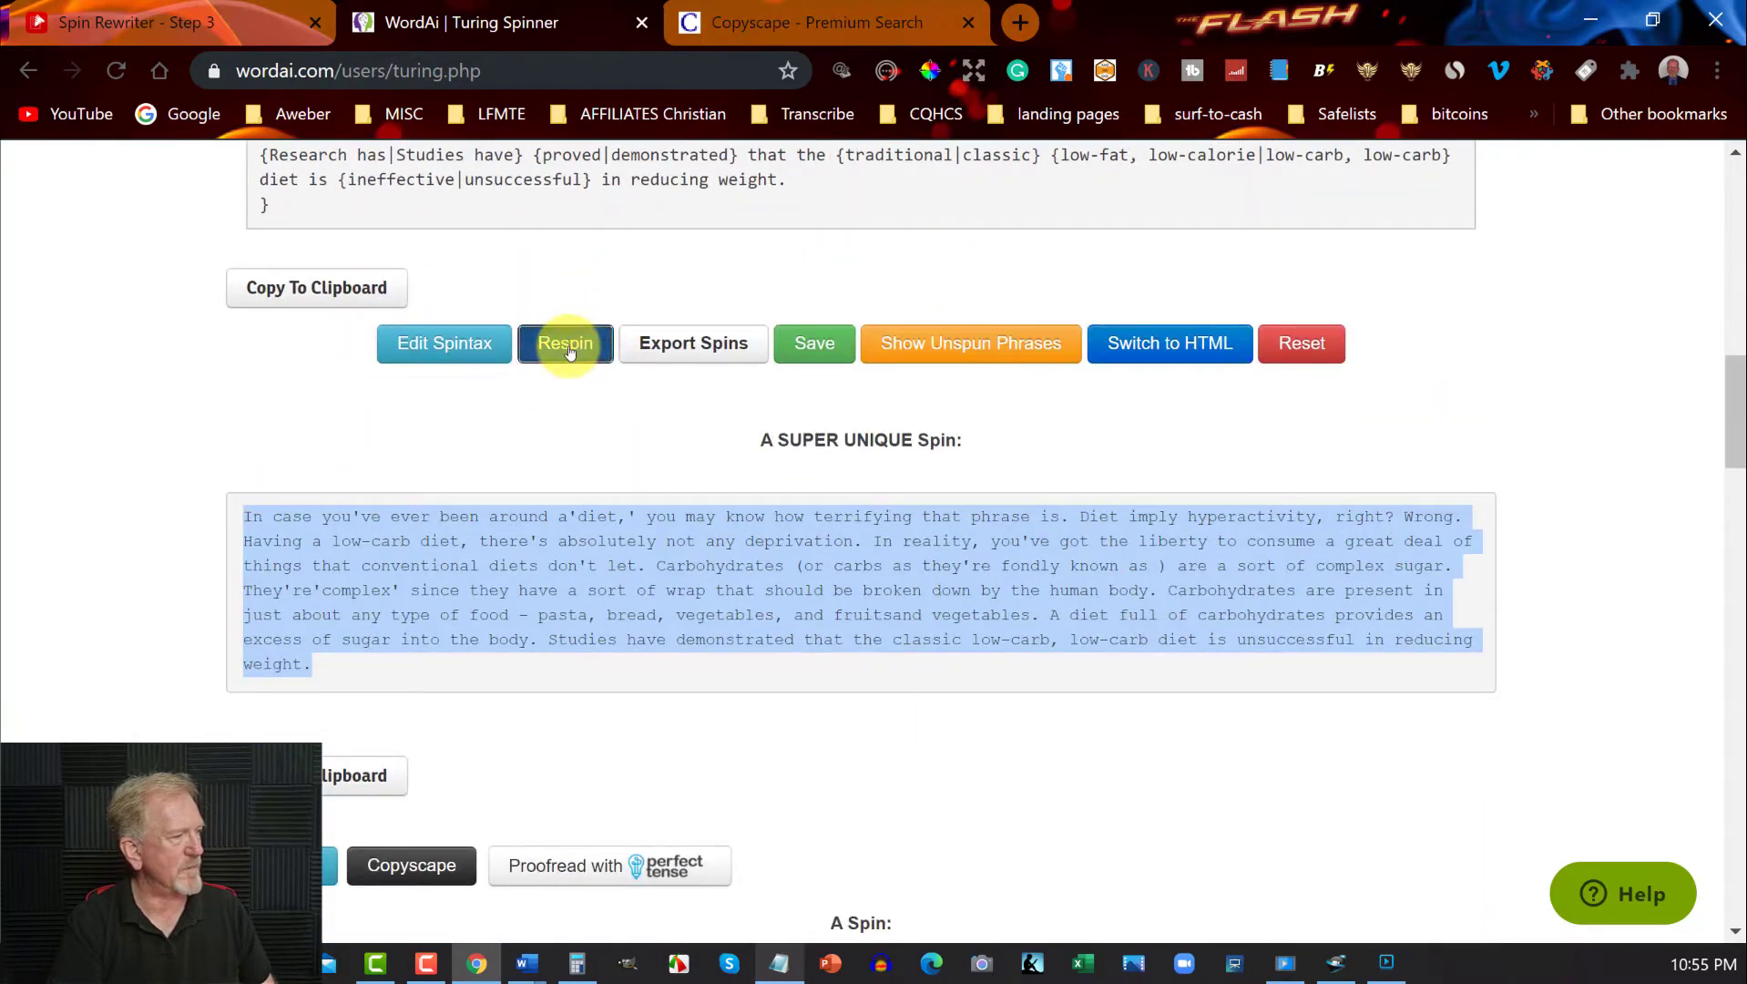
{"action": "left_click", "coordinate": [566, 348]}
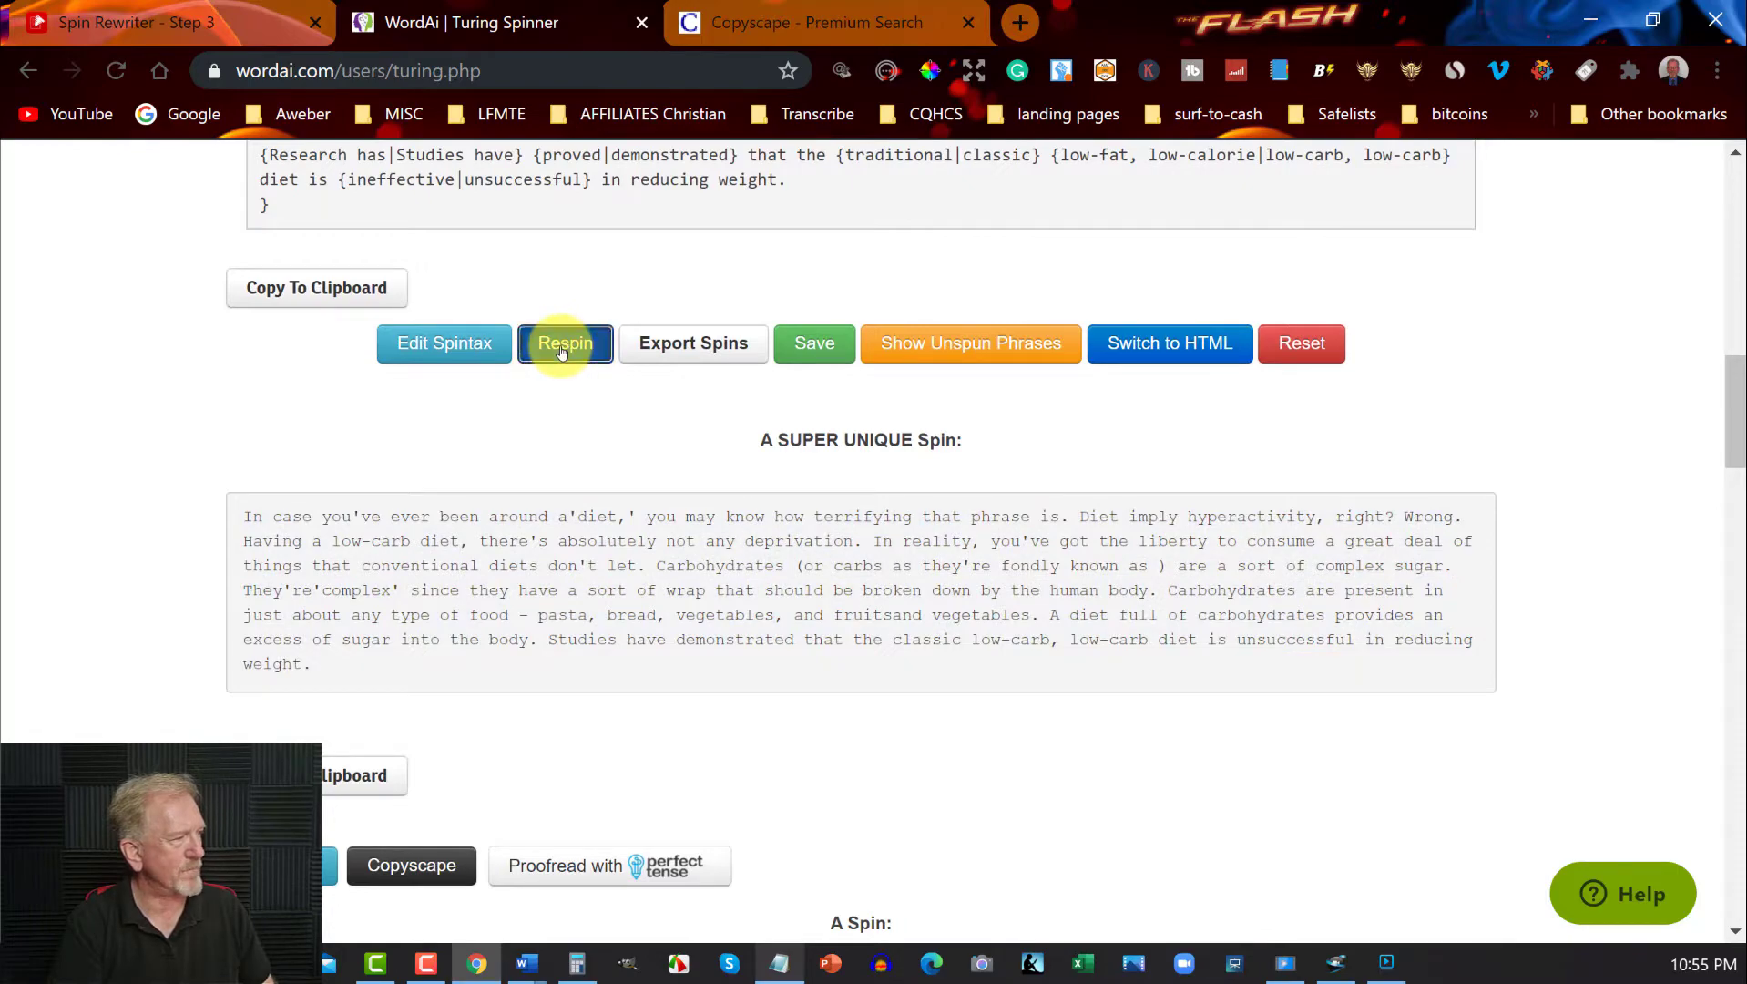
{"action": "left_click", "coordinate": [562, 351]}
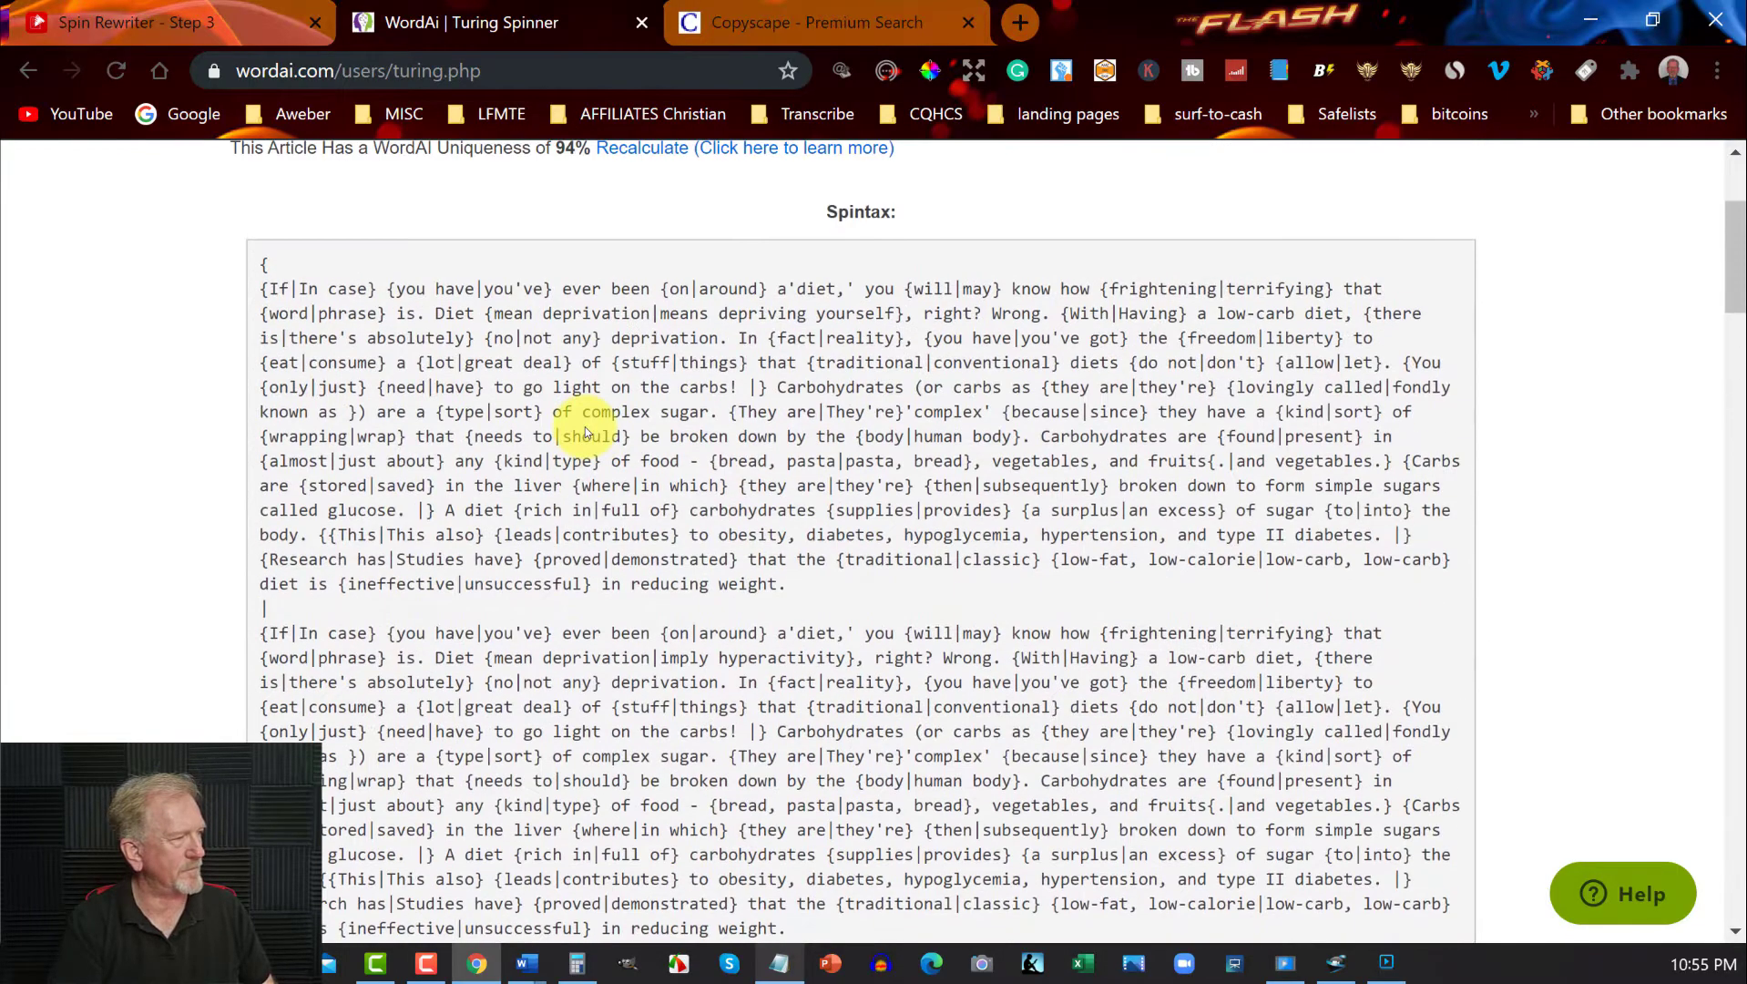
{"action": "left_click", "coordinate": [584, 428]}
- Copy the first regular spin paragraph from the WordAI results
{"action": "scroll", "coordinate": [584, 426], "scroll_direction": "down", "scroll_amount": 7}
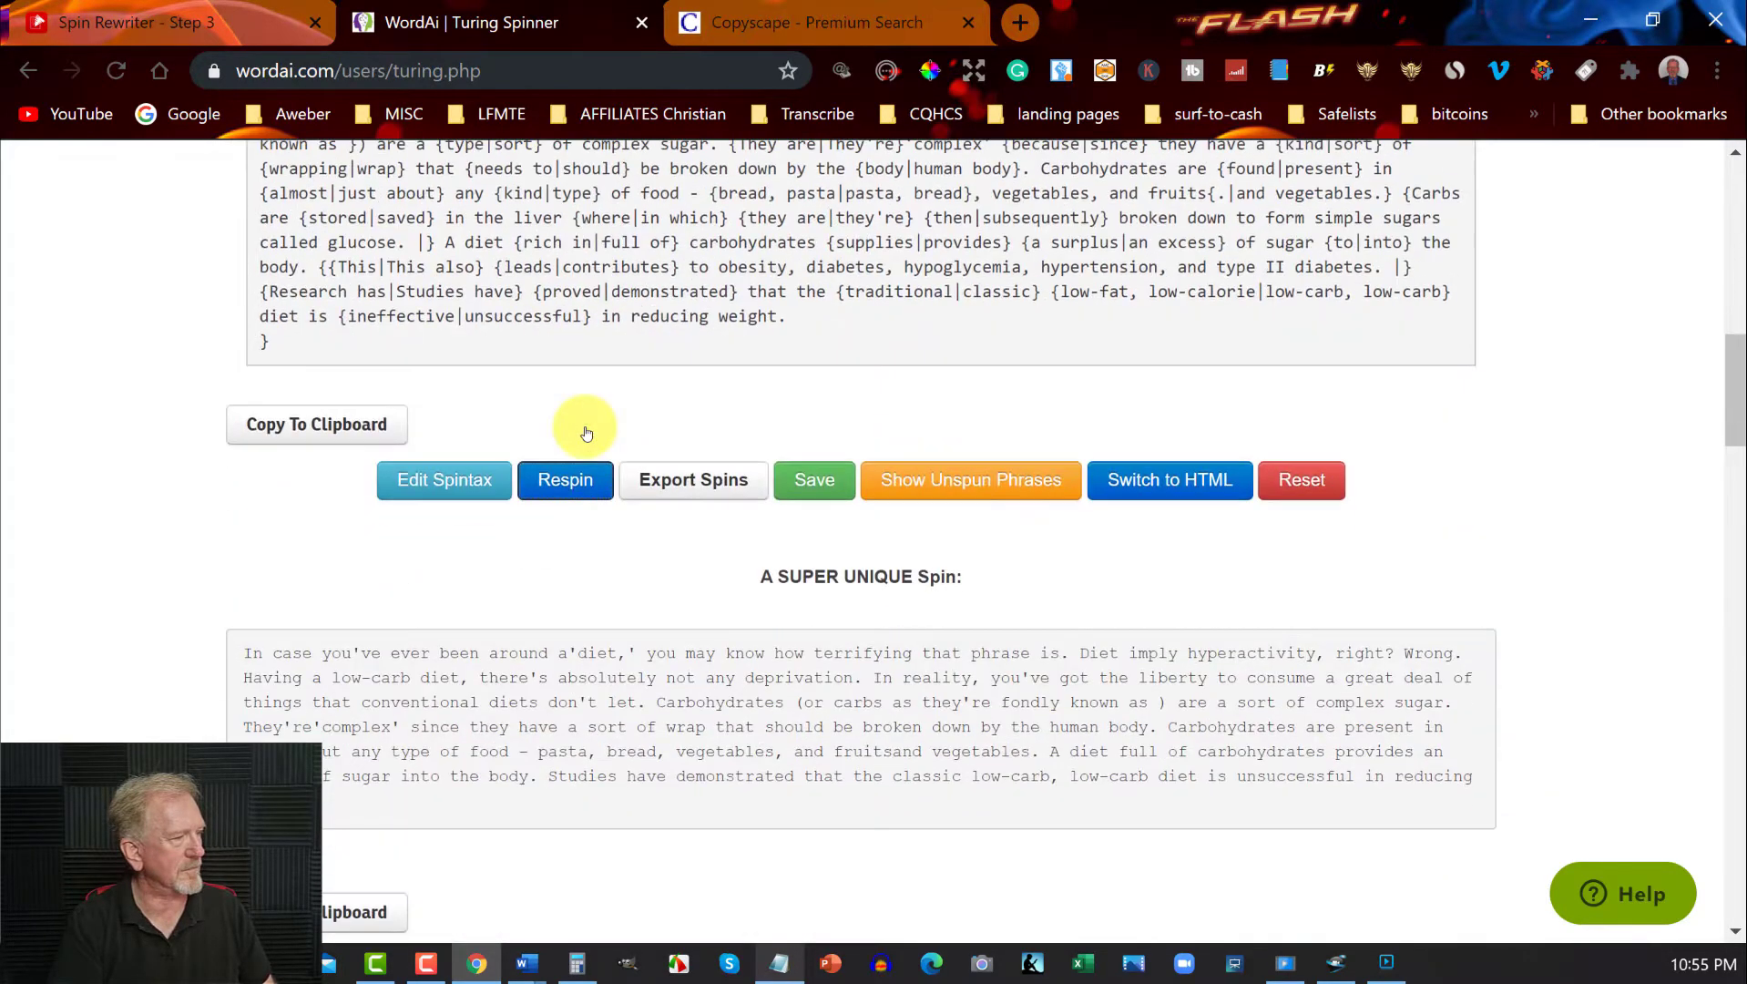
{"action": "scroll", "coordinate": [585, 433], "scroll_direction": "down", "scroll_amount": 6}
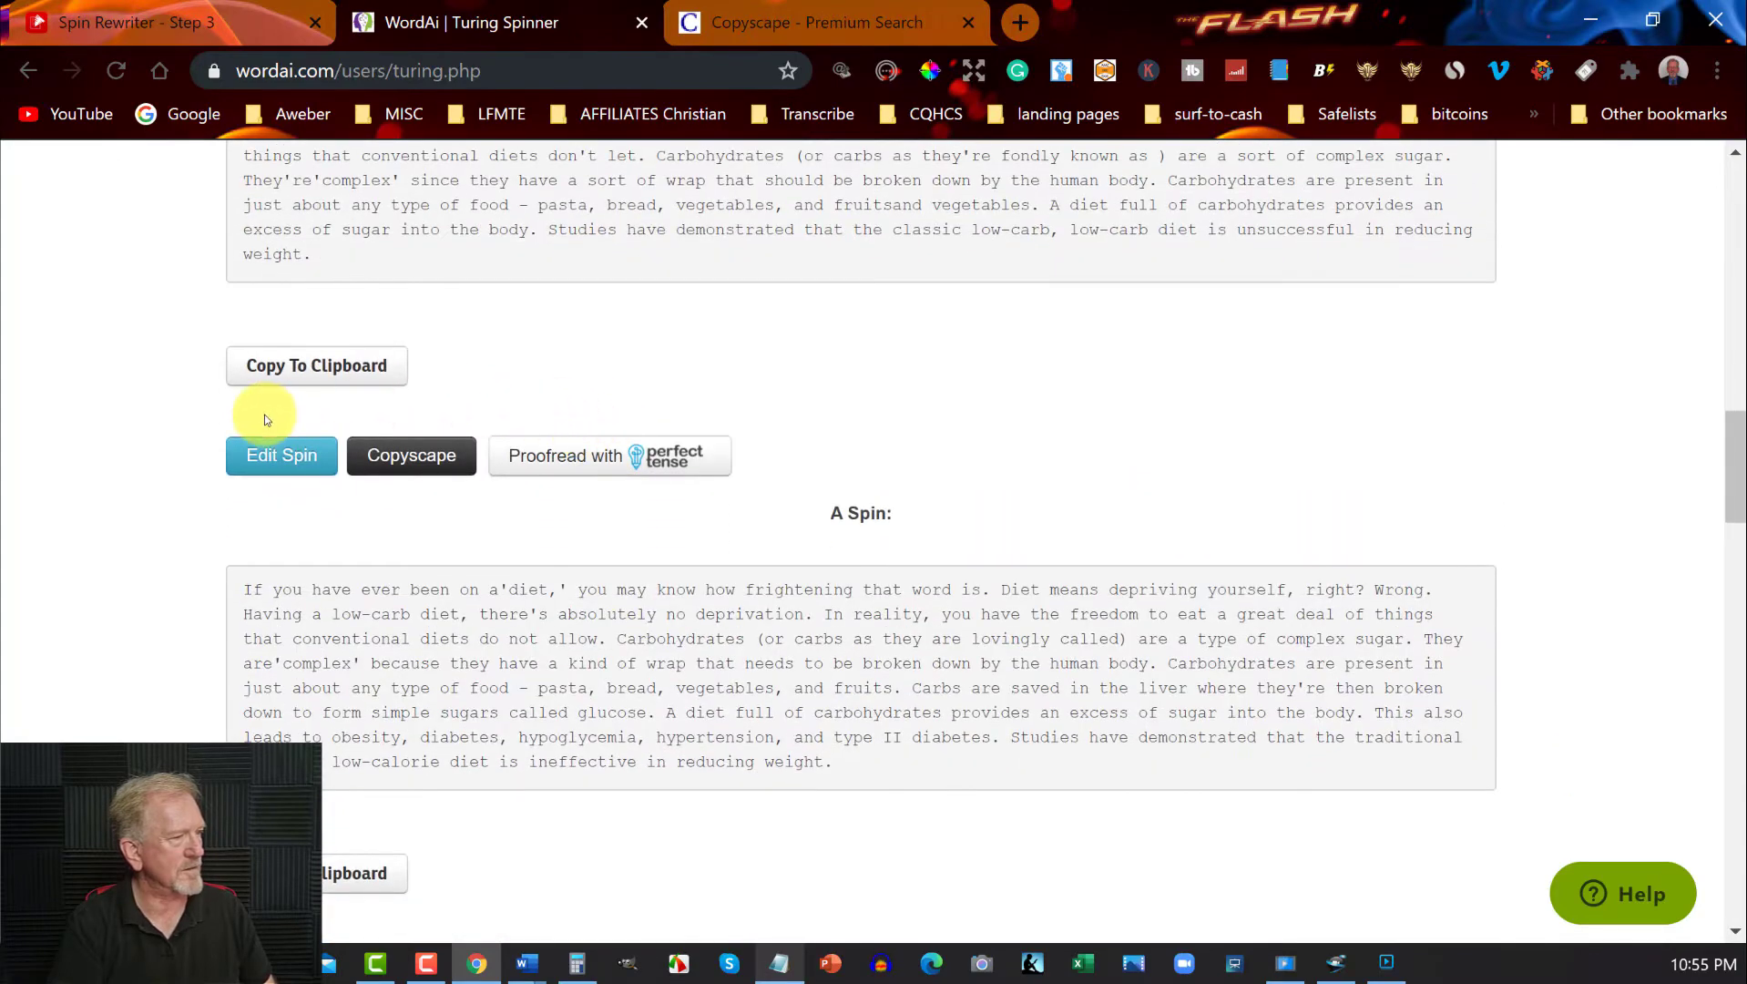
{"action": "scroll", "coordinate": [400, 557], "scroll_direction": "down", "scroll_amount": 3}
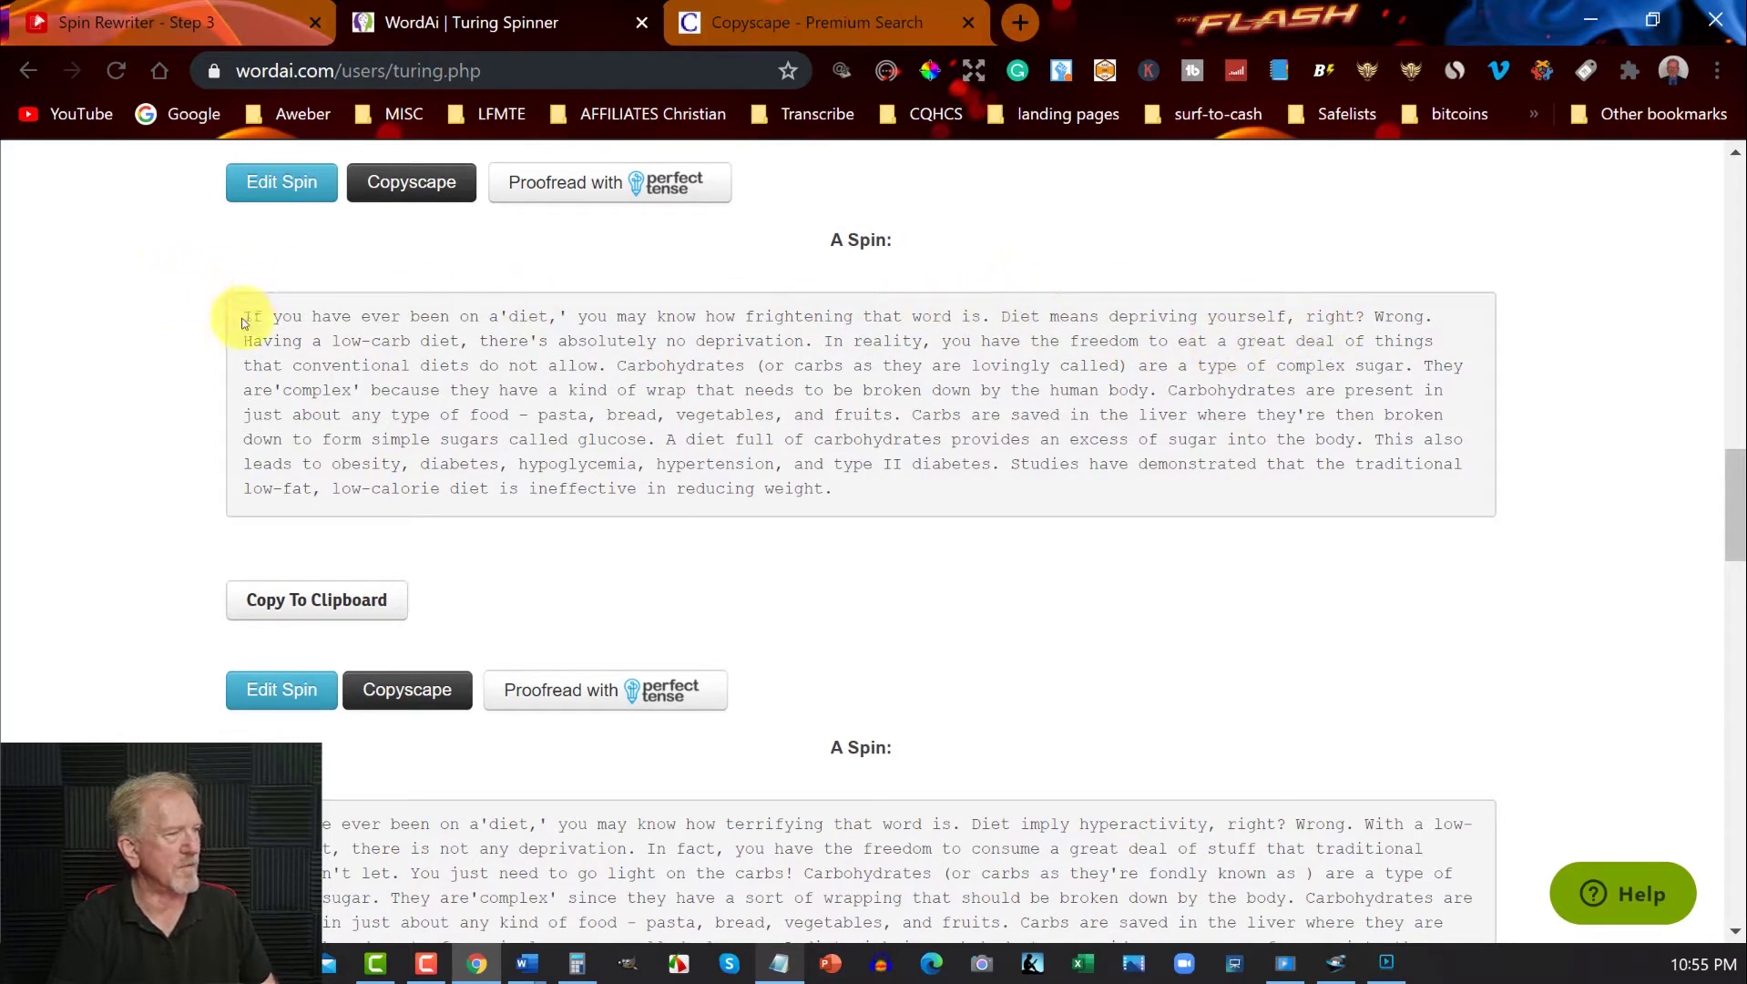
{"action": "left_click_drag", "start_coordinate": [244, 316], "coordinate": [940, 496]}
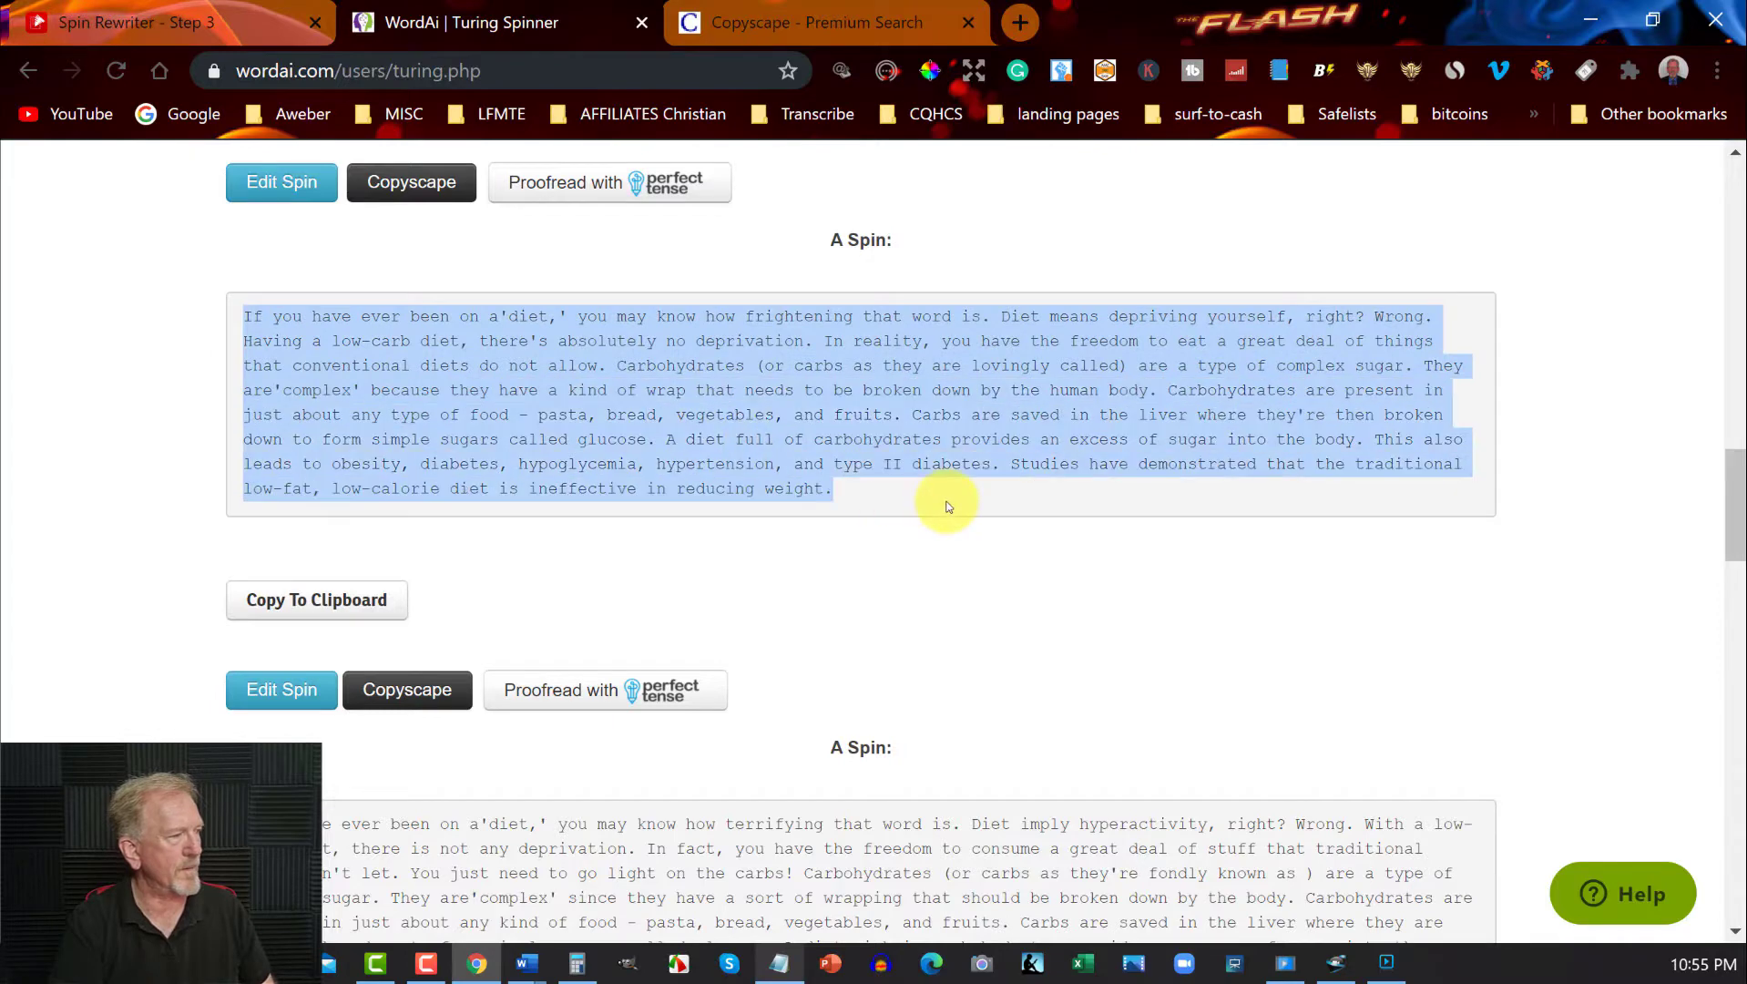
{"action": "right_click", "coordinate": [671, 378]}
{"action": "left_click", "coordinate": [739, 399]}
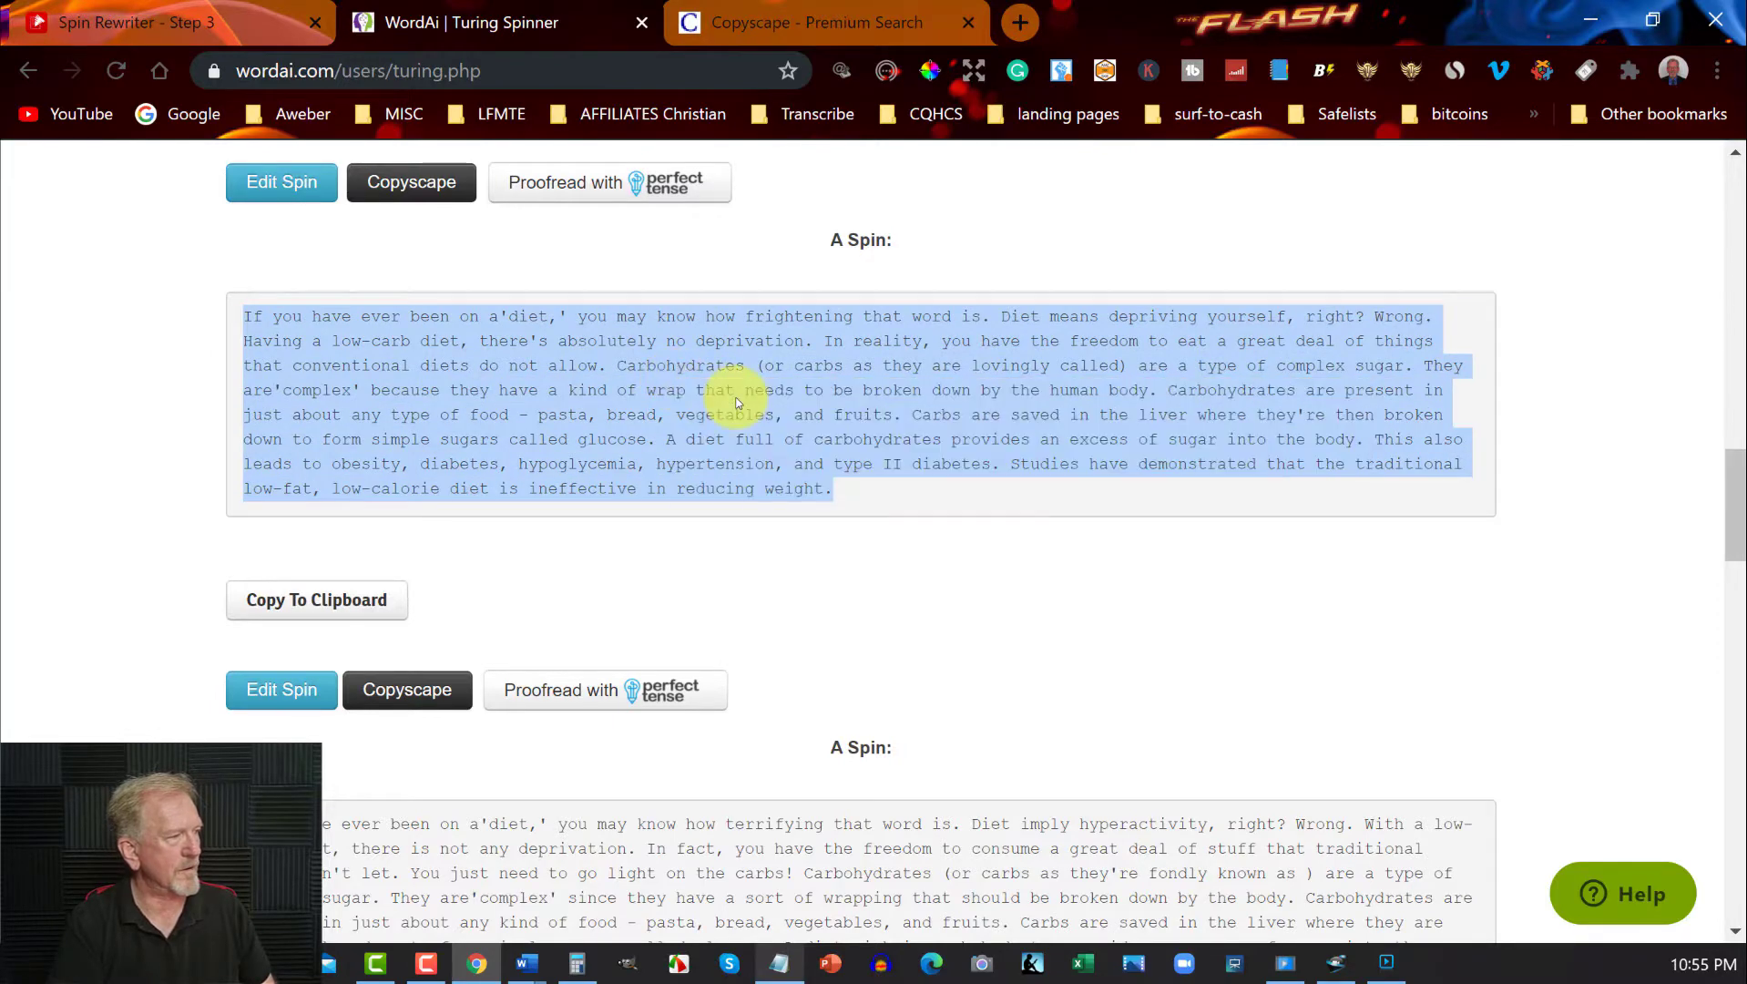
- Search Copyscape for the pasted 155-word WordAI spin, which returns 7 matching results
{"action": "left_click", "coordinate": [805, 8]}
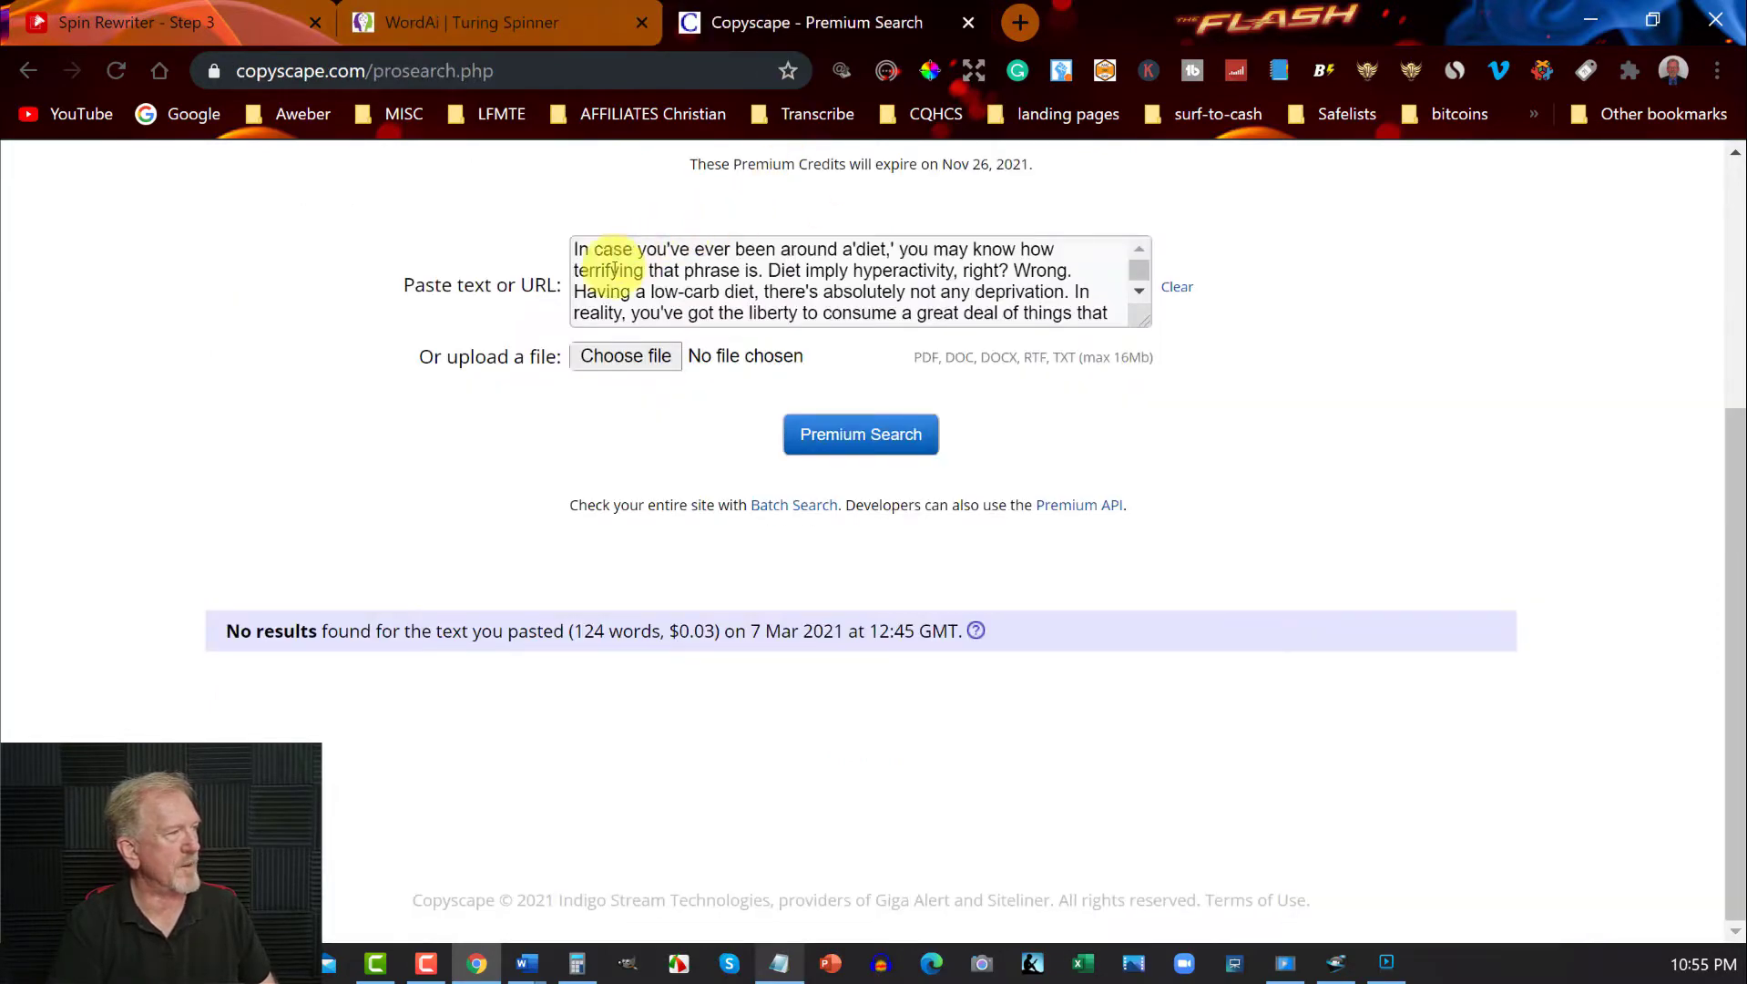
{"action": "left_click", "coordinate": [576, 249]}
{"action": "key", "text": "ctrl+a"}
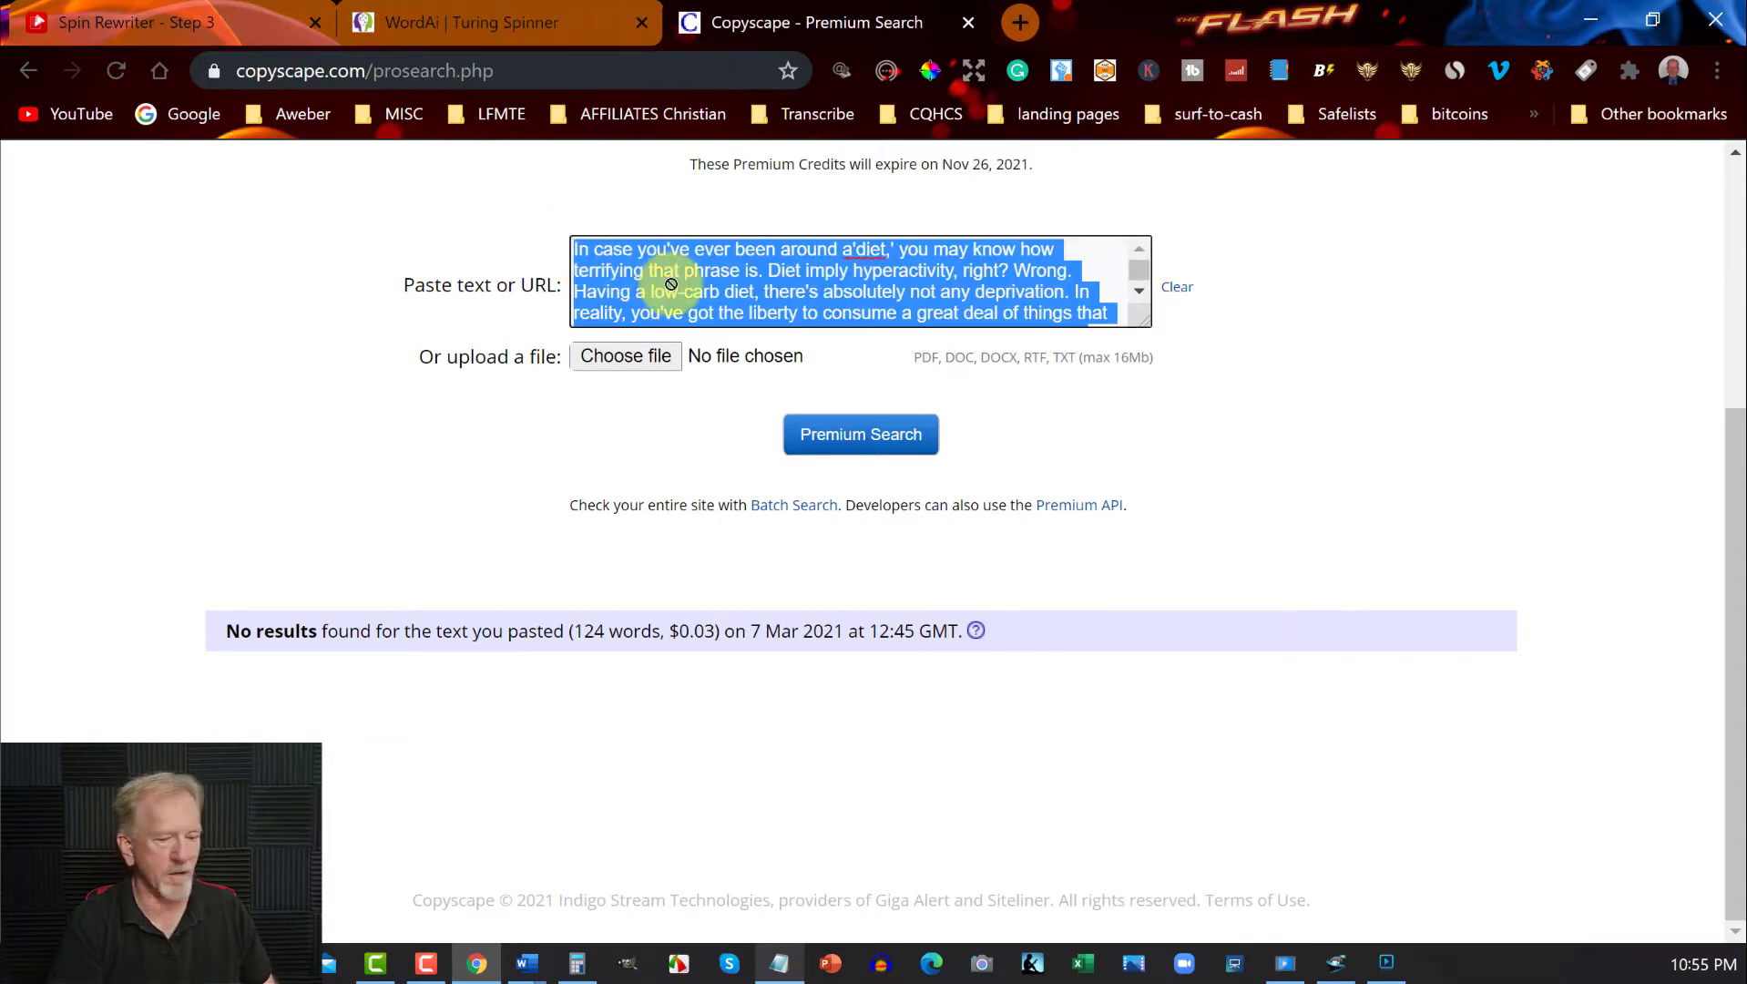
{"action": "key", "text": "ctrl+v"}
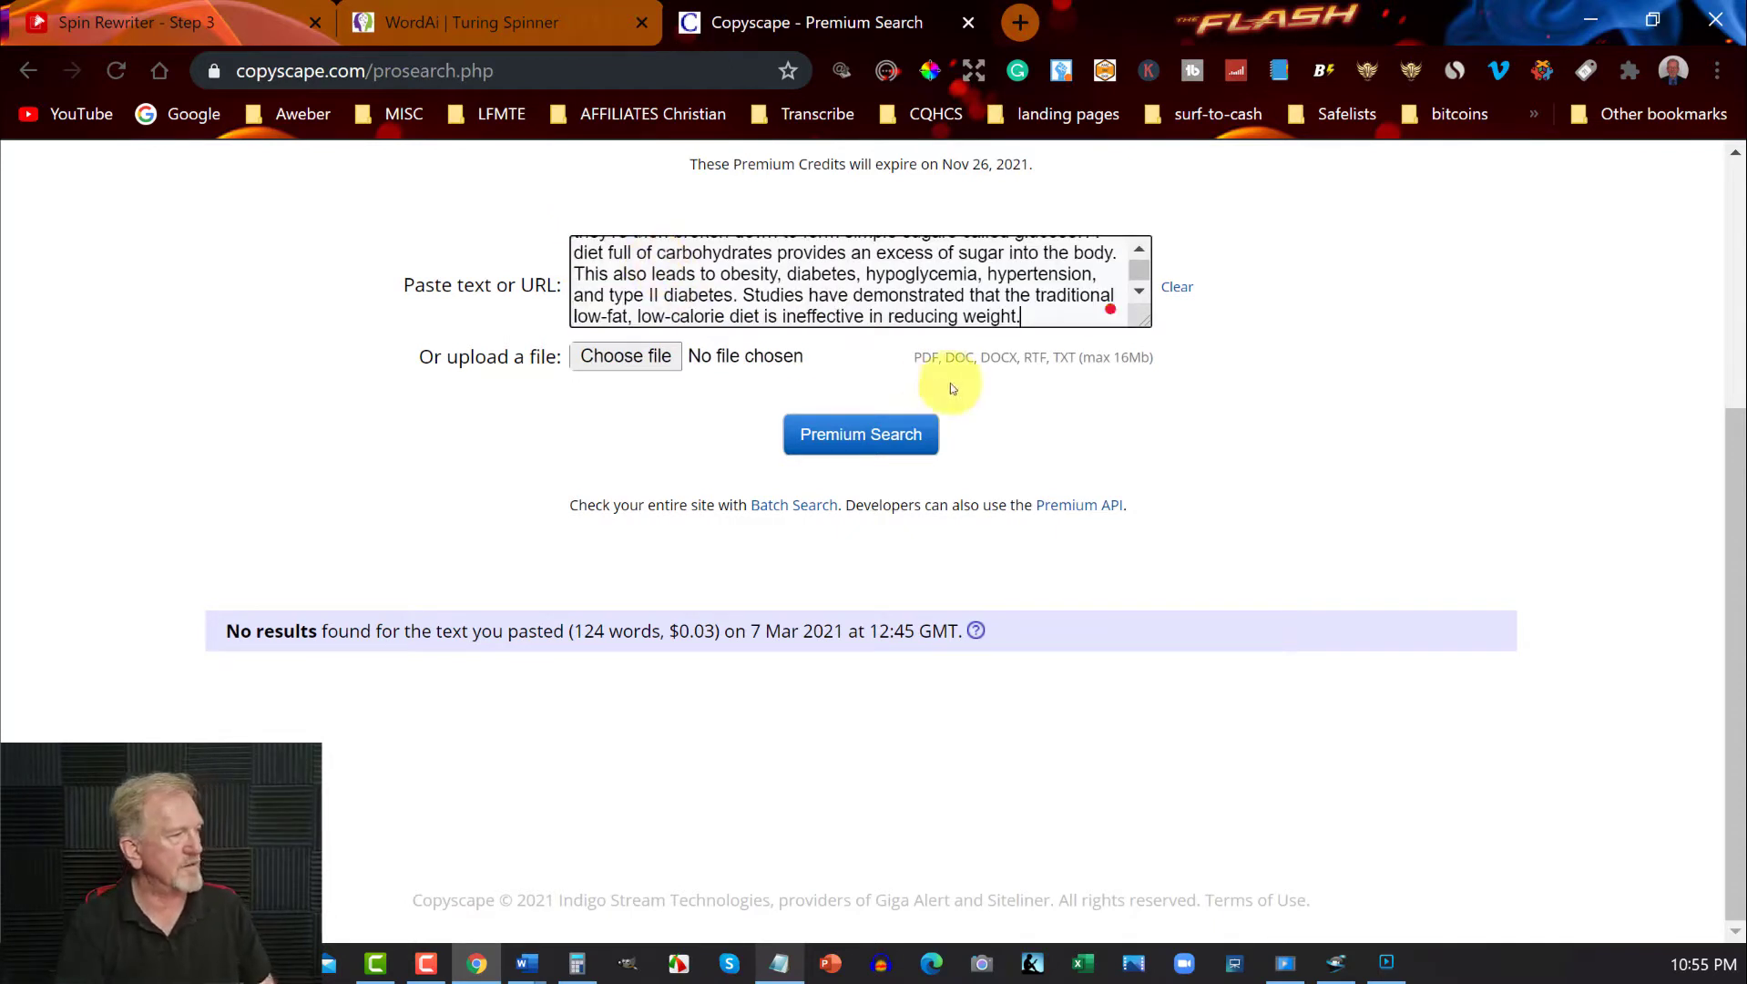
{"action": "left_click", "coordinate": [837, 436]}
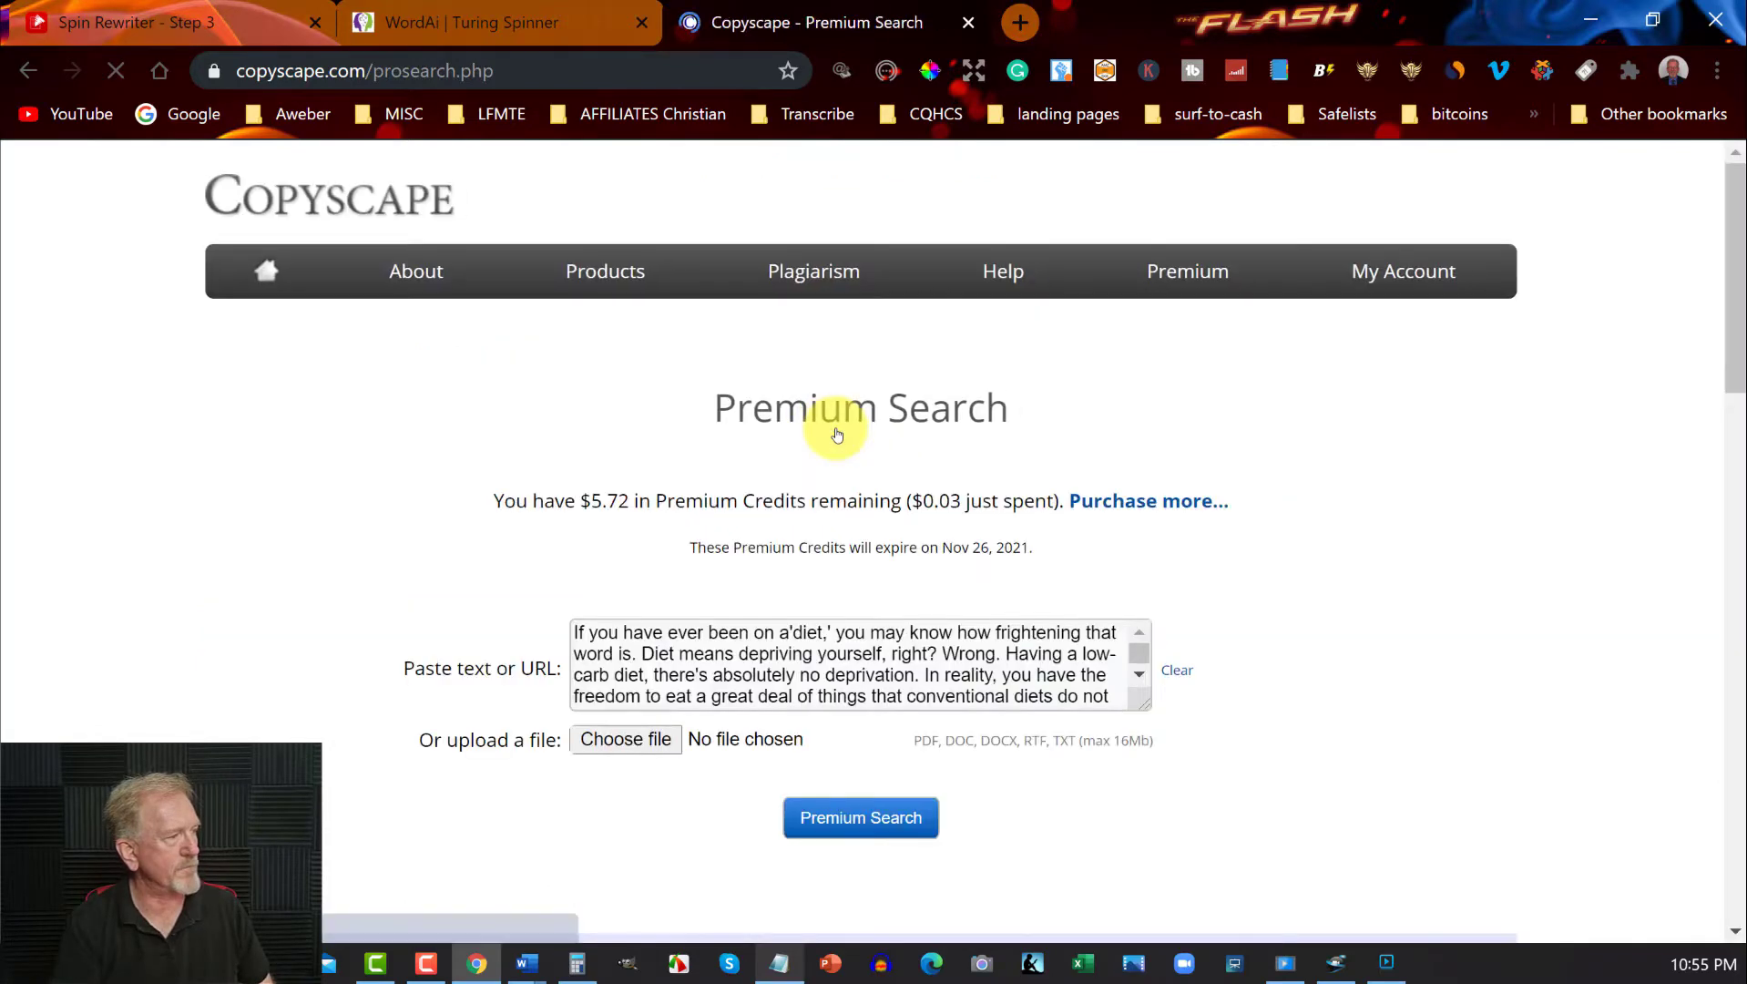
{"action": "scroll", "coordinate": [837, 435], "scroll_direction": "down", "scroll_amount": 8}
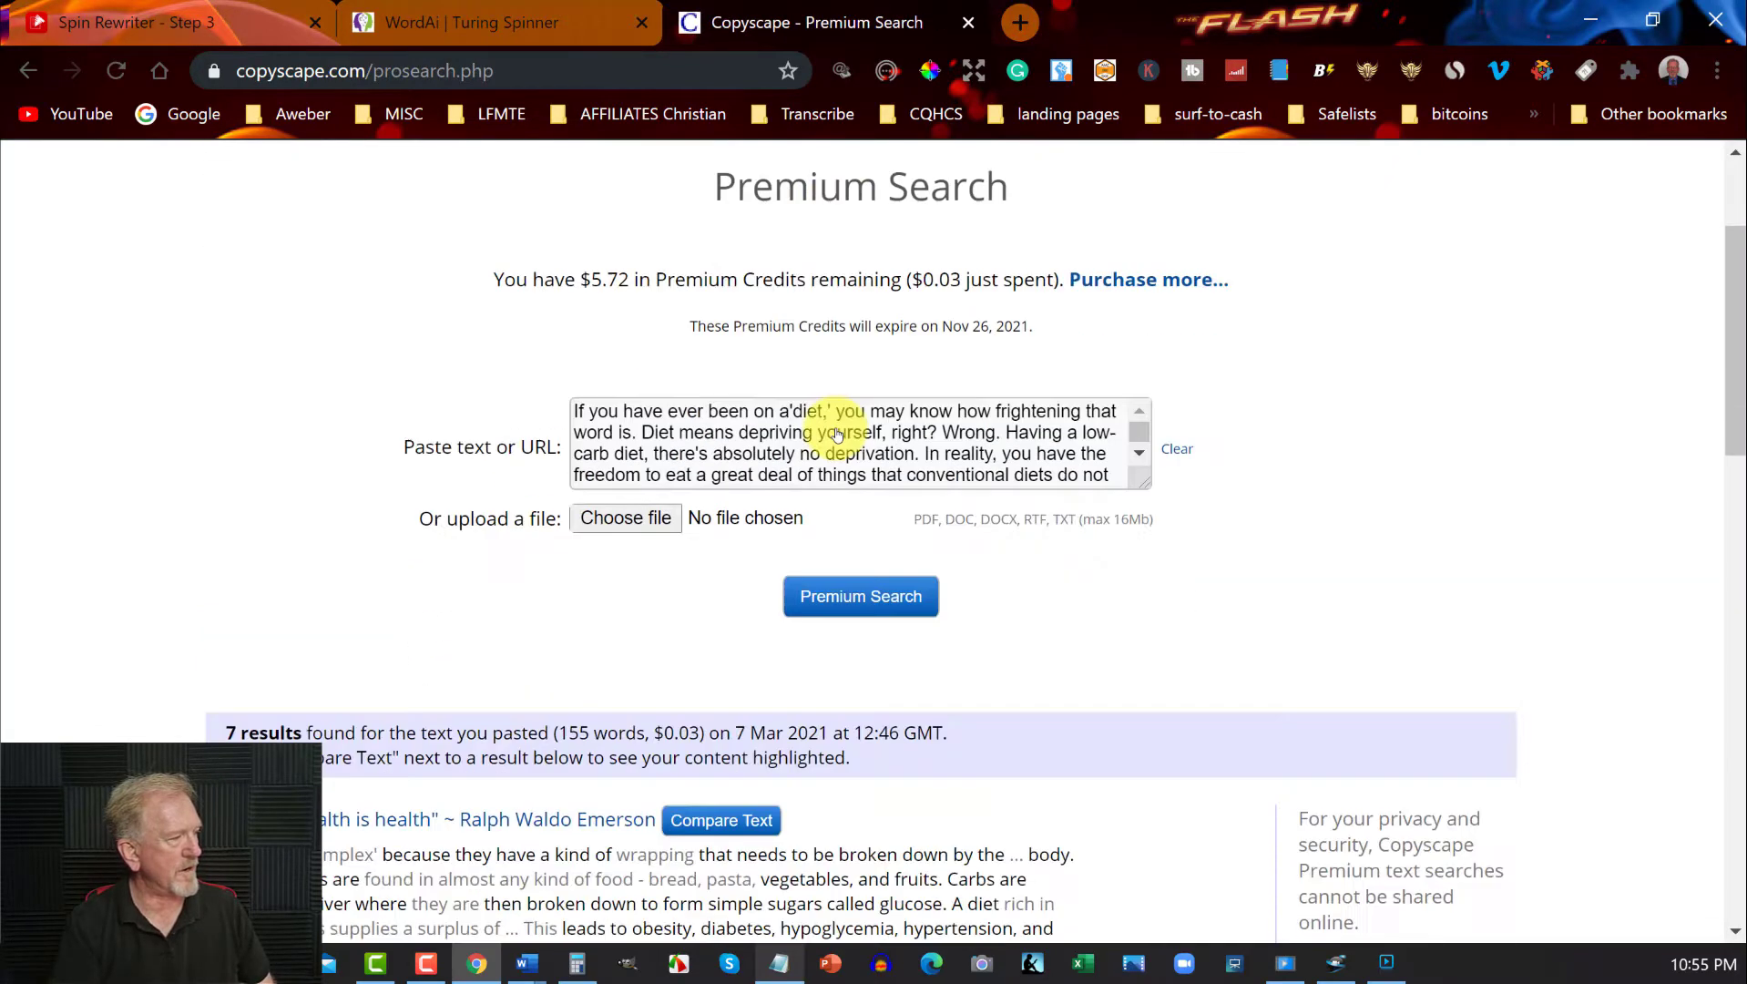
{"action": "scroll", "coordinate": [837, 434], "scroll_direction": "down", "scroll_amount": 10}
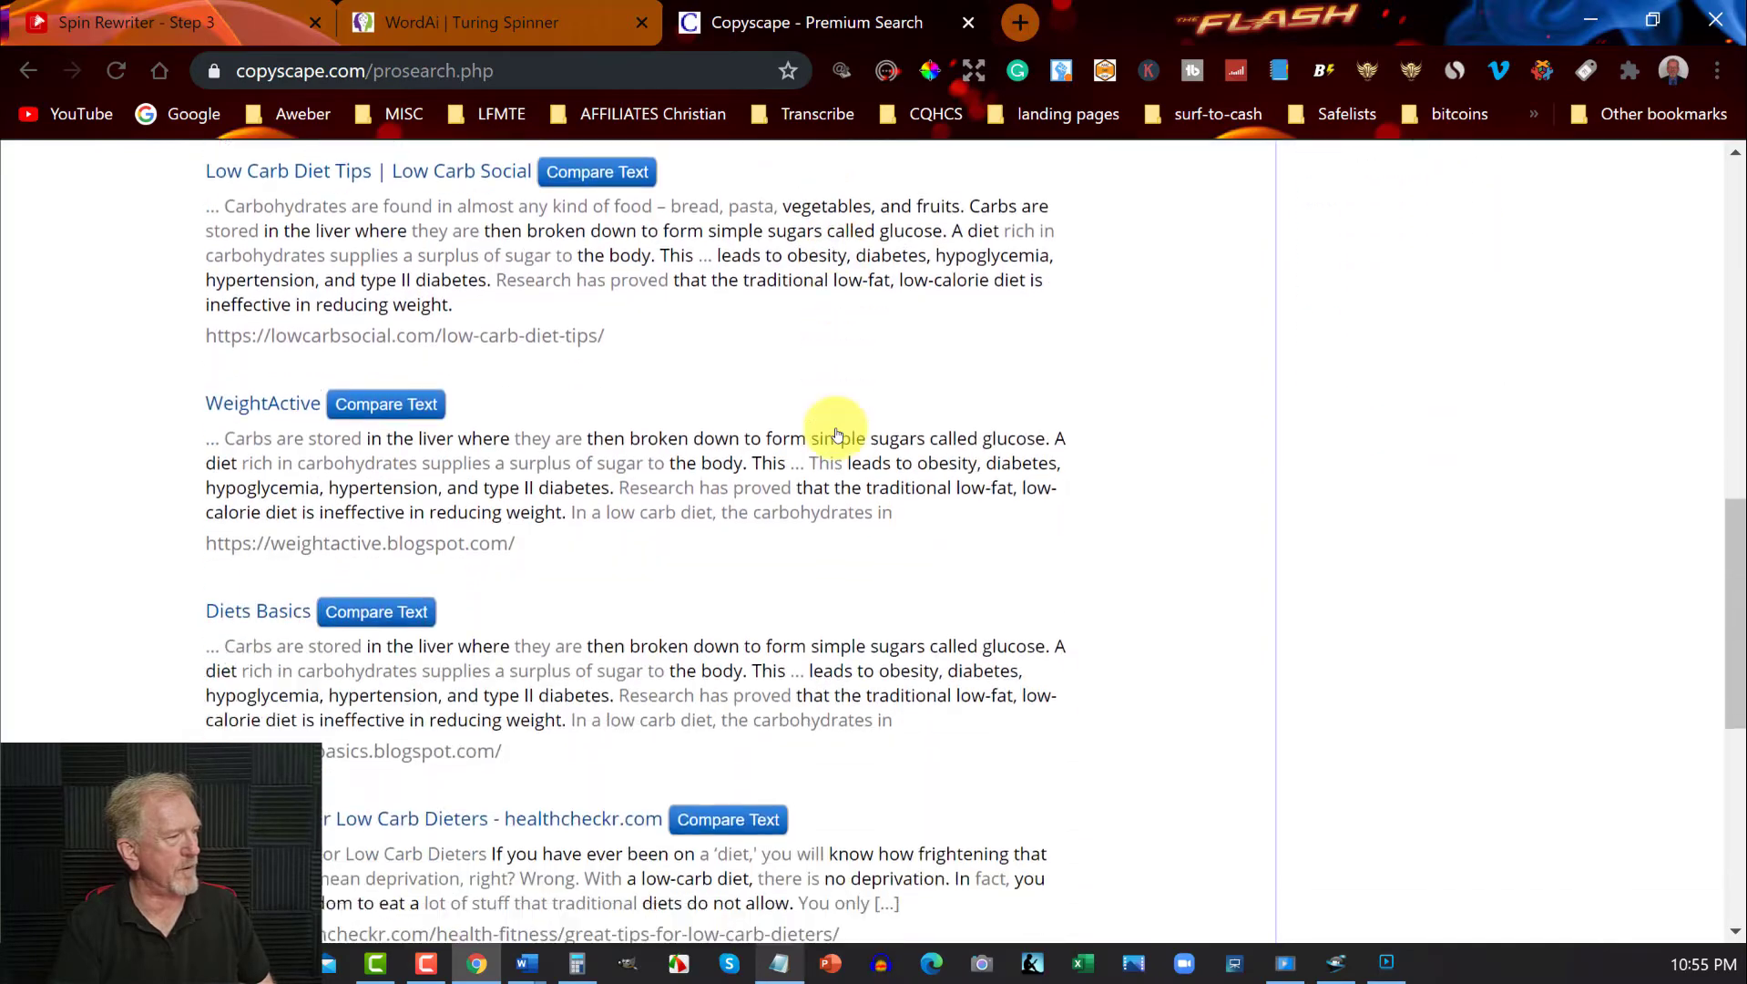
- Look over the WordAI spintax box and the spun versions of the low-carb paragraph
{"action": "left_click", "coordinate": [415, 4]}
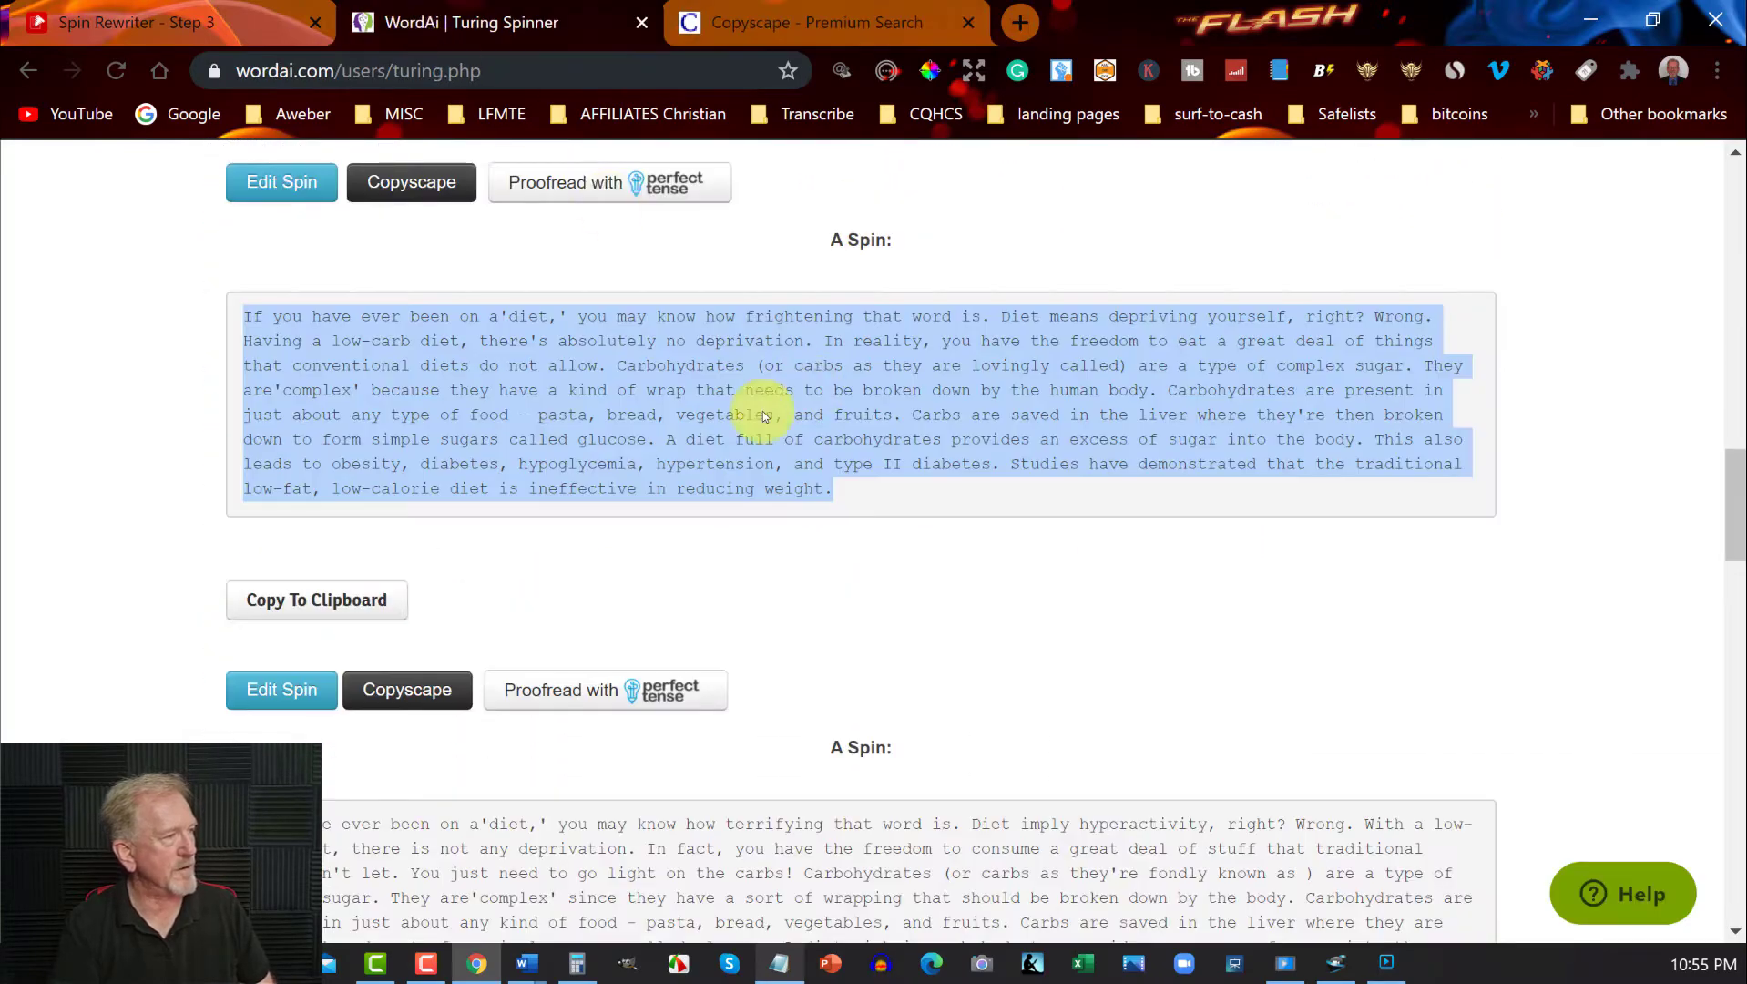
{"action": "scroll", "coordinate": [605, 389], "scroll_direction": "up", "scroll_amount": 10}
{"action": "scroll", "coordinate": [606, 392], "scroll_direction": "down", "scroll_amount": 6}
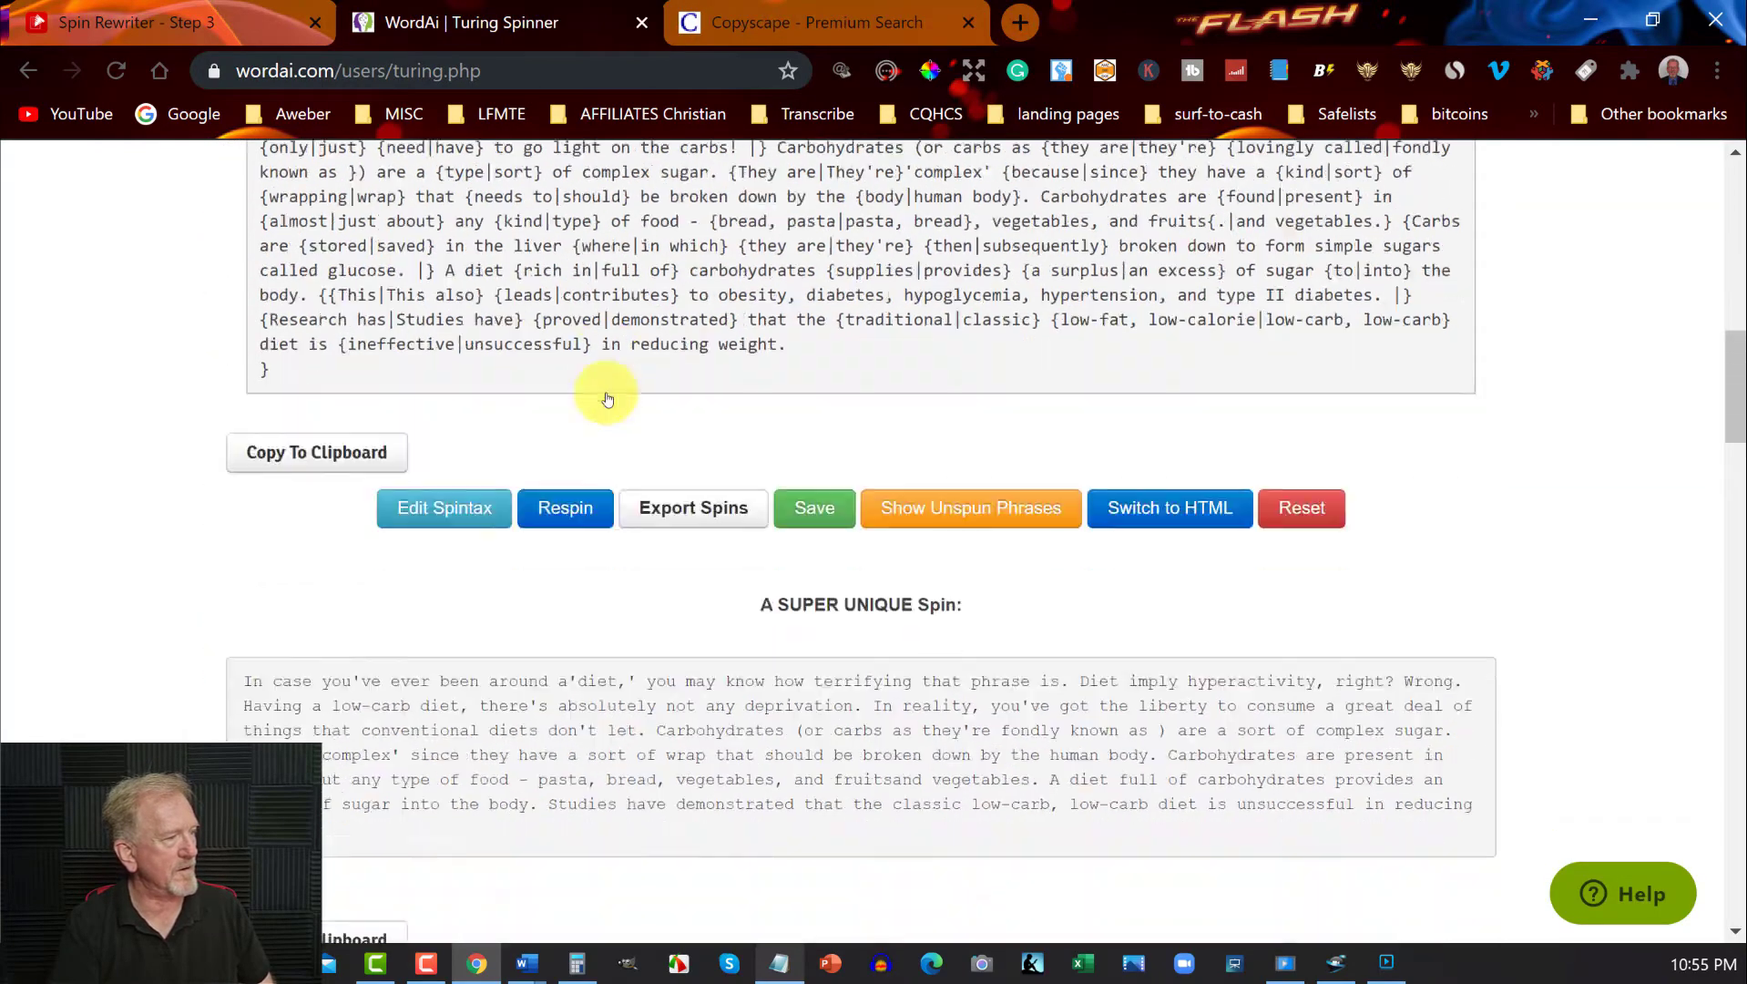
{"action": "scroll", "coordinate": [480, 296], "scroll_direction": "up", "scroll_amount": 5}
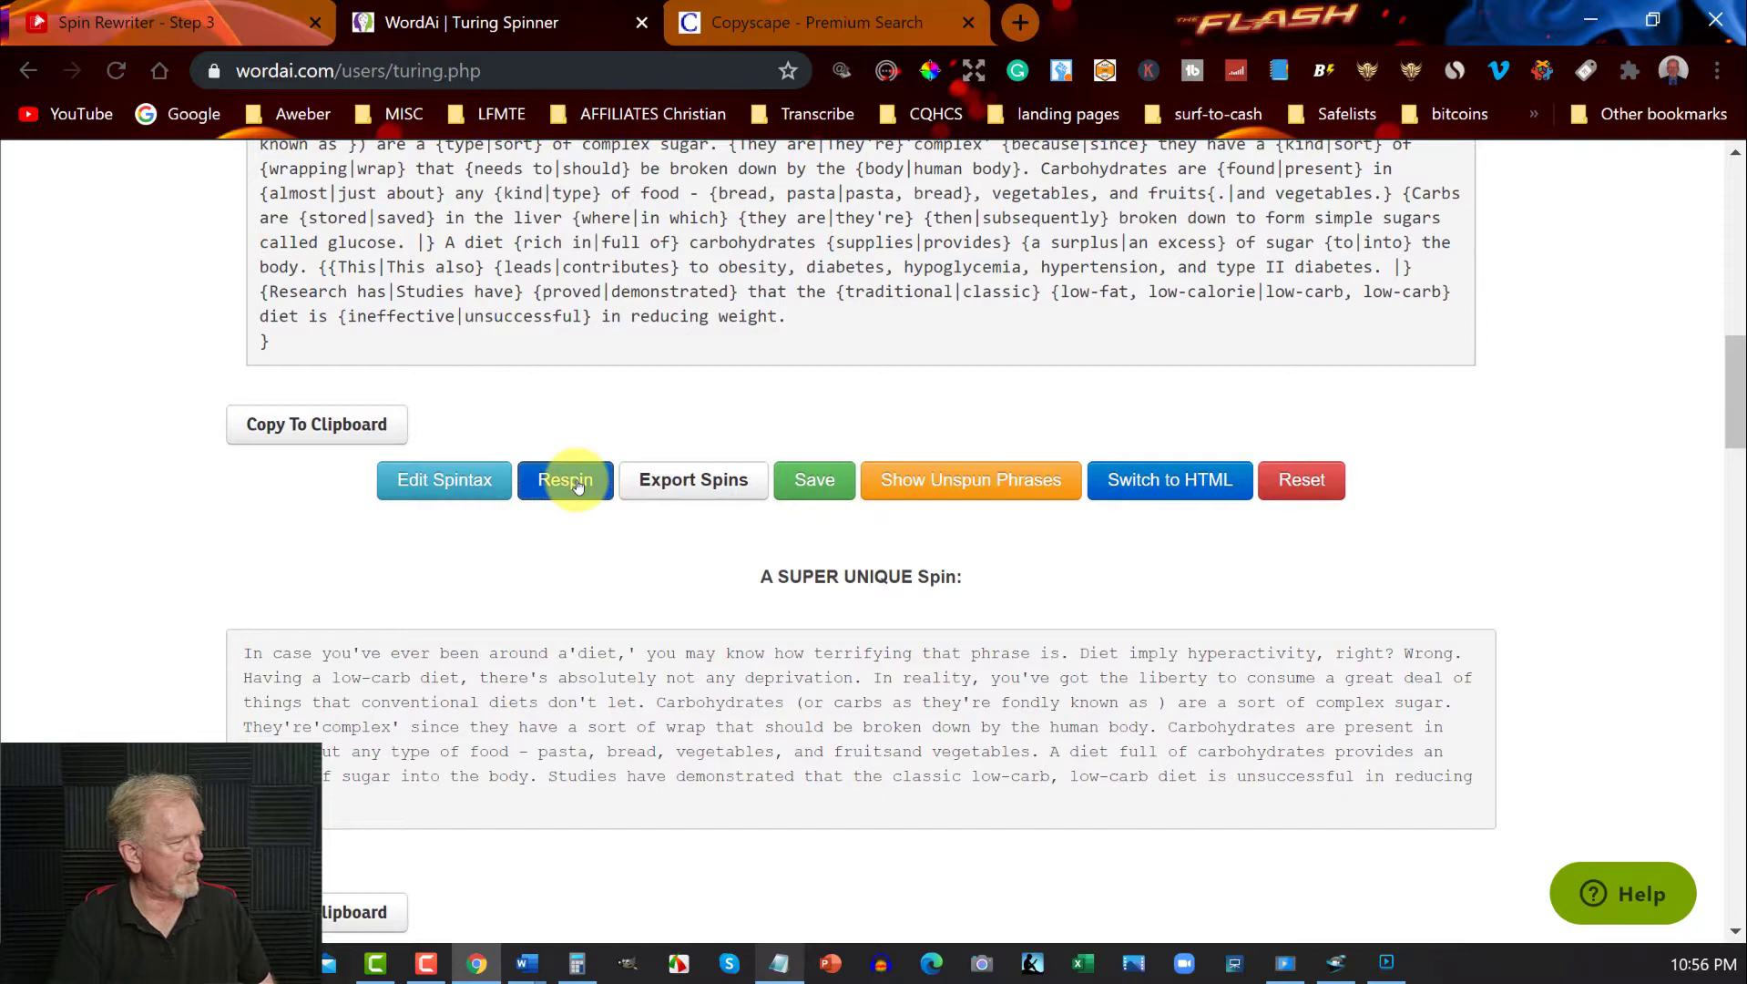
{"action": "left_click", "coordinate": [499, 484]}
{"action": "scroll", "coordinate": [594, 218], "scroll_direction": "up", "scroll_amount": 1}
{"action": "scroll", "coordinate": [594, 217], "scroll_direction": "up", "scroll_amount": 2}
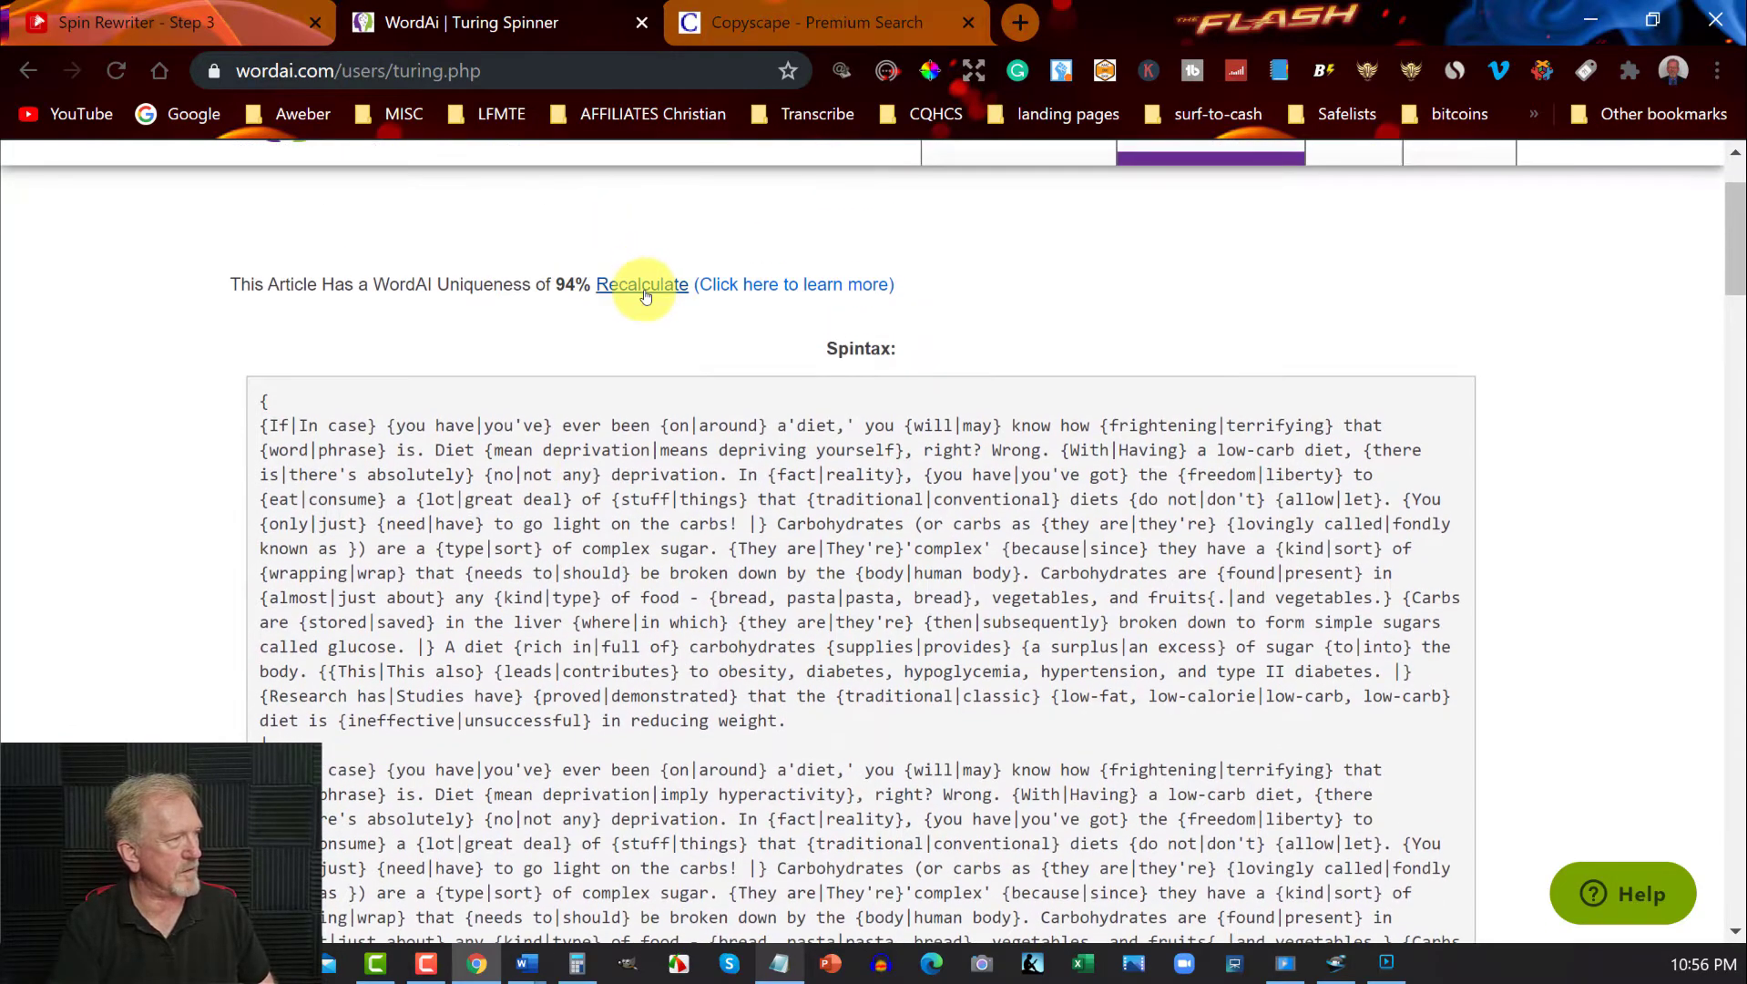
{"action": "scroll", "coordinate": [638, 292], "scroll_direction": "down", "scroll_amount": 10}
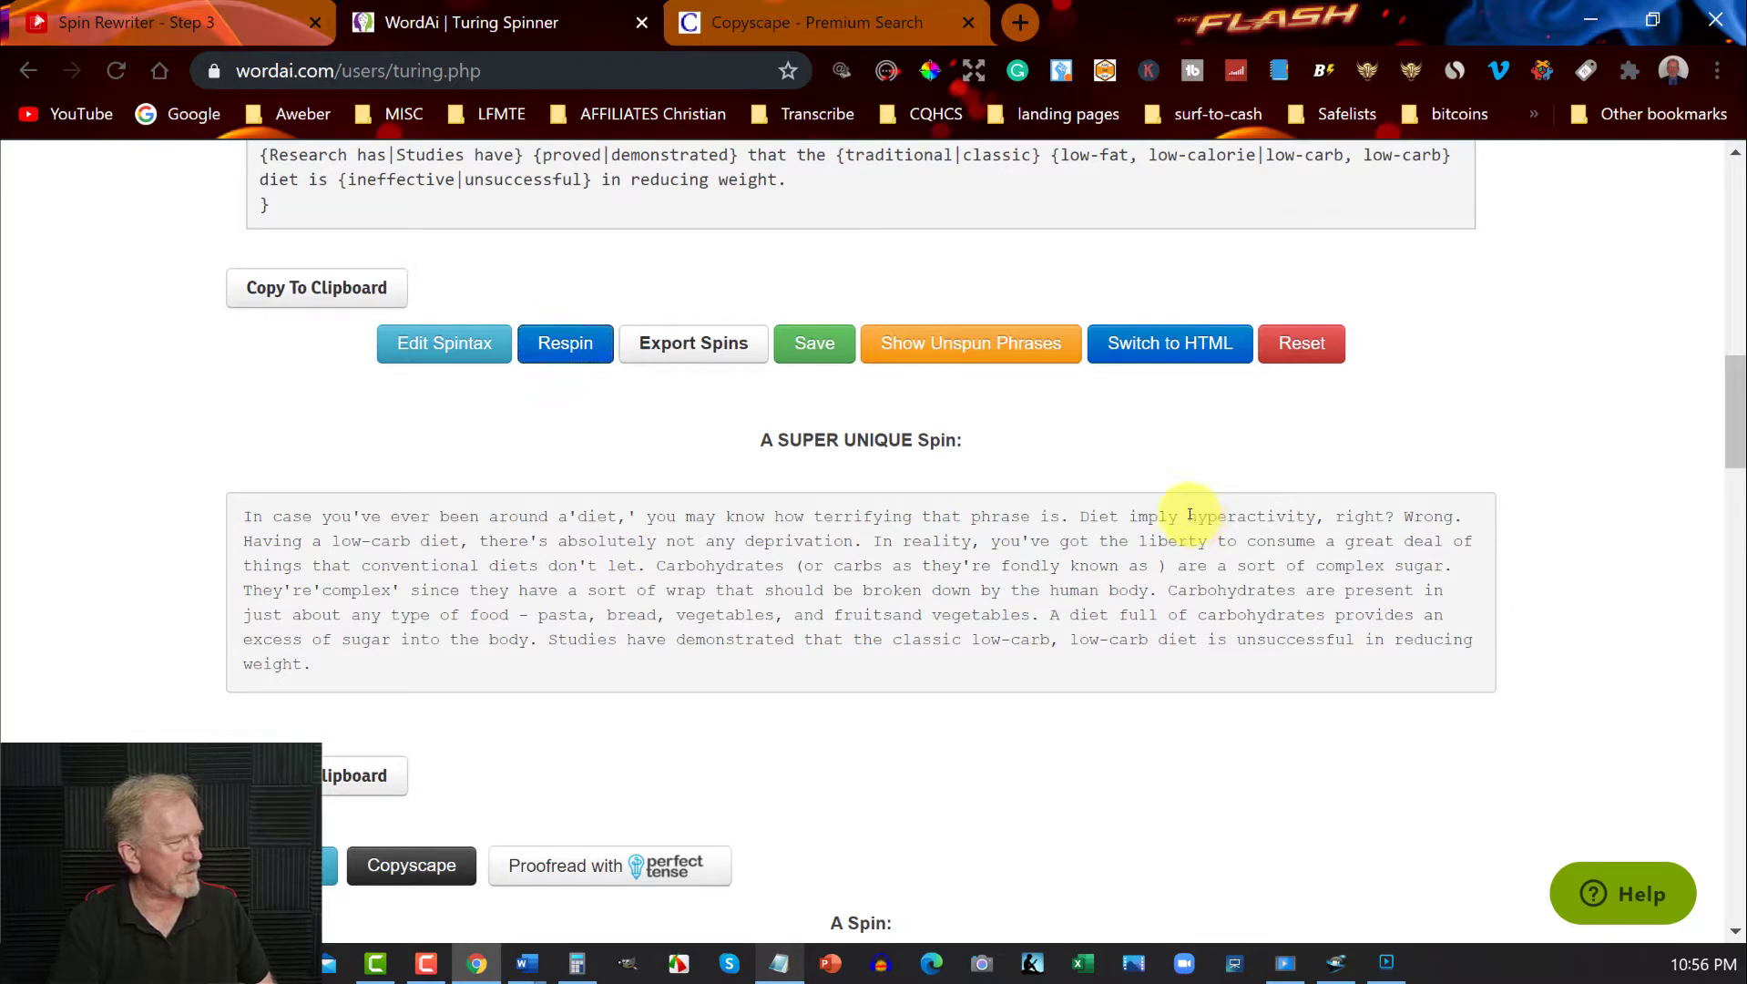
{"action": "scroll", "coordinate": [944, 535], "scroll_direction": "up", "scroll_amount": 15}
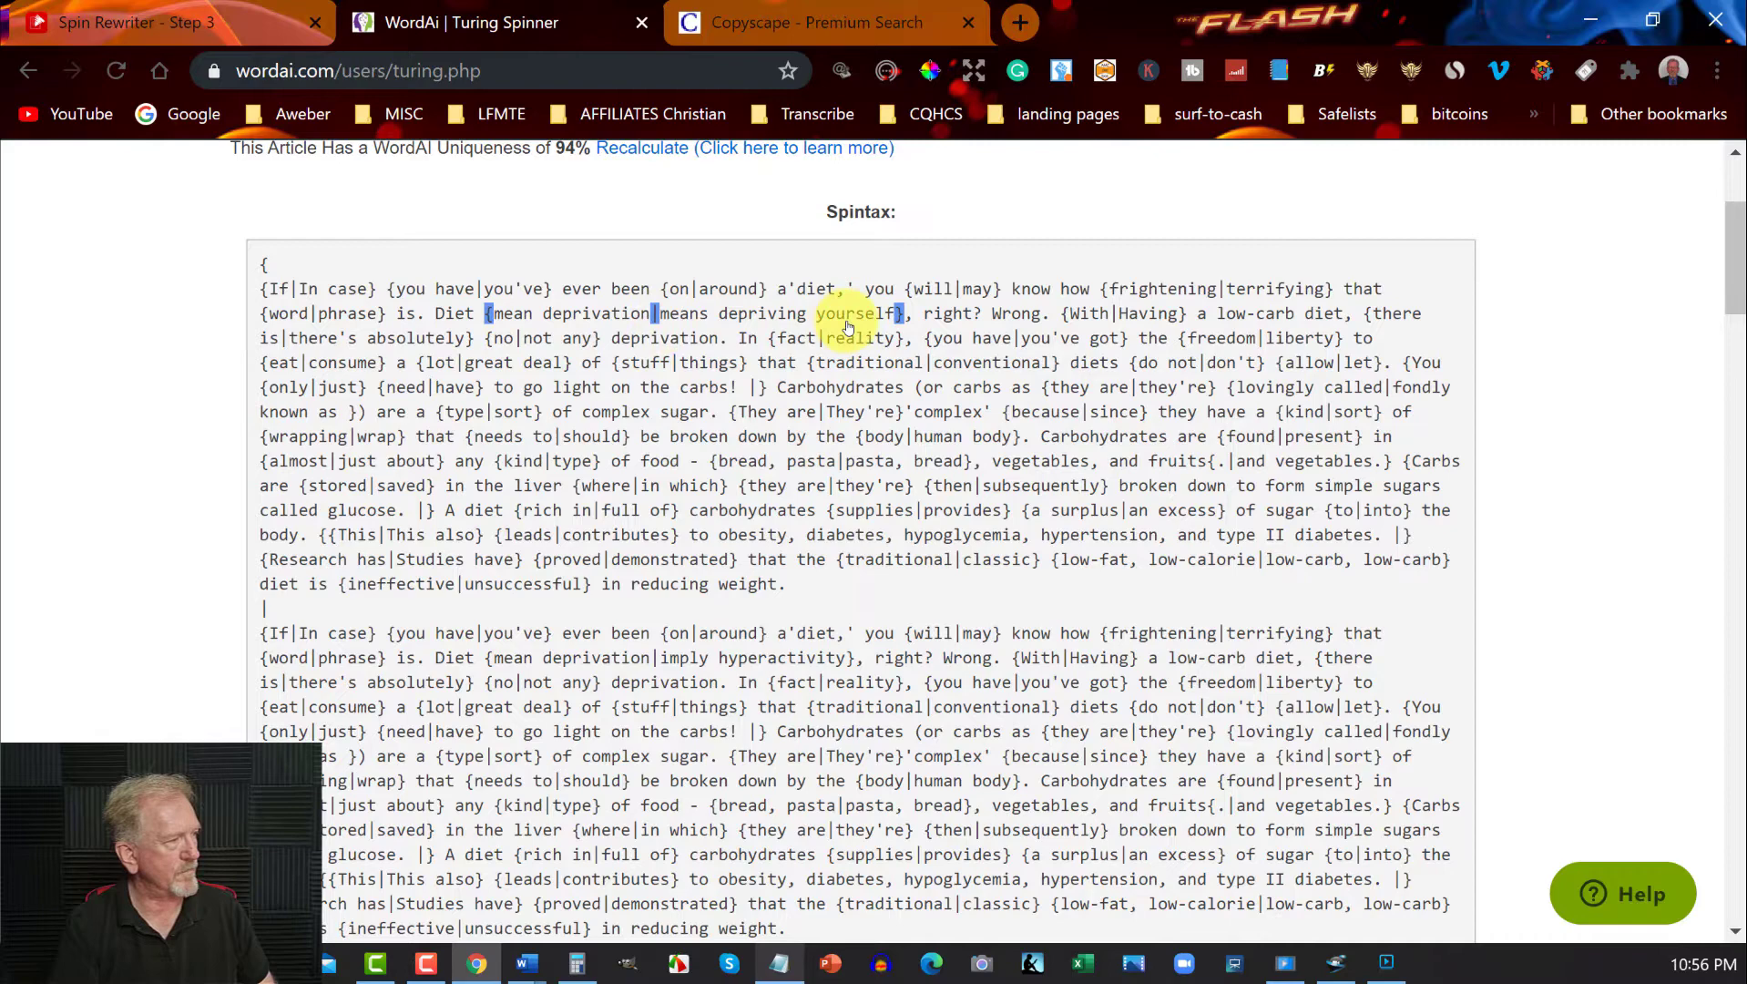
{"action": "scroll", "coordinate": [847, 326], "scroll_direction": "down", "scroll_amount": 6}
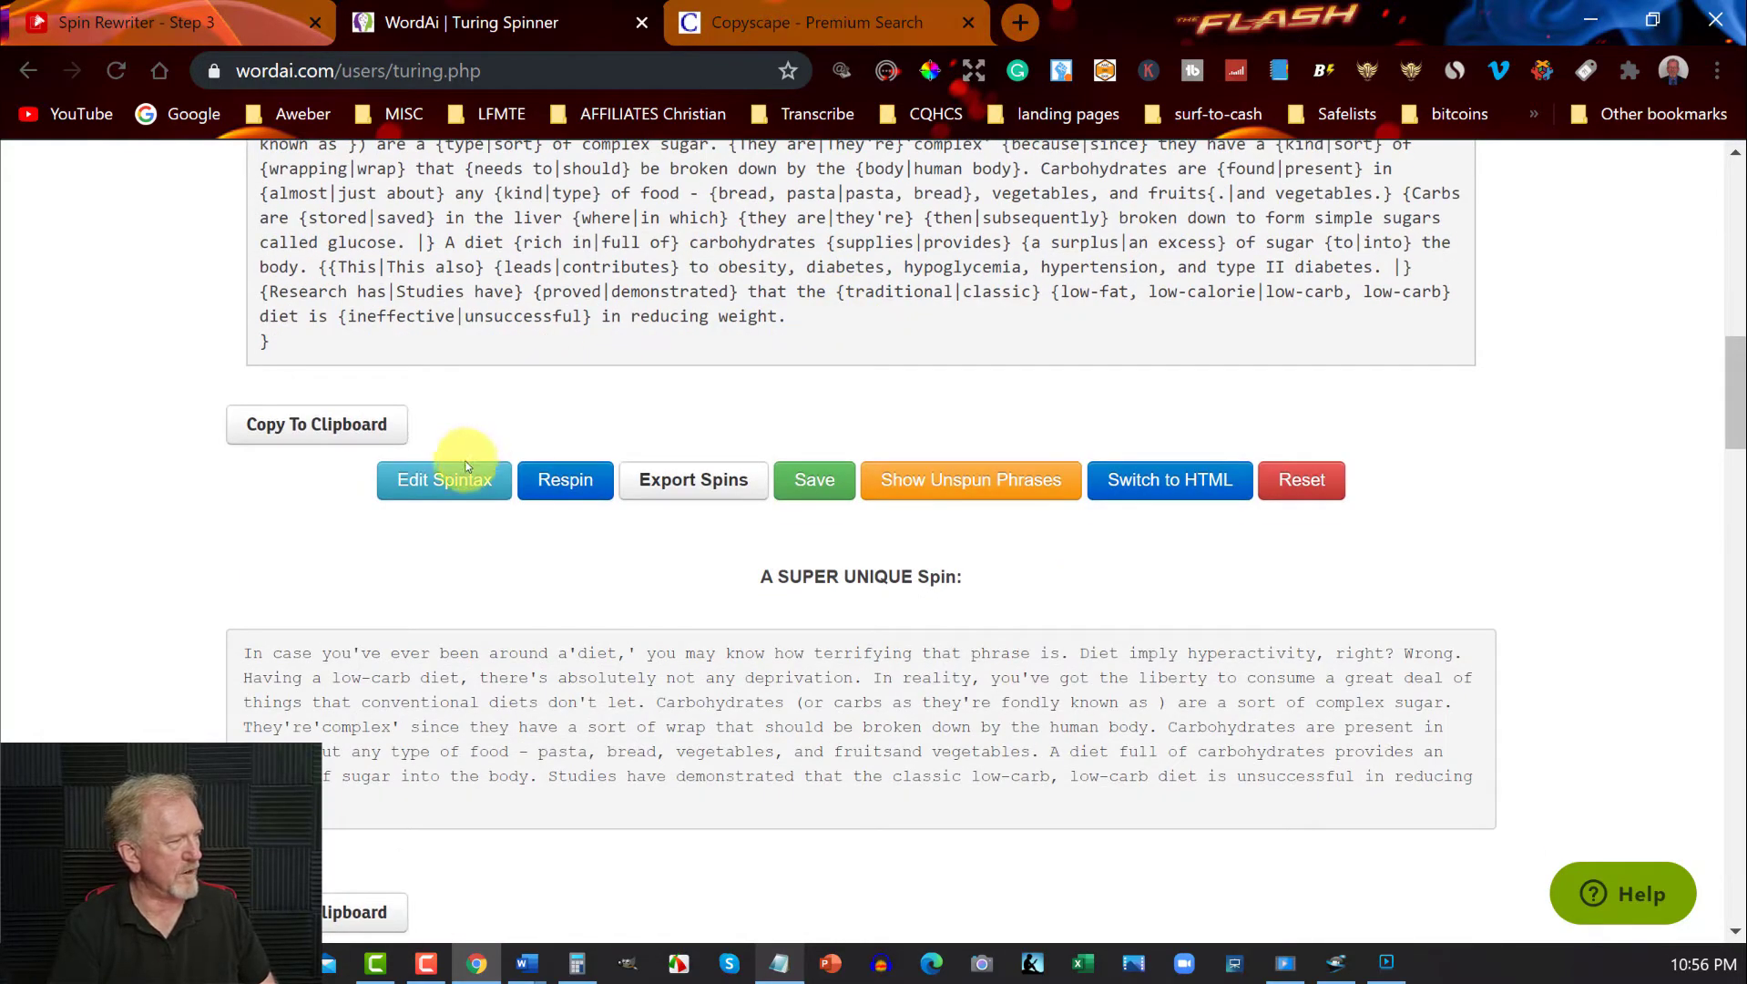
{"action": "scroll", "coordinate": [464, 466], "scroll_direction": "down", "scroll_amount": 5}
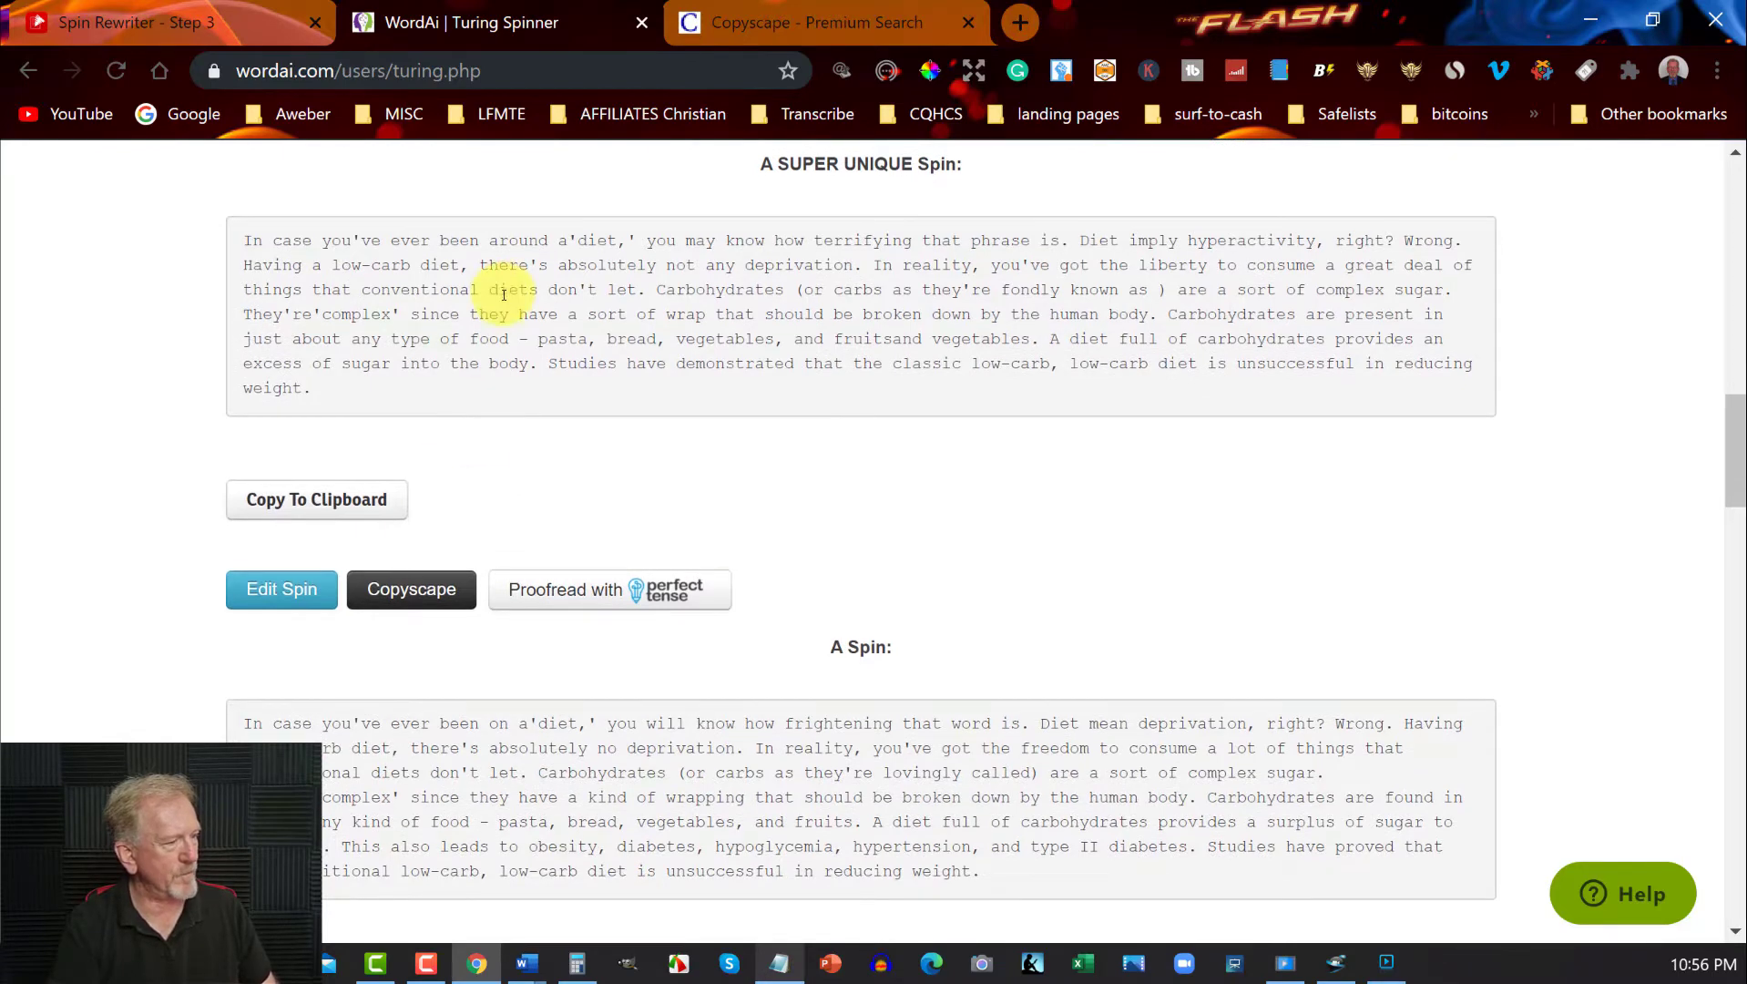
{"action": "scroll", "coordinate": [504, 294], "scroll_direction": "down", "scroll_amount": 5}
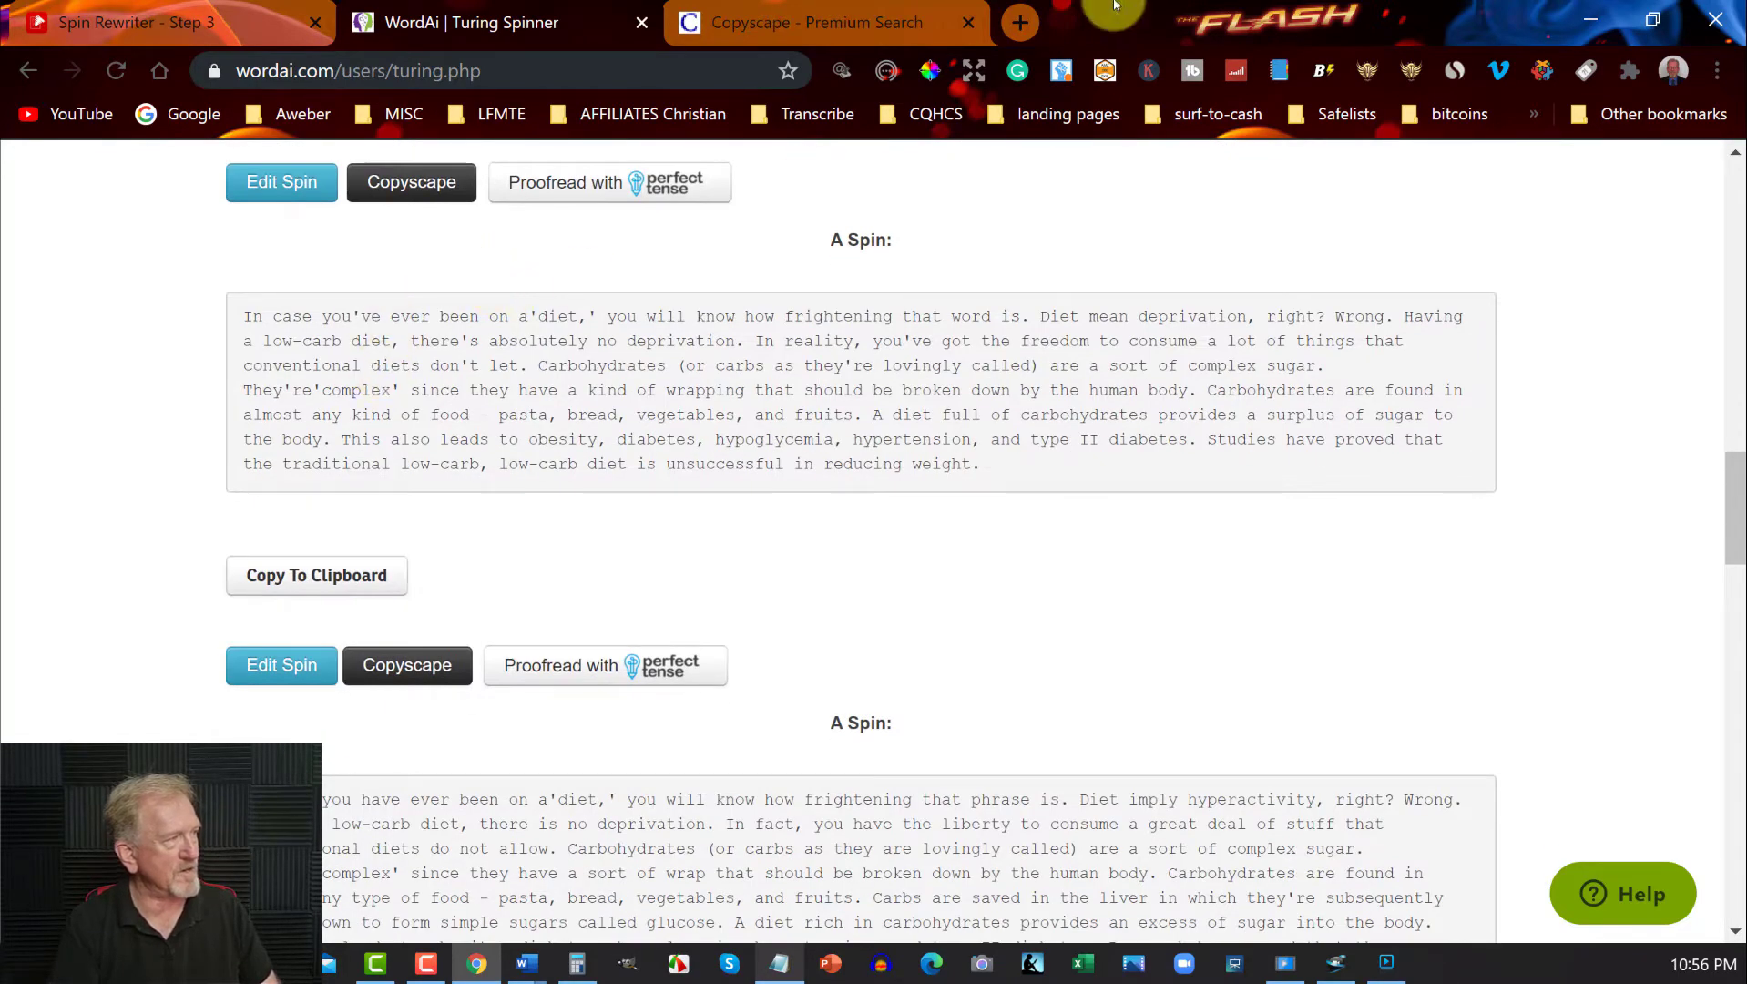
{"action": "left_click", "coordinate": [754, 9]}
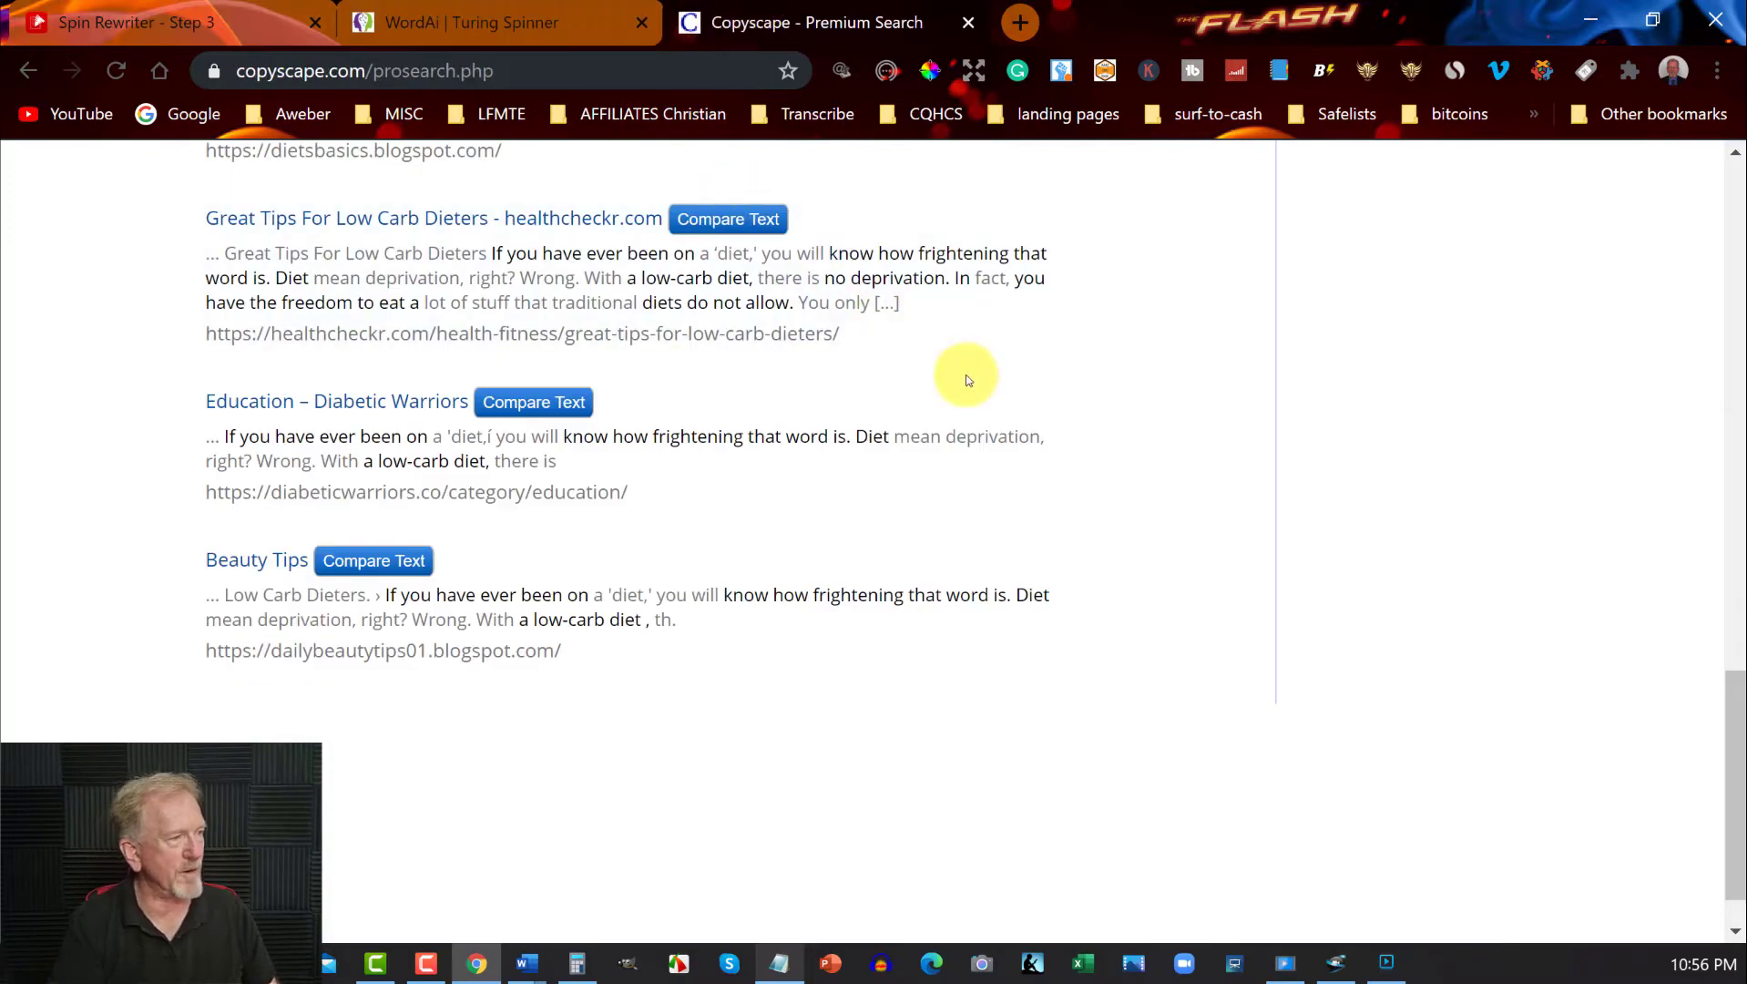
{"action": "scroll", "coordinate": [964, 372], "scroll_direction": "up", "scroll_amount": 15}
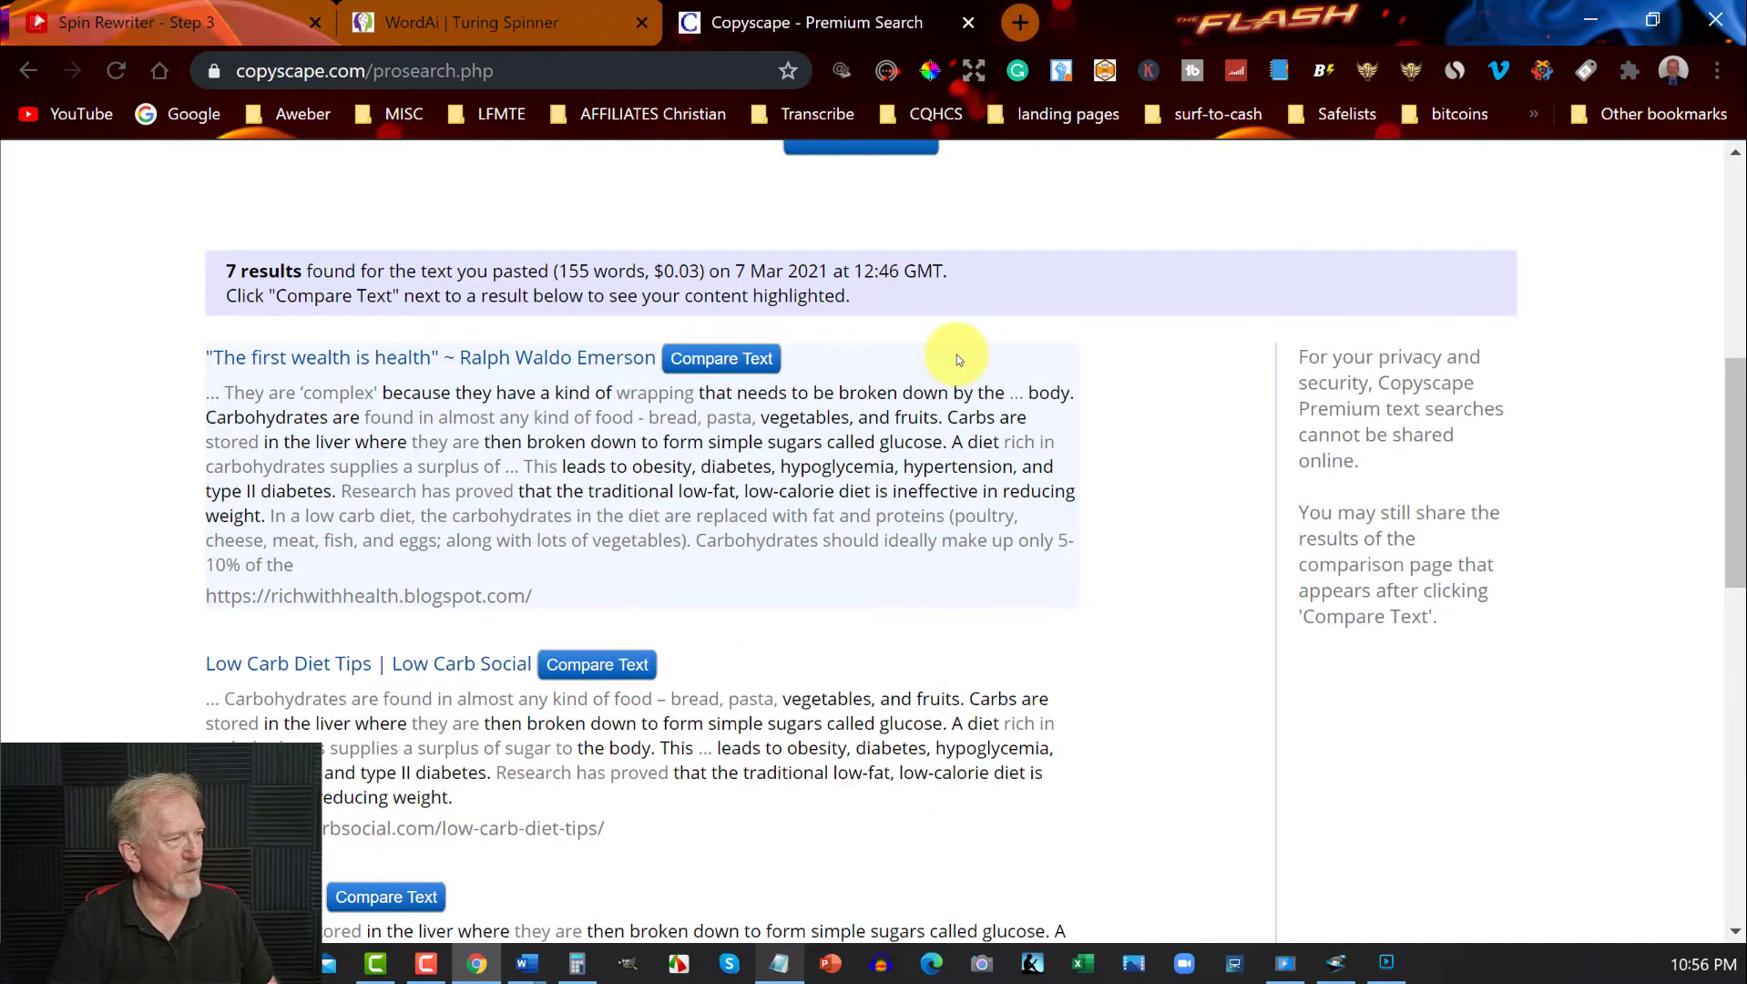
{"action": "scroll", "coordinate": [379, 394], "scroll_direction": "down", "scroll_amount": 2}
{"action": "scroll", "coordinate": [379, 394], "scroll_direction": "down", "scroll_amount": 7}
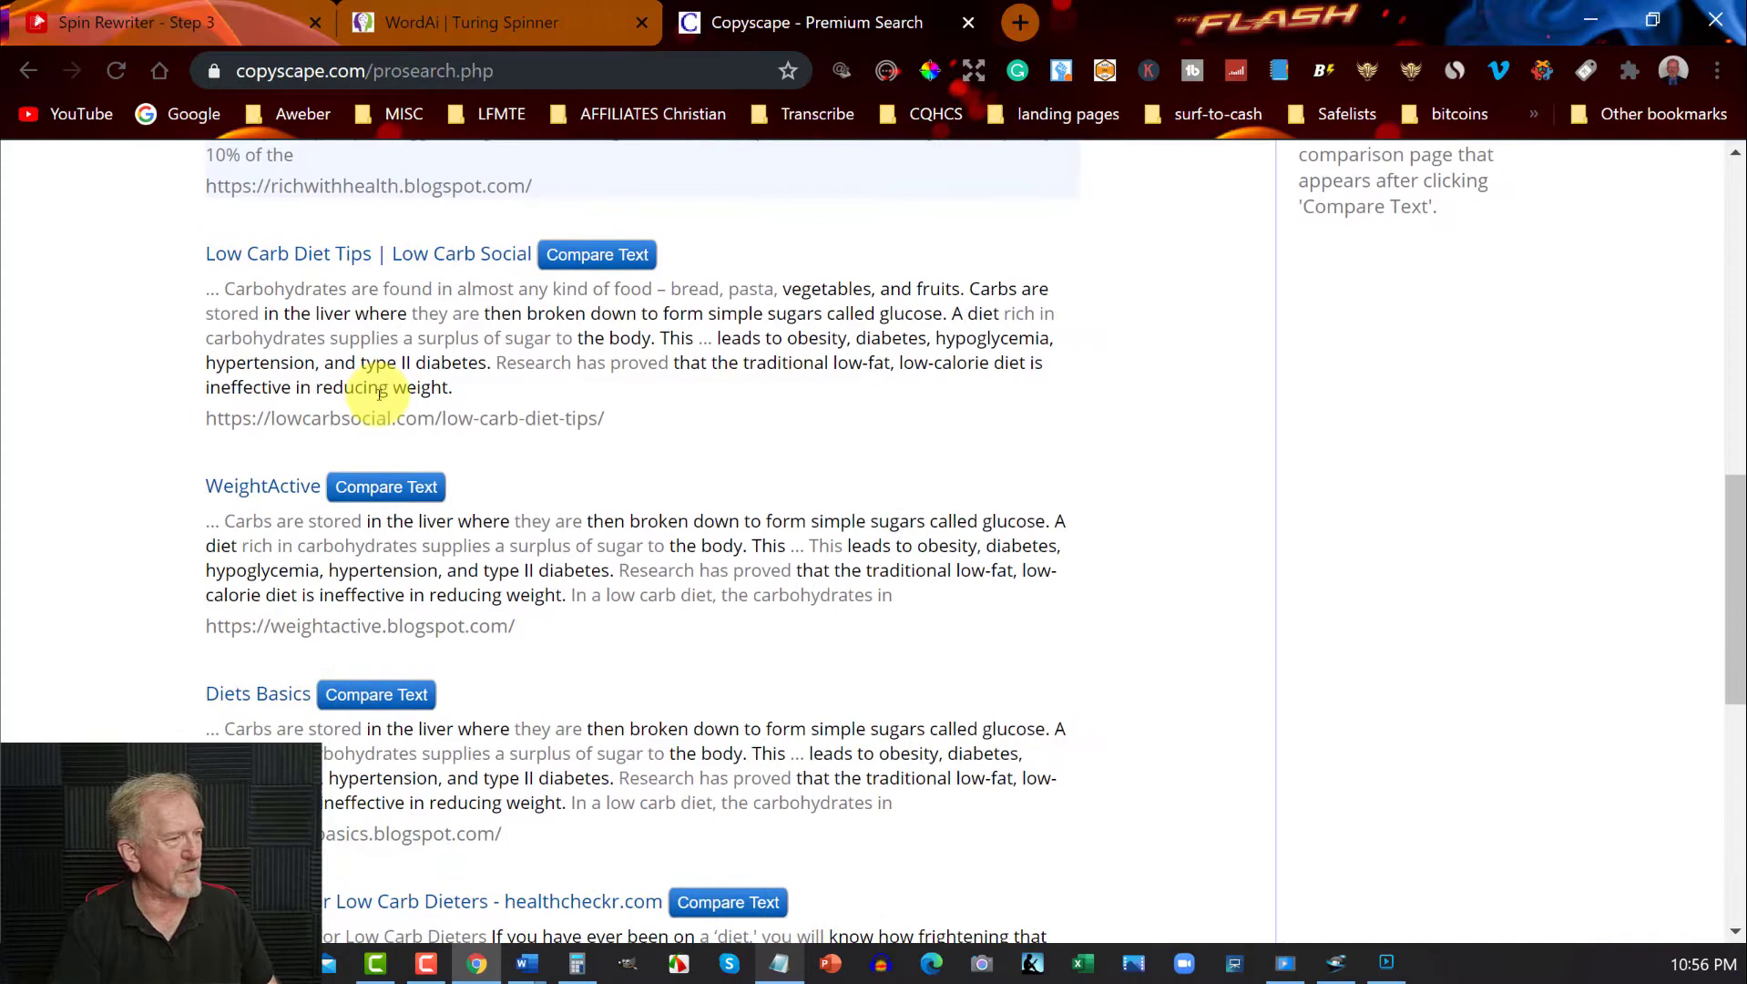
{"action": "scroll", "coordinate": [379, 397], "scroll_direction": "down", "scroll_amount": 3}
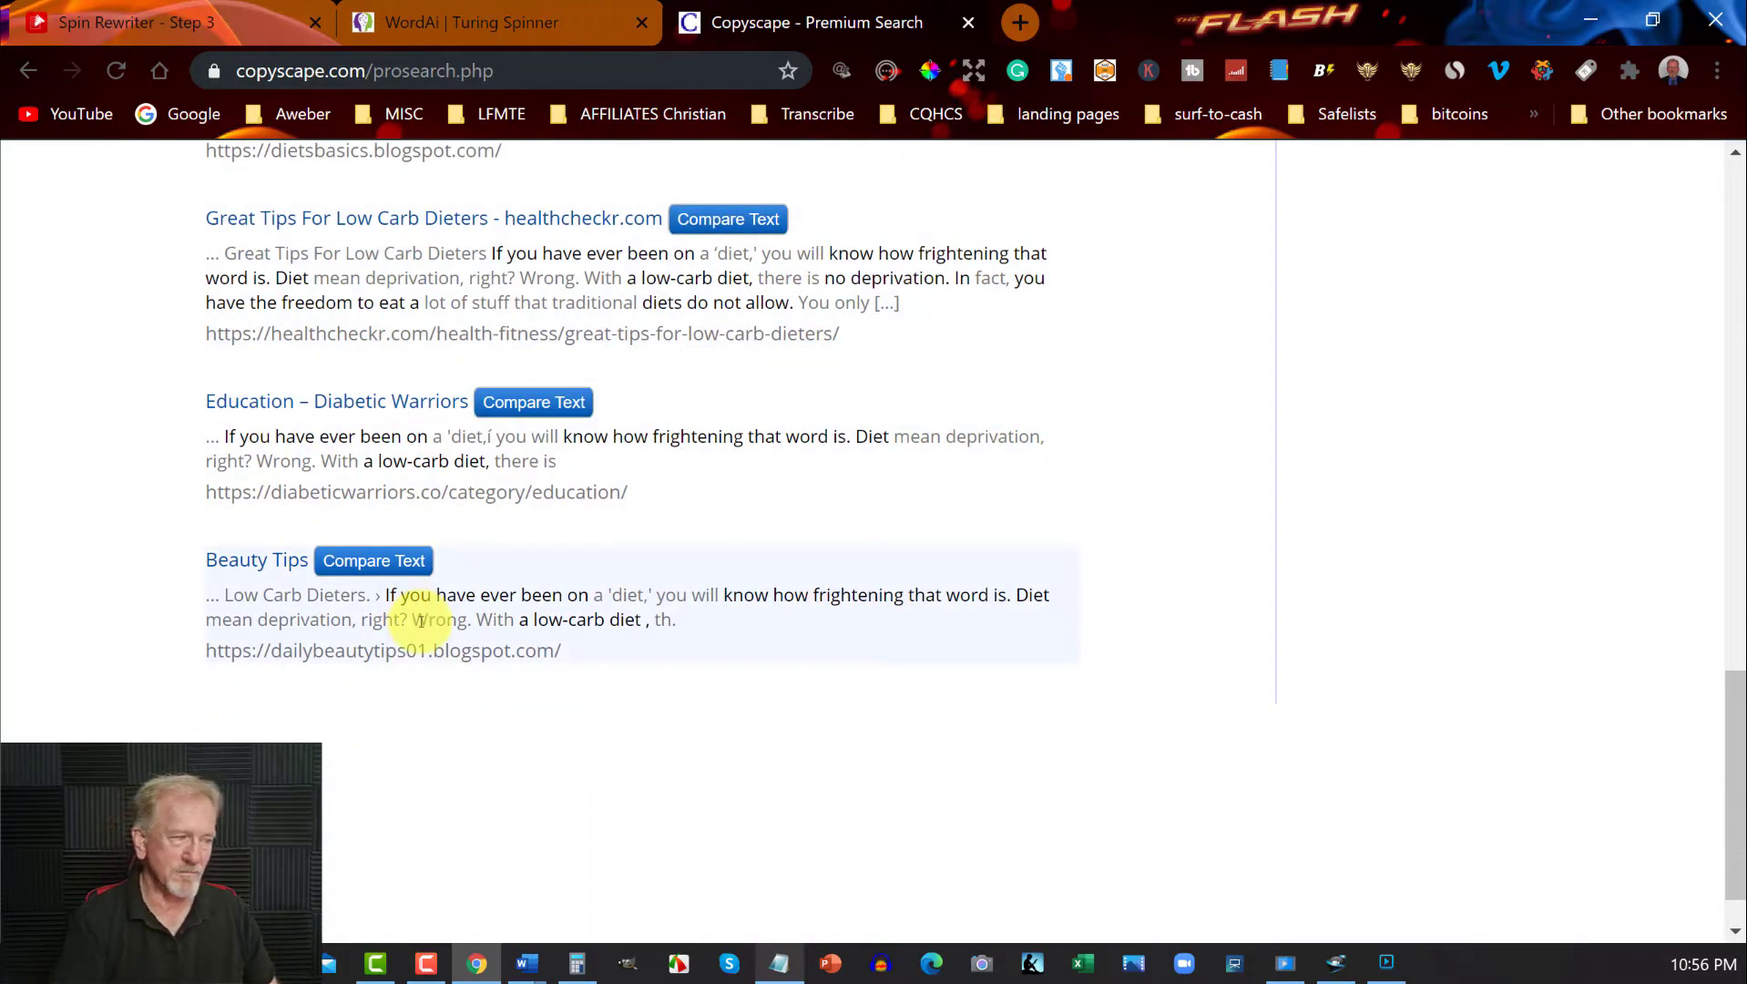
{"action": "scroll", "coordinate": [421, 619], "scroll_direction": "up", "scroll_amount": 15}
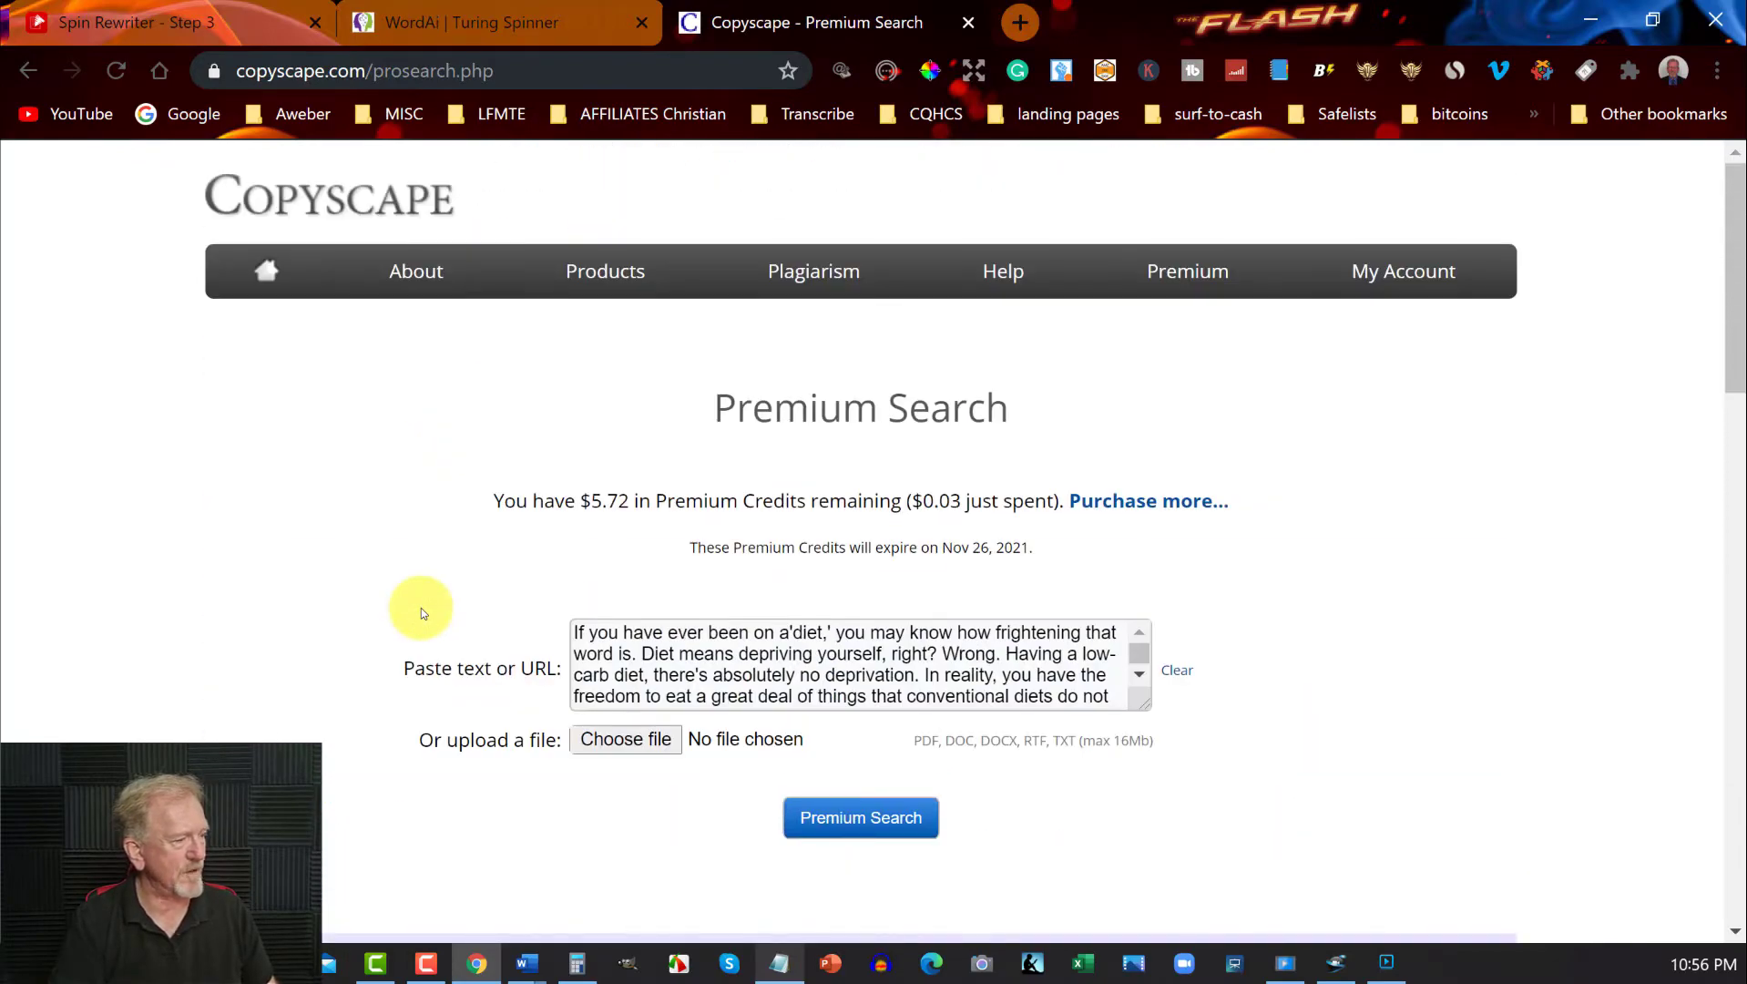
{"action": "scroll", "coordinate": [421, 610], "scroll_direction": "down", "scroll_amount": 10}
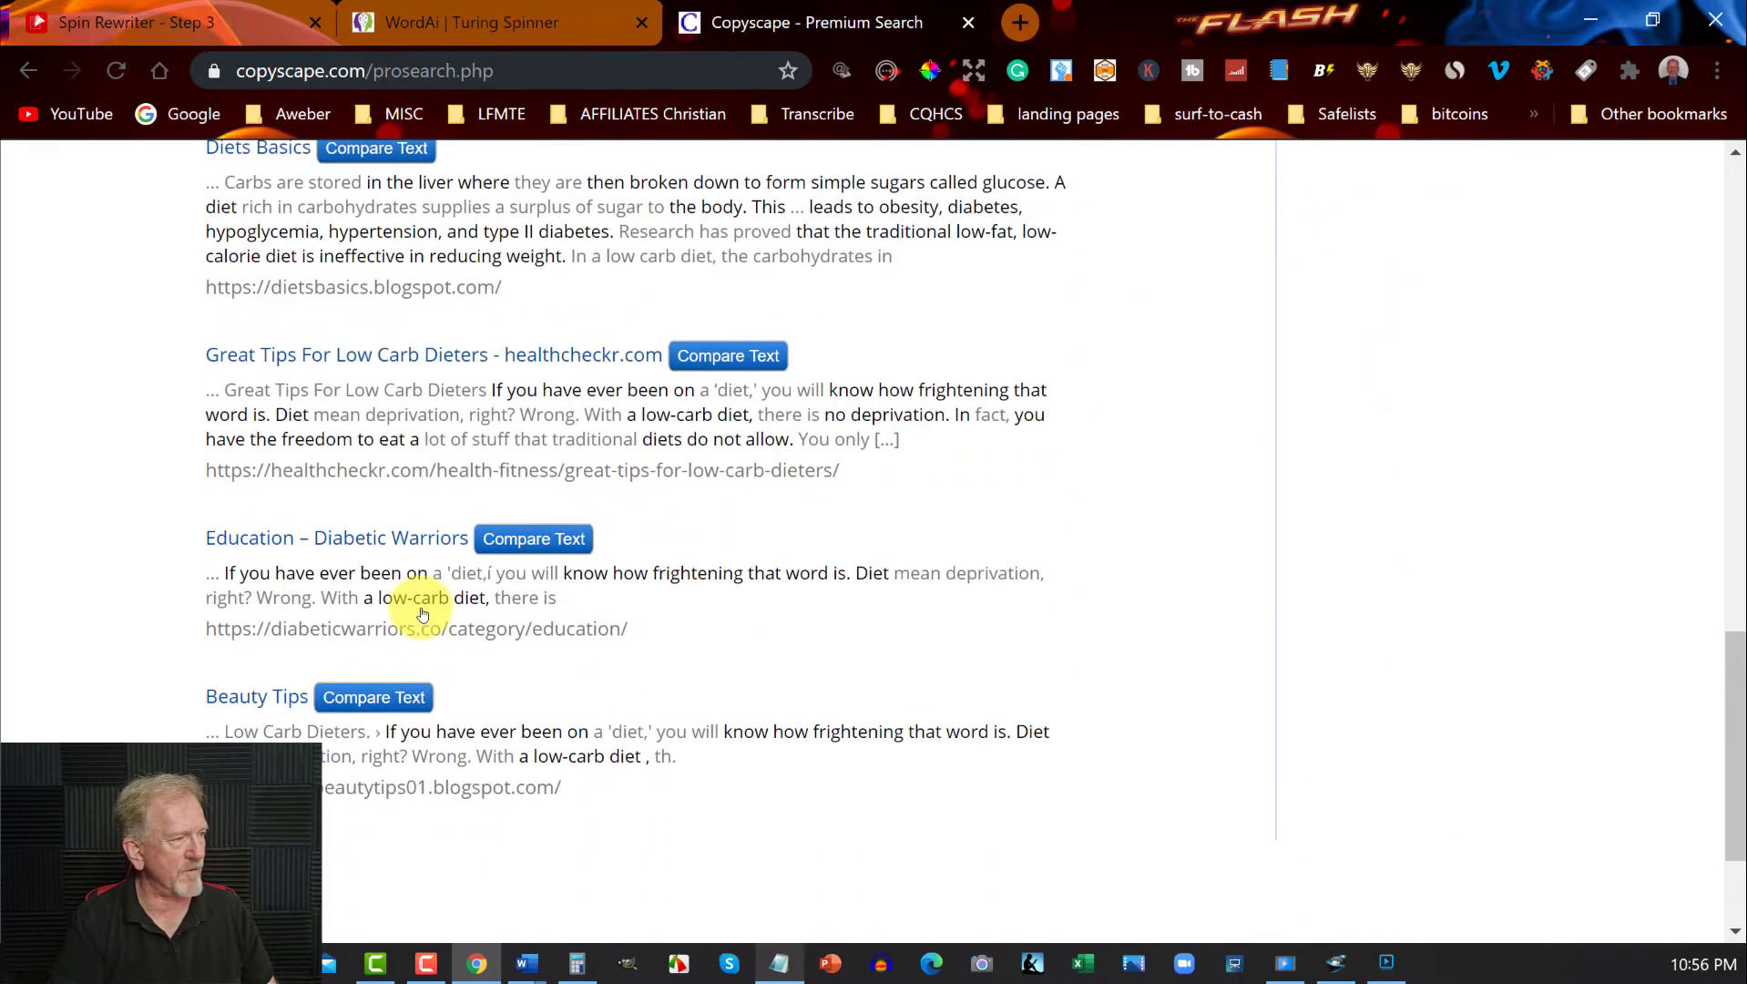
{"action": "left_click", "coordinate": [527, 963]}
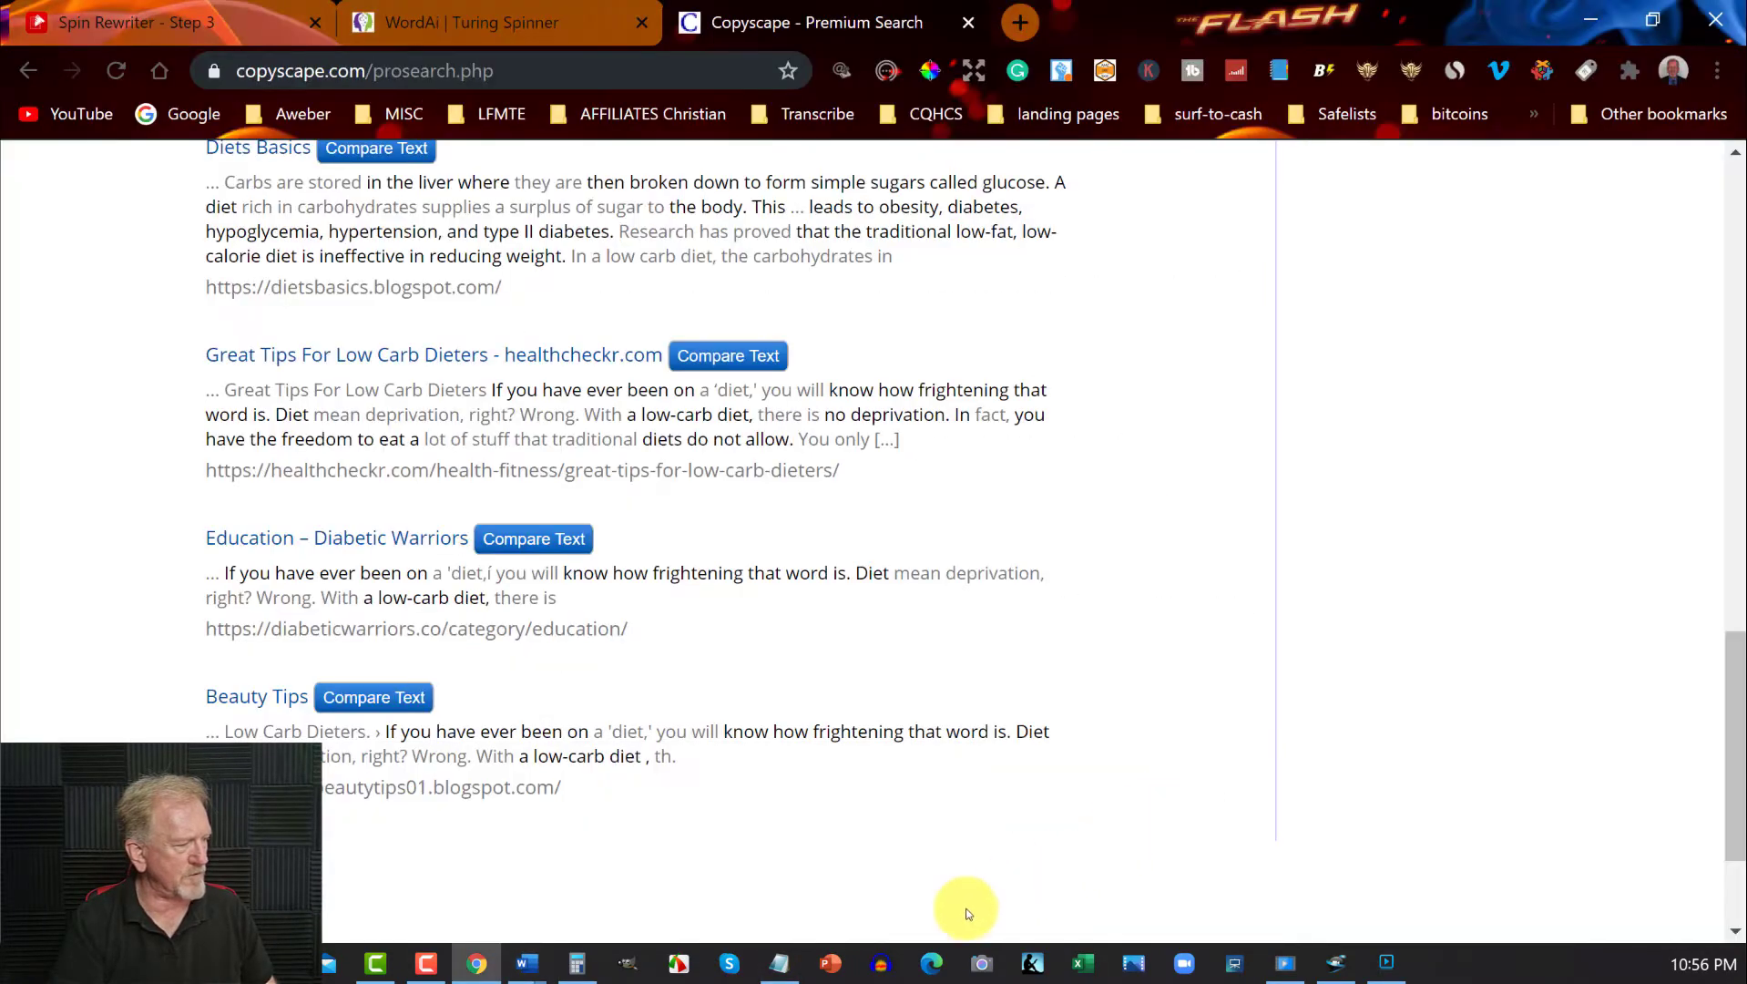
- Copy the Notepad article's second paragraph, starting 'In a low carb diet', then minimize Notepad
{"action": "mouse_move", "coordinate": [778, 963]}
{"action": "left_click", "coordinate": [798, 921]}
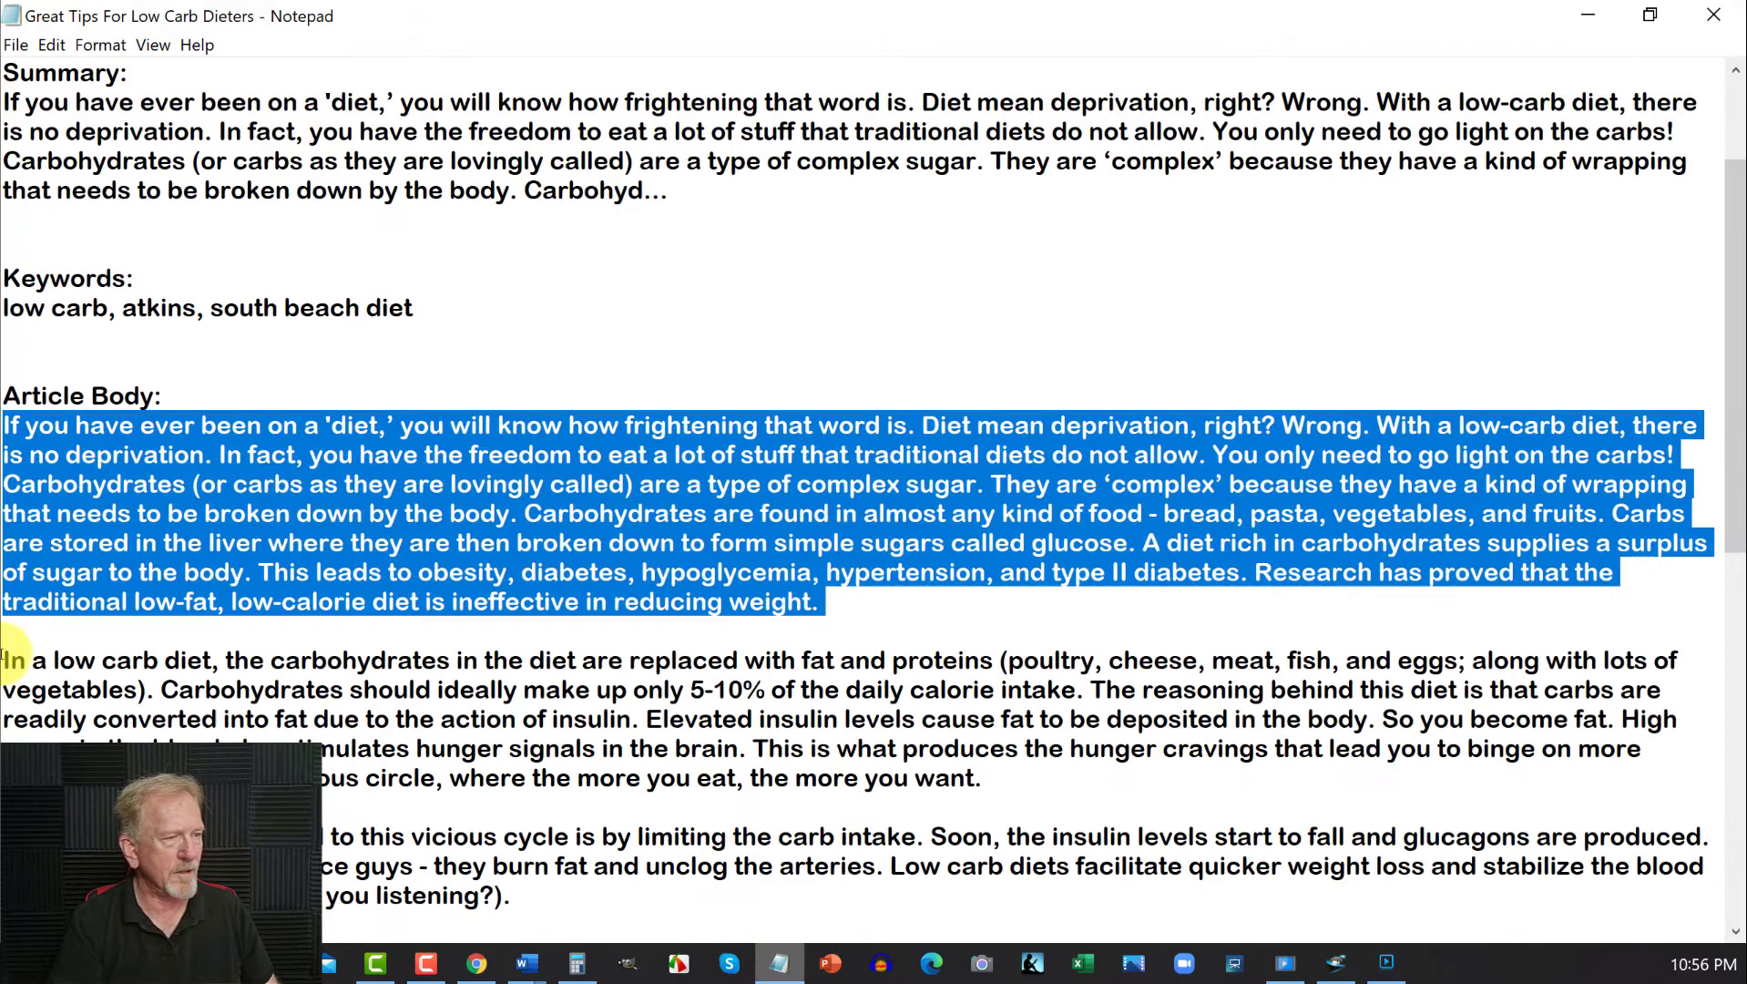
{"action": "scroll", "coordinate": [438, 474], "scroll_direction": "down", "scroll_amount": 2}
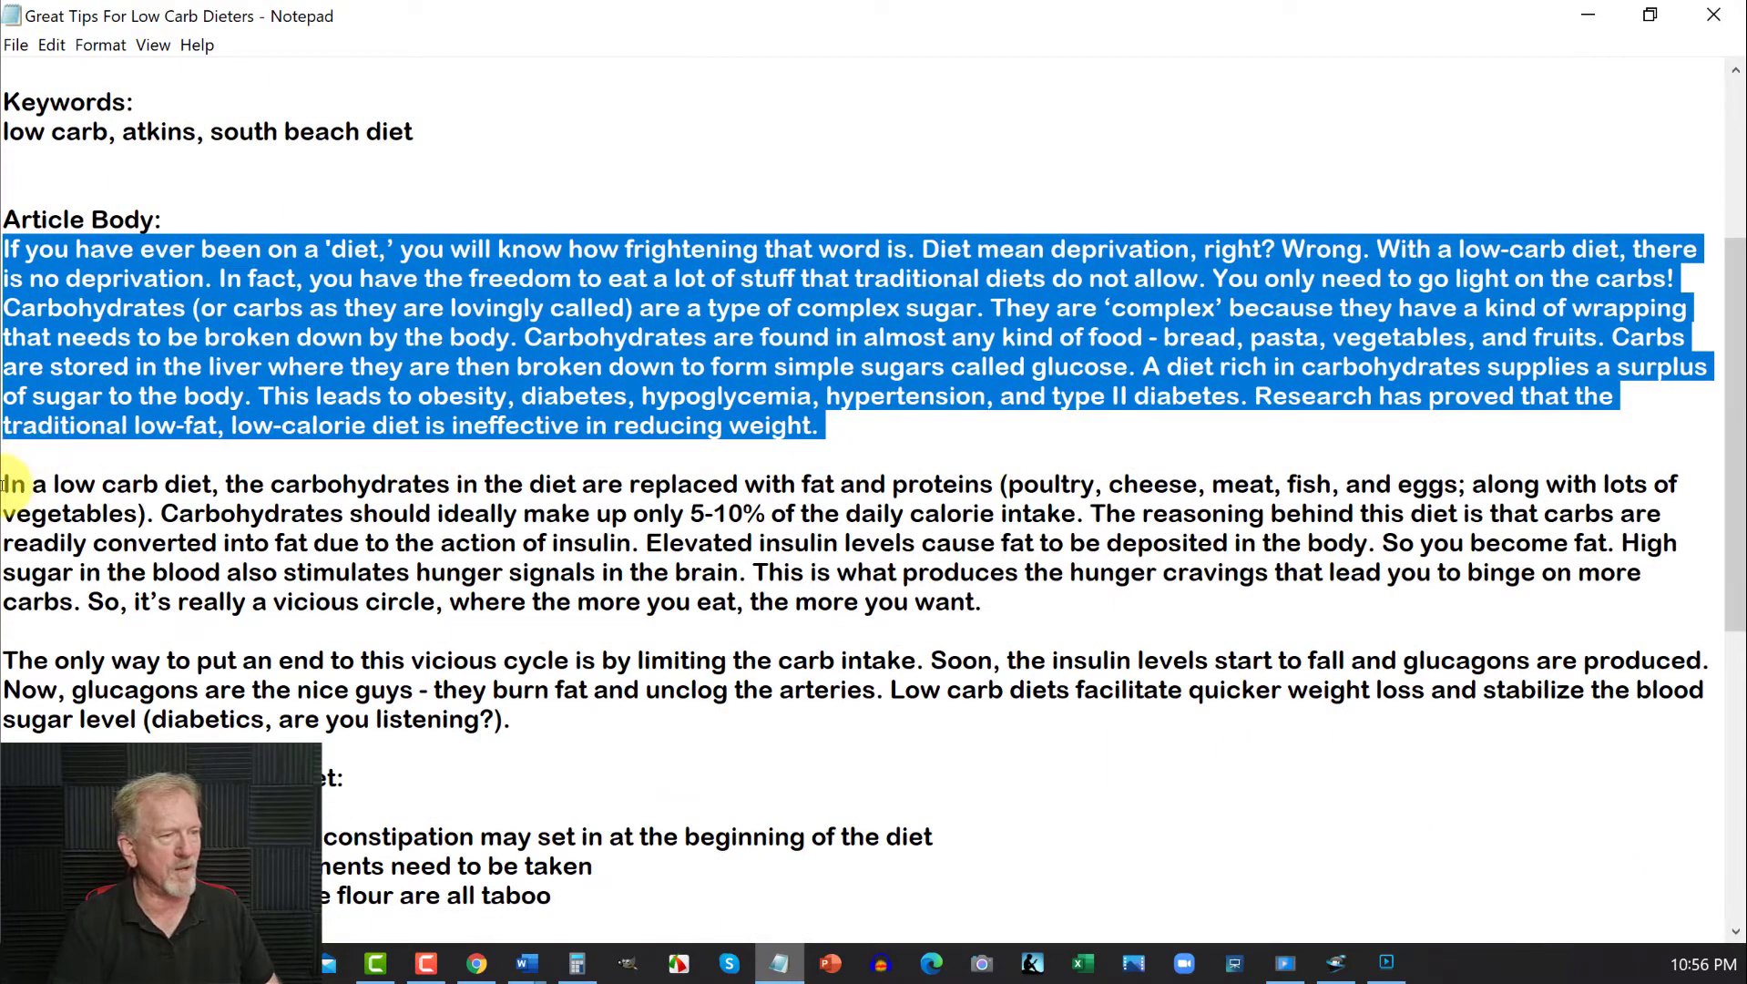
{"action": "left_click_drag", "start_coordinate": [5, 484], "coordinate": [994, 605]}
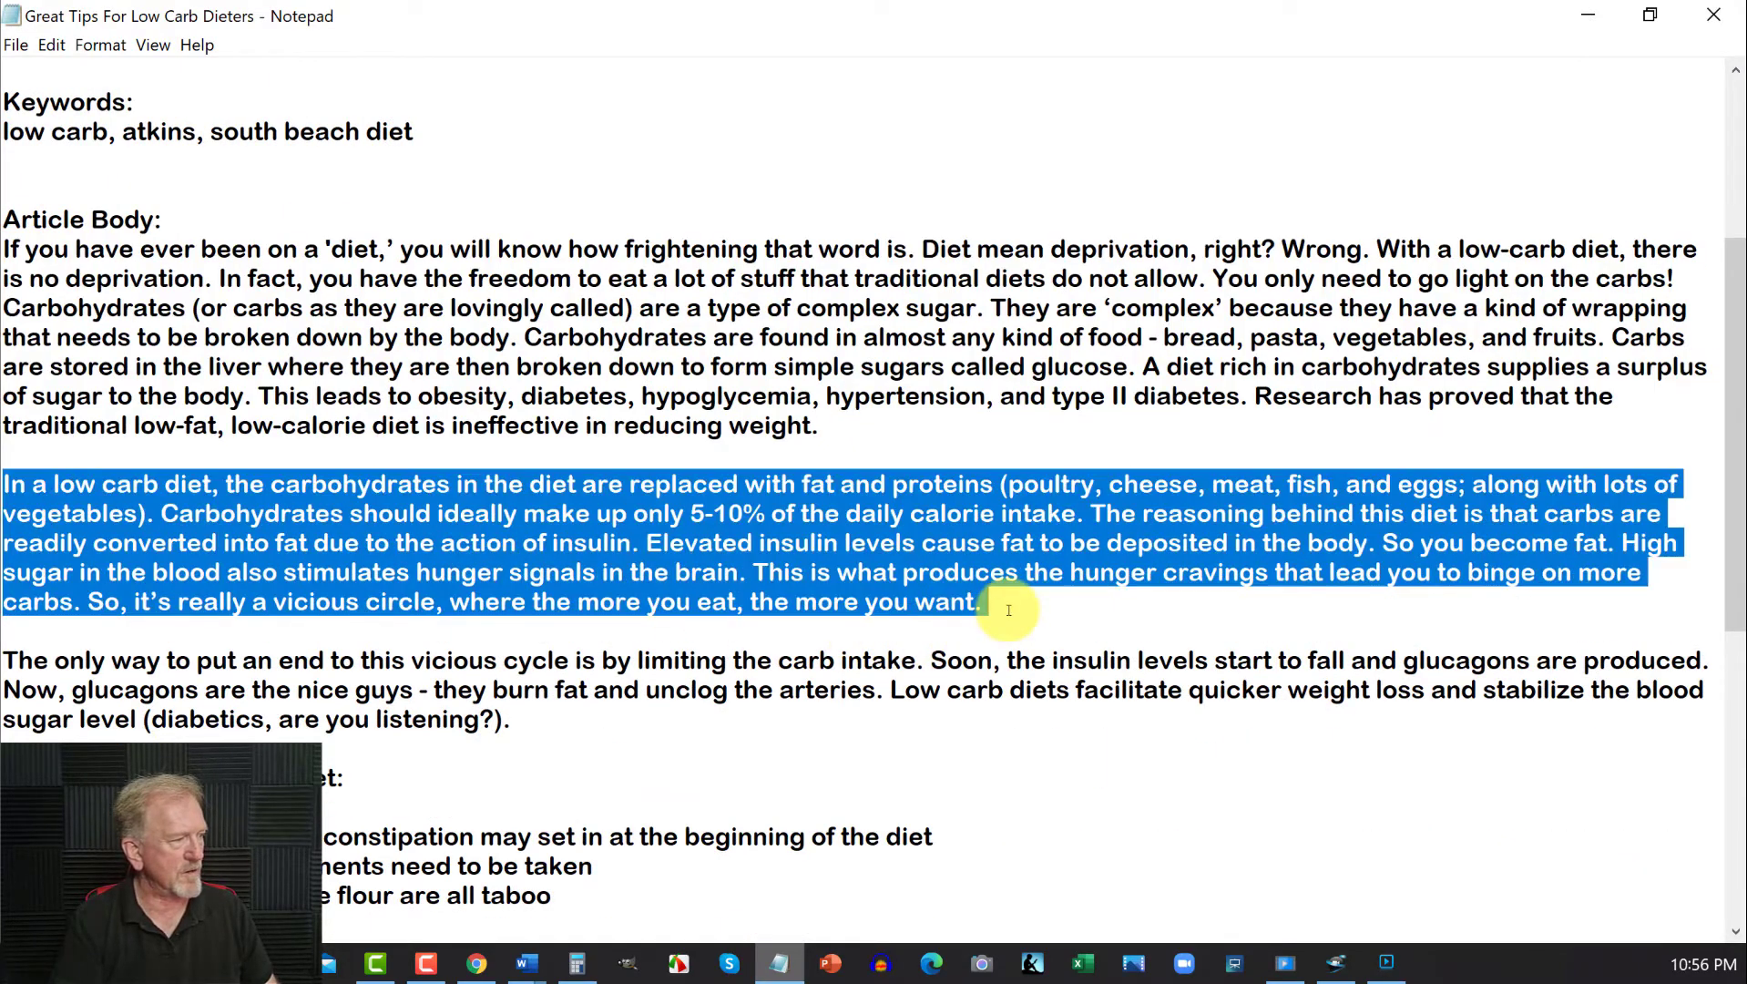
{"action": "right_click", "coordinate": [646, 501]}
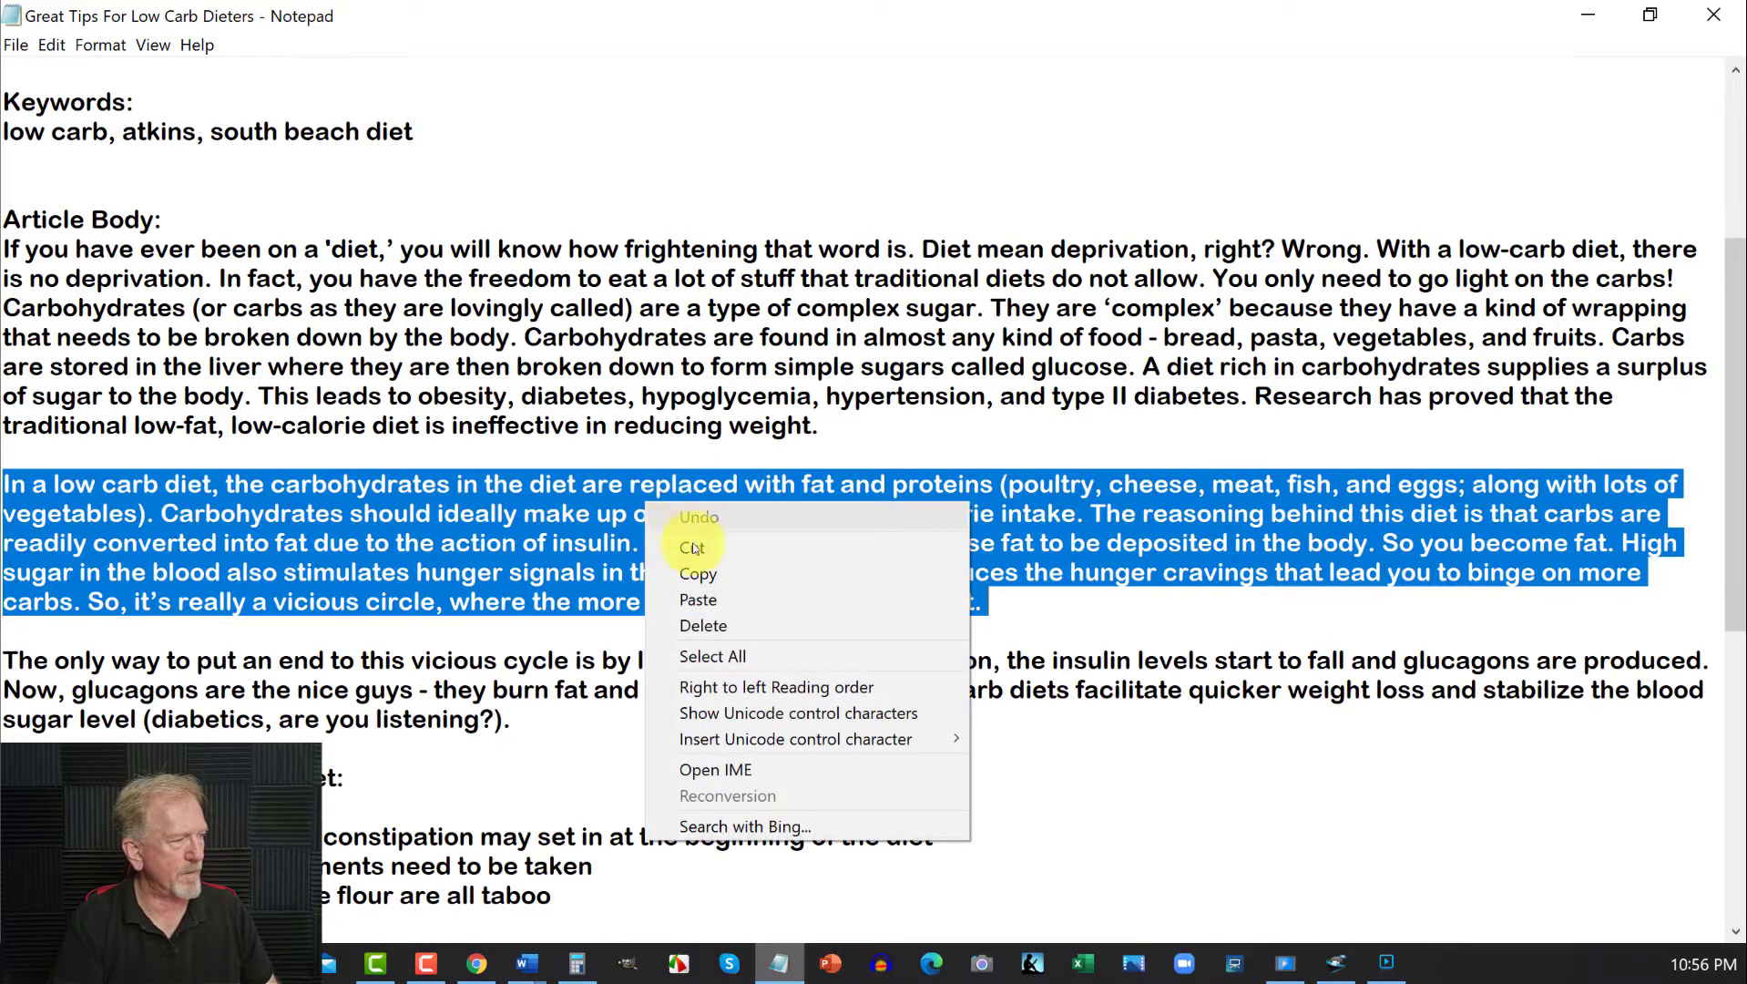
{"action": "left_click", "coordinate": [694, 581]}
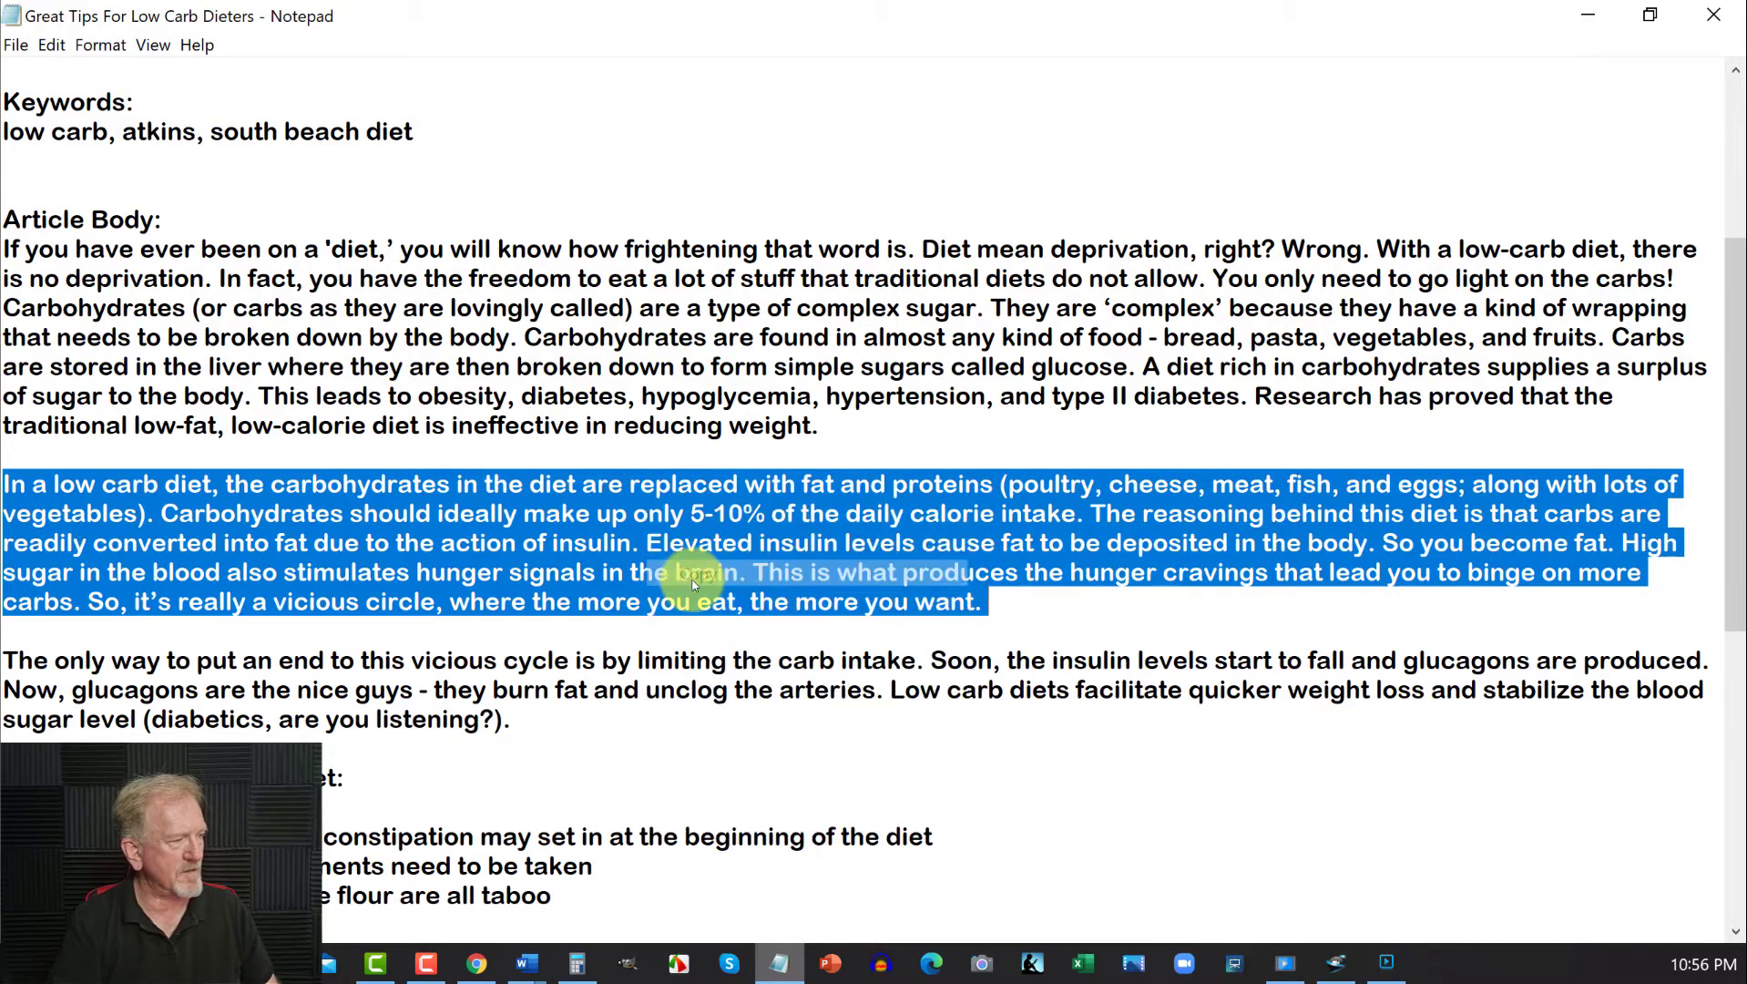
{"action": "left_click", "coordinate": [1587, 14]}
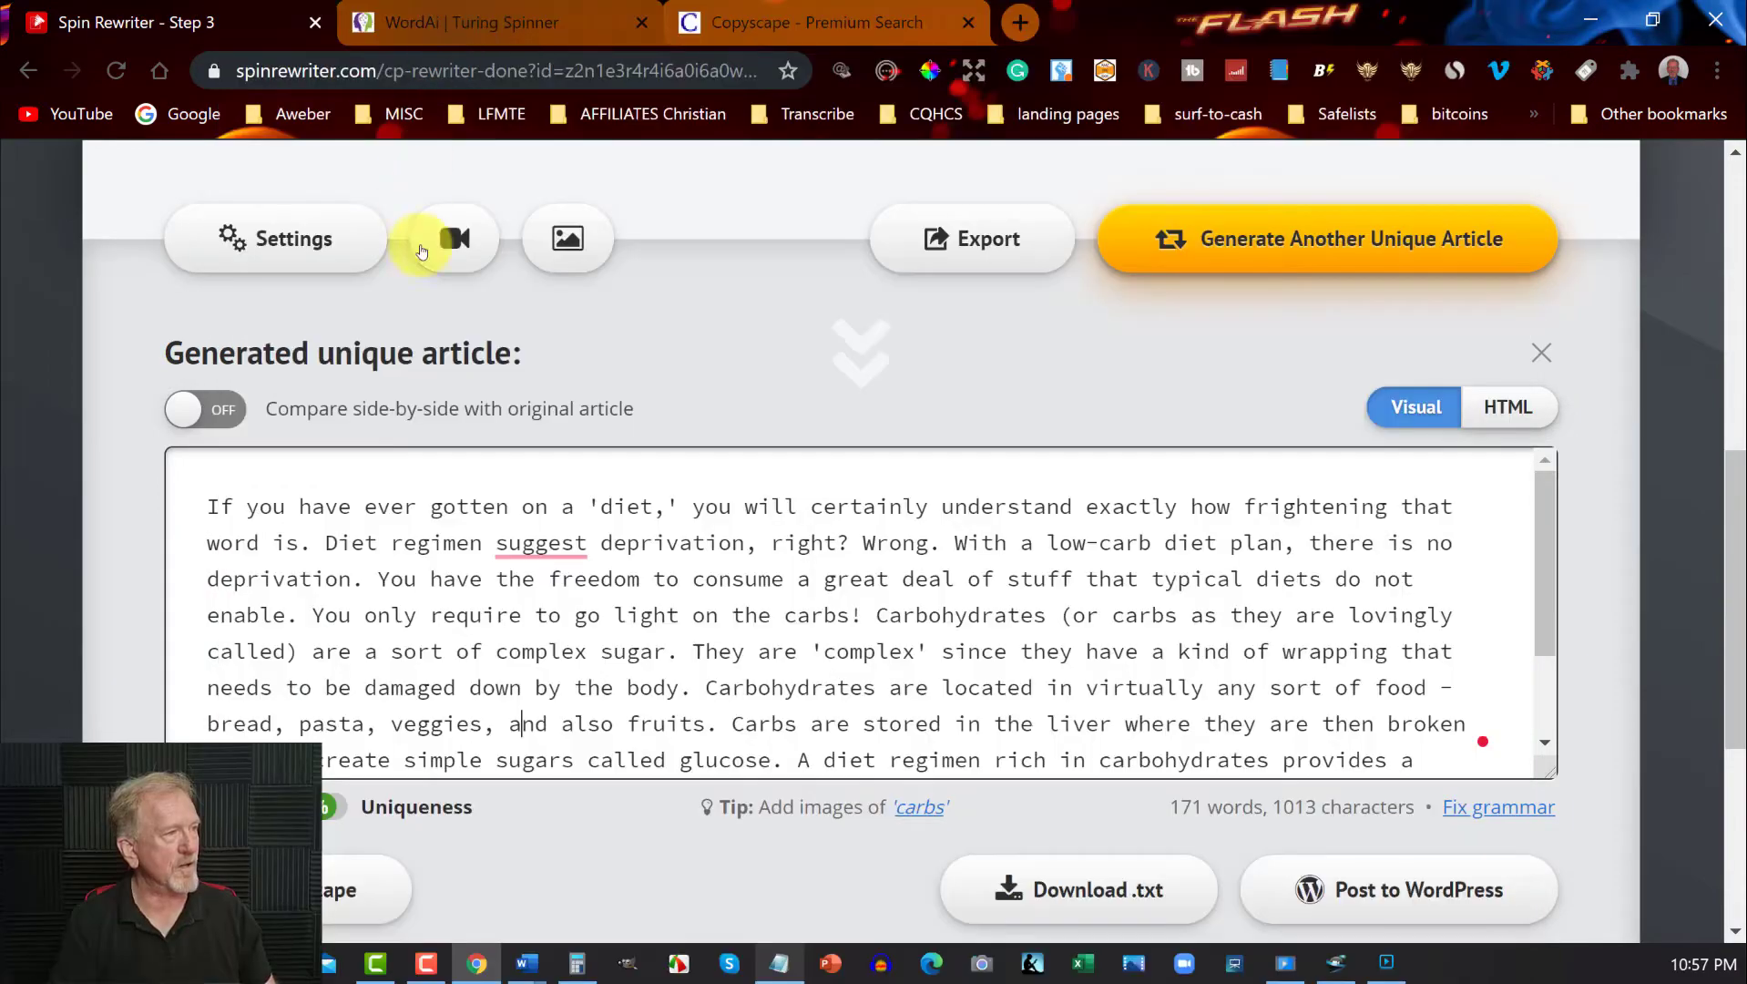
- Paste the low-carb paragraph into a new Spin Rewriter article, rewrite it and finalize it
{"action": "scroll", "coordinate": [704, 284], "scroll_direction": "up", "scroll_amount": 6}
{"action": "scroll", "coordinate": [704, 284], "scroll_direction": "up", "scroll_amount": 2}
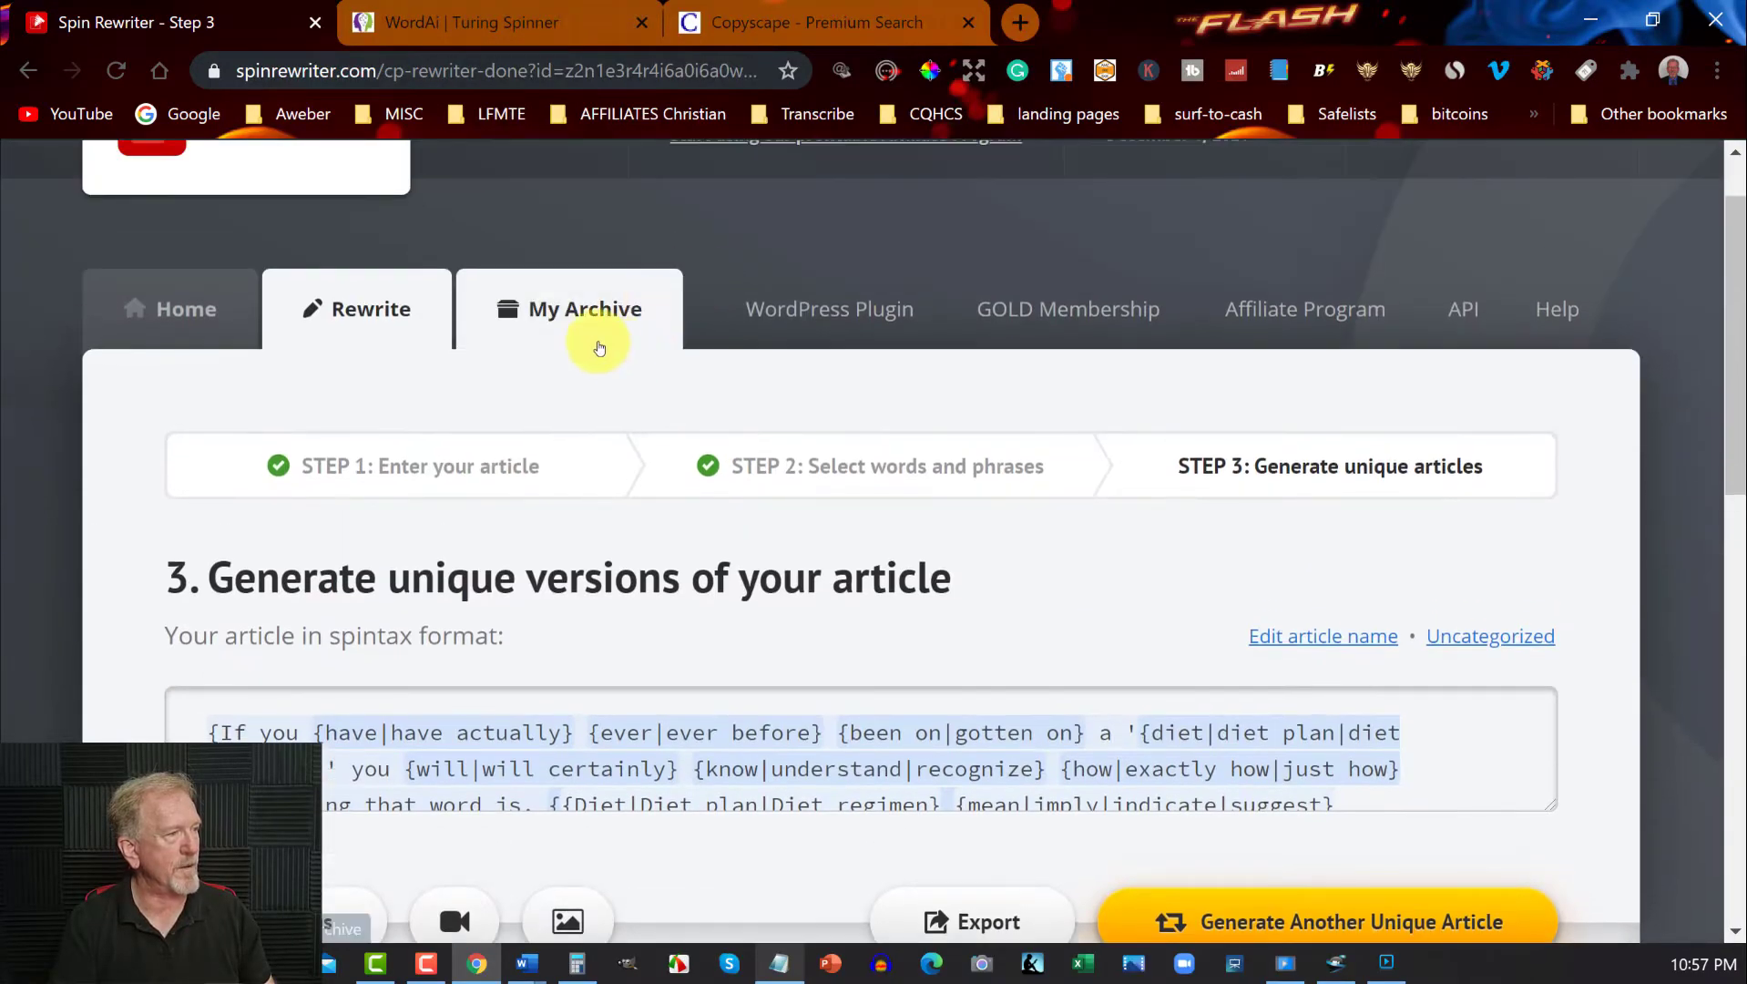
{"action": "left_click", "coordinate": [357, 301]}
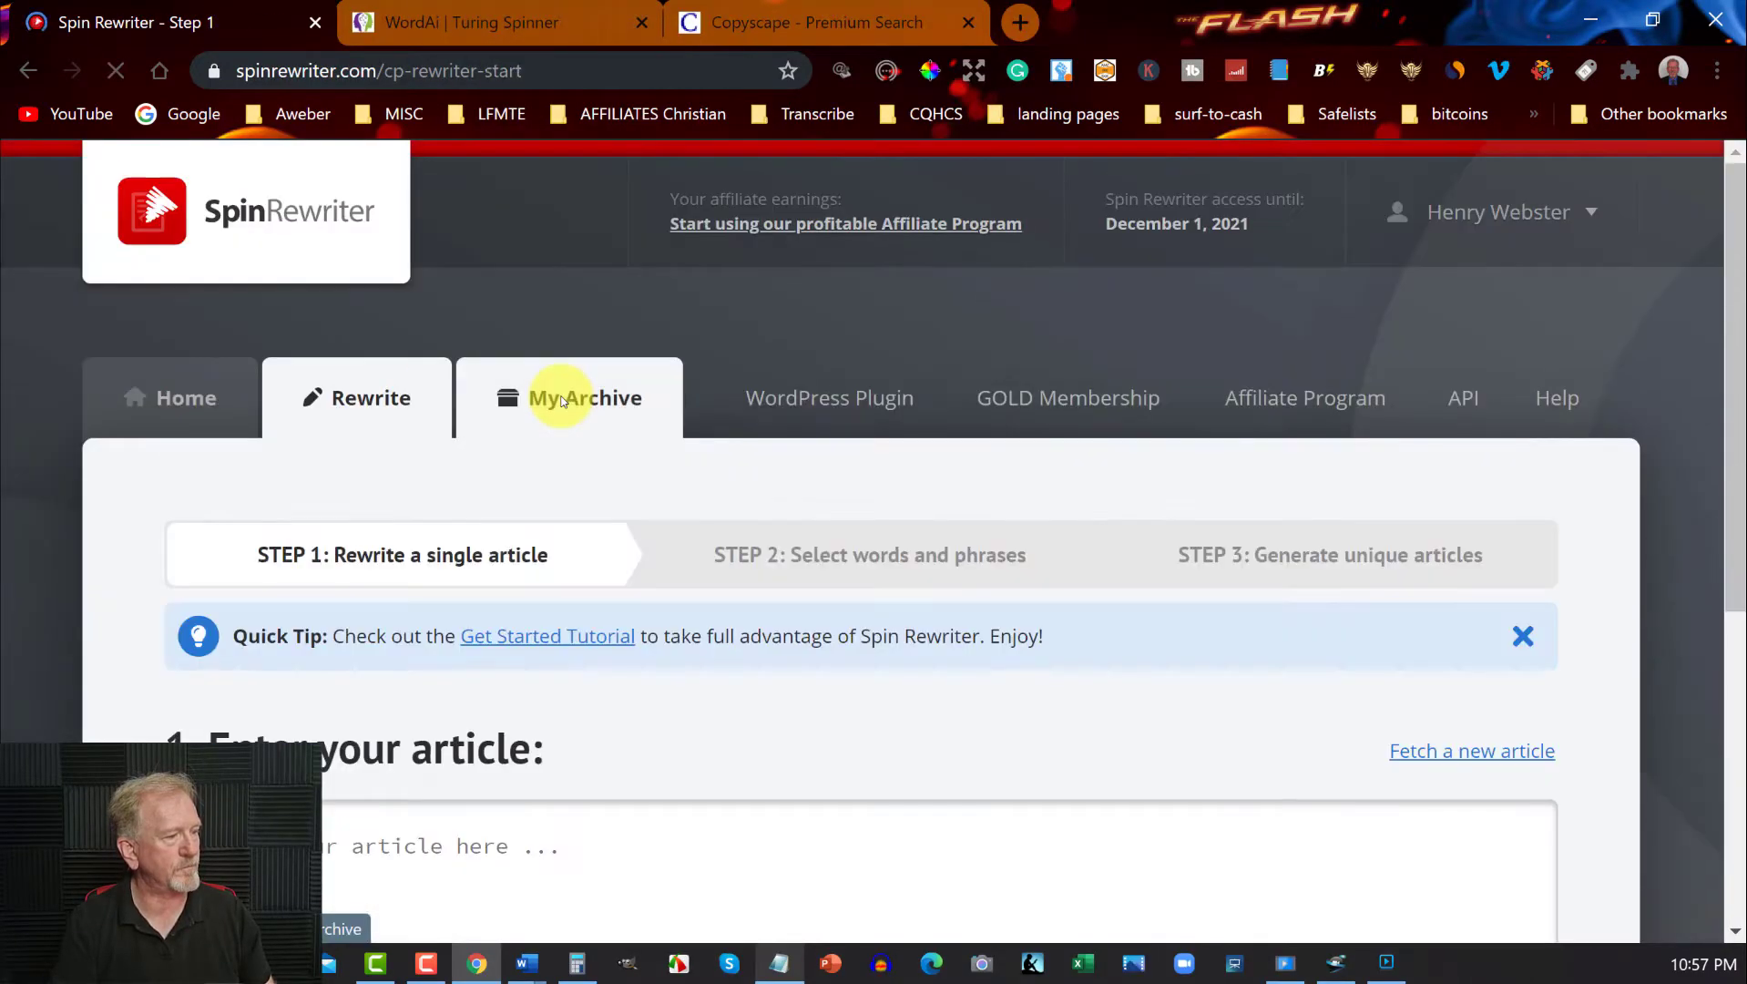
{"action": "scroll", "coordinate": [510, 415], "scroll_direction": "down", "scroll_amount": 5}
{"action": "left_click", "coordinate": [215, 445]}
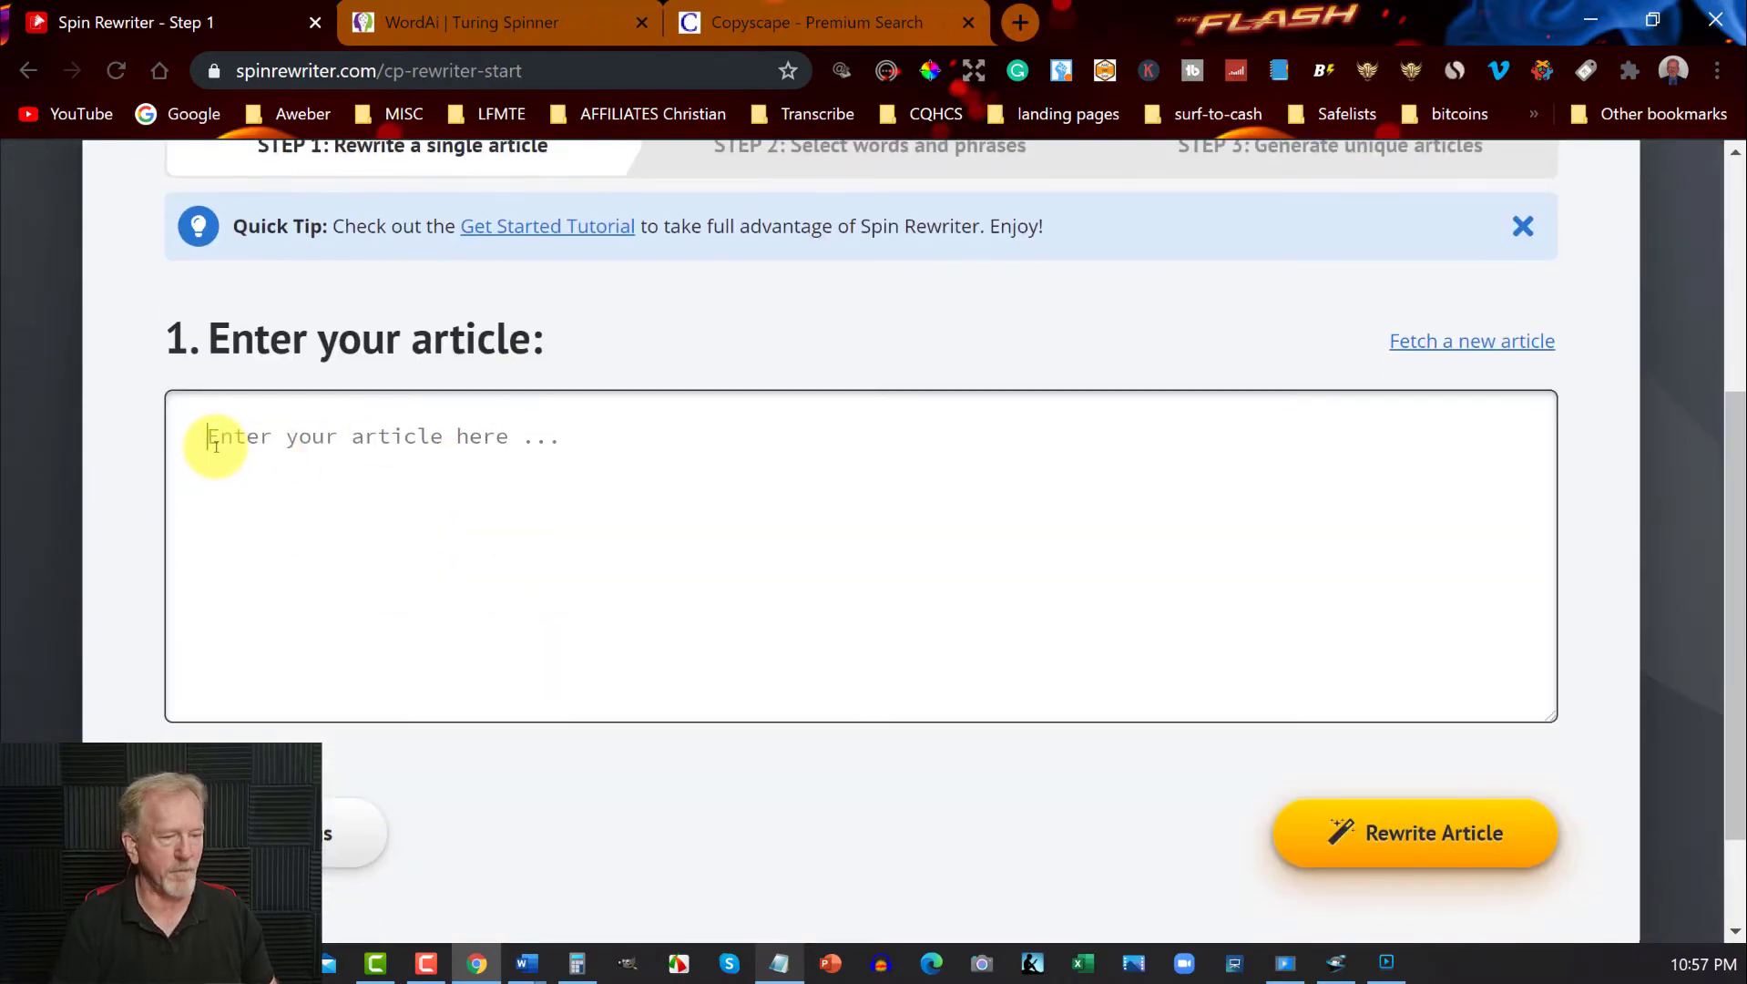
{"action": "key", "text": "ctrl+v"}
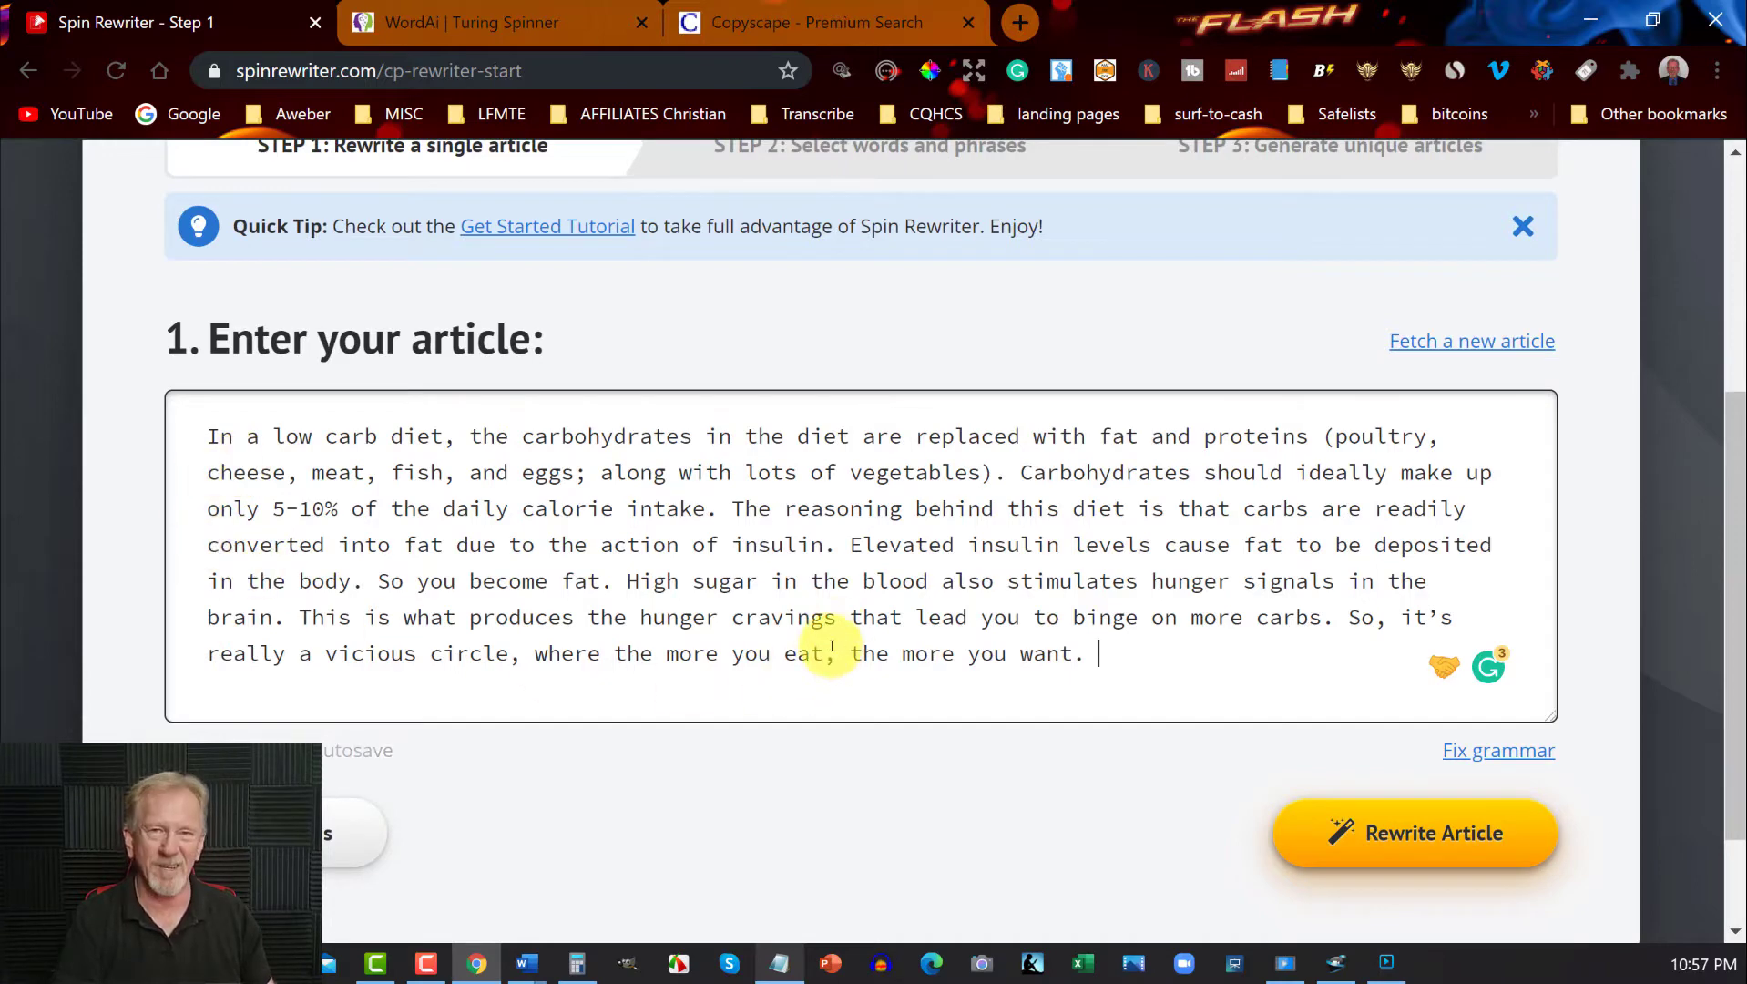
{"action": "left_click", "coordinate": [1401, 830]}
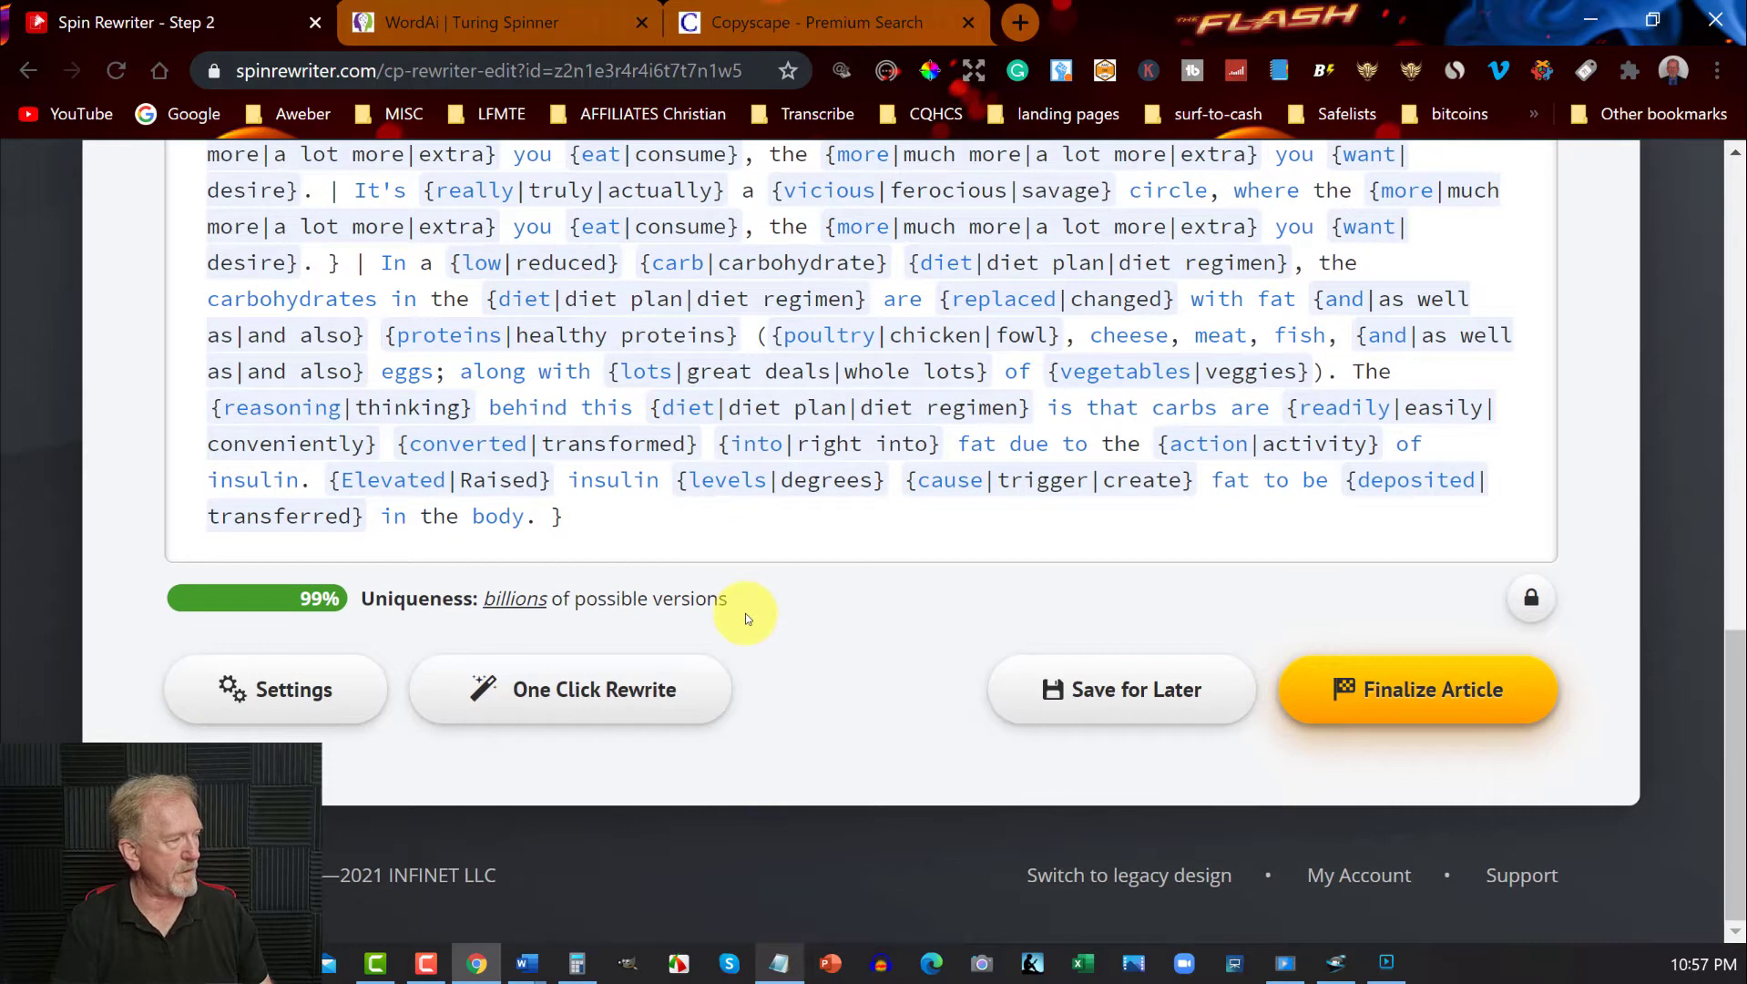
{"action": "left_click", "coordinate": [1402, 685]}
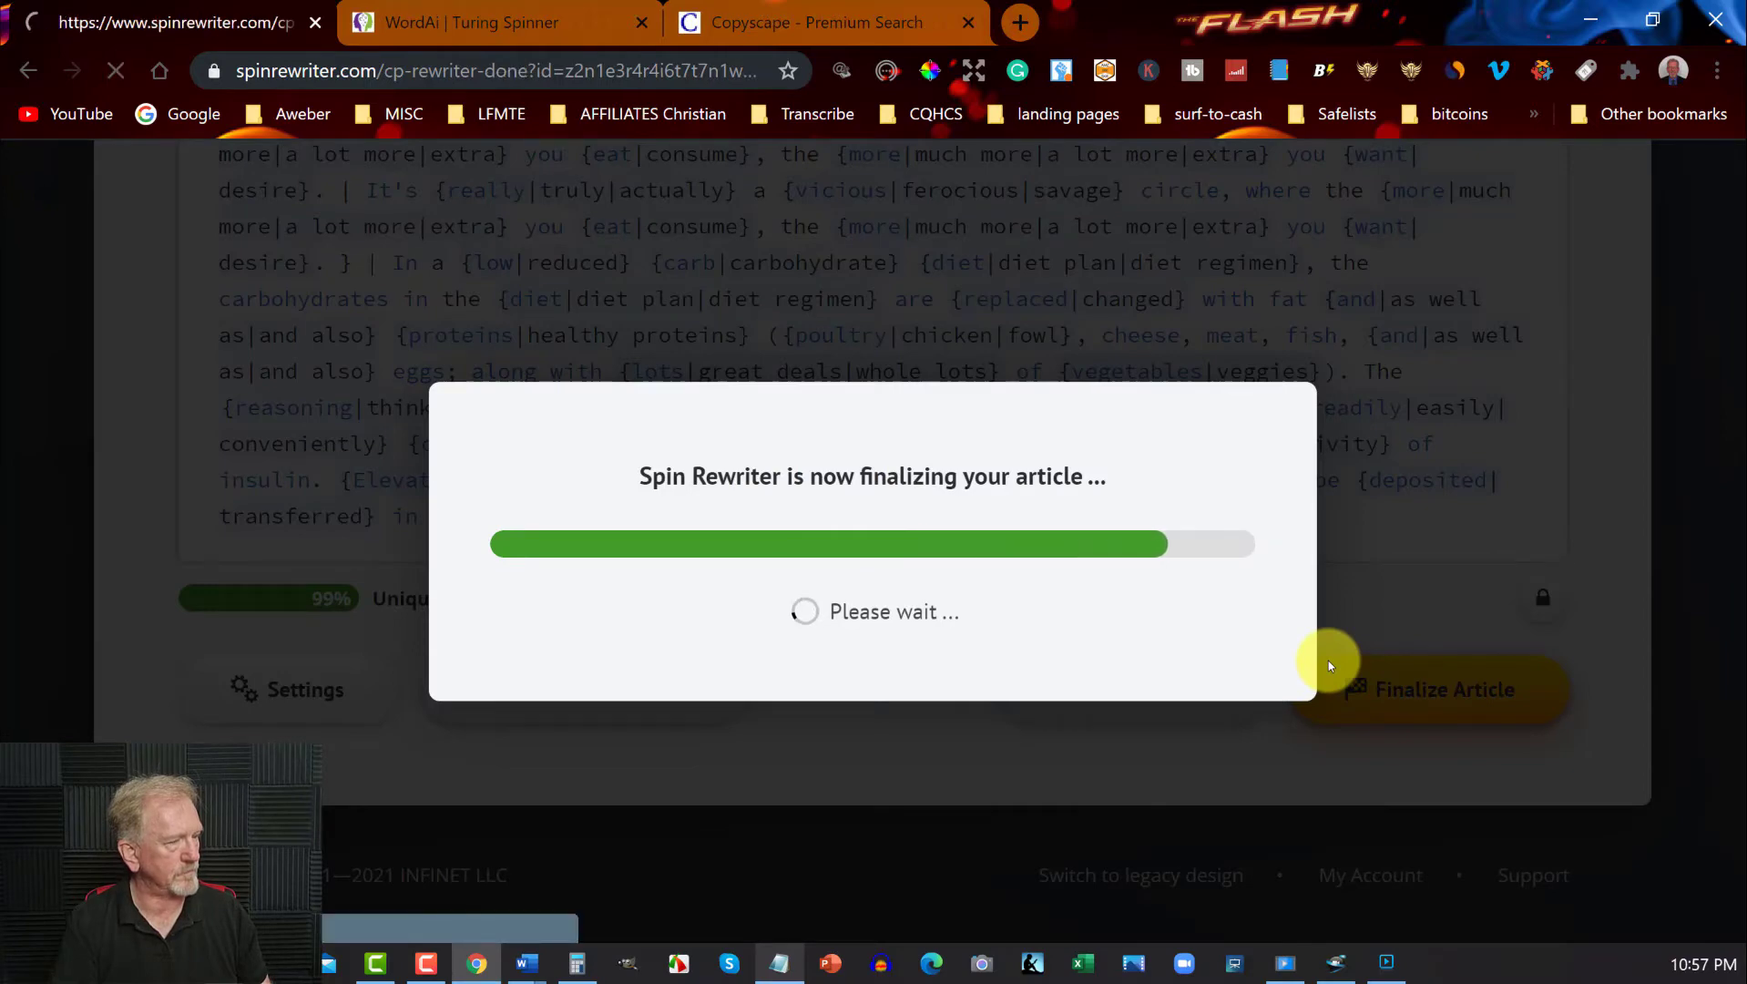
- Generate two successive unique versions of the finalized article
{"action": "scroll", "coordinate": [719, 592], "scroll_direction": "down", "scroll_amount": 10}
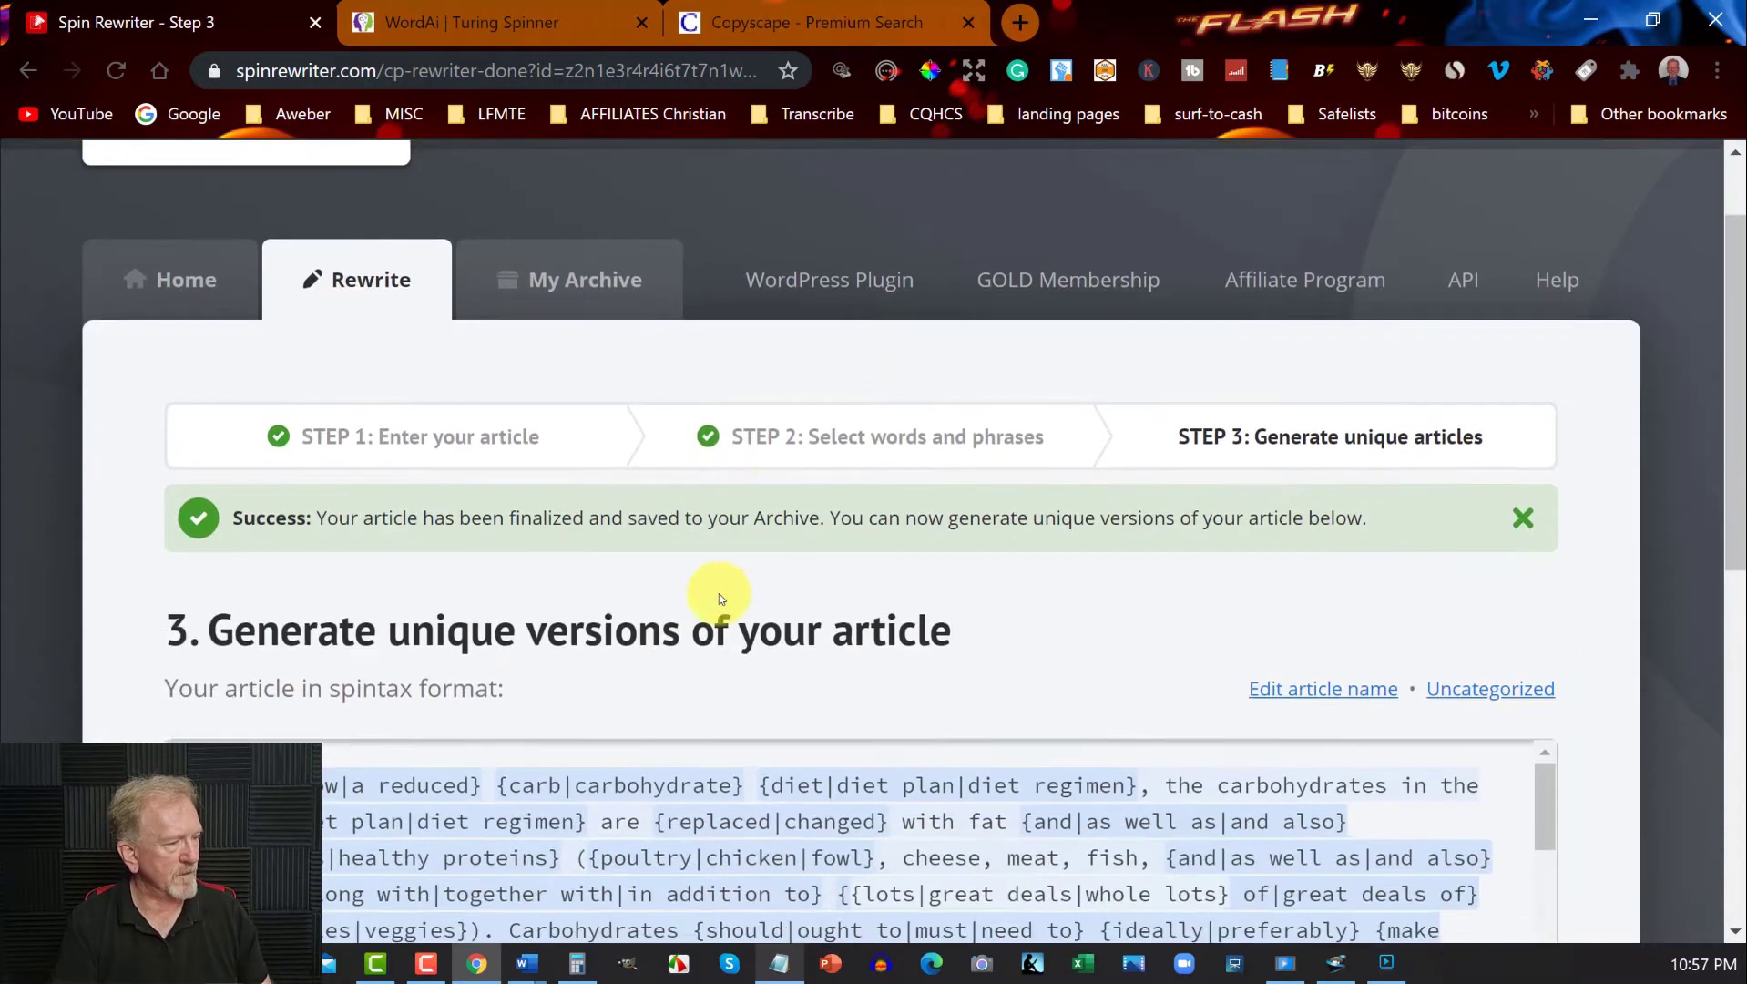
{"action": "left_click", "coordinate": [1417, 499]}
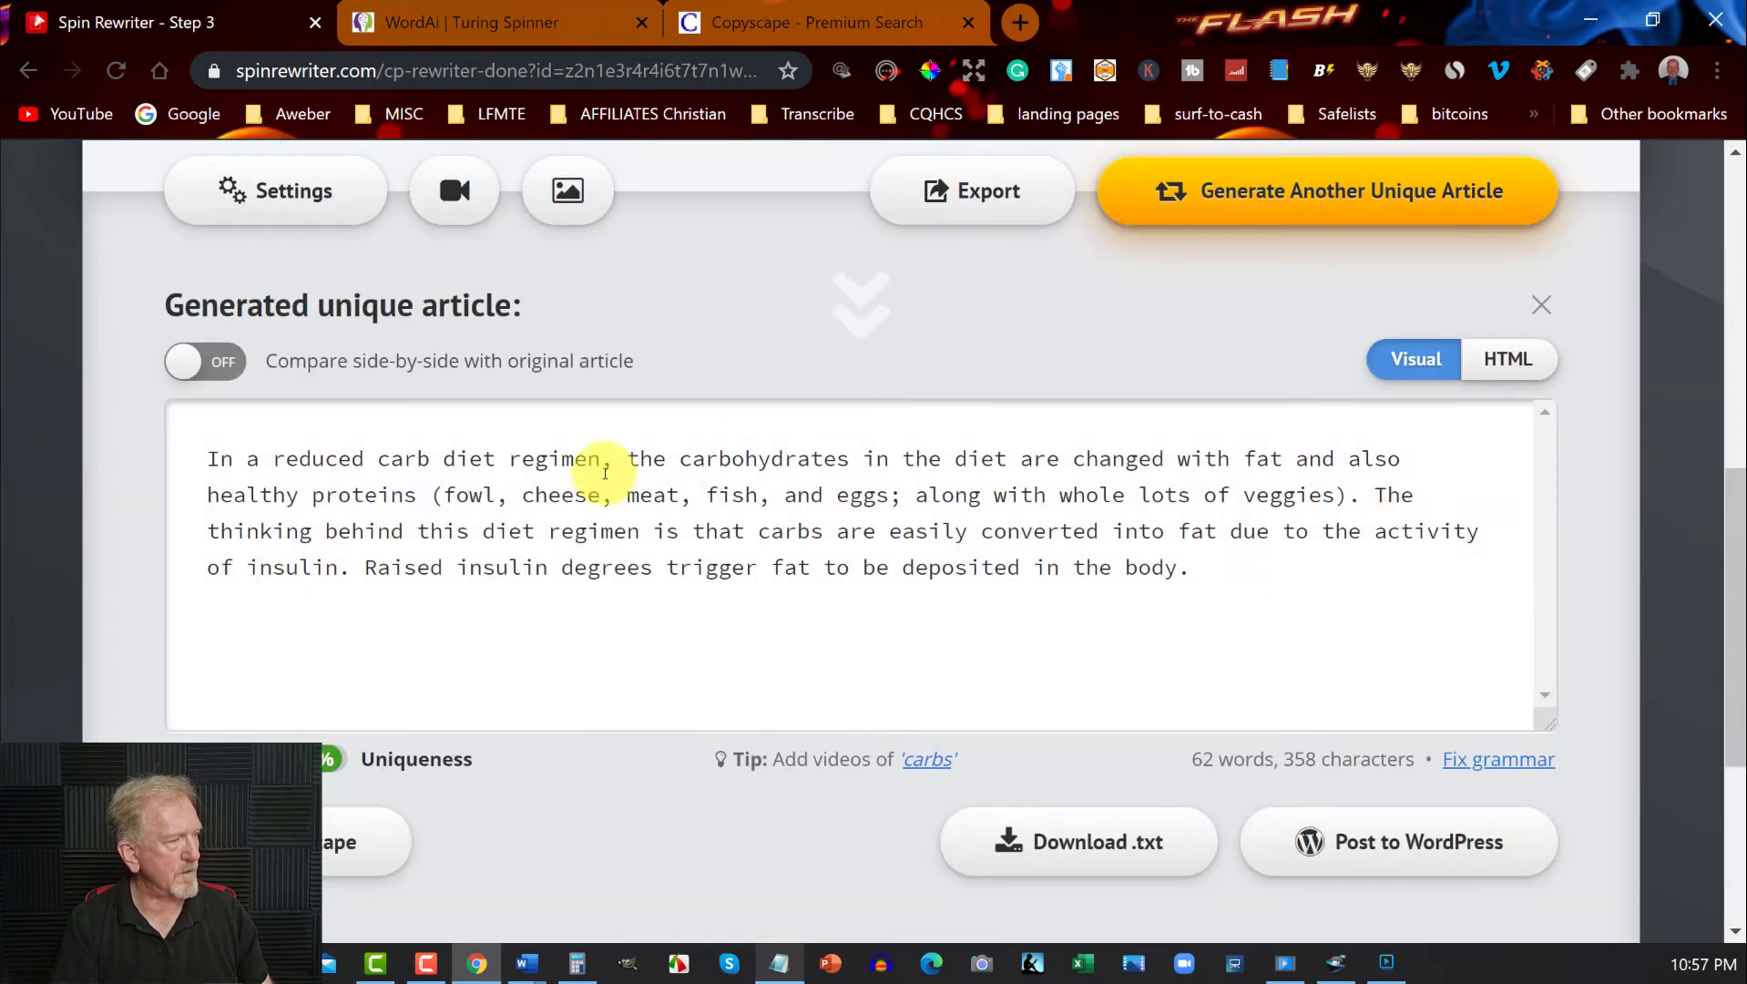
{"action": "left_click", "coordinate": [1249, 185]}
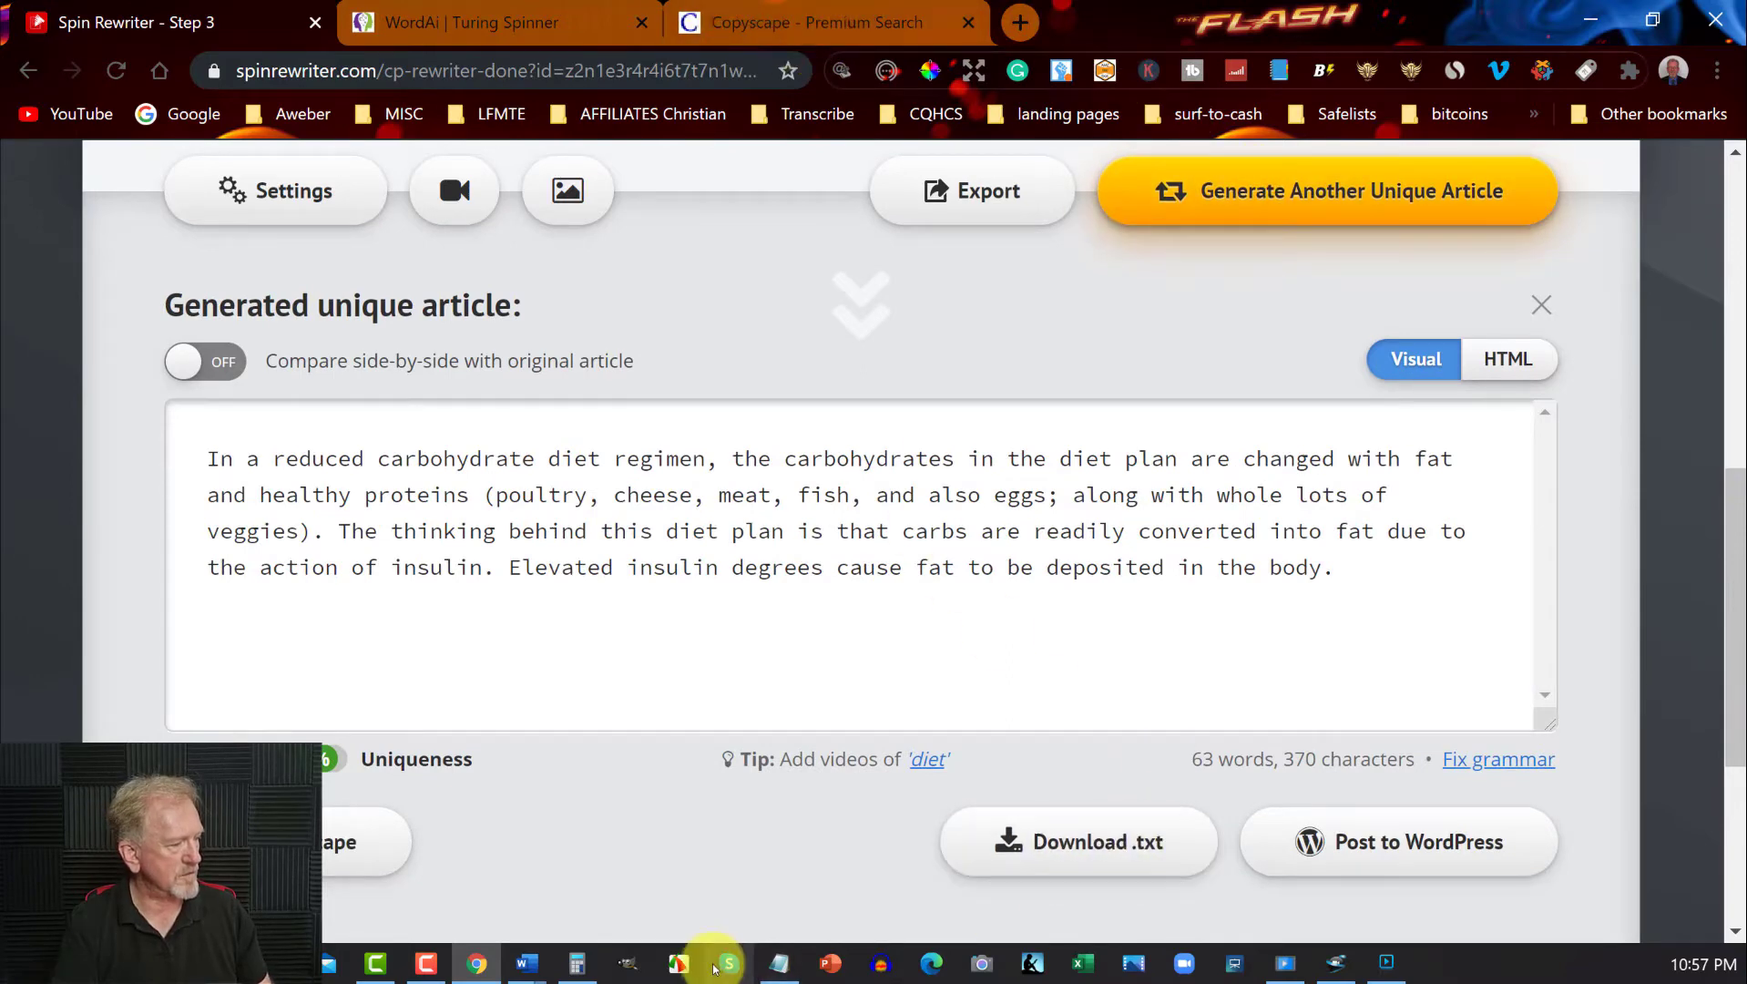
- Copy the 63-word generated article beginning 'In a reduced carbohydrate diet regimen'
{"action": "left_click", "coordinate": [780, 966]}
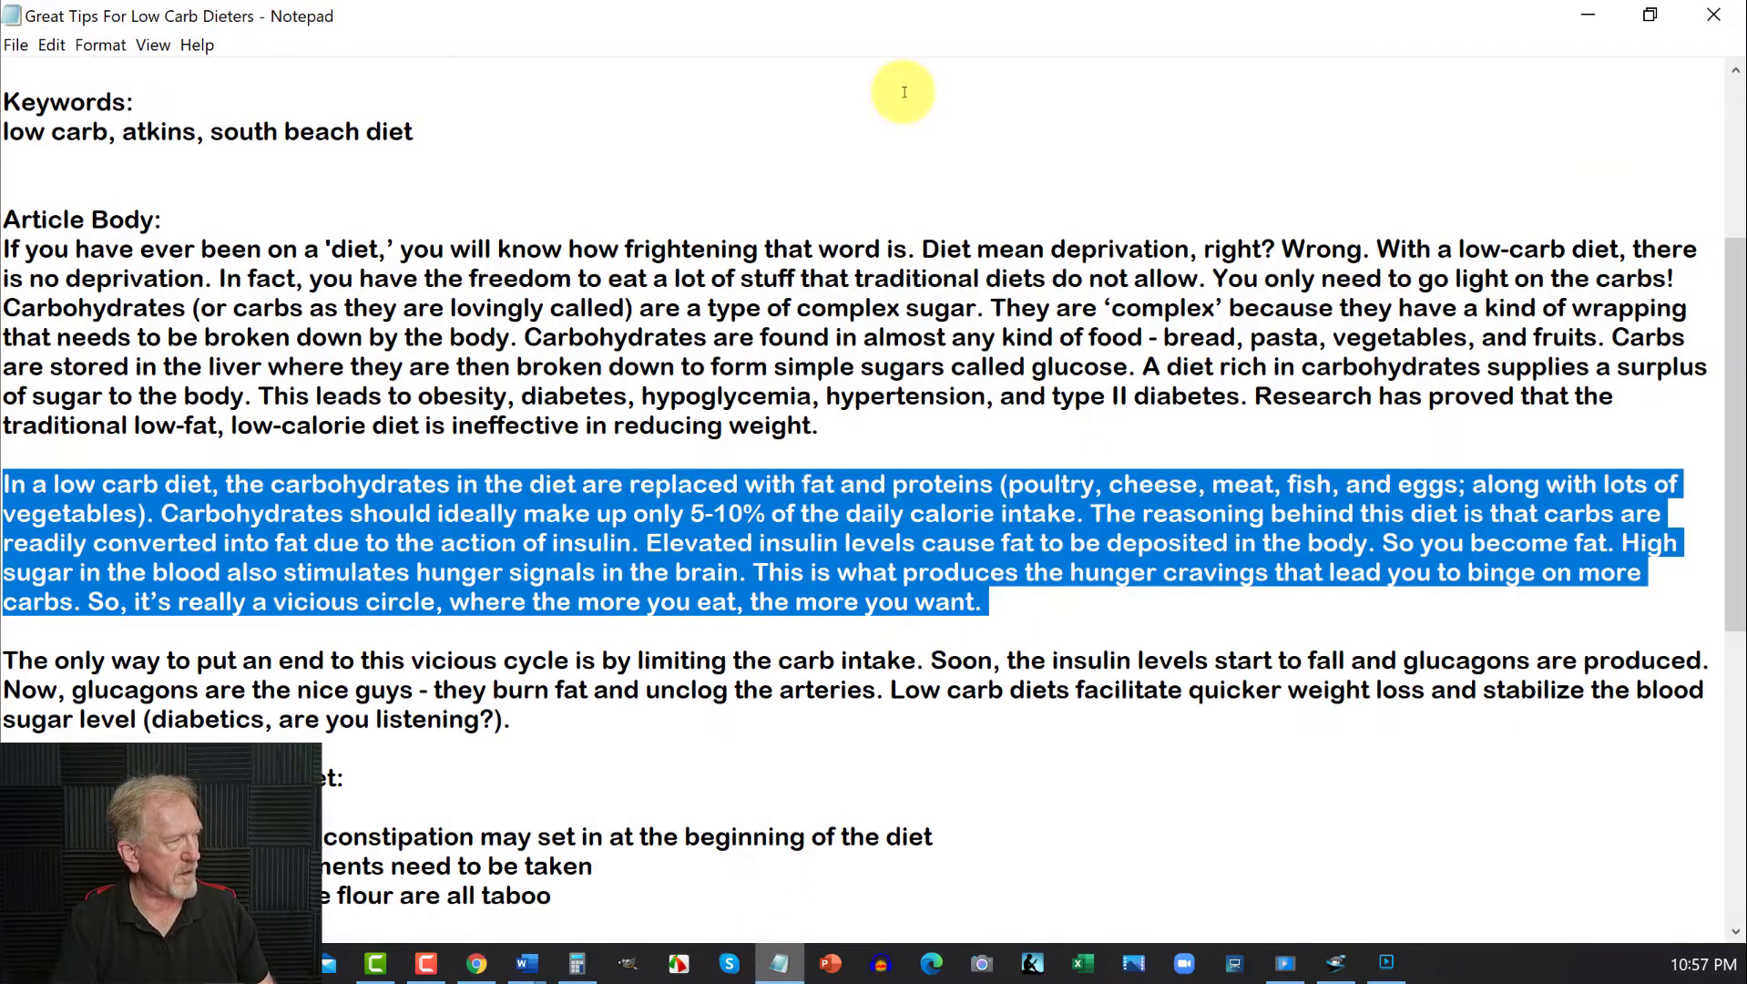
{"action": "left_click", "coordinate": [1589, 11]}
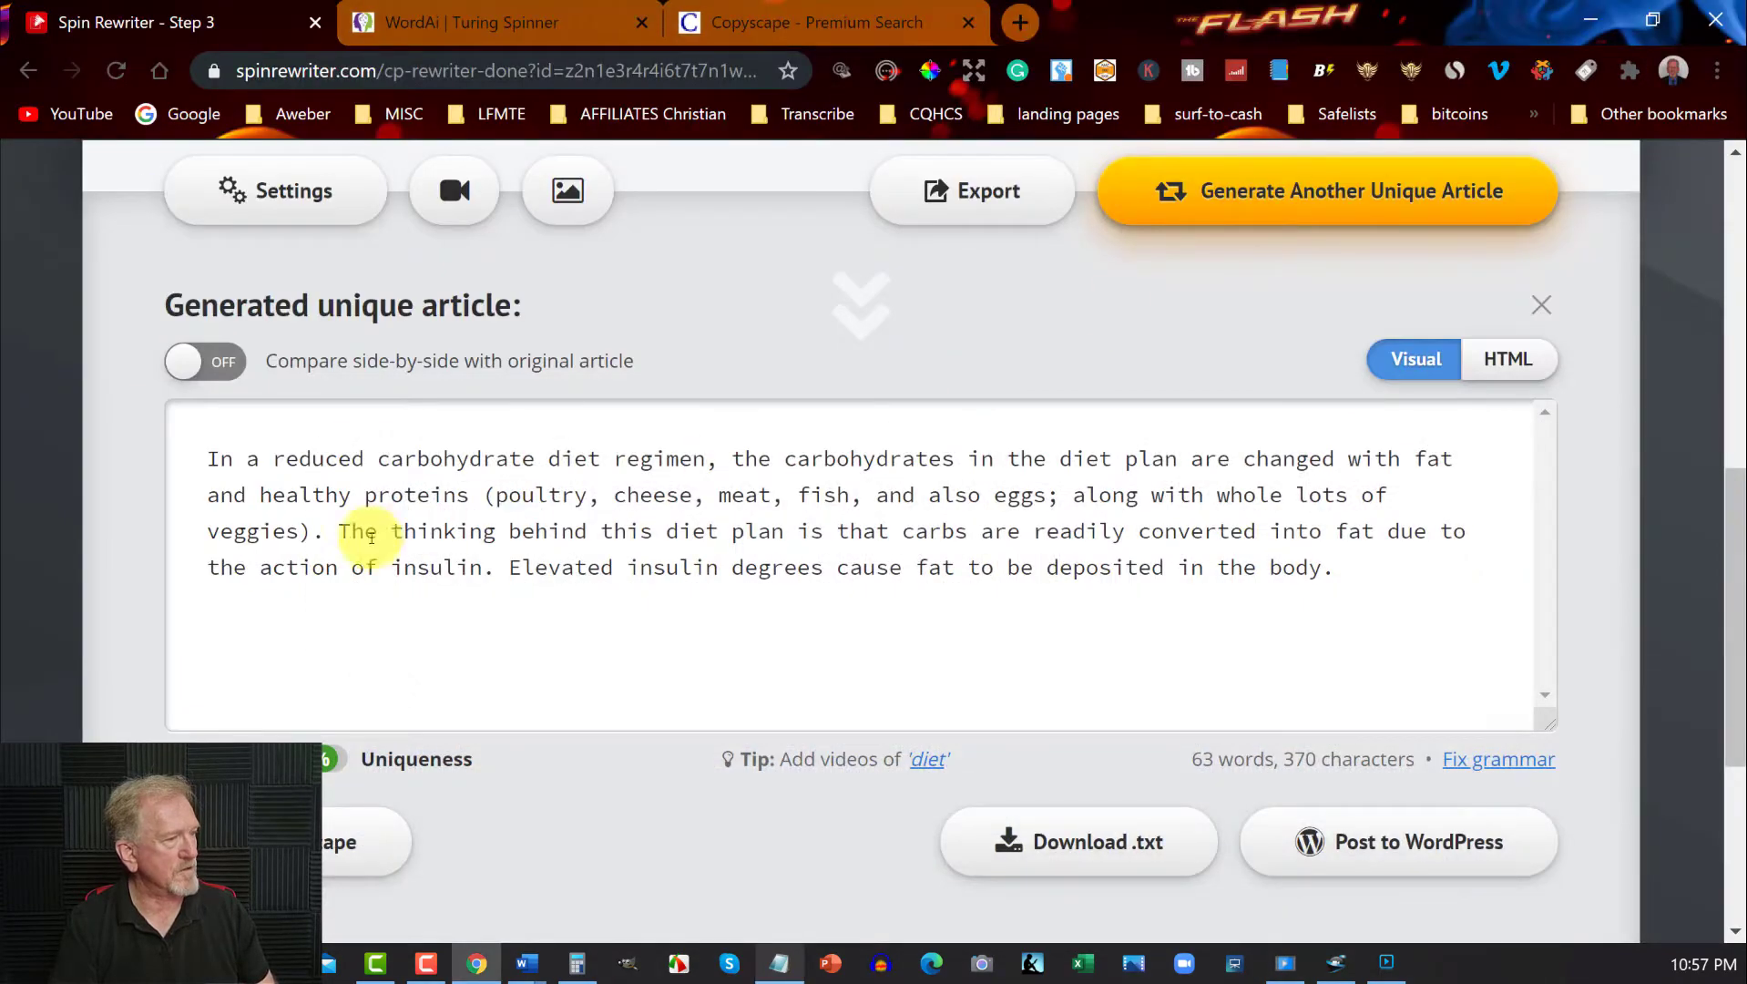
{"action": "left_click", "coordinate": [208, 460]}
{"action": "left_click_drag", "start_coordinate": [584, 531], "coordinate": [1322, 585]}
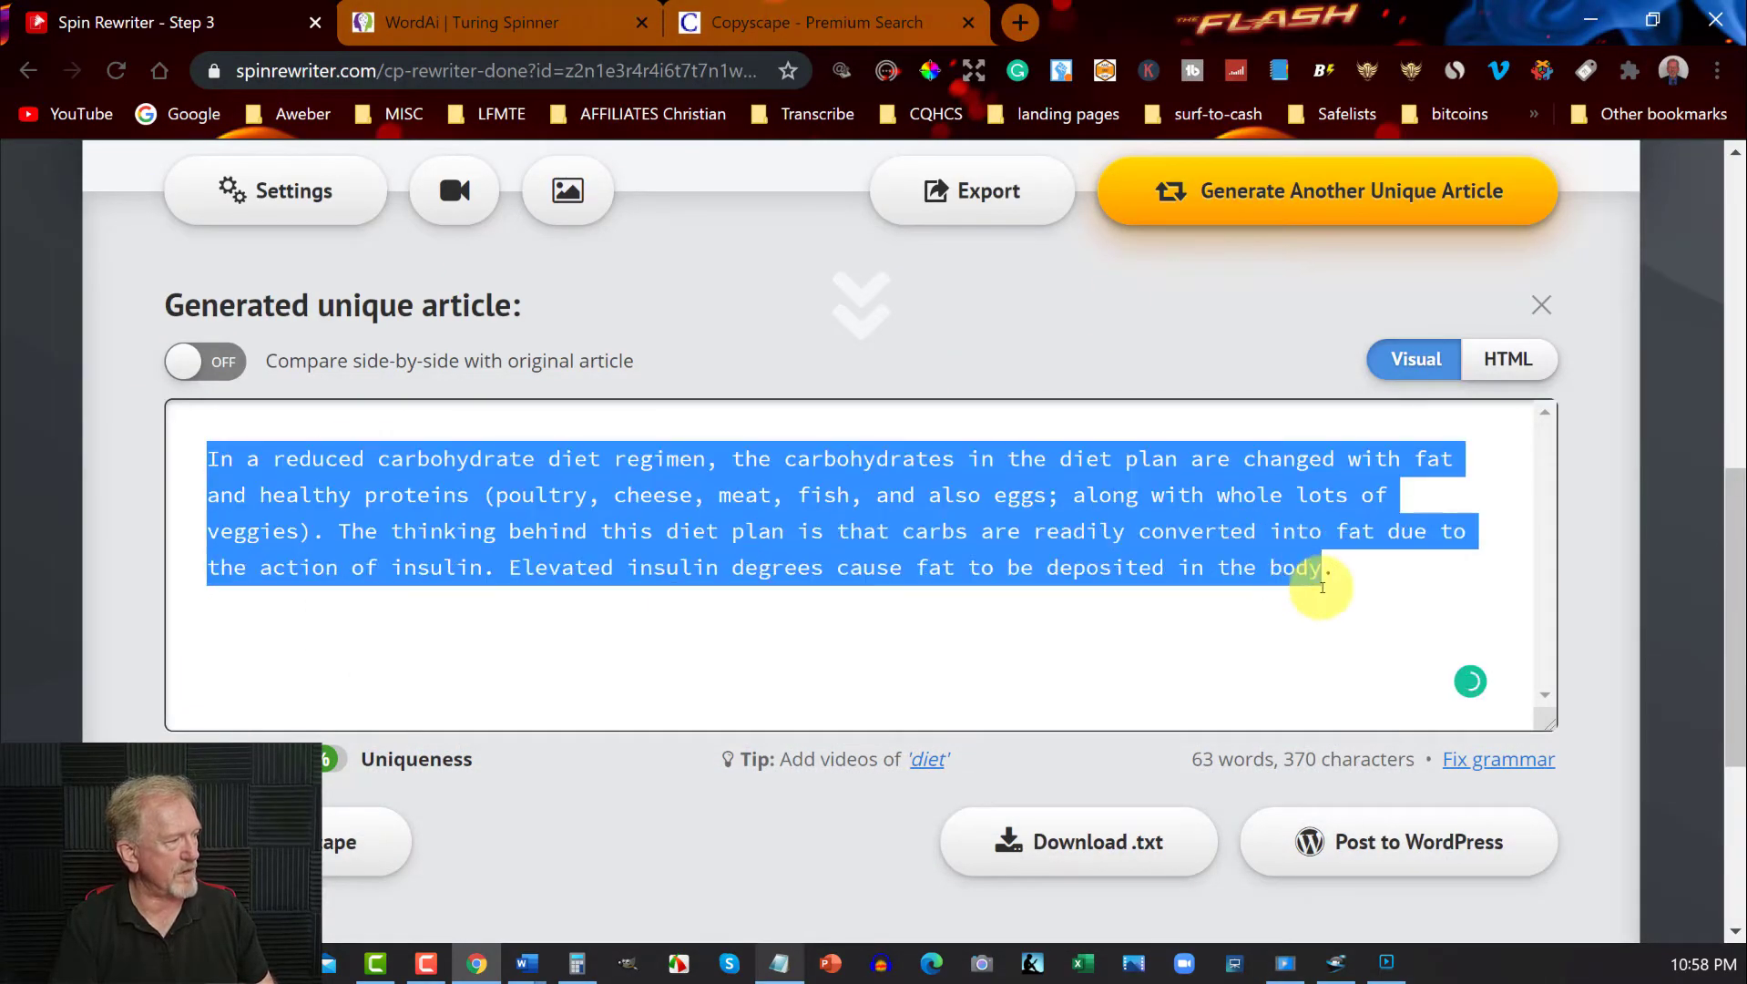
{"action": "right_click", "coordinate": [1287, 566]}
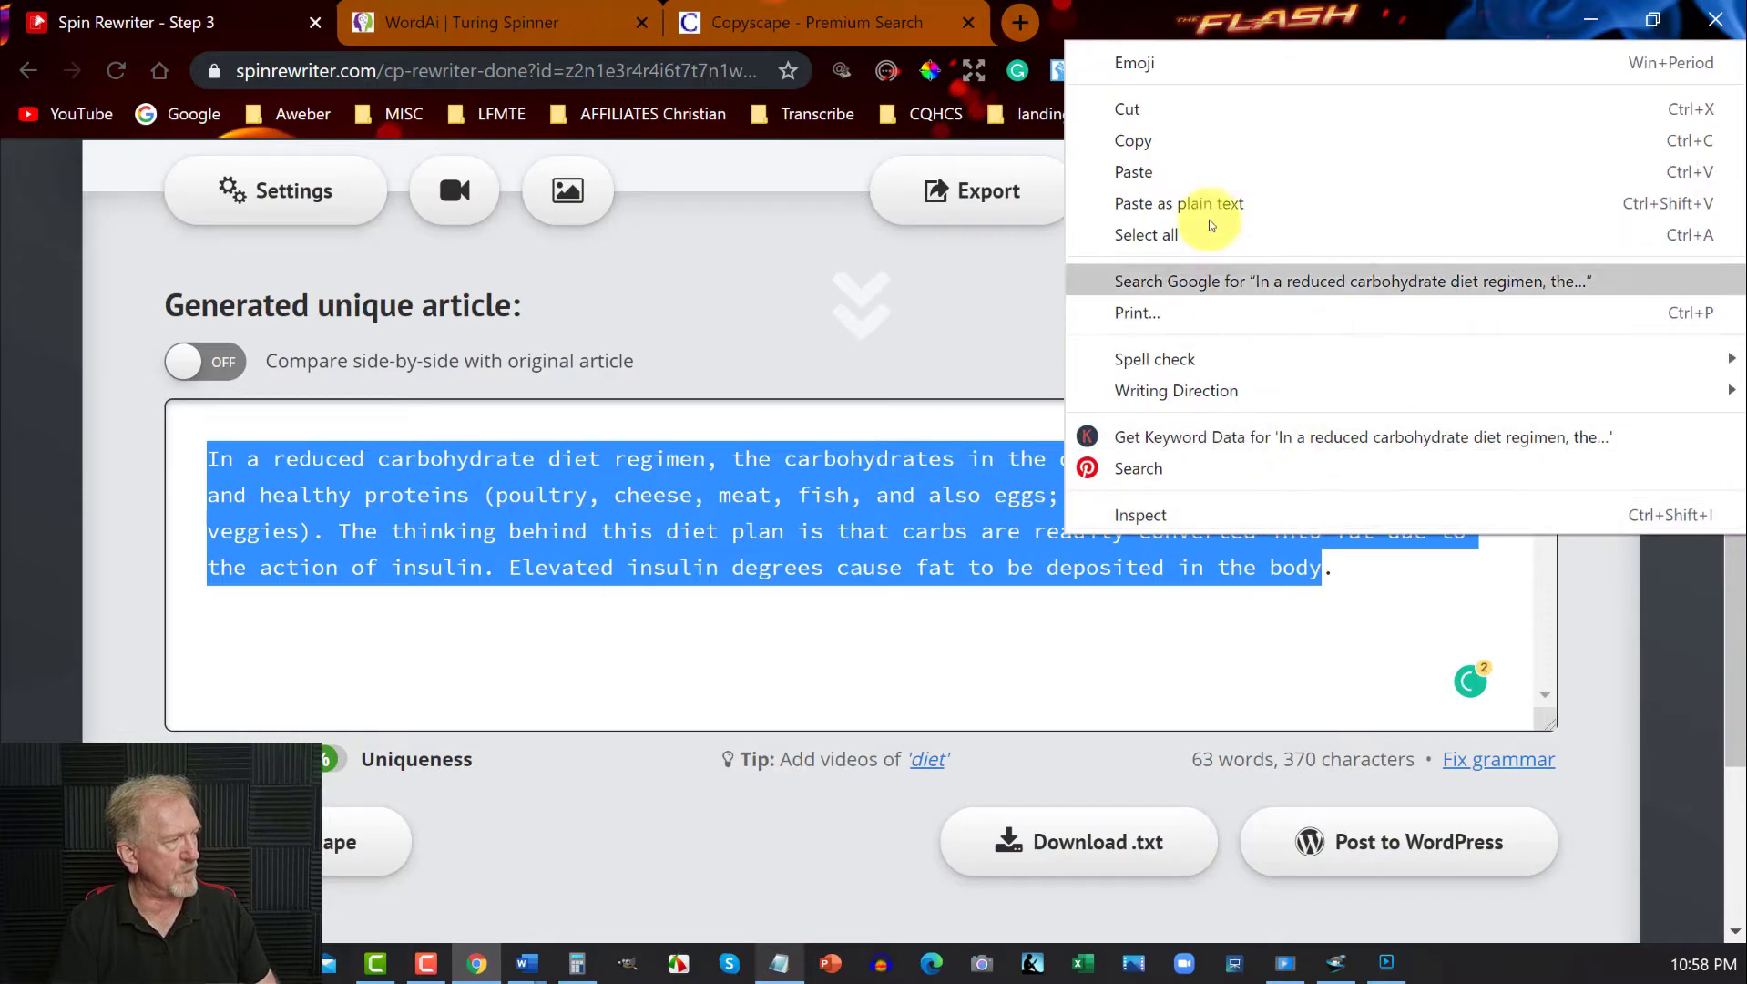
{"action": "left_click", "coordinate": [1146, 142]}
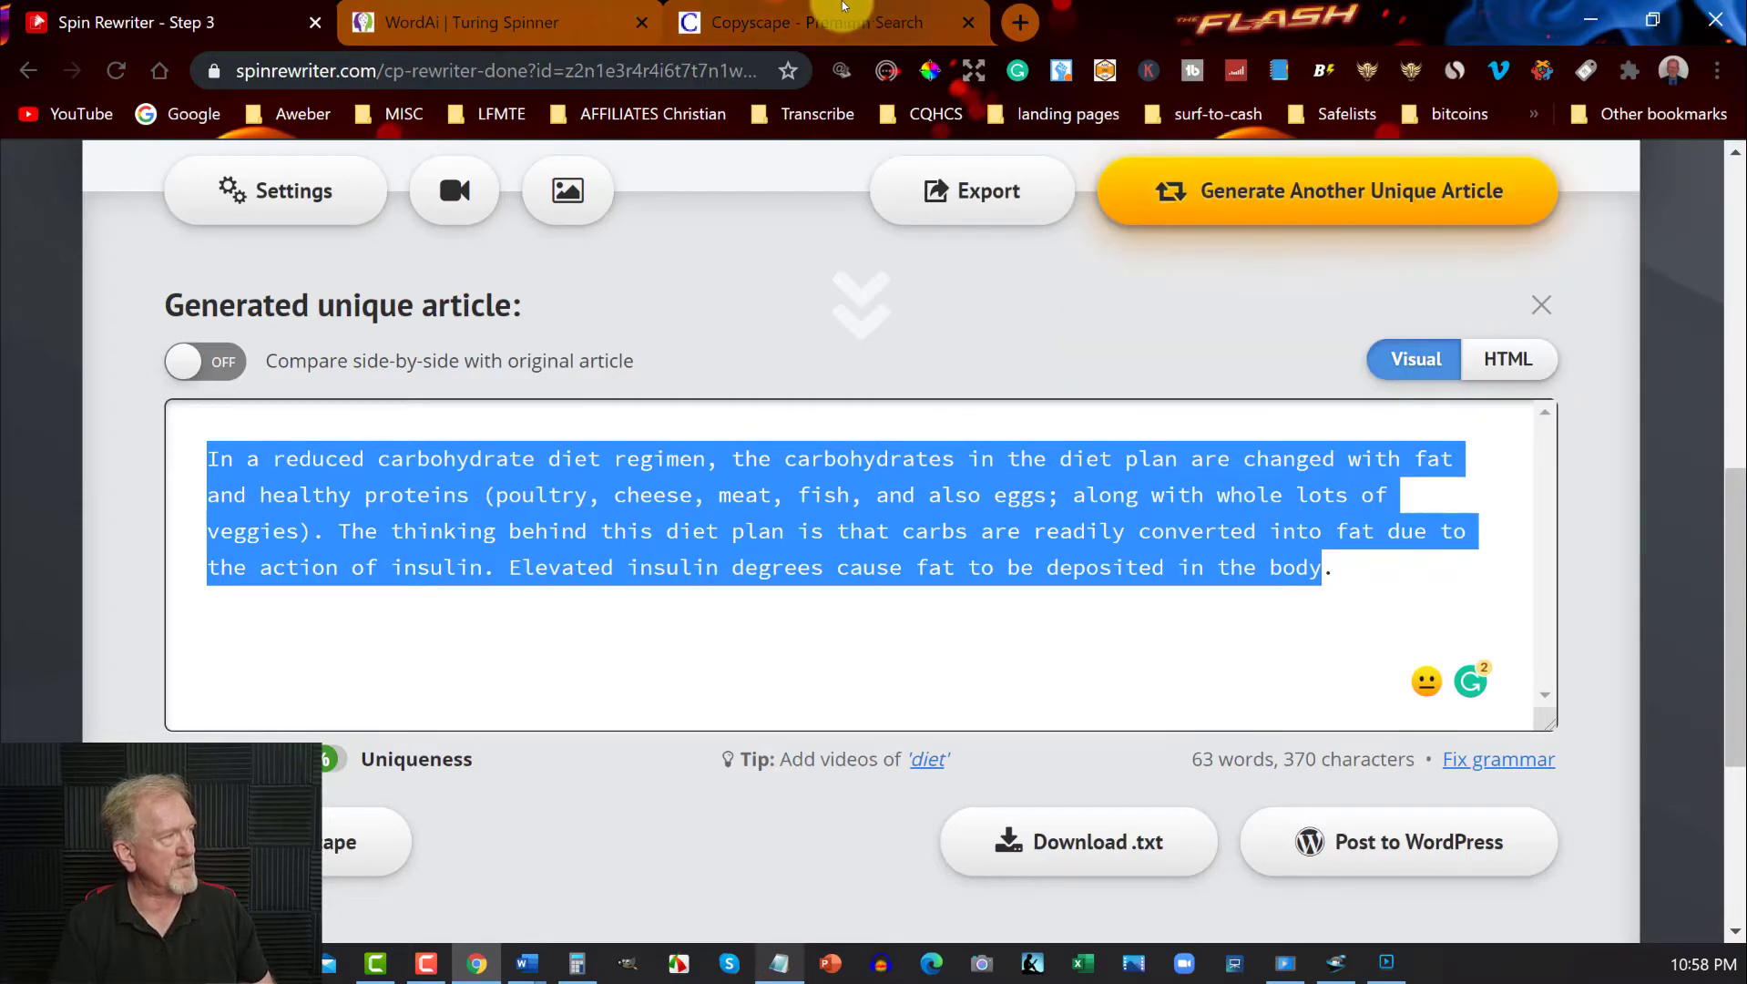
- Paste the Spin Rewriter article into Copyscape's box and run a Premium Search
{"action": "left_click", "coordinate": [823, 7]}
{"action": "scroll", "coordinate": [701, 214], "scroll_direction": "up", "scroll_amount": 20}
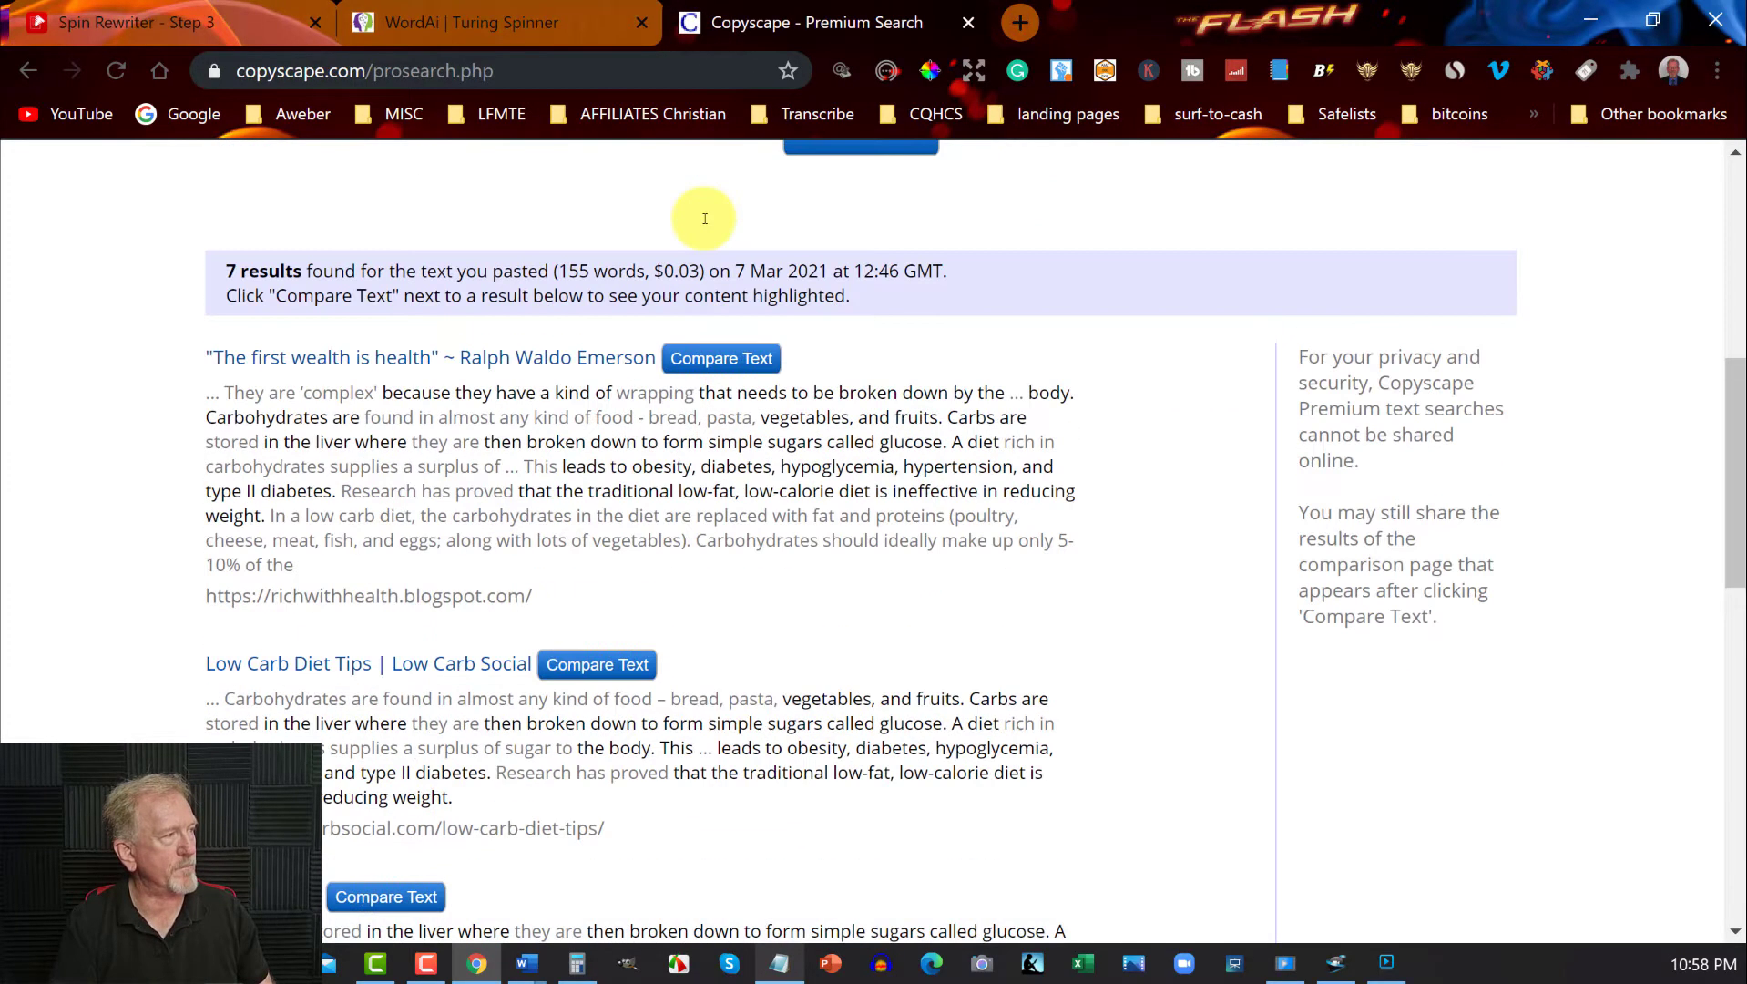
{"action": "left_click", "coordinate": [571, 634]}
{"action": "key", "text": "ctrl+a"}
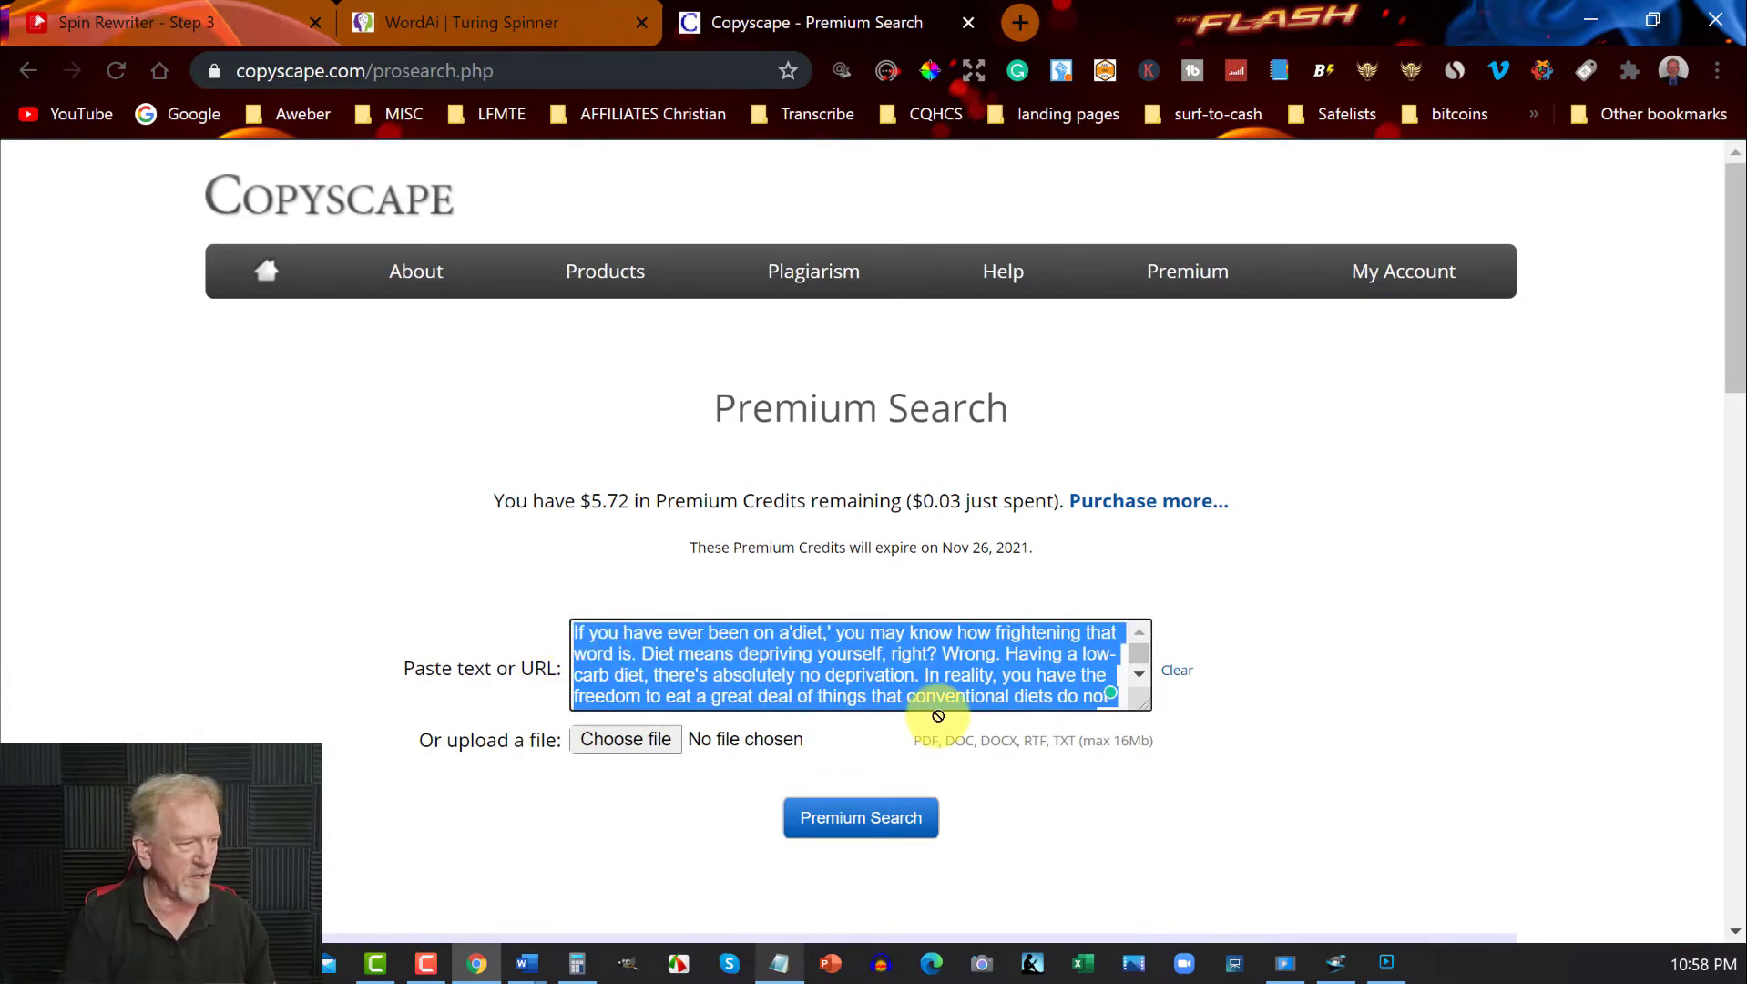
{"action": "key", "text": "ctrl+v"}
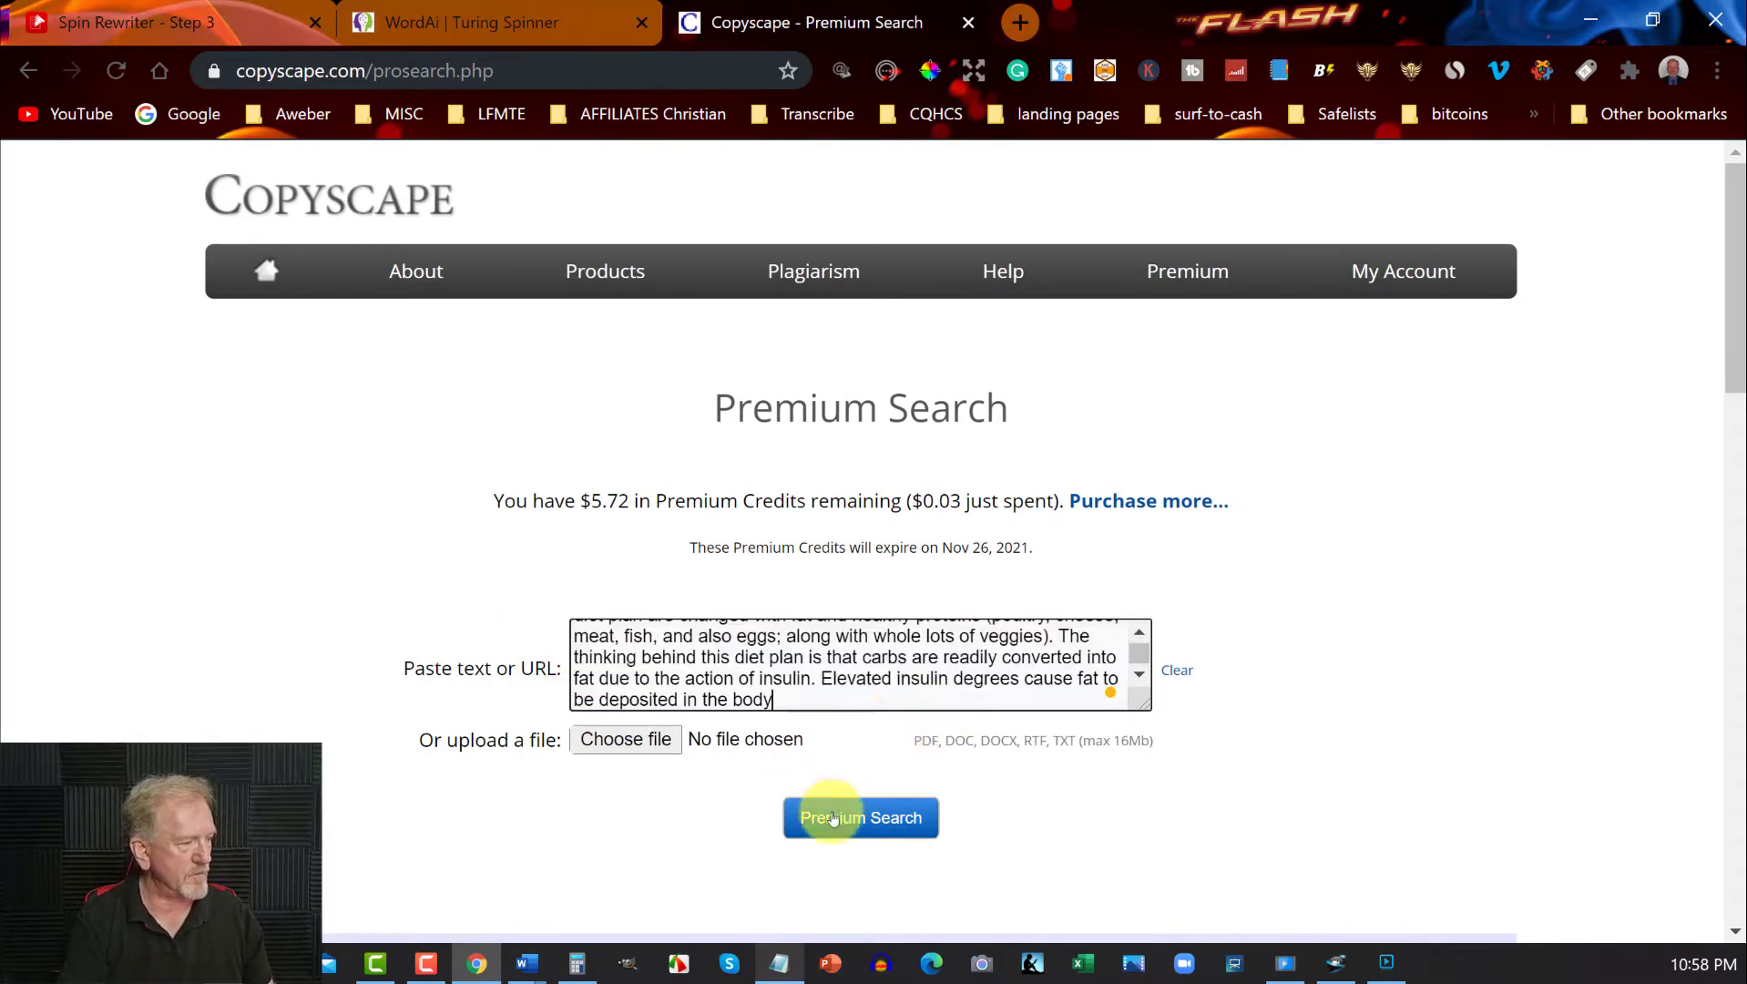
{"action": "left_click", "coordinate": [832, 816]}
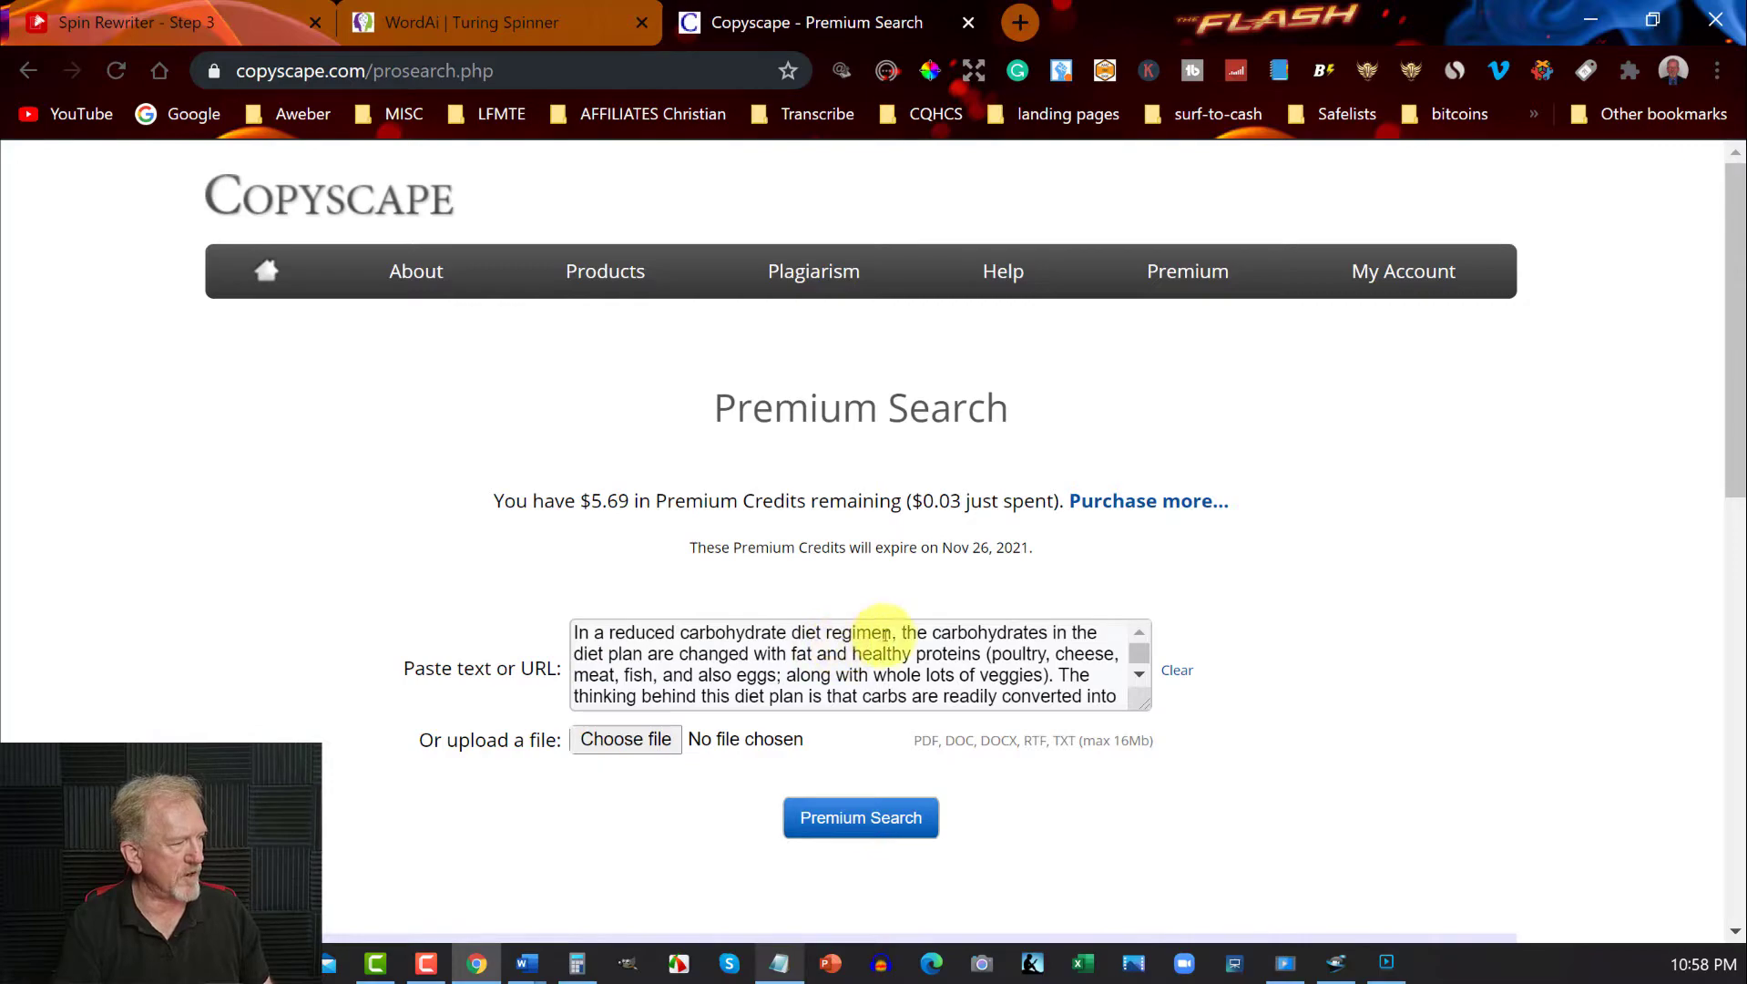
{"action": "scroll", "coordinate": [1257, 587], "scroll_direction": "down", "scroll_amount": 10}
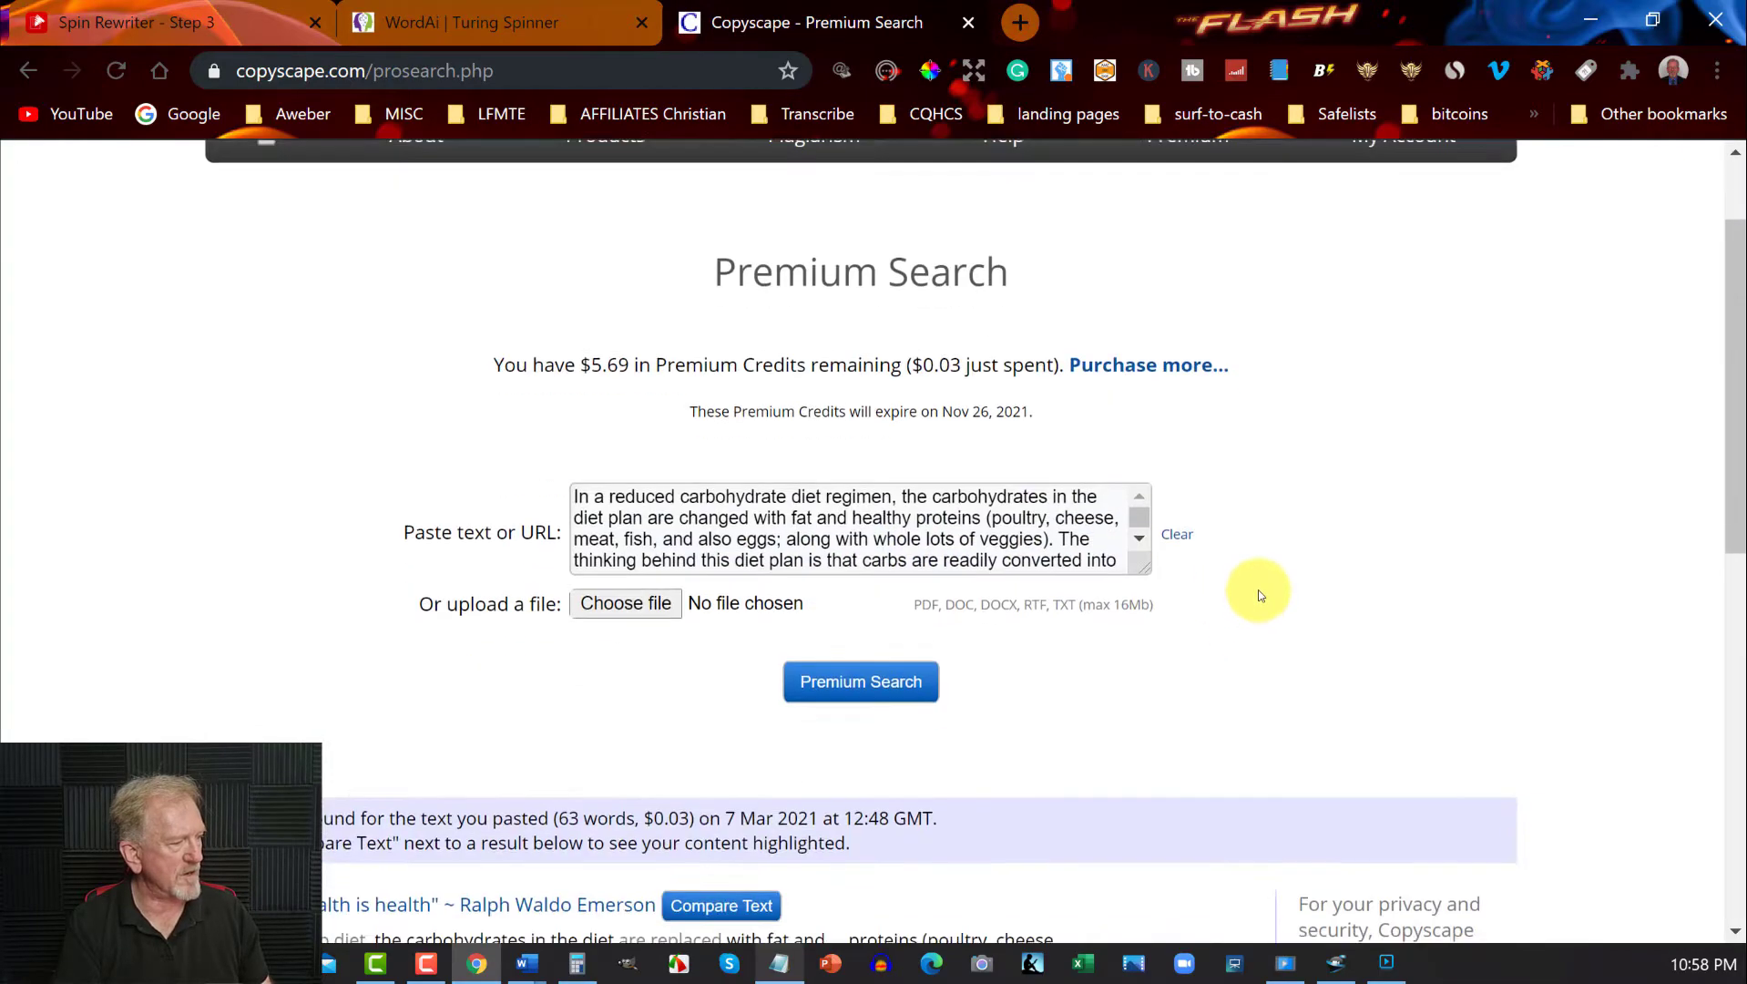
{"action": "scroll", "coordinate": [1148, 574], "scroll_direction": "up", "scroll_amount": 8}
{"action": "scroll", "coordinate": [1114, 574], "scroll_direction": "up", "scroll_amount": 2}
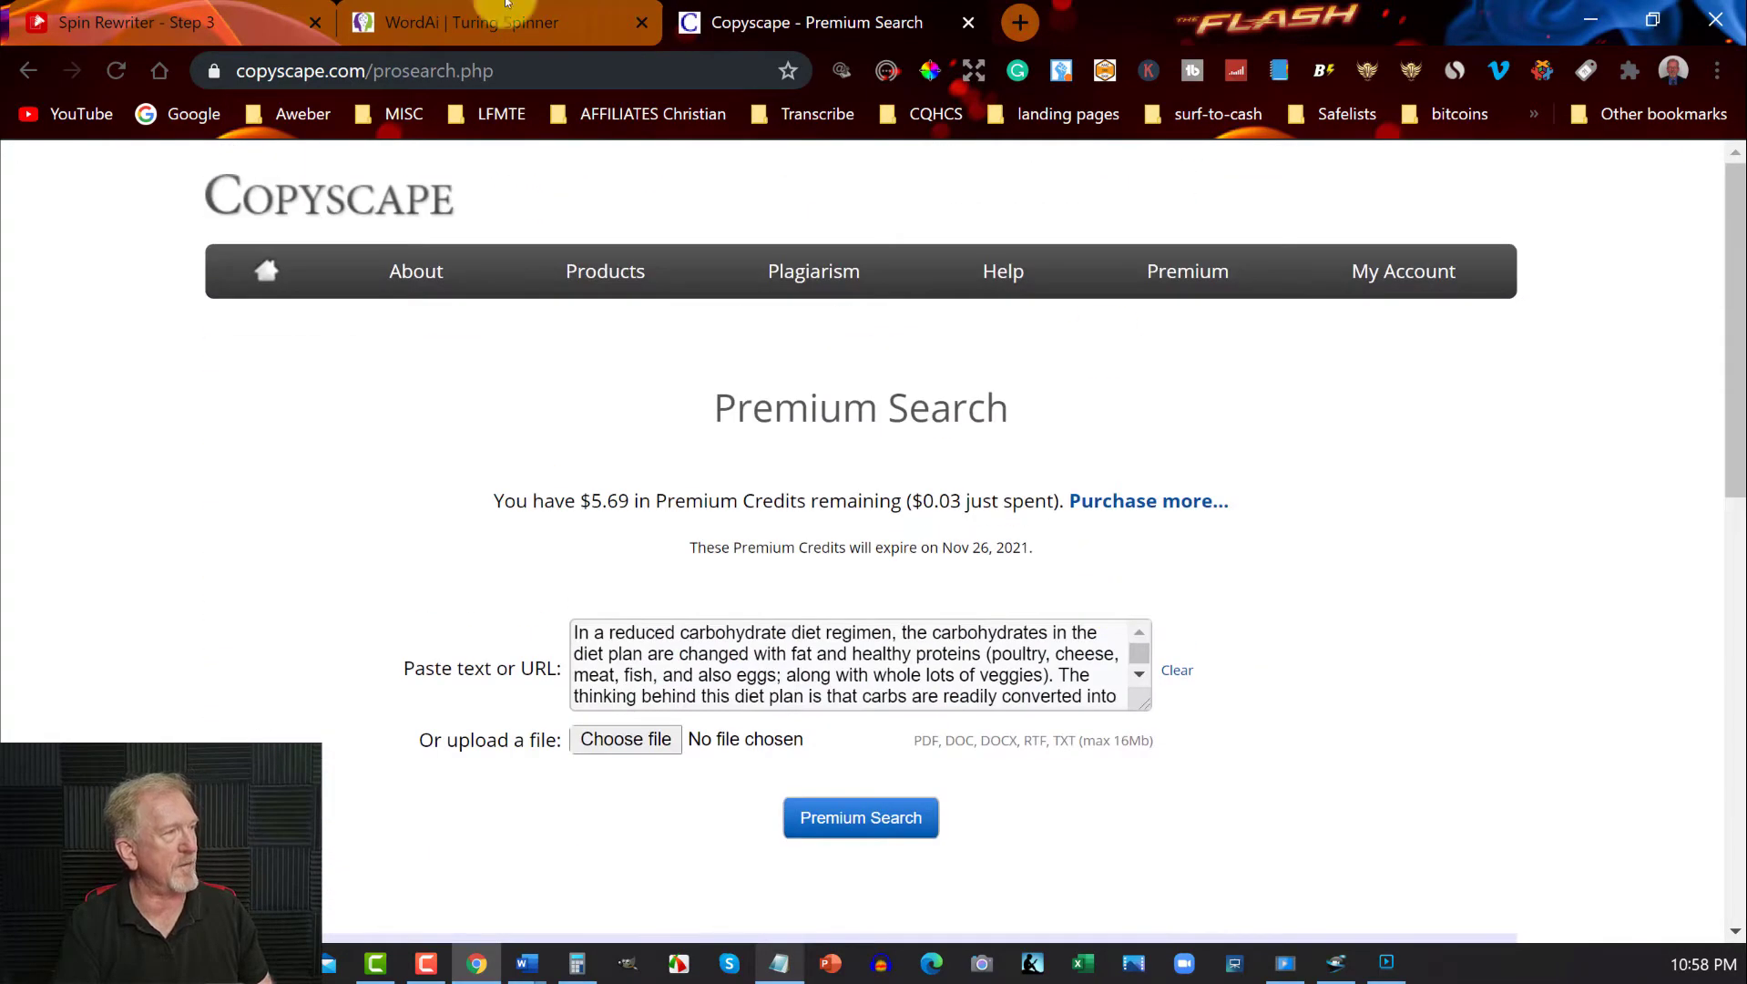
- Recopy the generated article and rerun the Premium Search, which finds 3 matching pages
{"action": "left_click", "coordinate": [136, 22]}
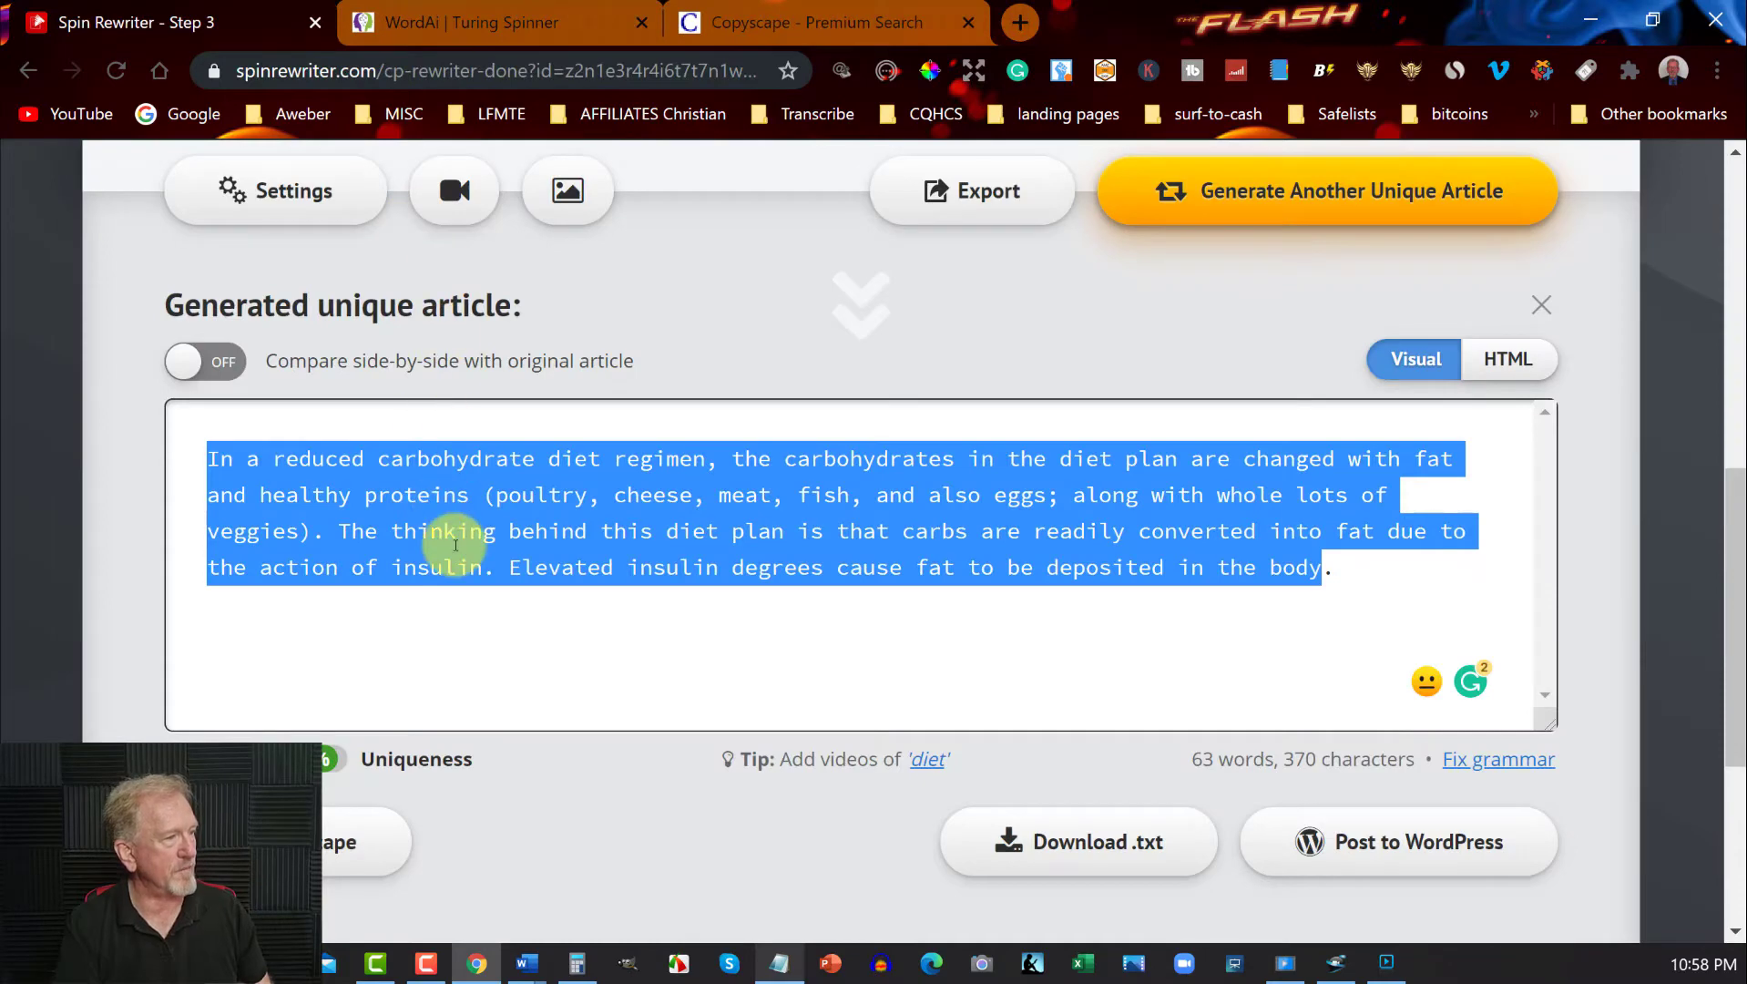
{"action": "right_click", "coordinate": [519, 482]}
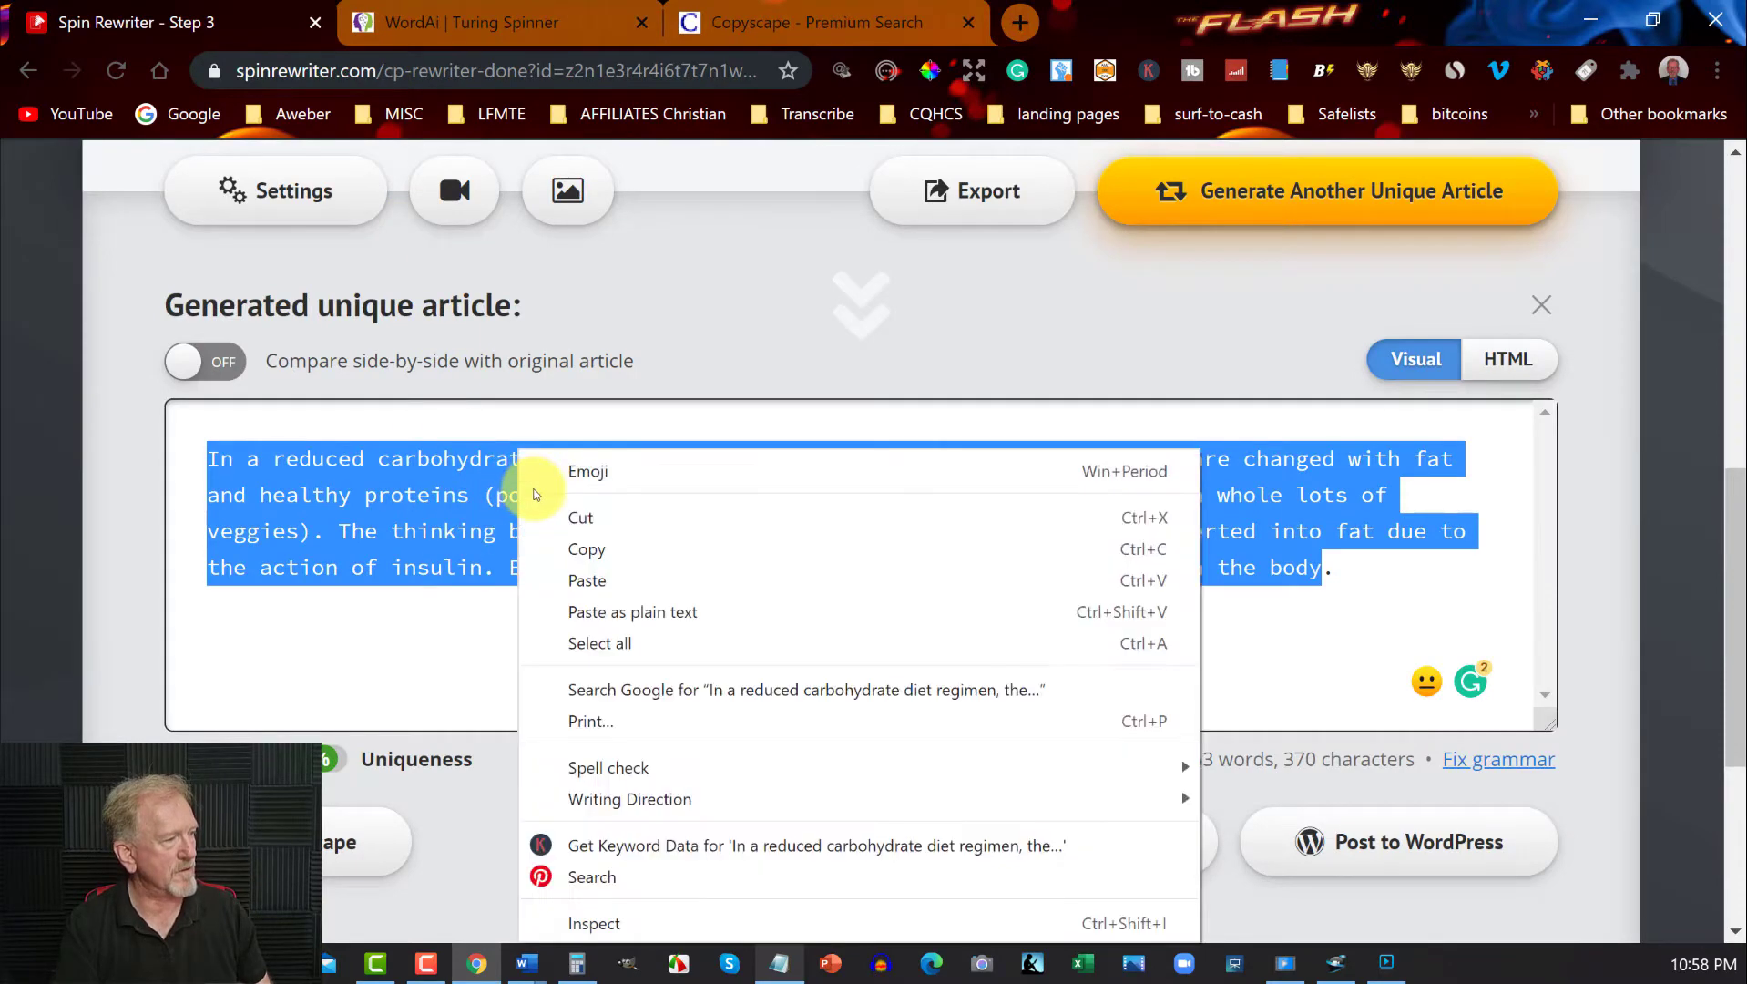
{"action": "left_click", "coordinate": [608, 549]}
{"action": "left_click", "coordinate": [801, 22]}
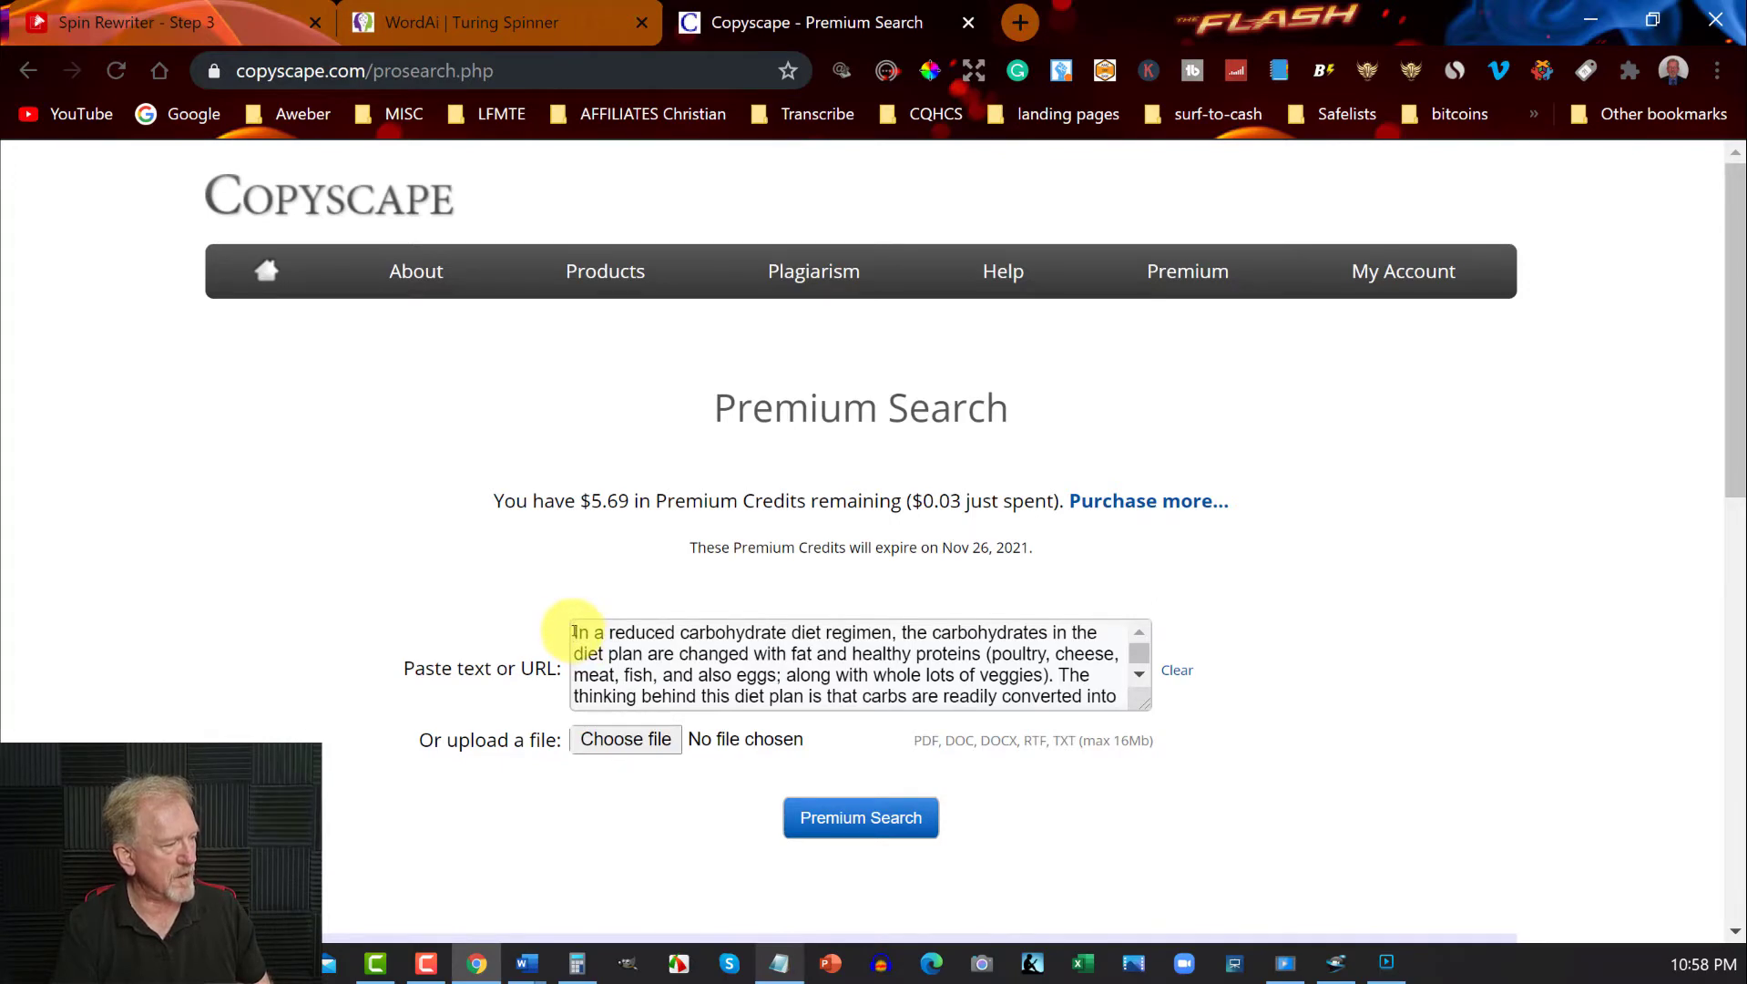
{"action": "left_click", "coordinate": [574, 630]}
{"action": "key", "text": "ctrl+a"}
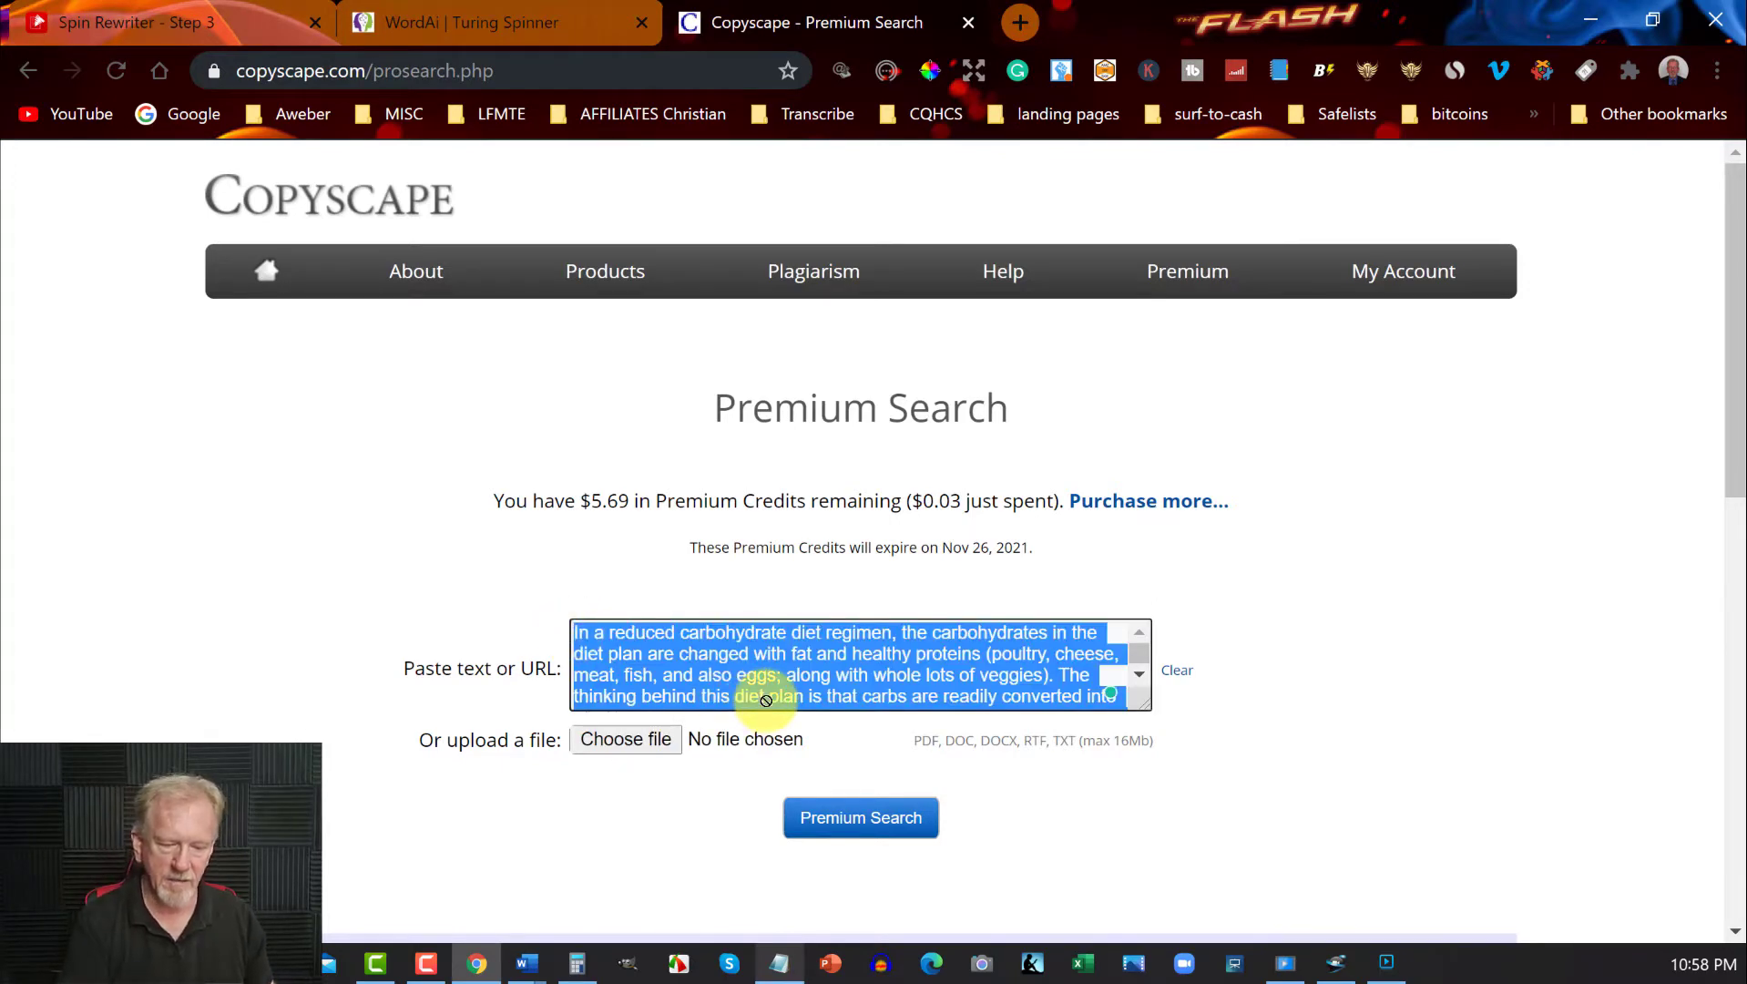
{"action": "key", "text": "ctrl+v"}
{"action": "left_click", "coordinate": [831, 811]}
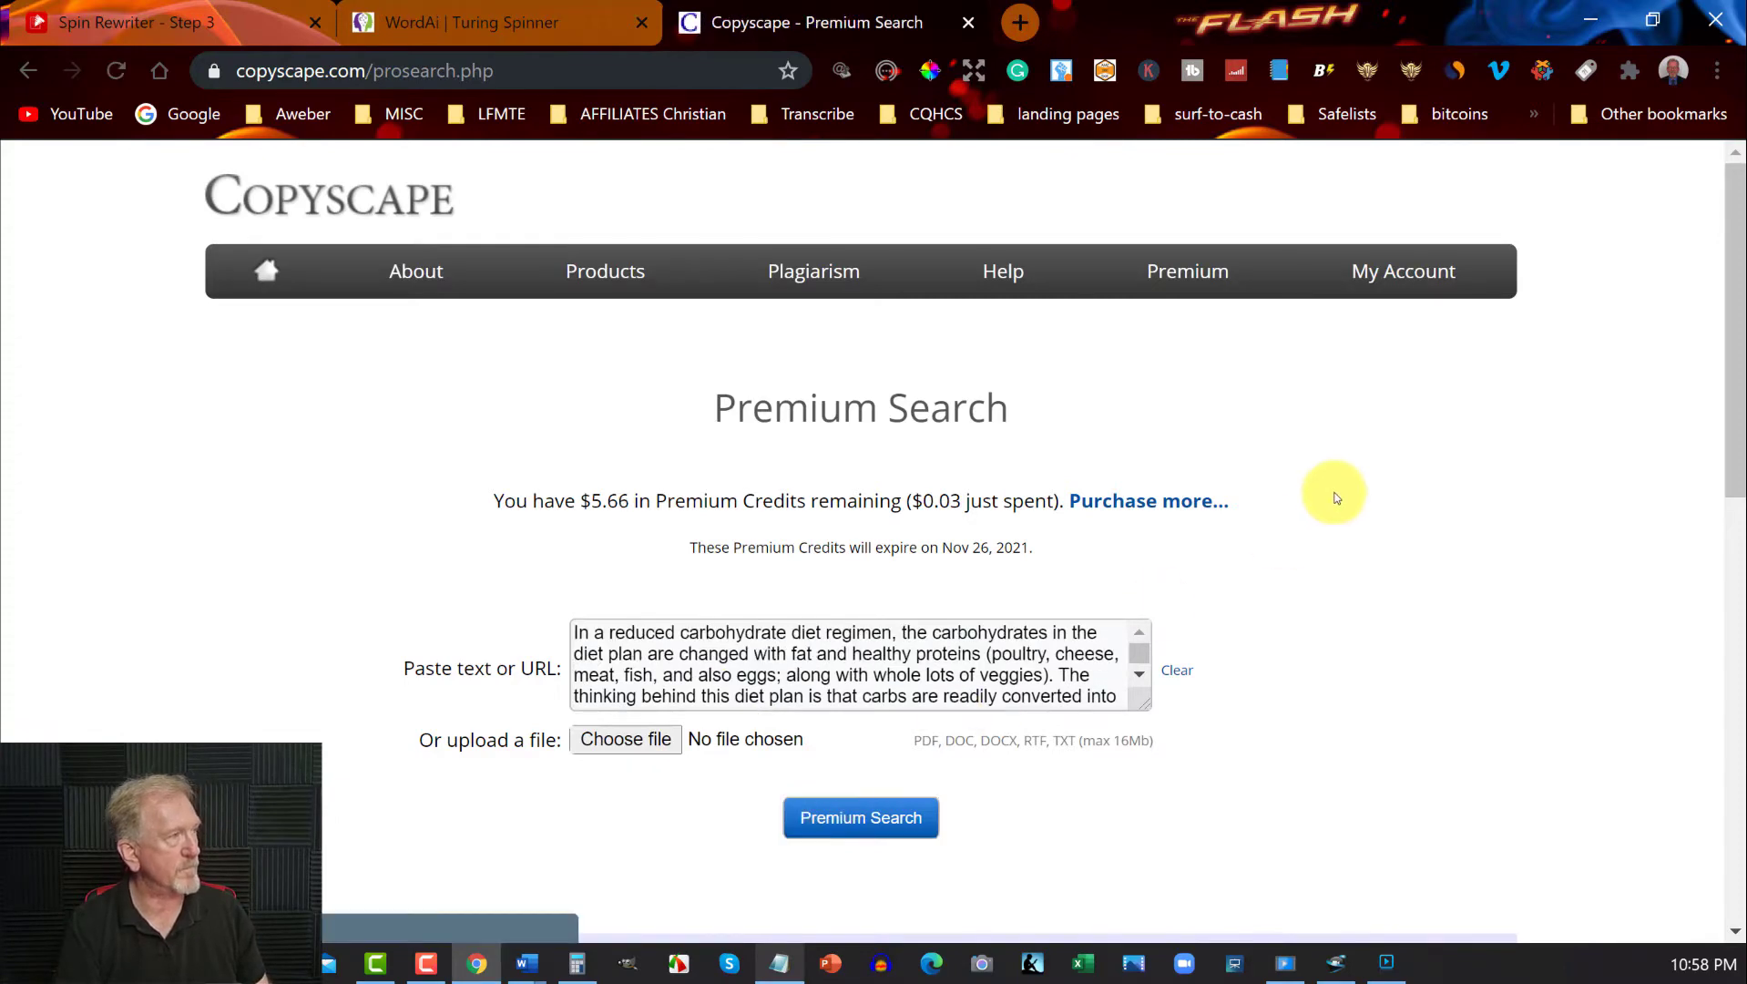
{"action": "scroll", "coordinate": [1336, 497], "scroll_direction": "down", "scroll_amount": 8}
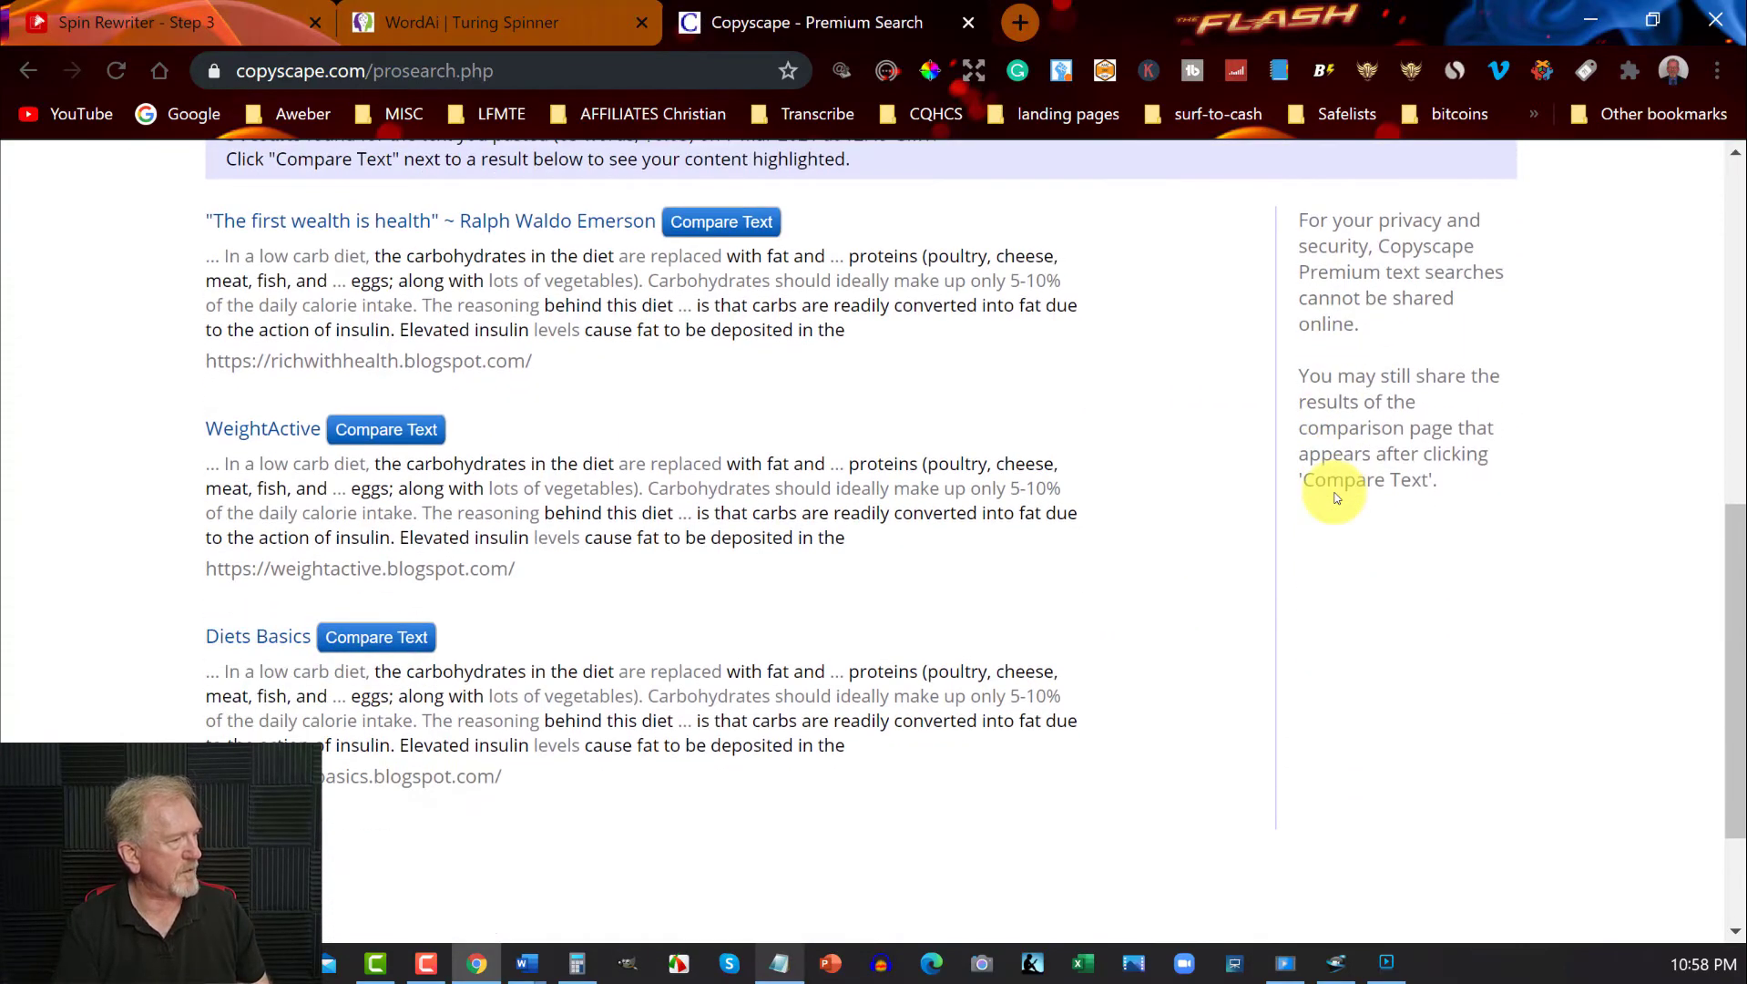
- Generate another unique 126-word version in Spin Rewriter and copy it
{"action": "left_click", "coordinate": [497, 22]}
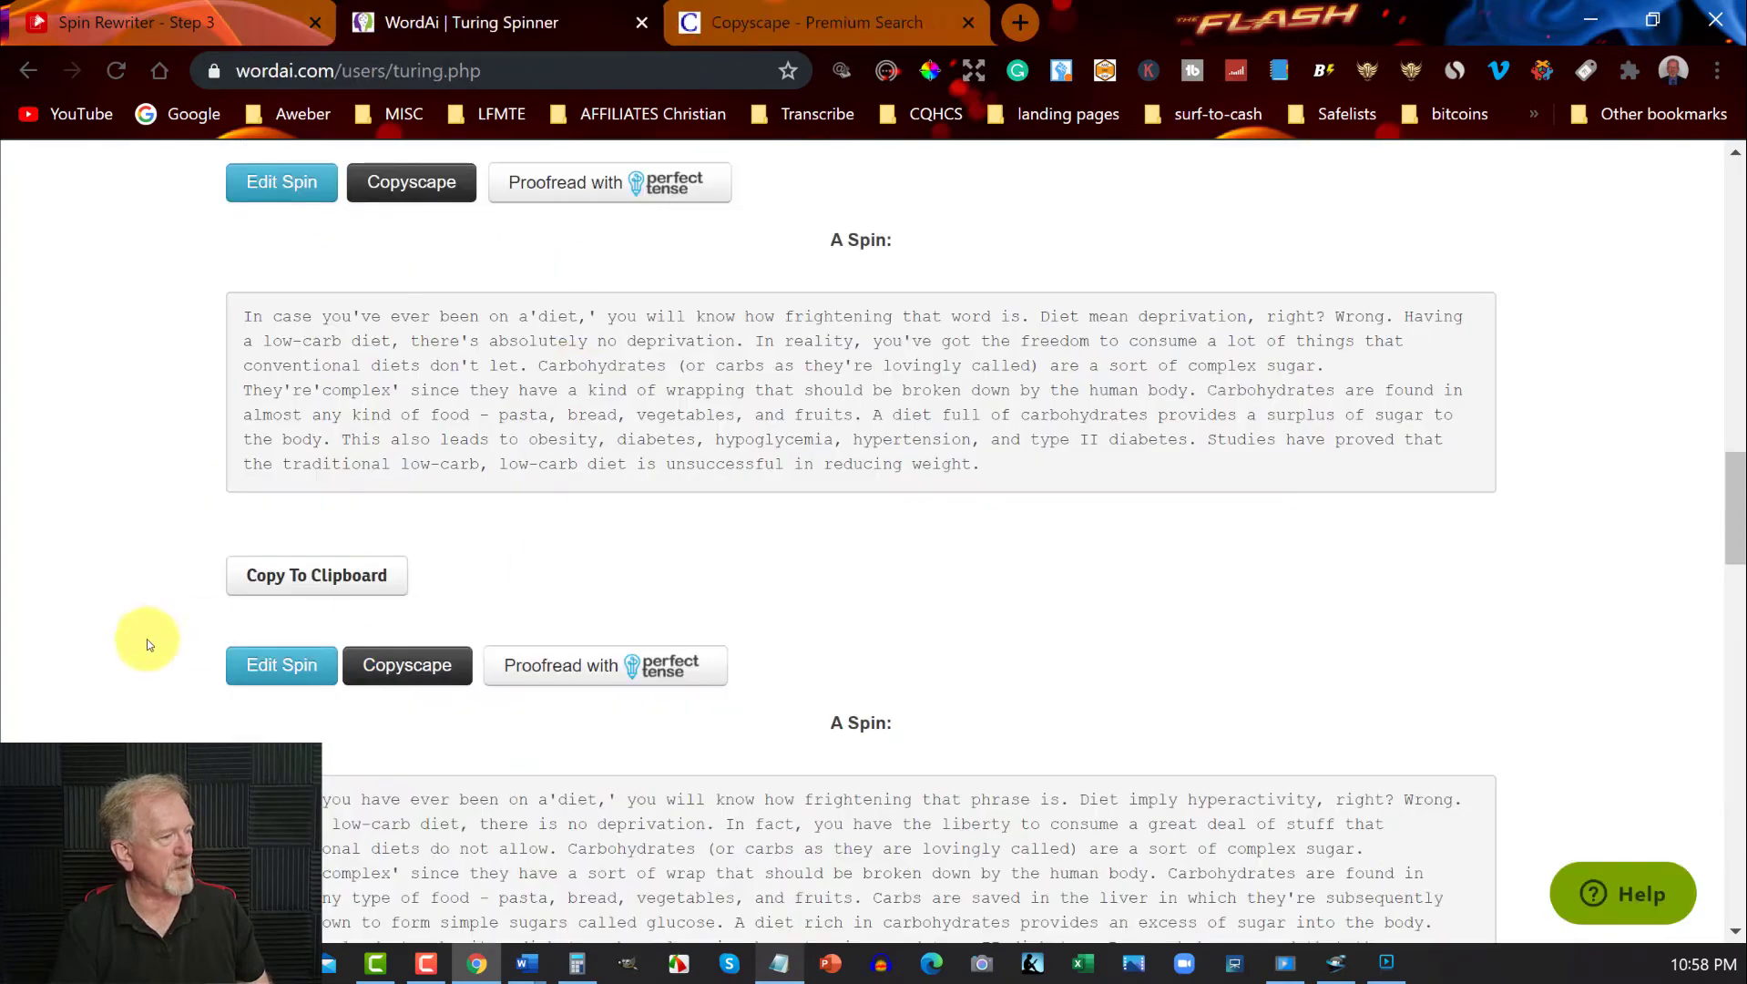
{"action": "left_click", "coordinate": [187, 21]}
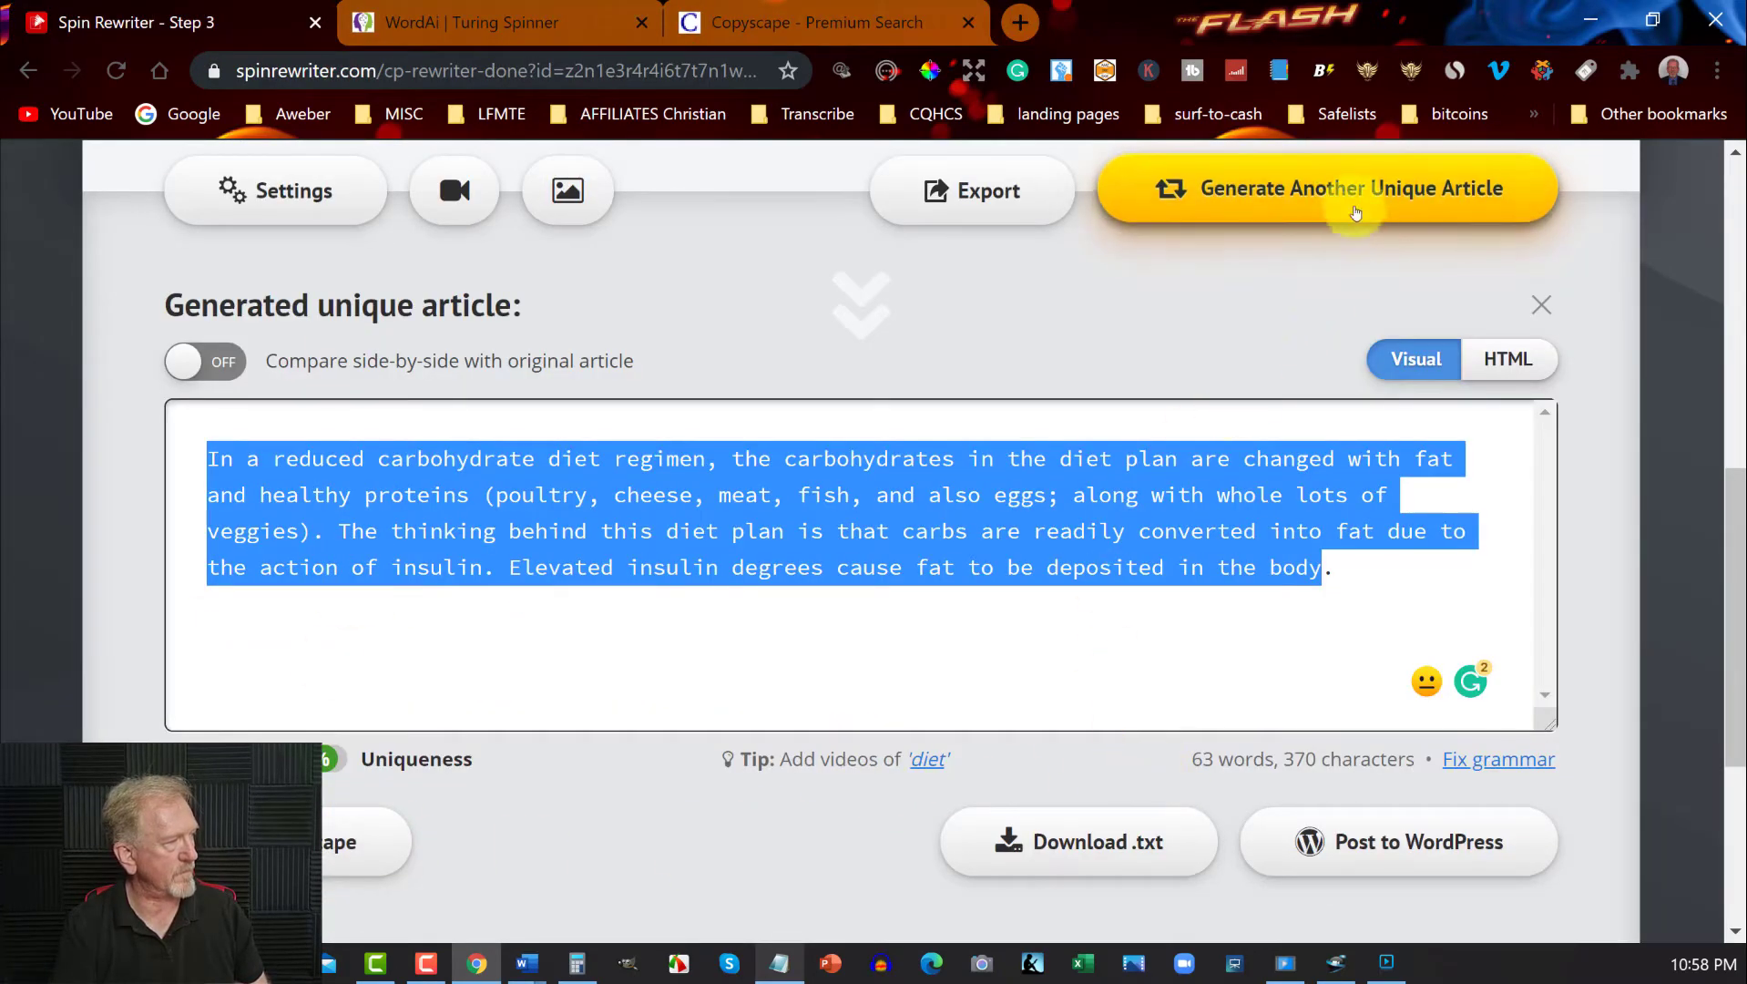
{"action": "left_click", "coordinate": [1351, 191]}
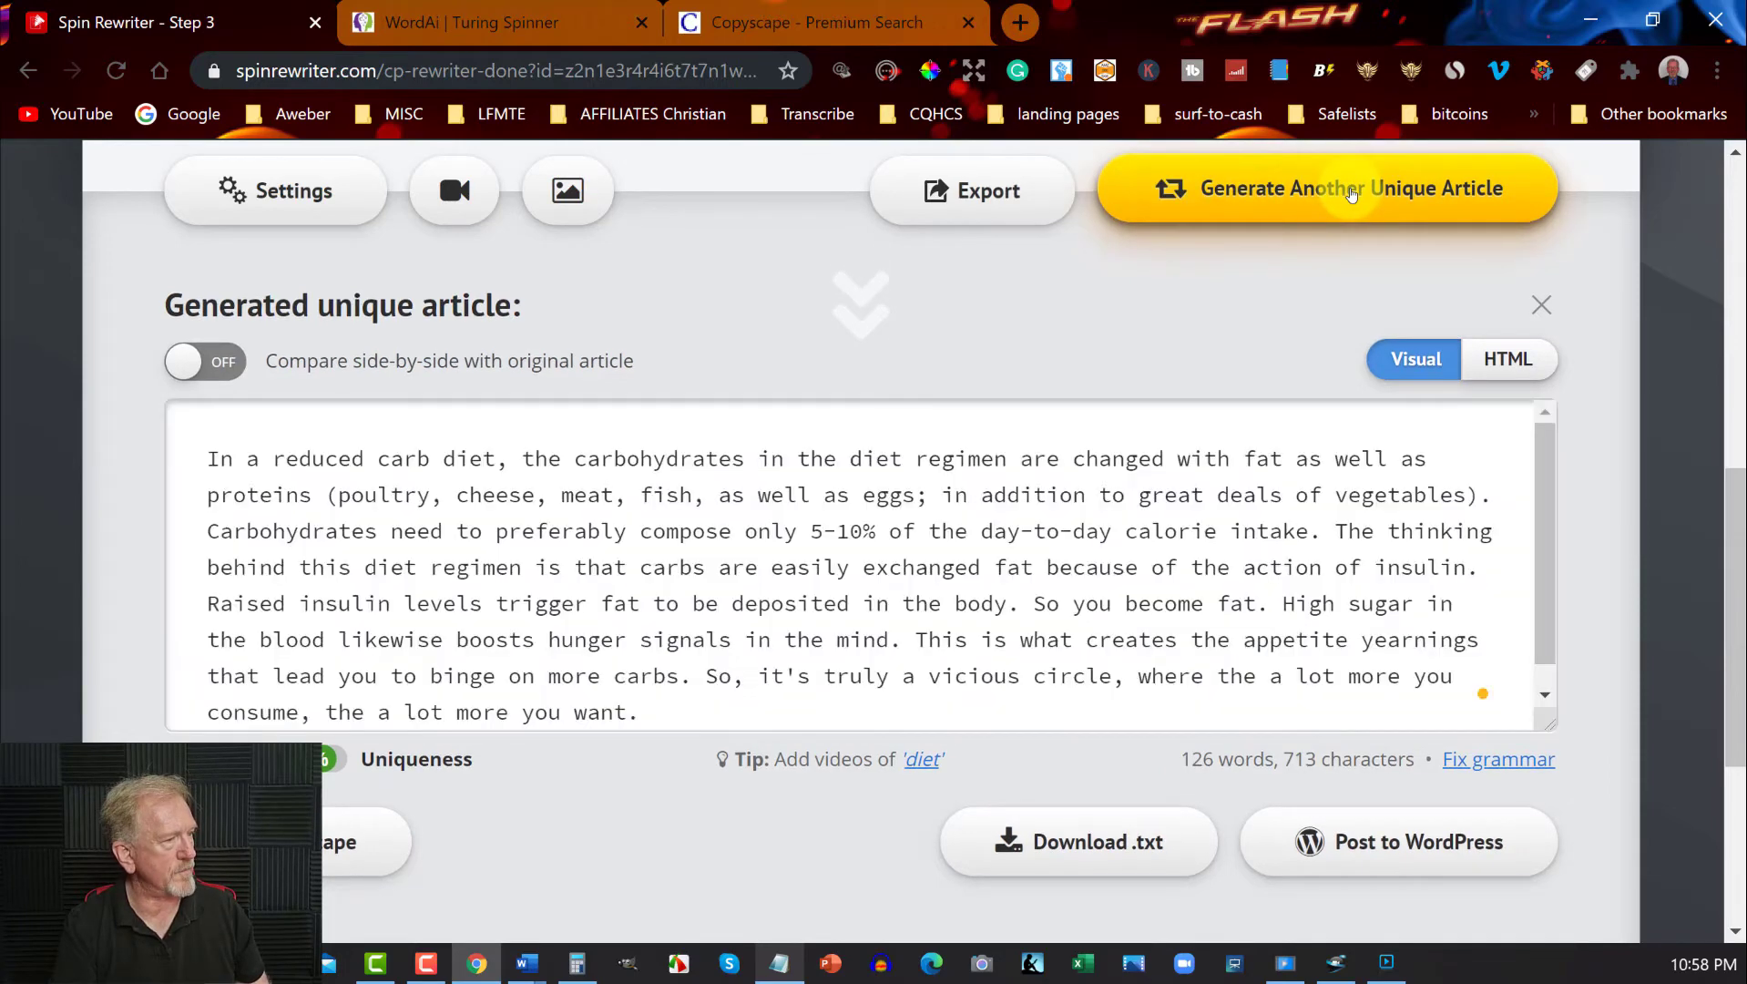
{"action": "left_click", "coordinate": [201, 456]}
{"action": "left_click_drag", "start_coordinate": [201, 456], "coordinate": [740, 761]}
{"action": "right_click", "coordinate": [444, 515]}
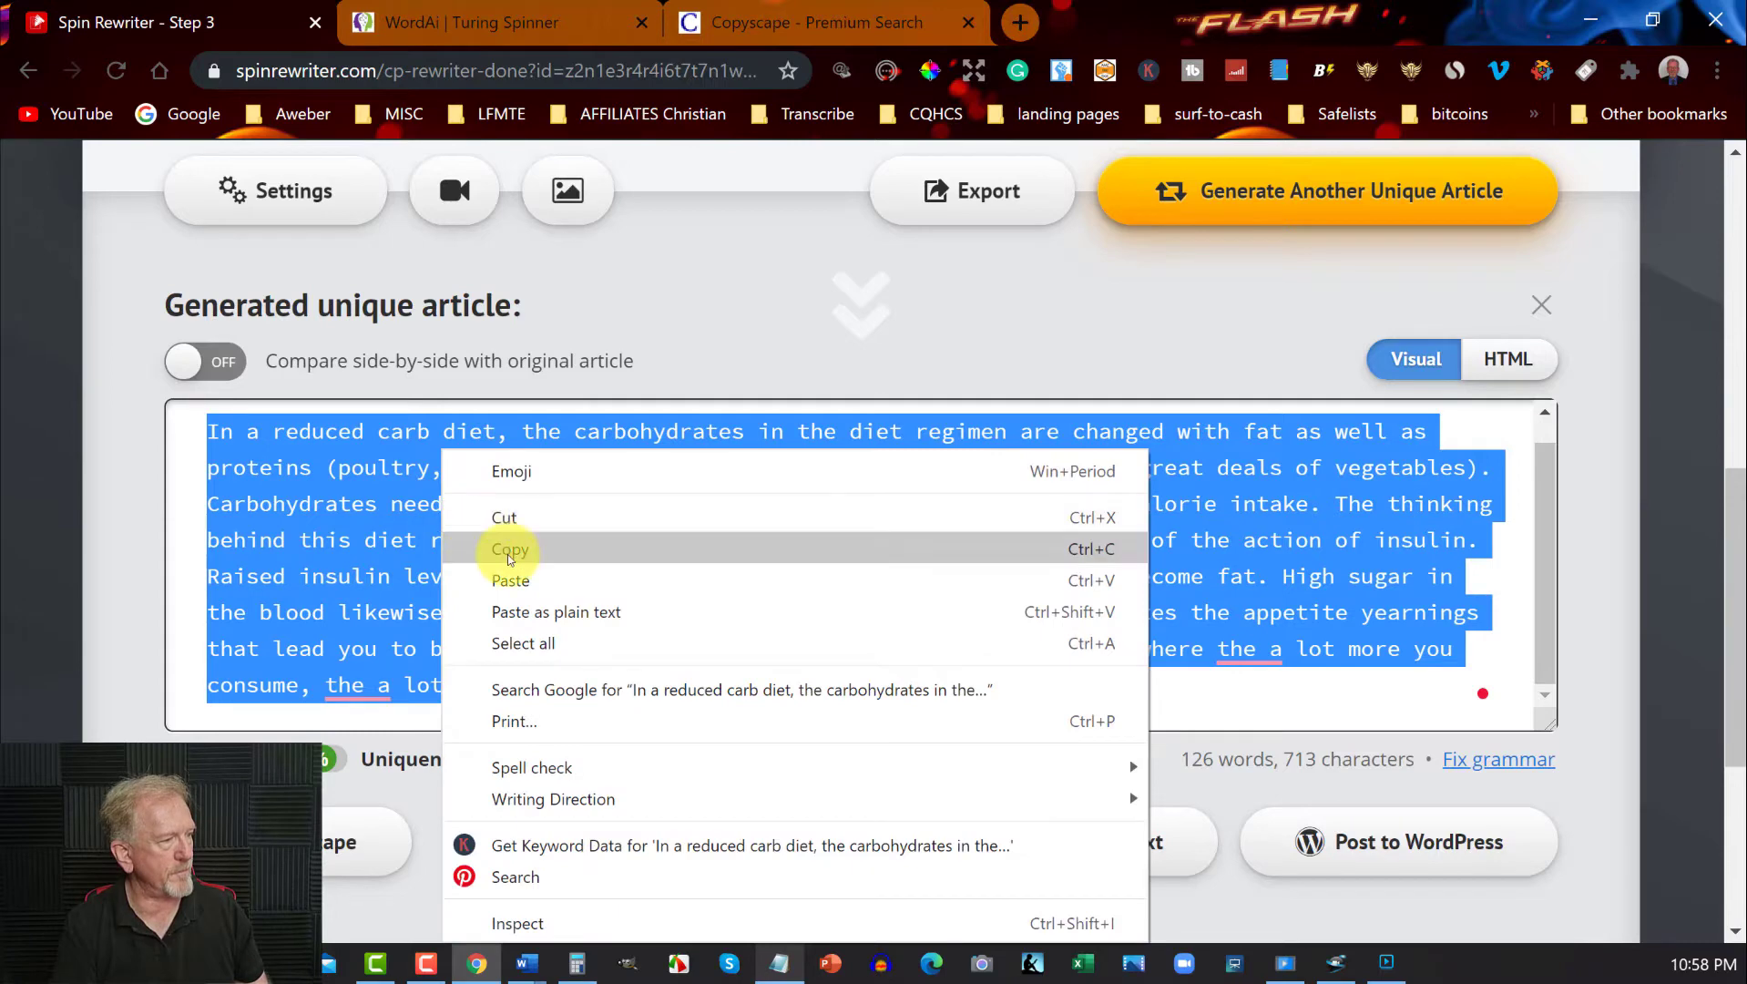
{"action": "left_click", "coordinate": [501, 549]}
- Run a Copyscape Premium Search on the new version, which returns no results
{"action": "left_click", "coordinate": [802, 7]}
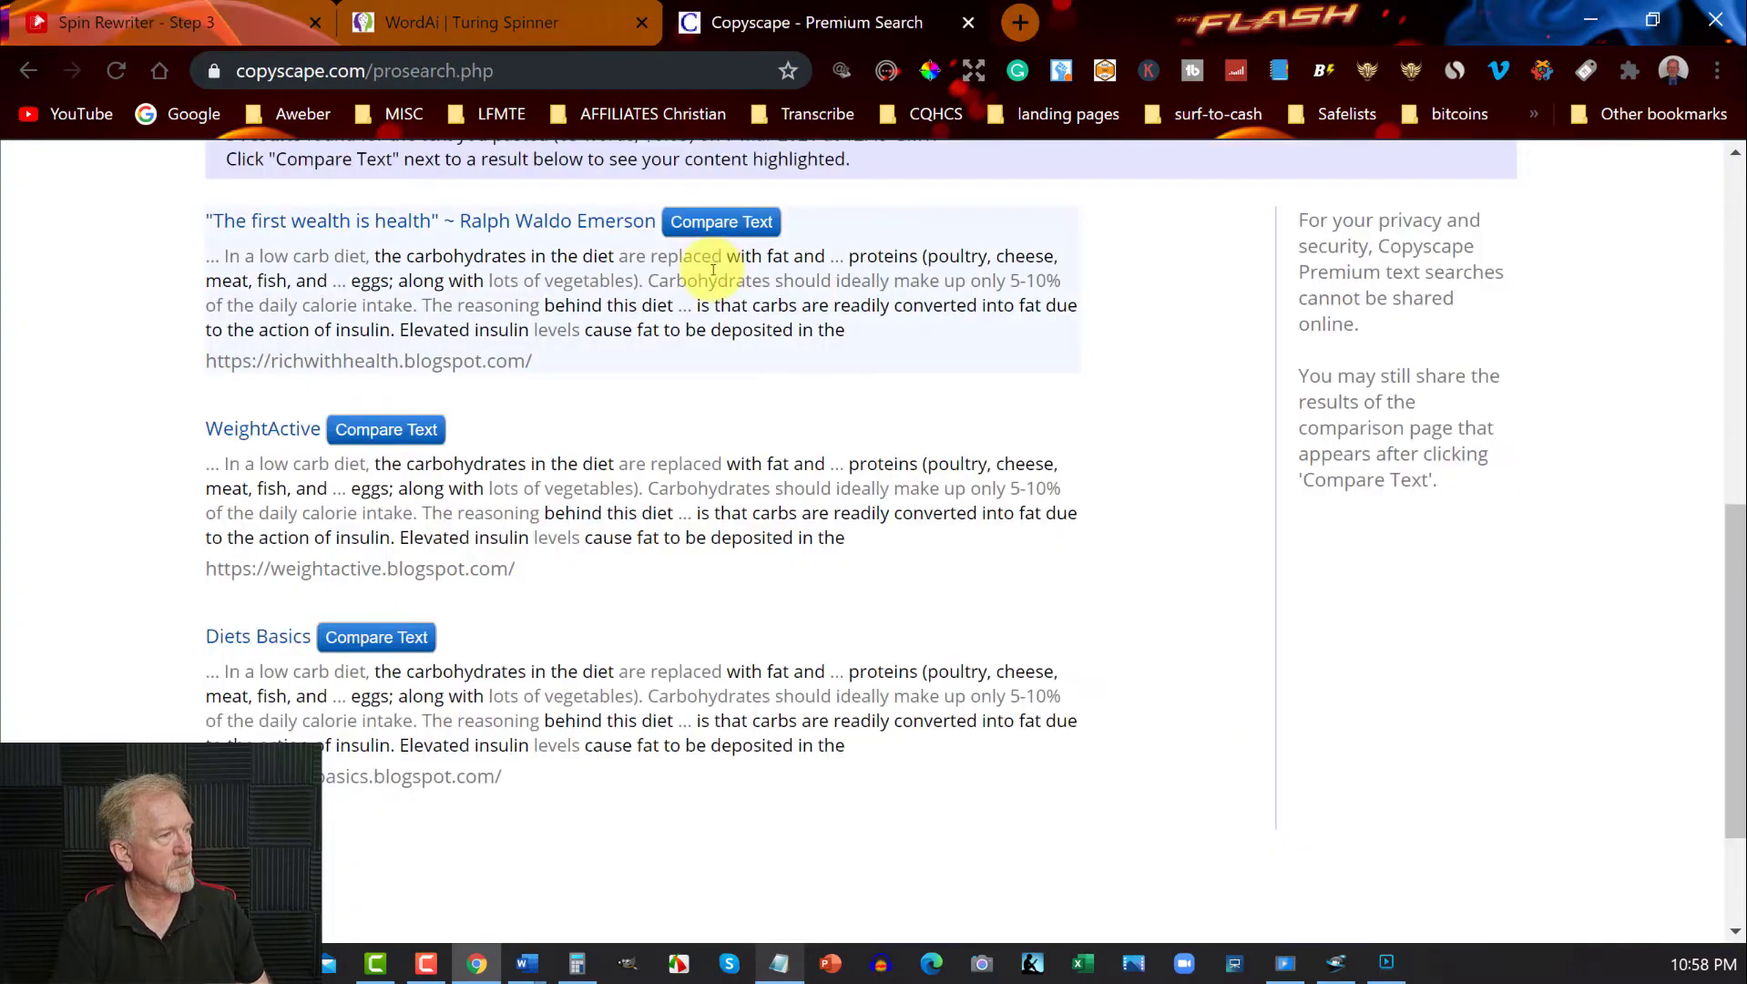
{"action": "scroll", "coordinate": [910, 365], "scroll_direction": "up", "scroll_amount": 6}
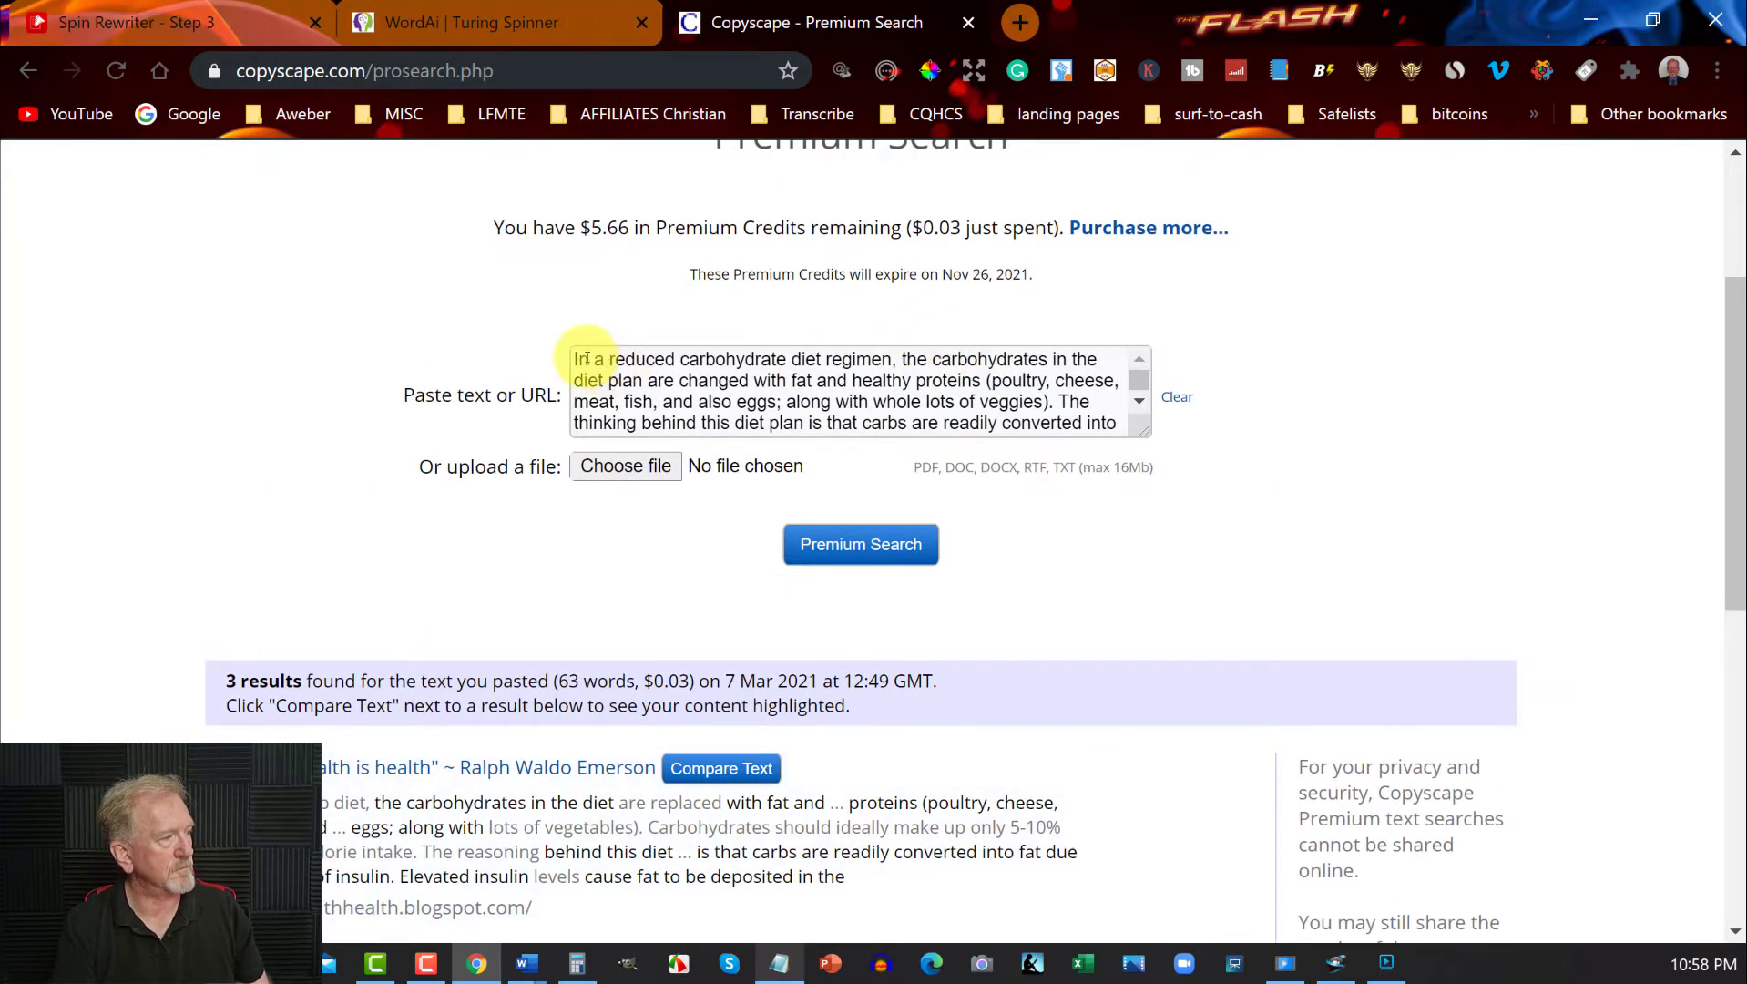
{"action": "left_click", "coordinate": [571, 357]}
{"action": "key", "text": "ctrl+a"}
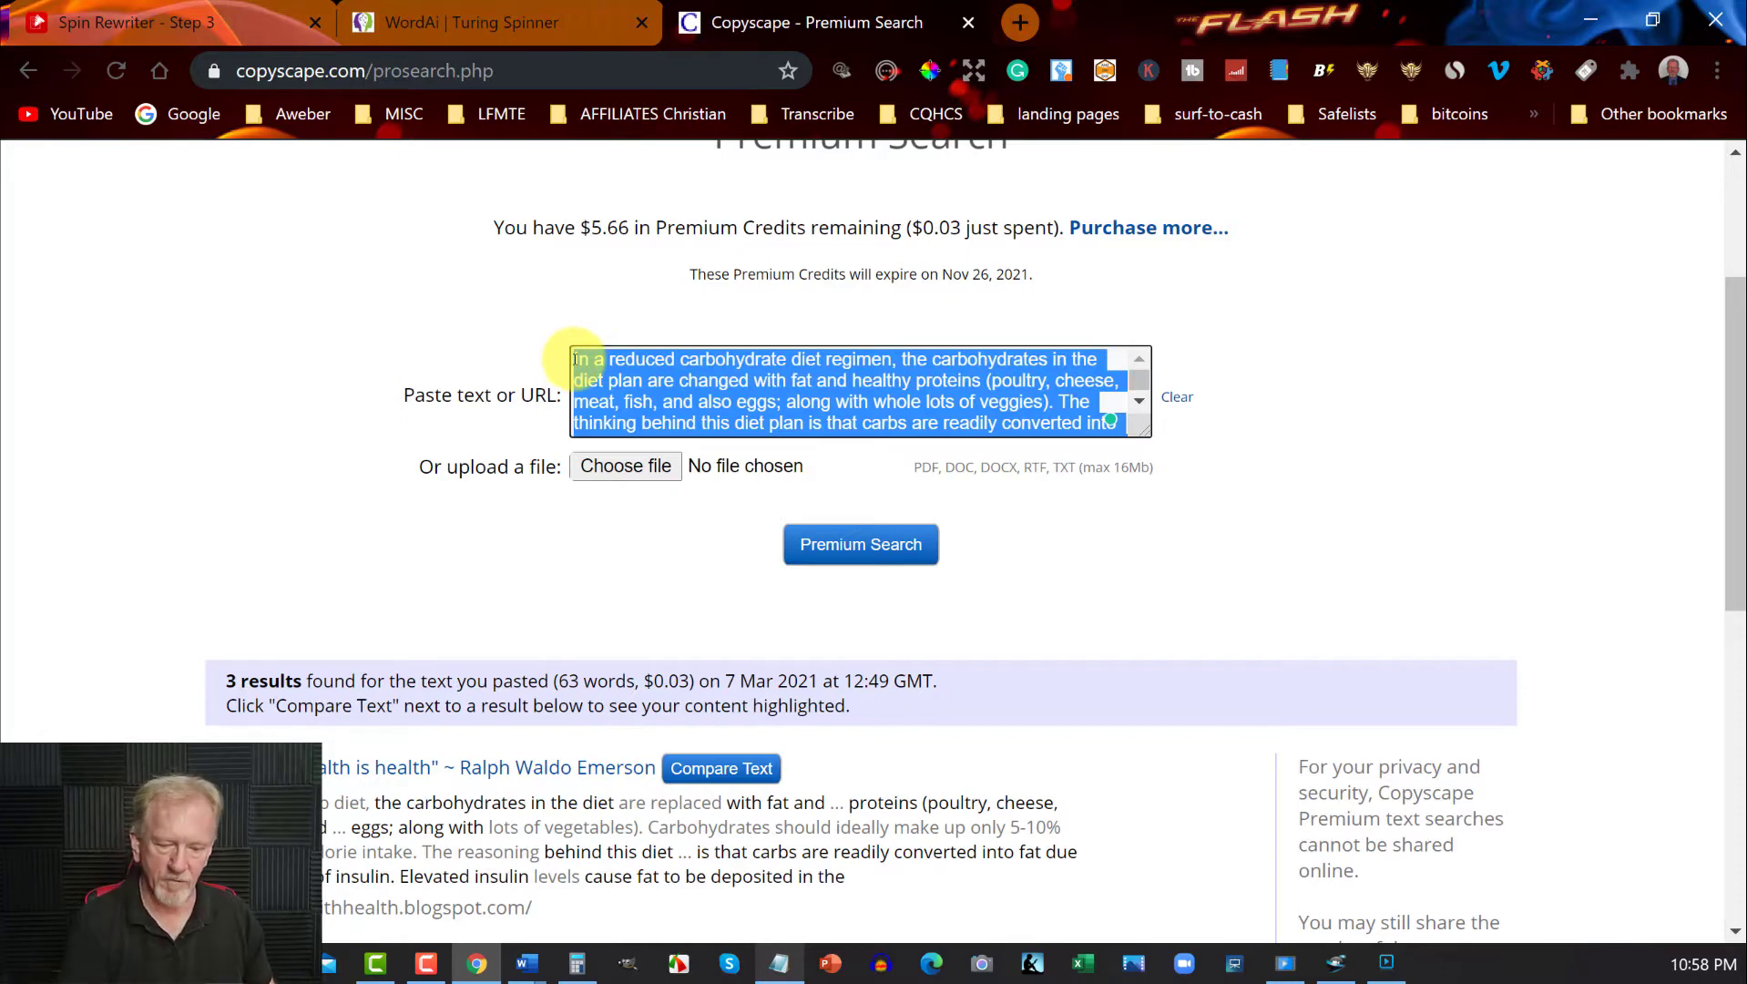
{"action": "key", "text": "ctrl+v"}
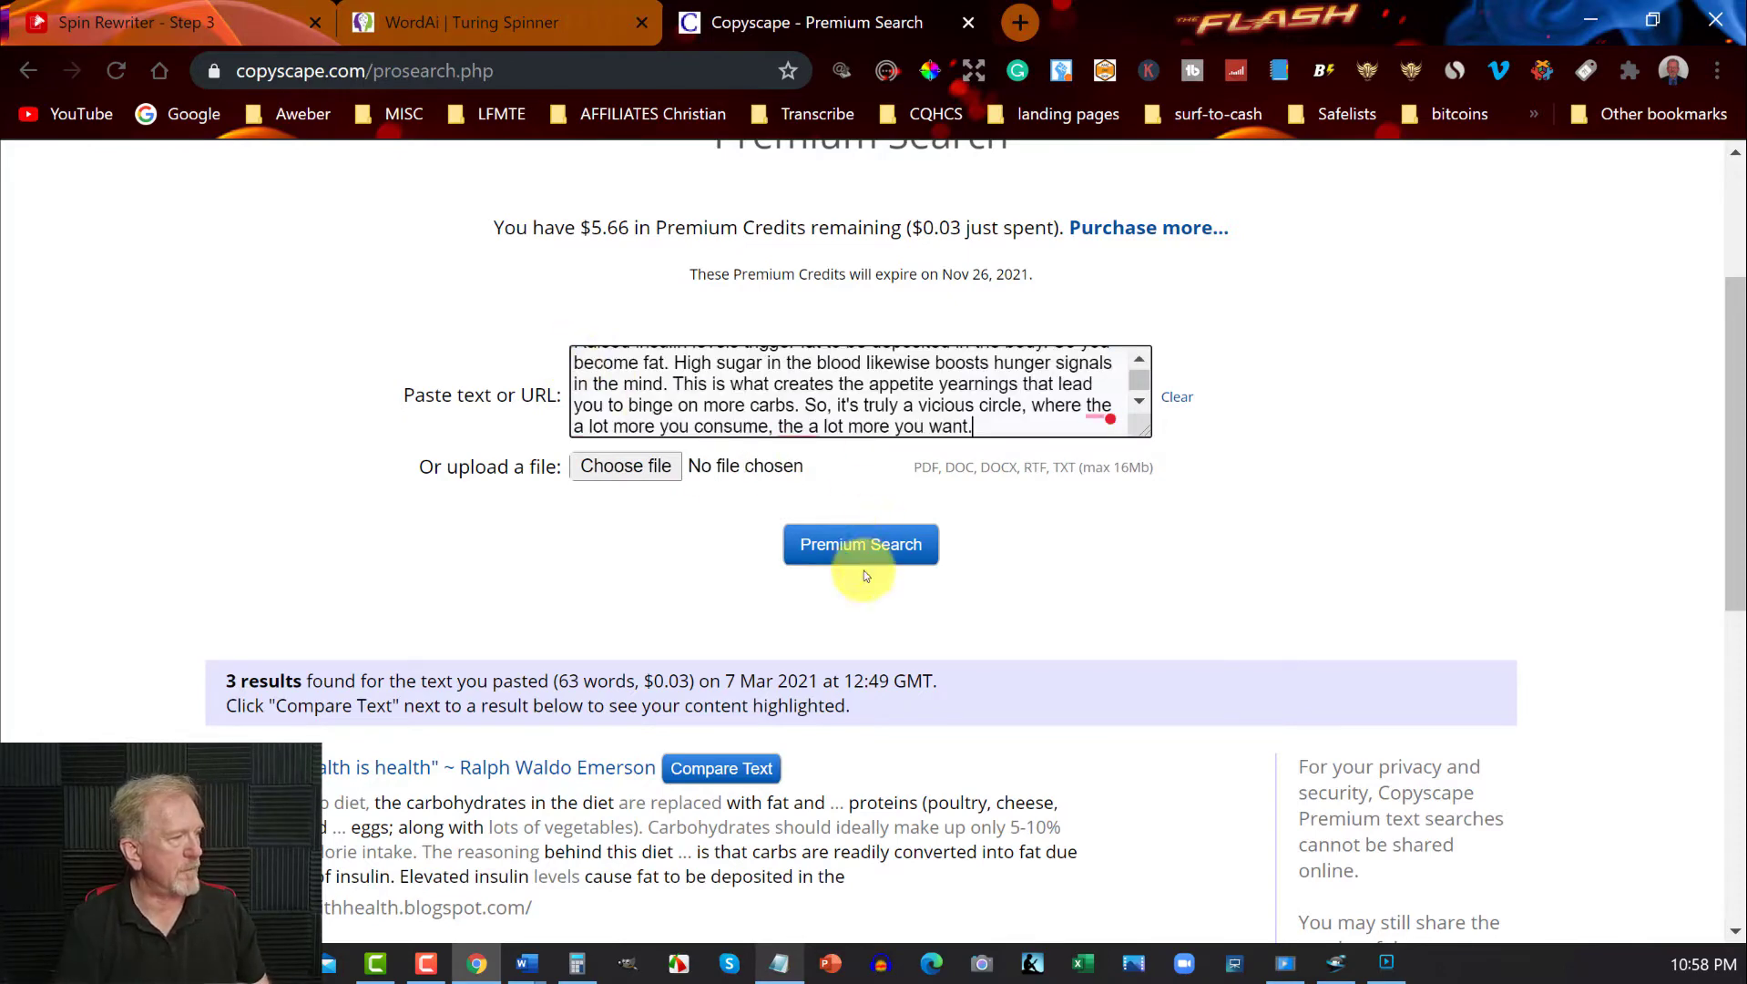
{"action": "left_click", "coordinate": [877, 537]}
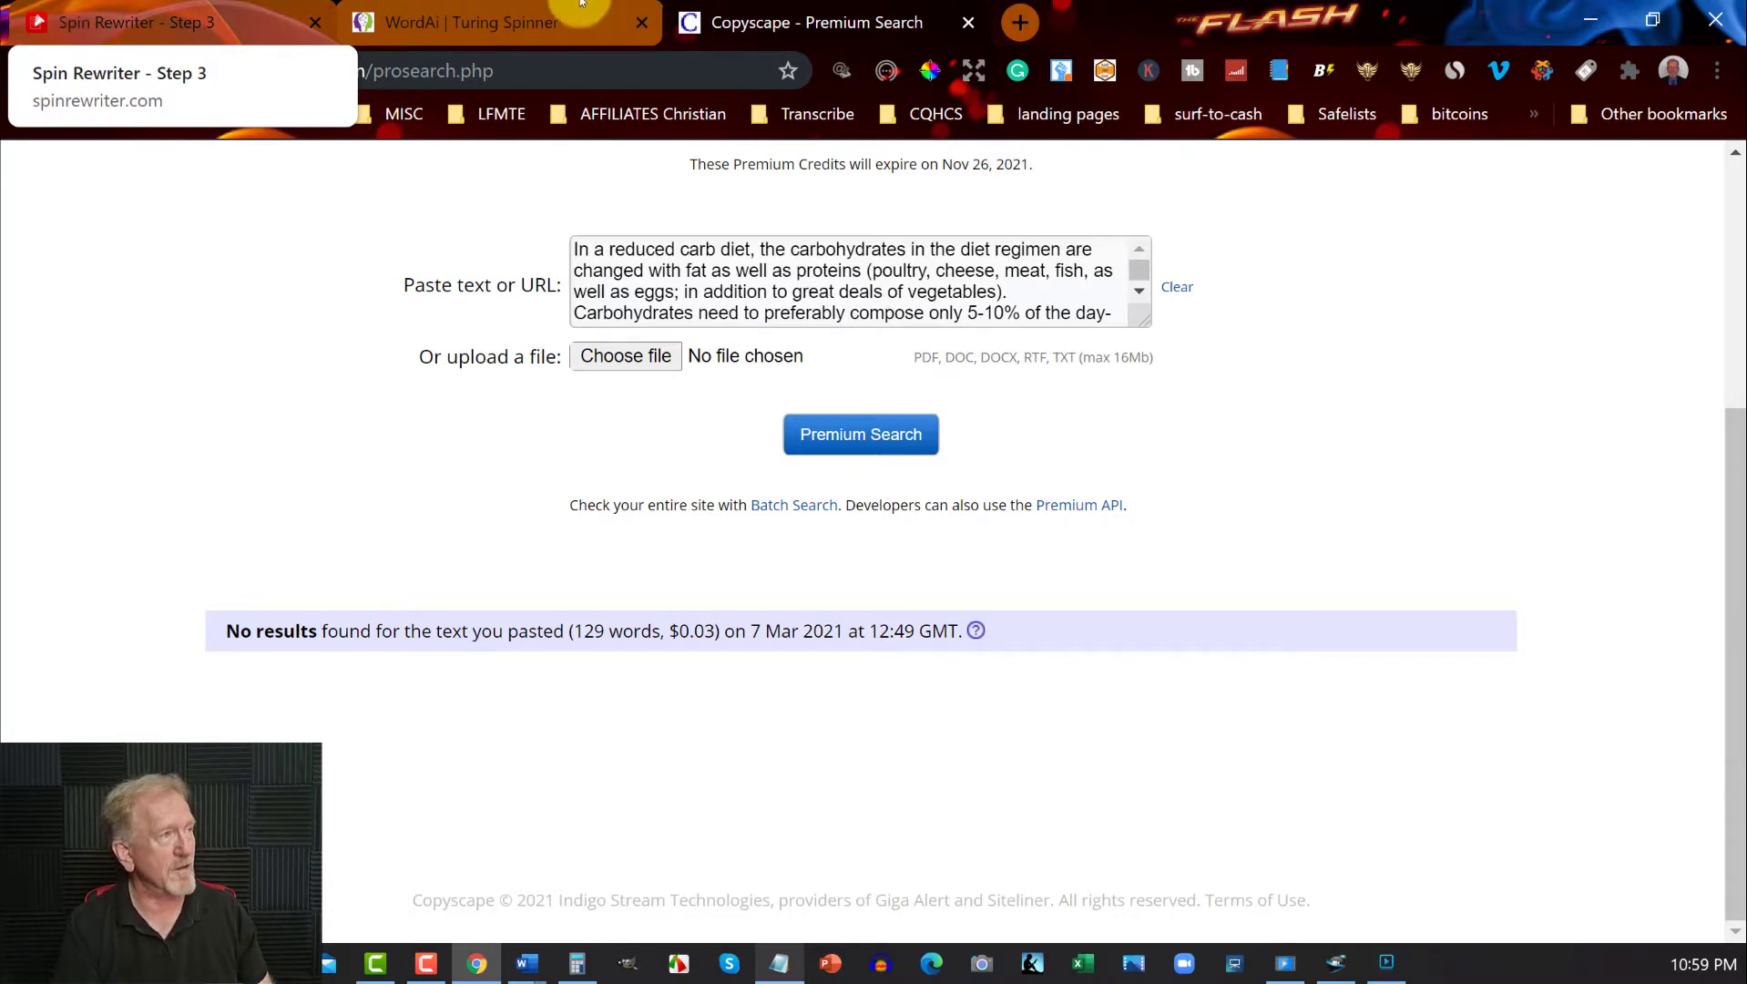
- Reload the WordAI page and confirm form resubmission to get an empty Turing Spinner article box
{"action": "left_click", "coordinate": [504, 23]}
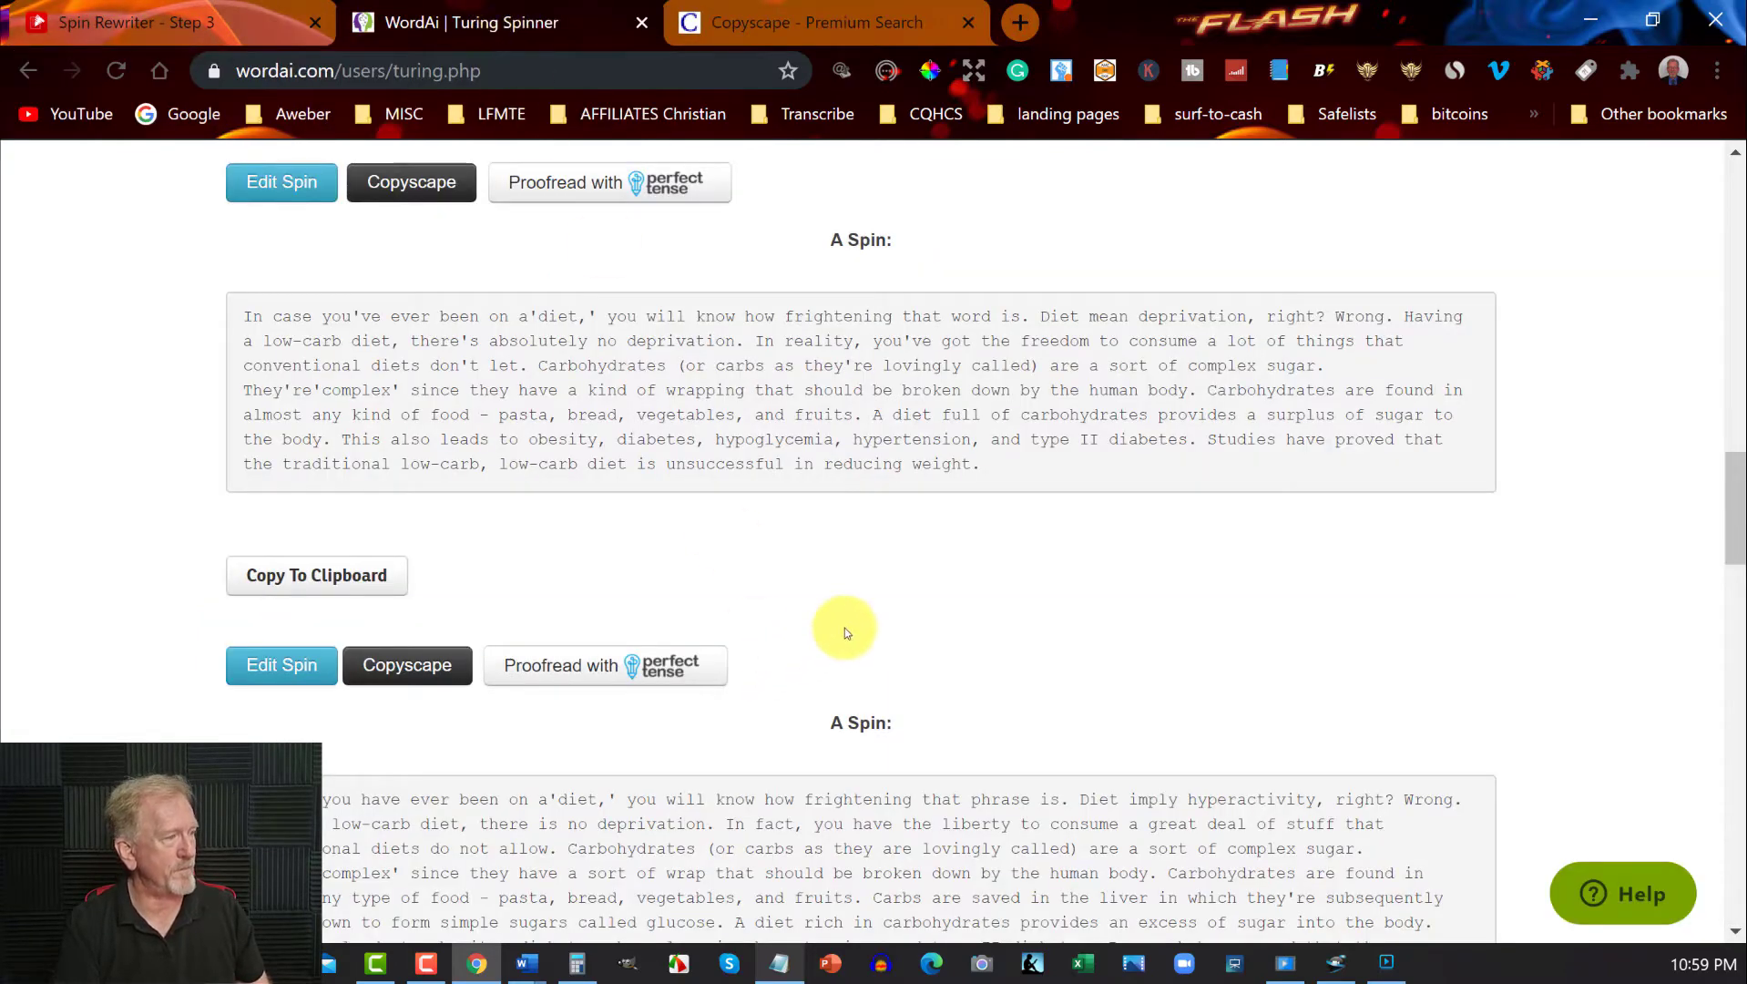
{"action": "scroll", "coordinate": [846, 612], "scroll_direction": "up", "scroll_amount": 10}
{"action": "scroll", "coordinate": [846, 612], "scroll_direction": "up", "scroll_amount": 5}
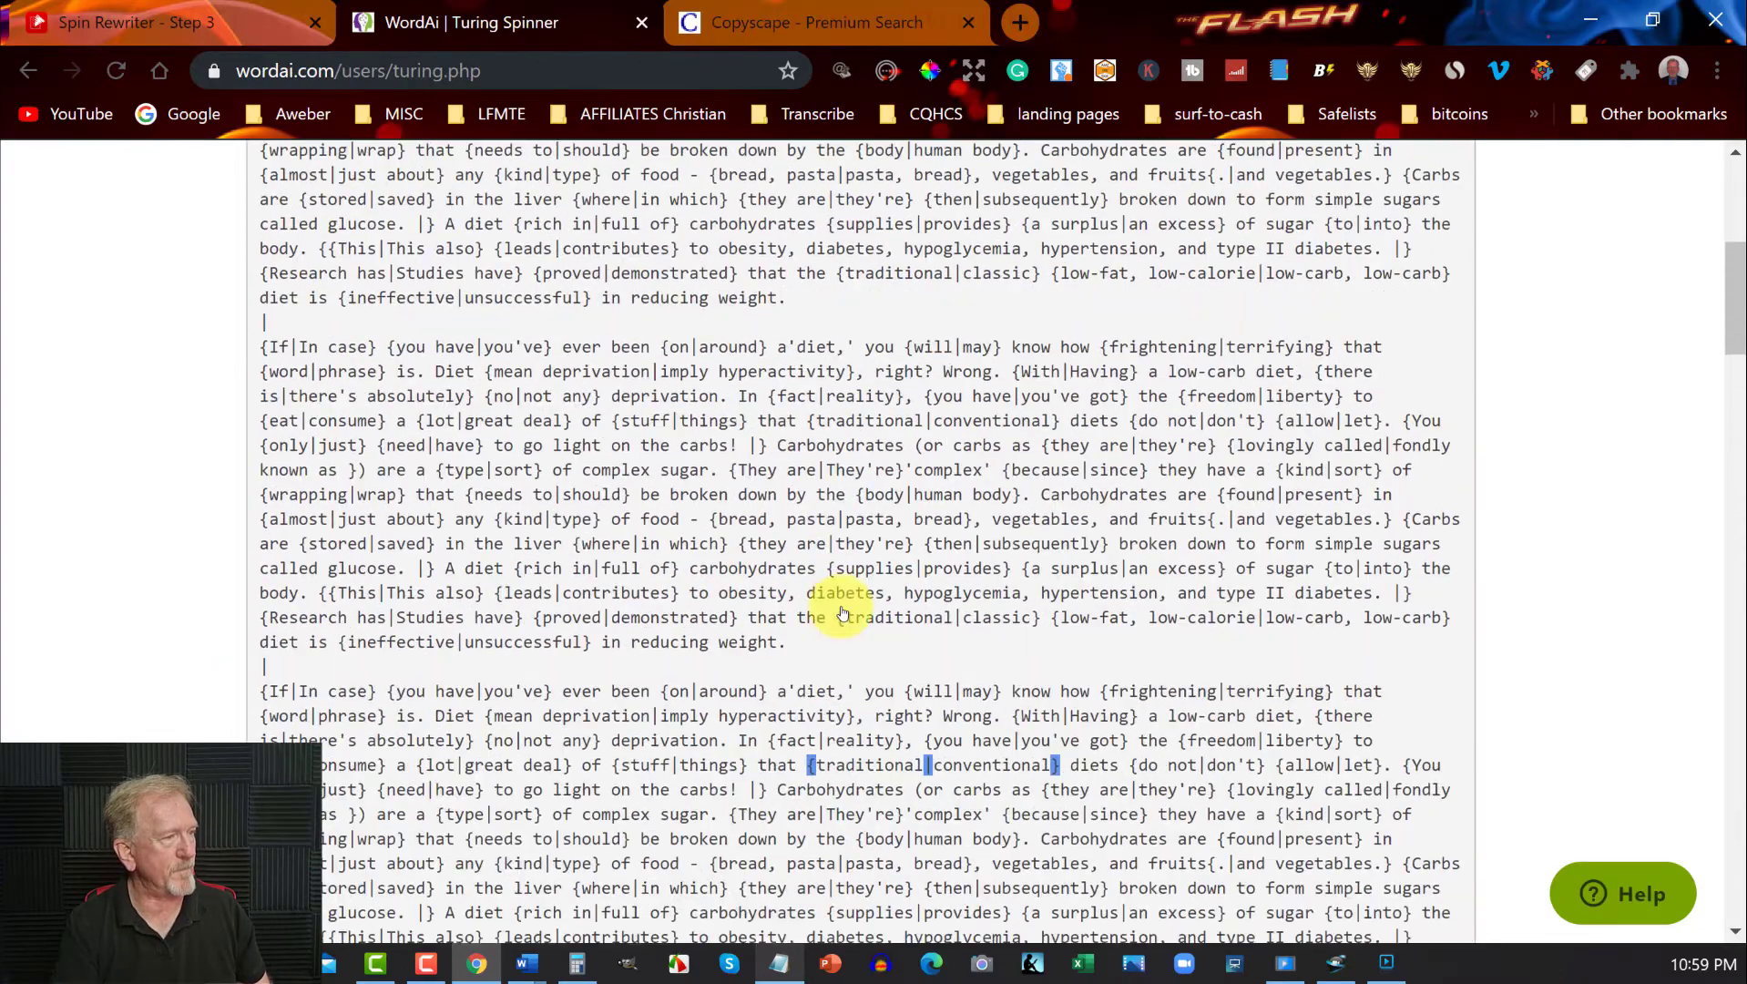
{"action": "left_click", "coordinate": [1006, 278]}
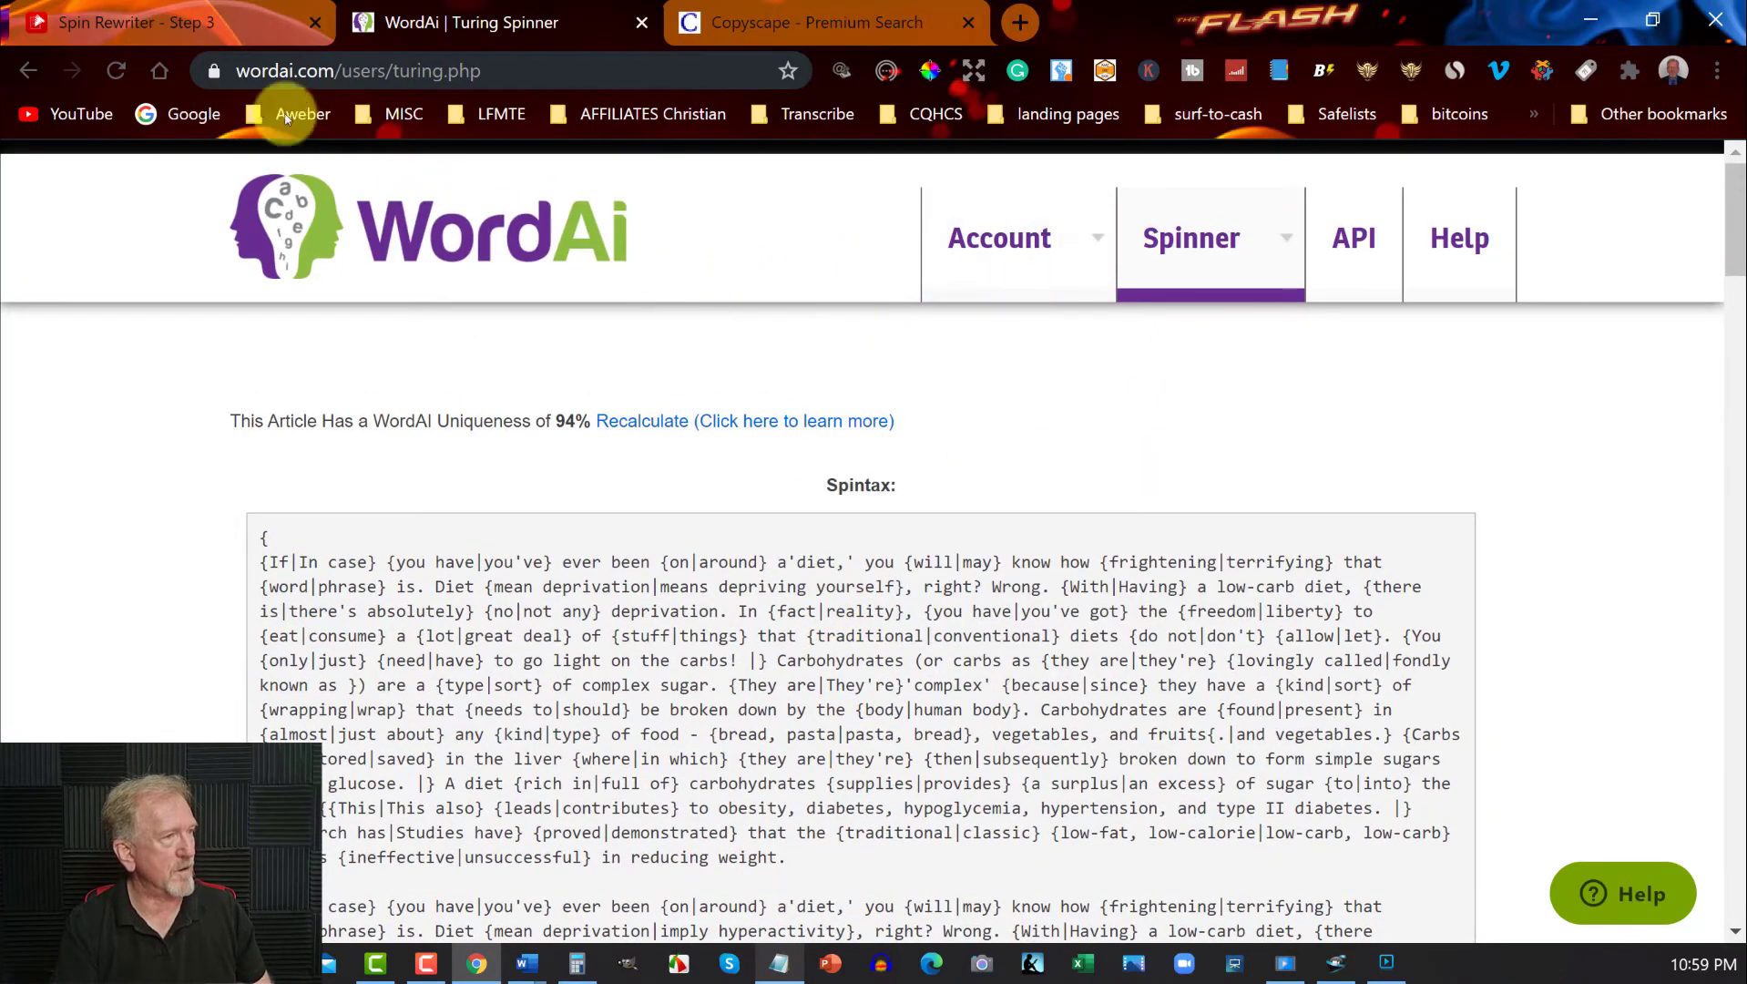
{"action": "left_click", "coordinate": [107, 66]}
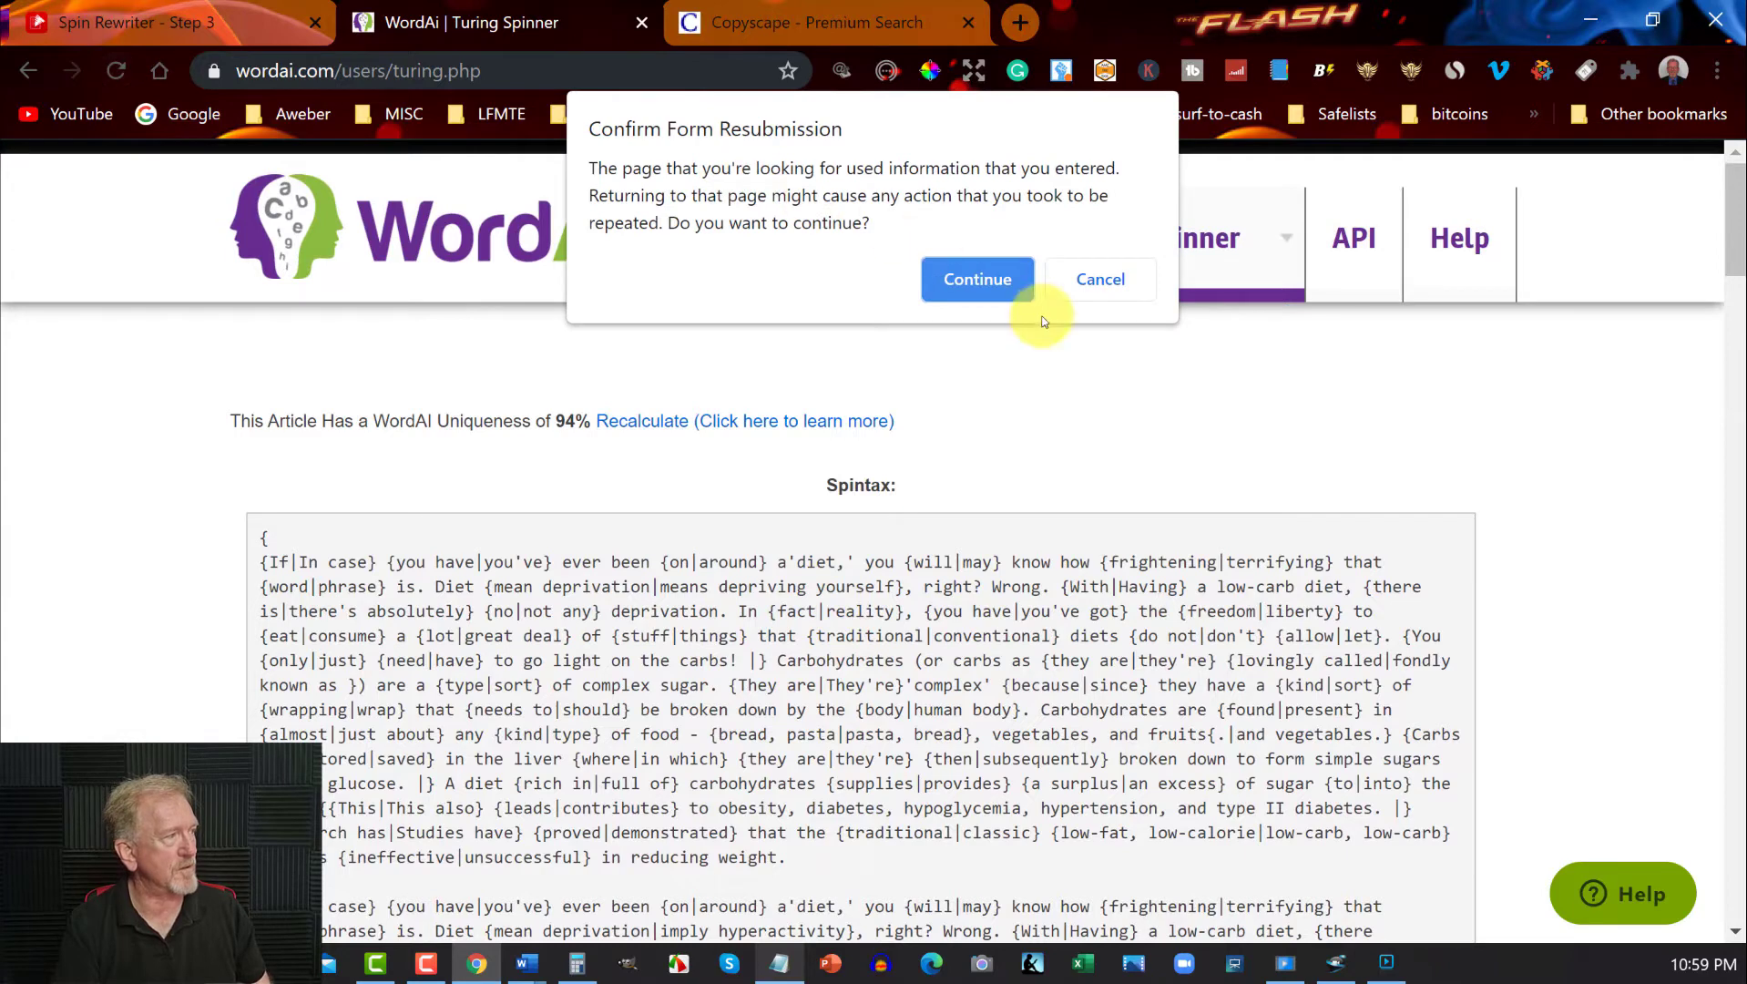
{"action": "left_click", "coordinate": [979, 280]}
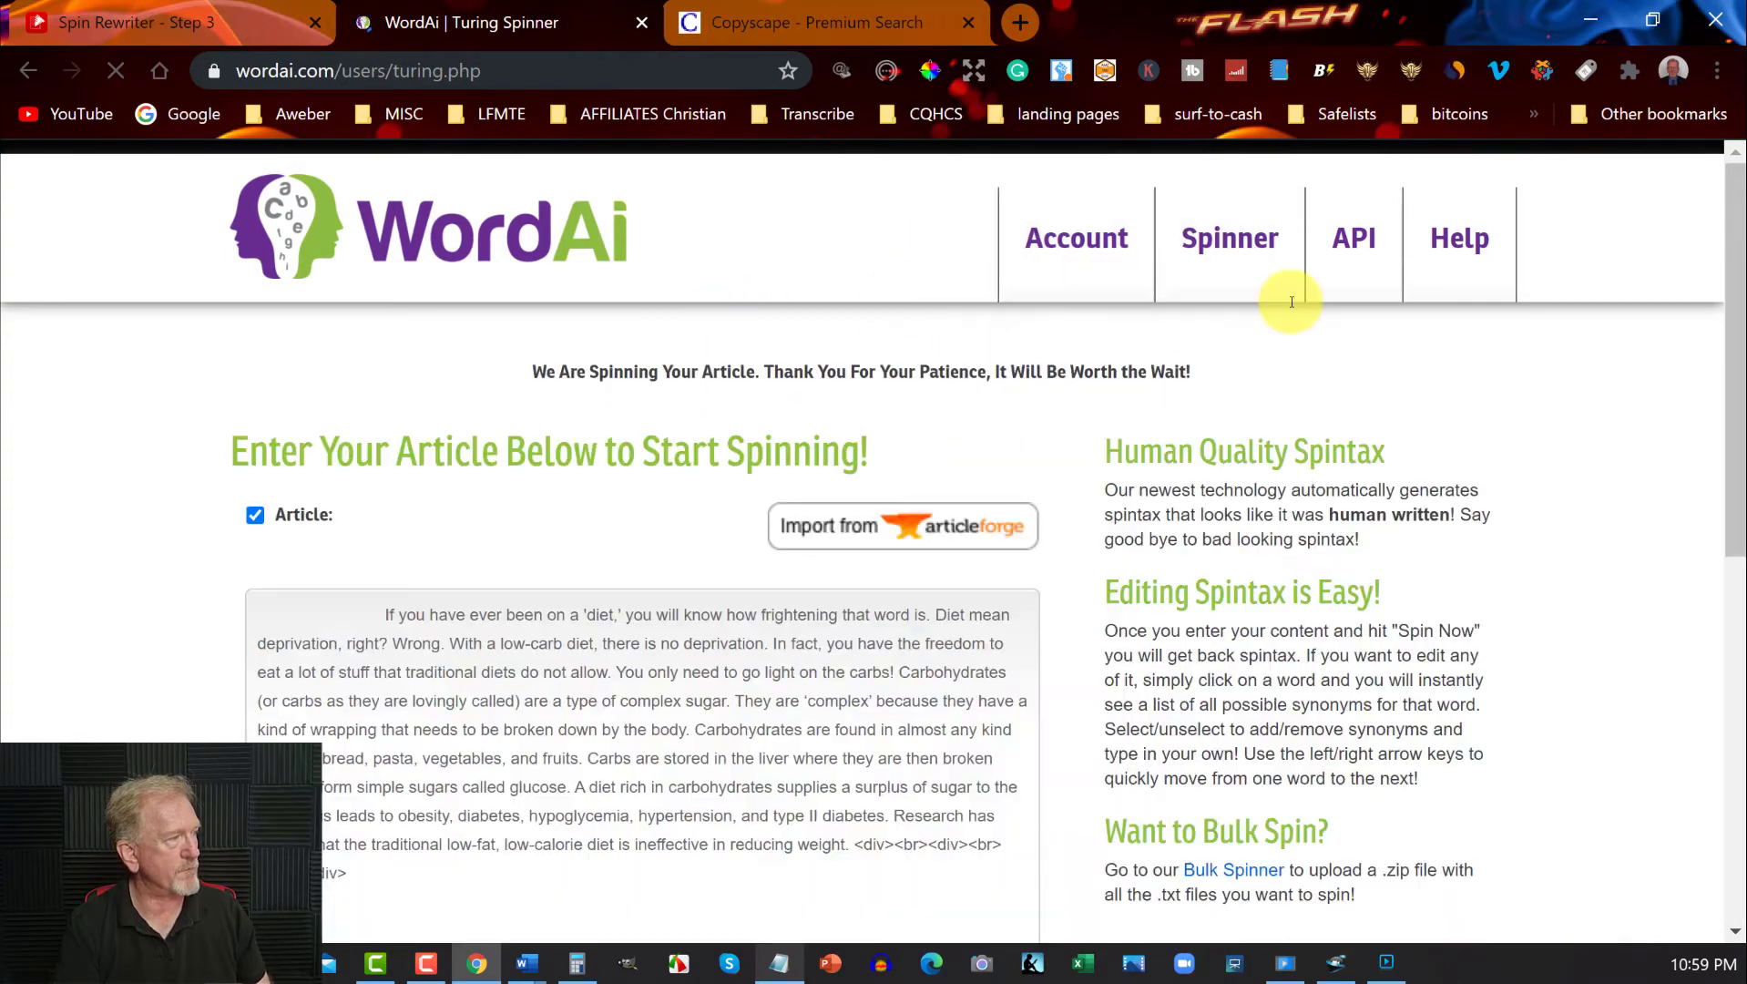
{"action": "mouse_move", "coordinate": [1226, 244]}
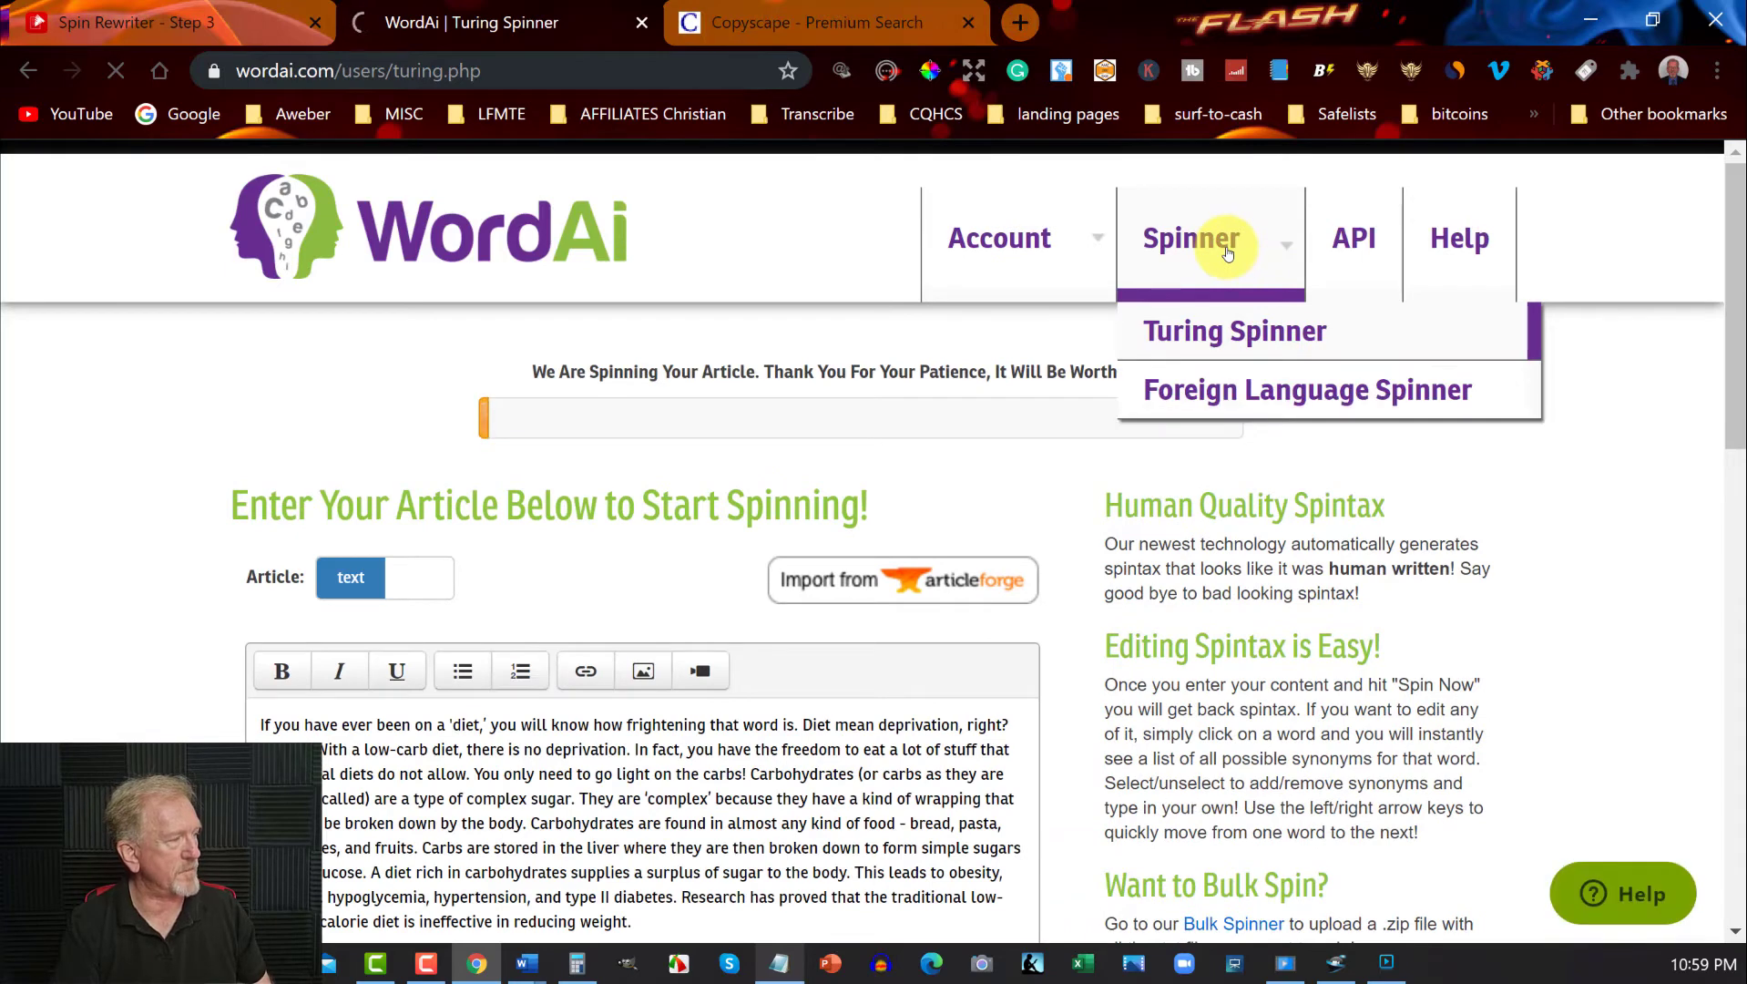
- Start a fresh Spin Rewriter article and open its rewriting settings
{"action": "left_click", "coordinate": [130, 7]}
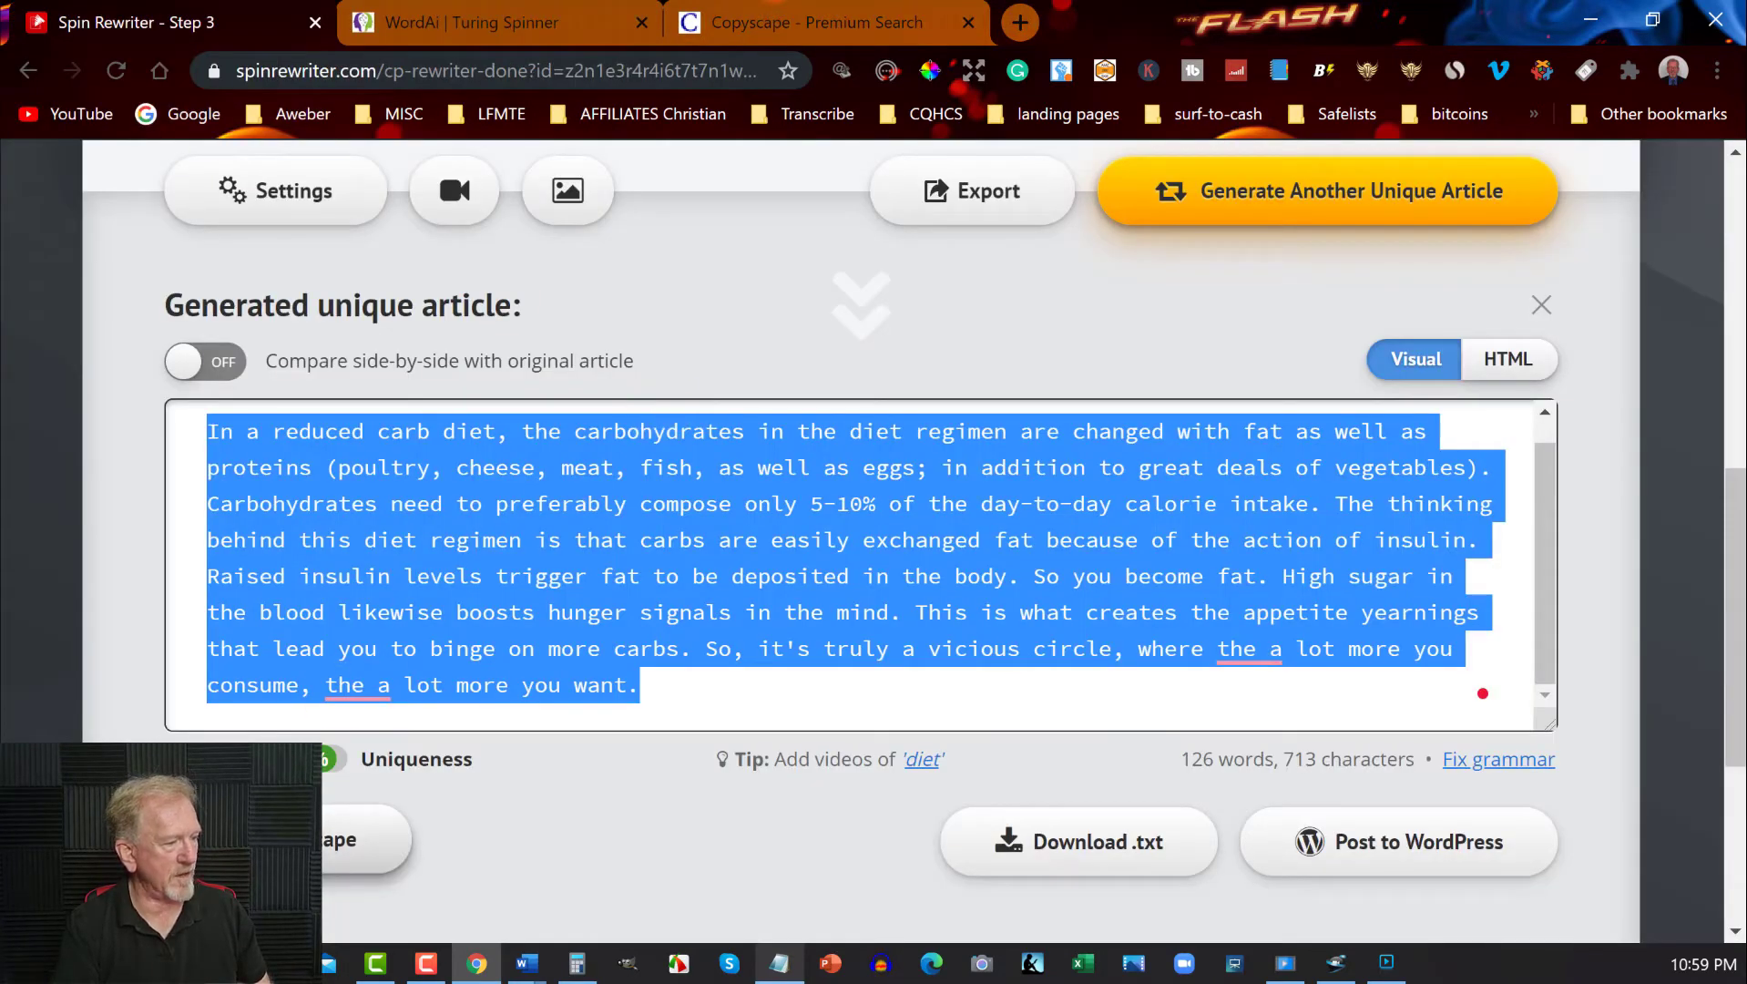
{"action": "scroll", "coordinate": [440, 307], "scroll_direction": "up", "scroll_amount": 7}
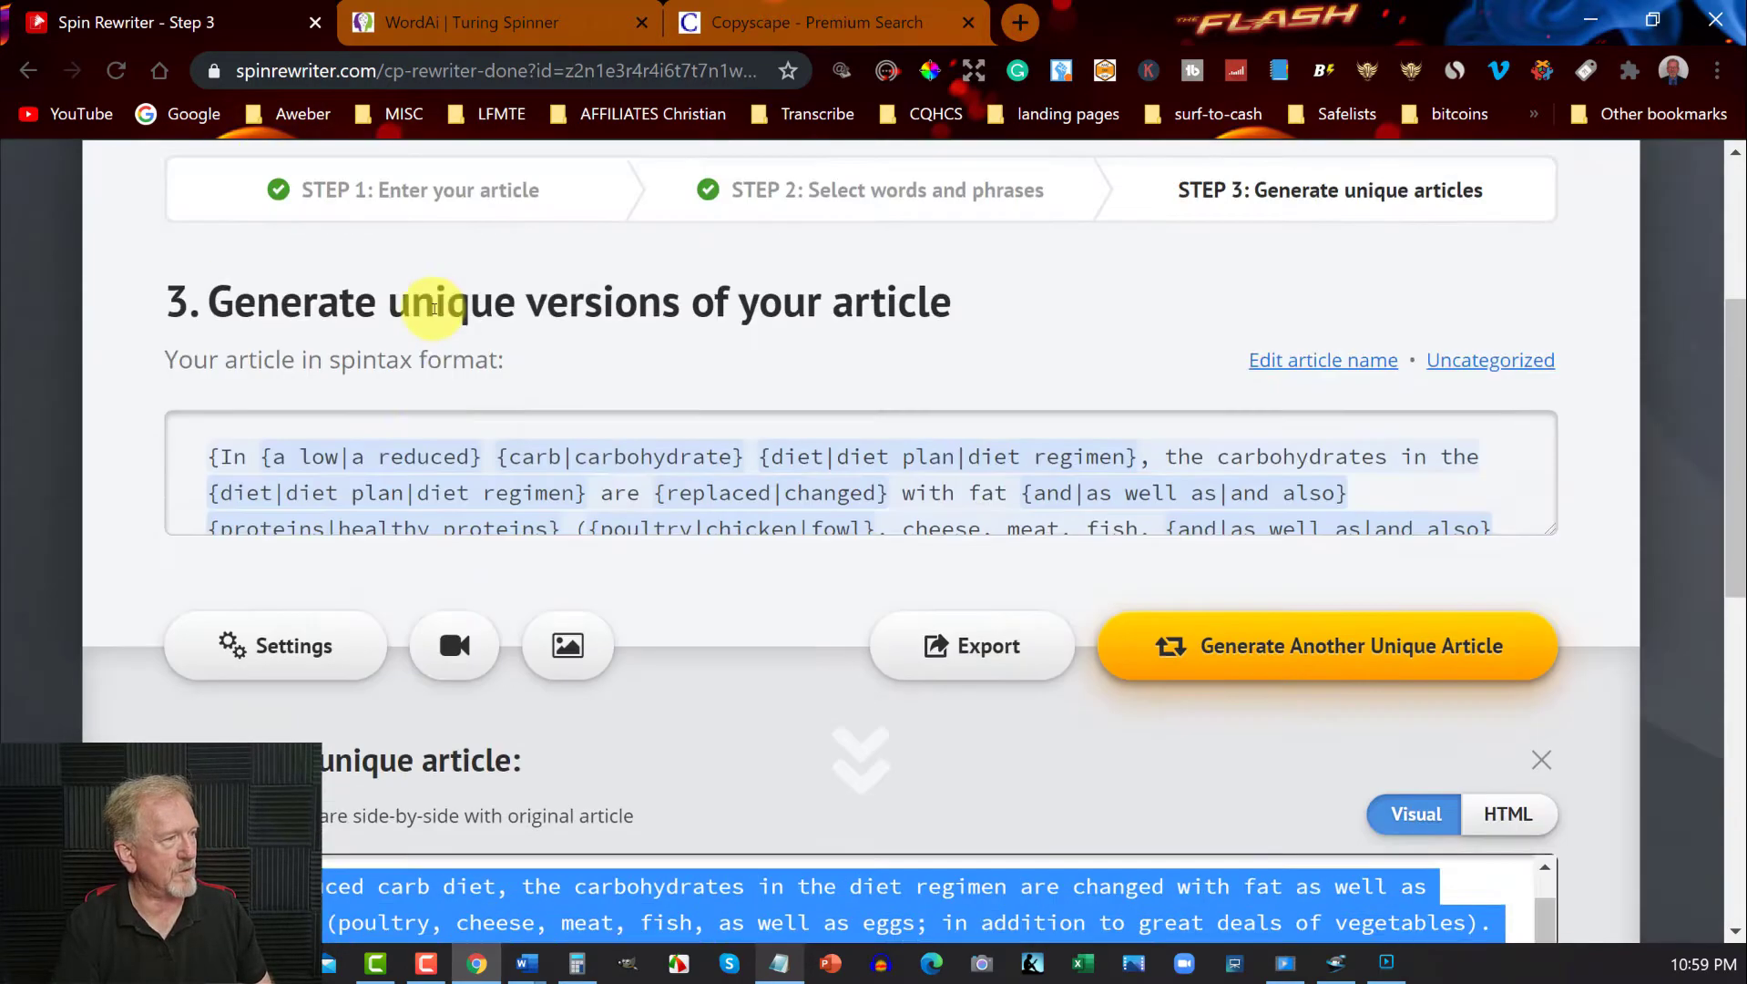
{"action": "left_click", "coordinate": [381, 265]}
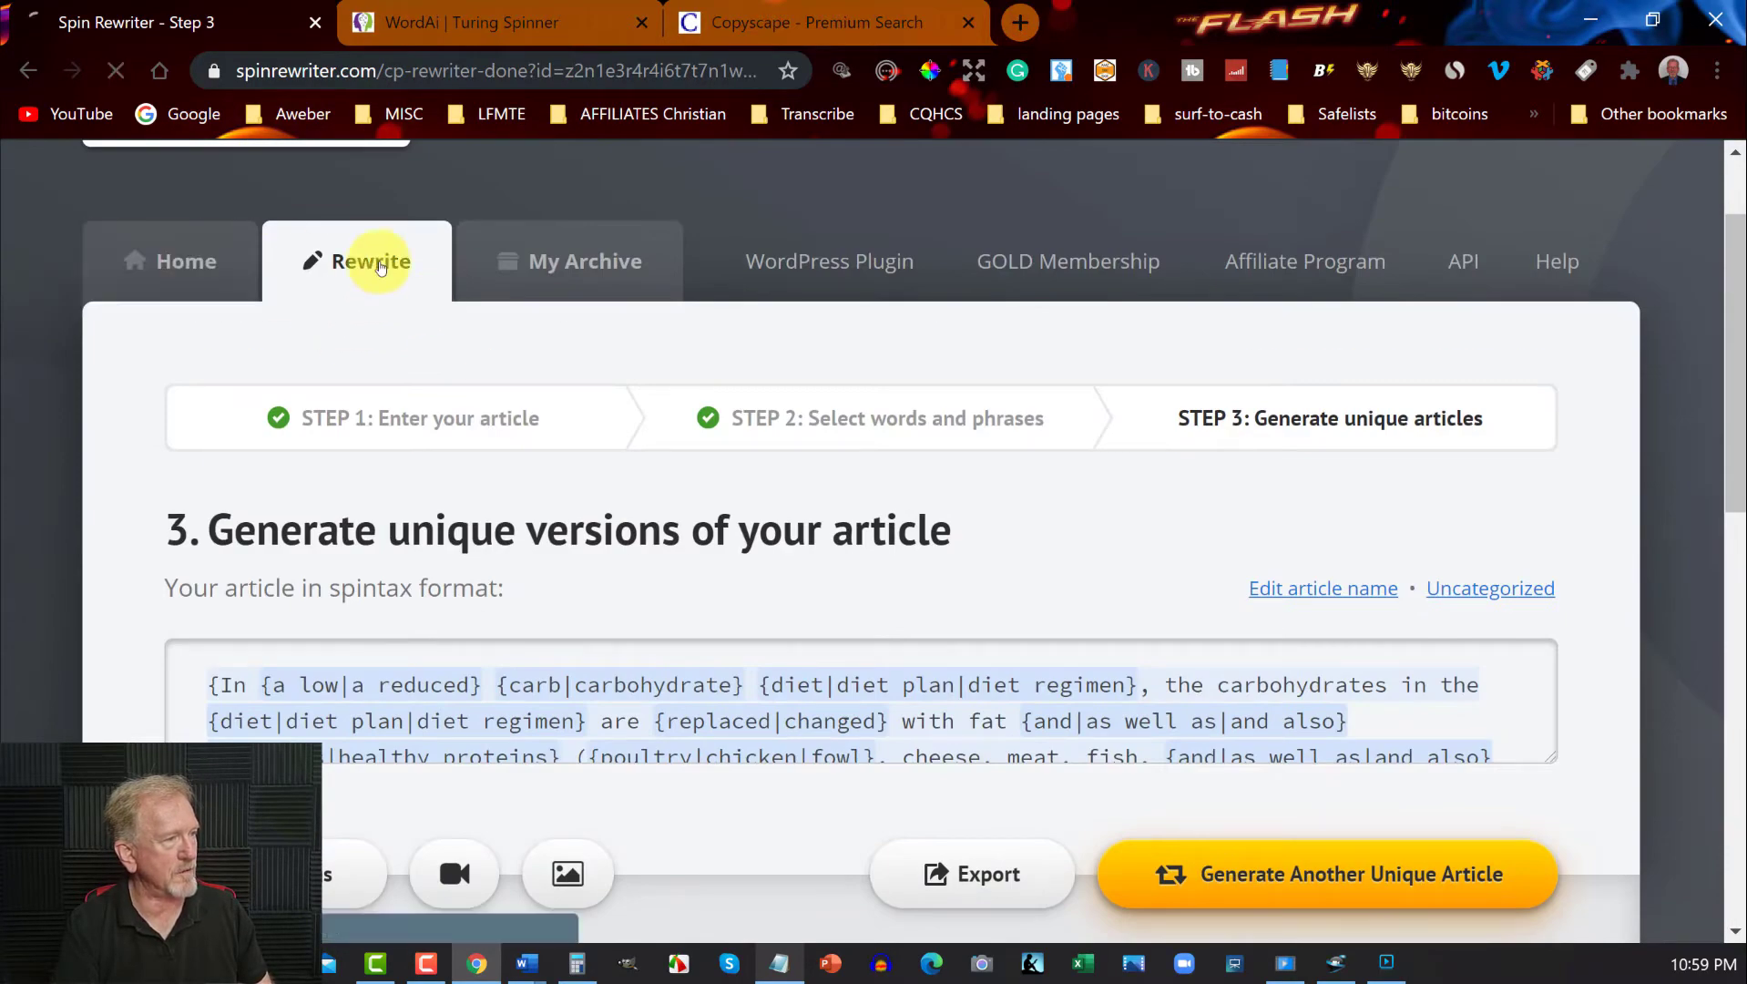
{"action": "scroll", "coordinate": [421, 378], "scroll_direction": "down", "scroll_amount": 6}
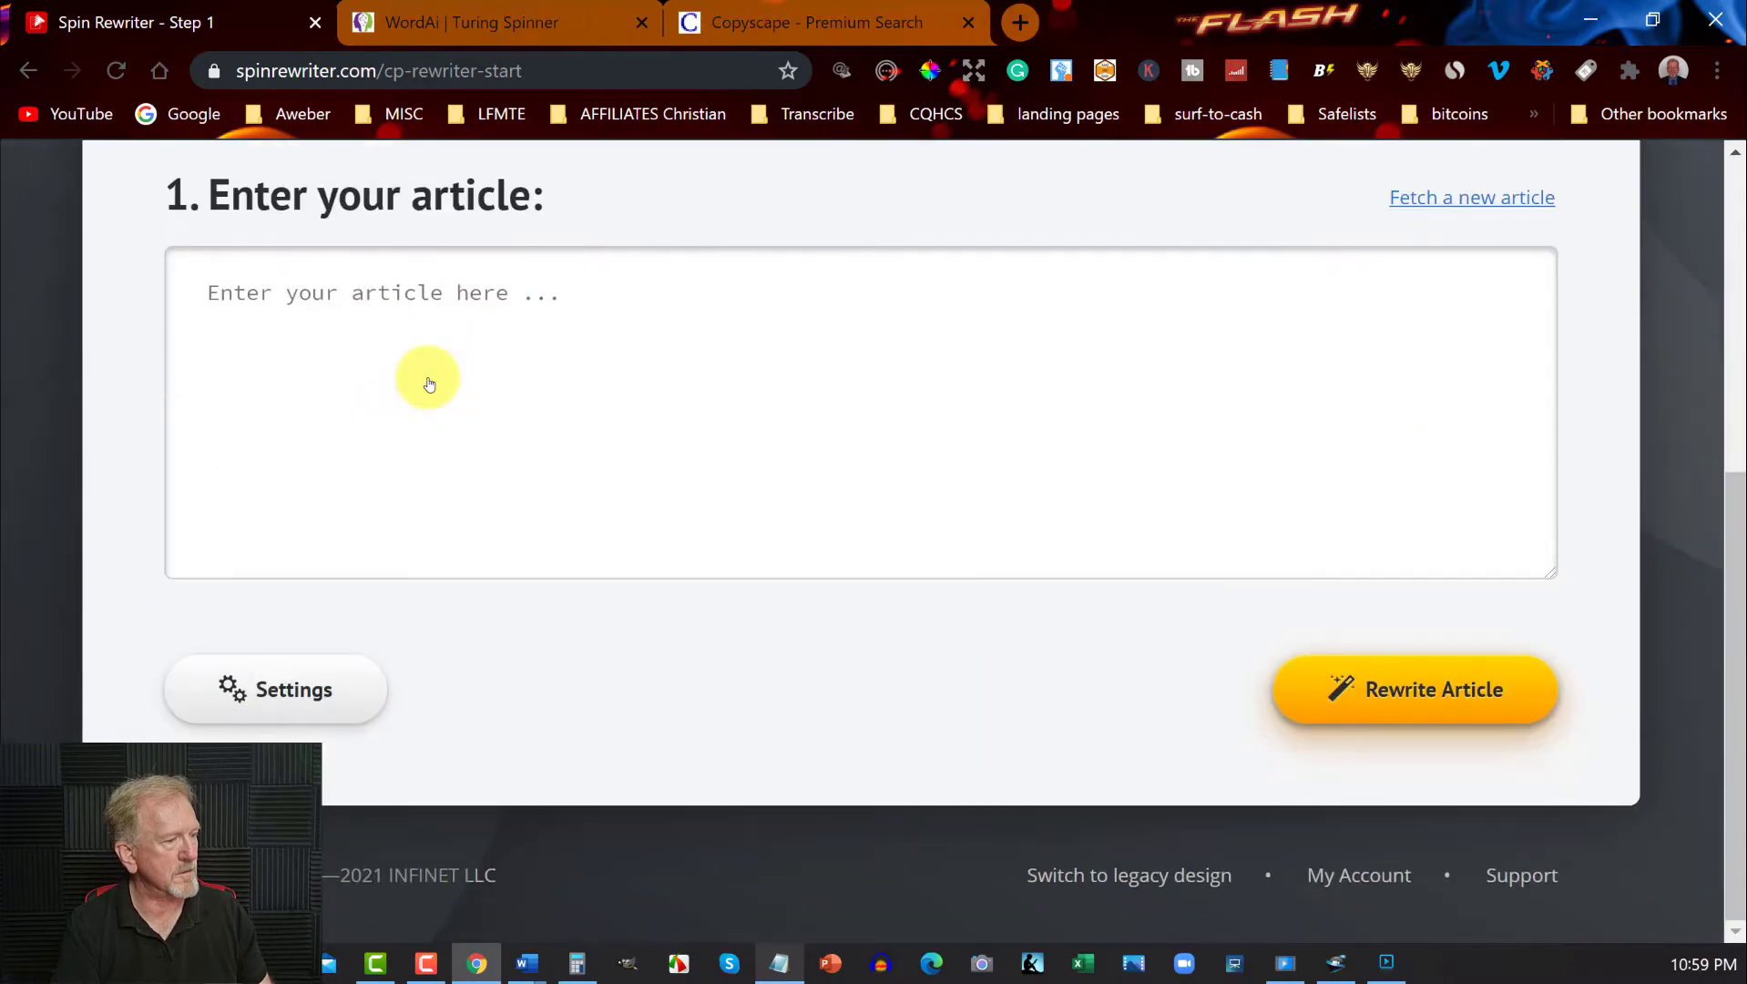
{"action": "left_click", "coordinate": [267, 679]}
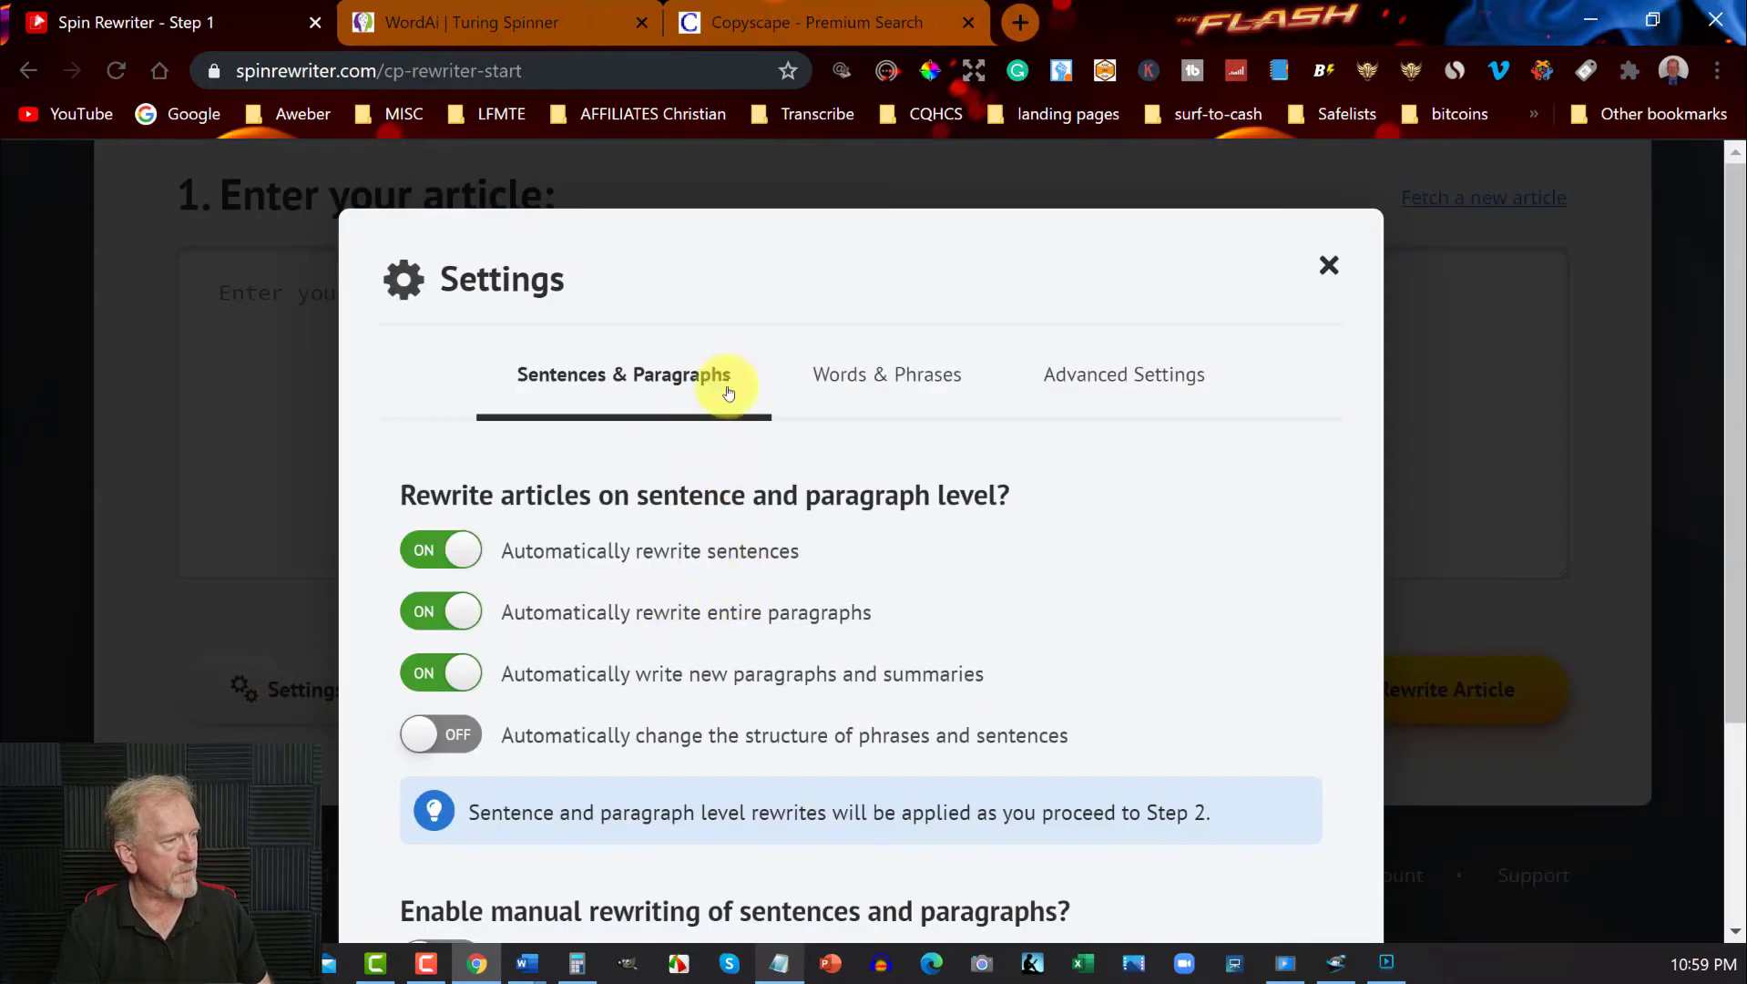
- Copy the protected keywords list (carbs, Carbohydrates, complex sugar…) from Words & Phrases
{"action": "left_click", "coordinate": [893, 363]}
{"action": "scroll", "coordinate": [558, 631], "scroll_direction": "down", "scroll_amount": 3}
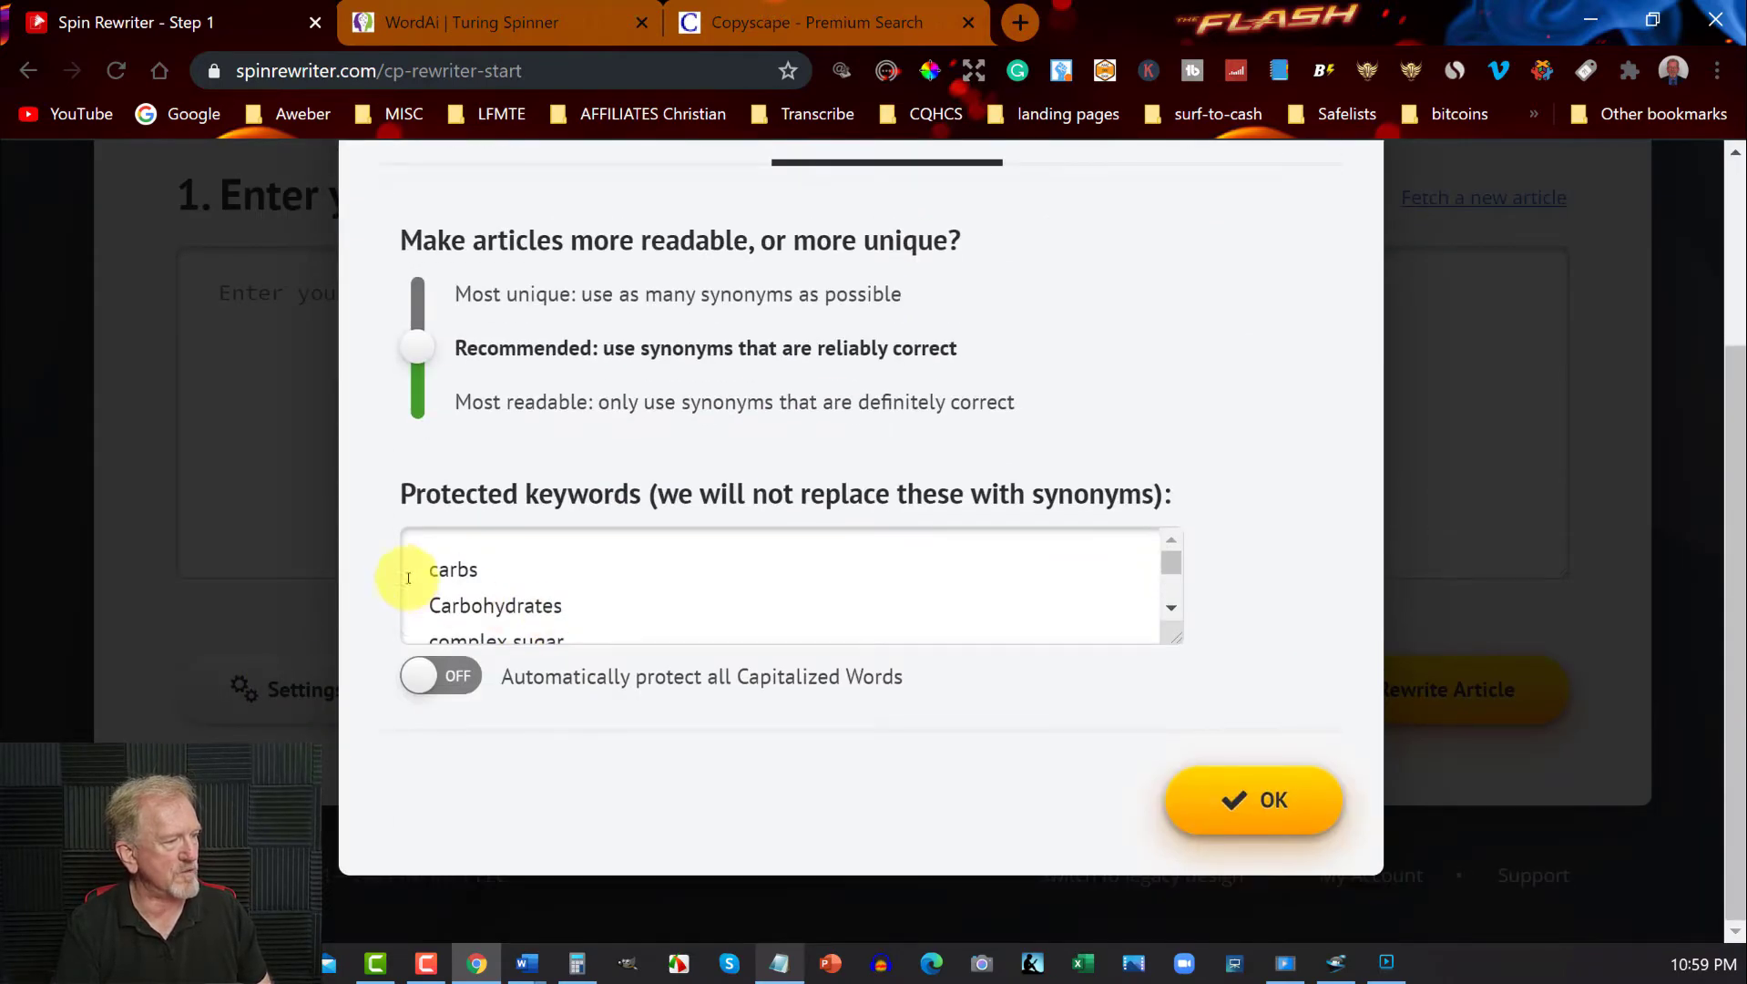
{"action": "left_click", "coordinate": [424, 573]}
{"action": "key", "text": "ctrl+a"}
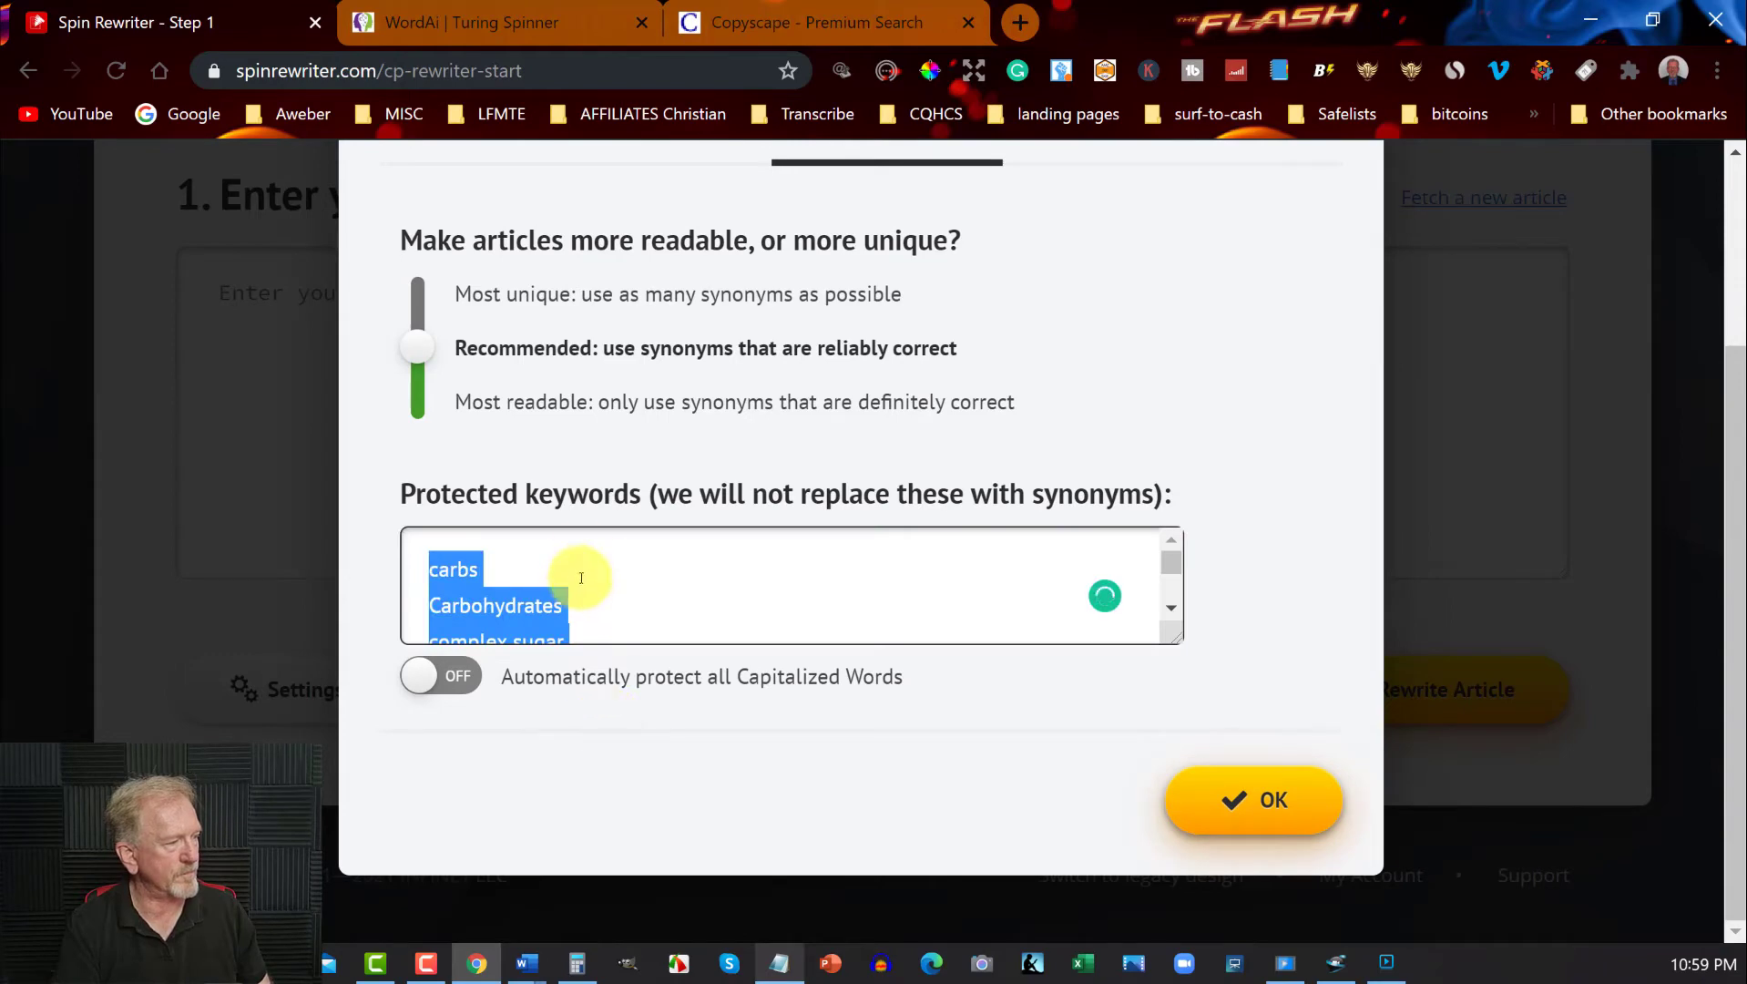
{"action": "key", "text": "ctrl+v"}
{"action": "key", "text": "ctrl+z"}
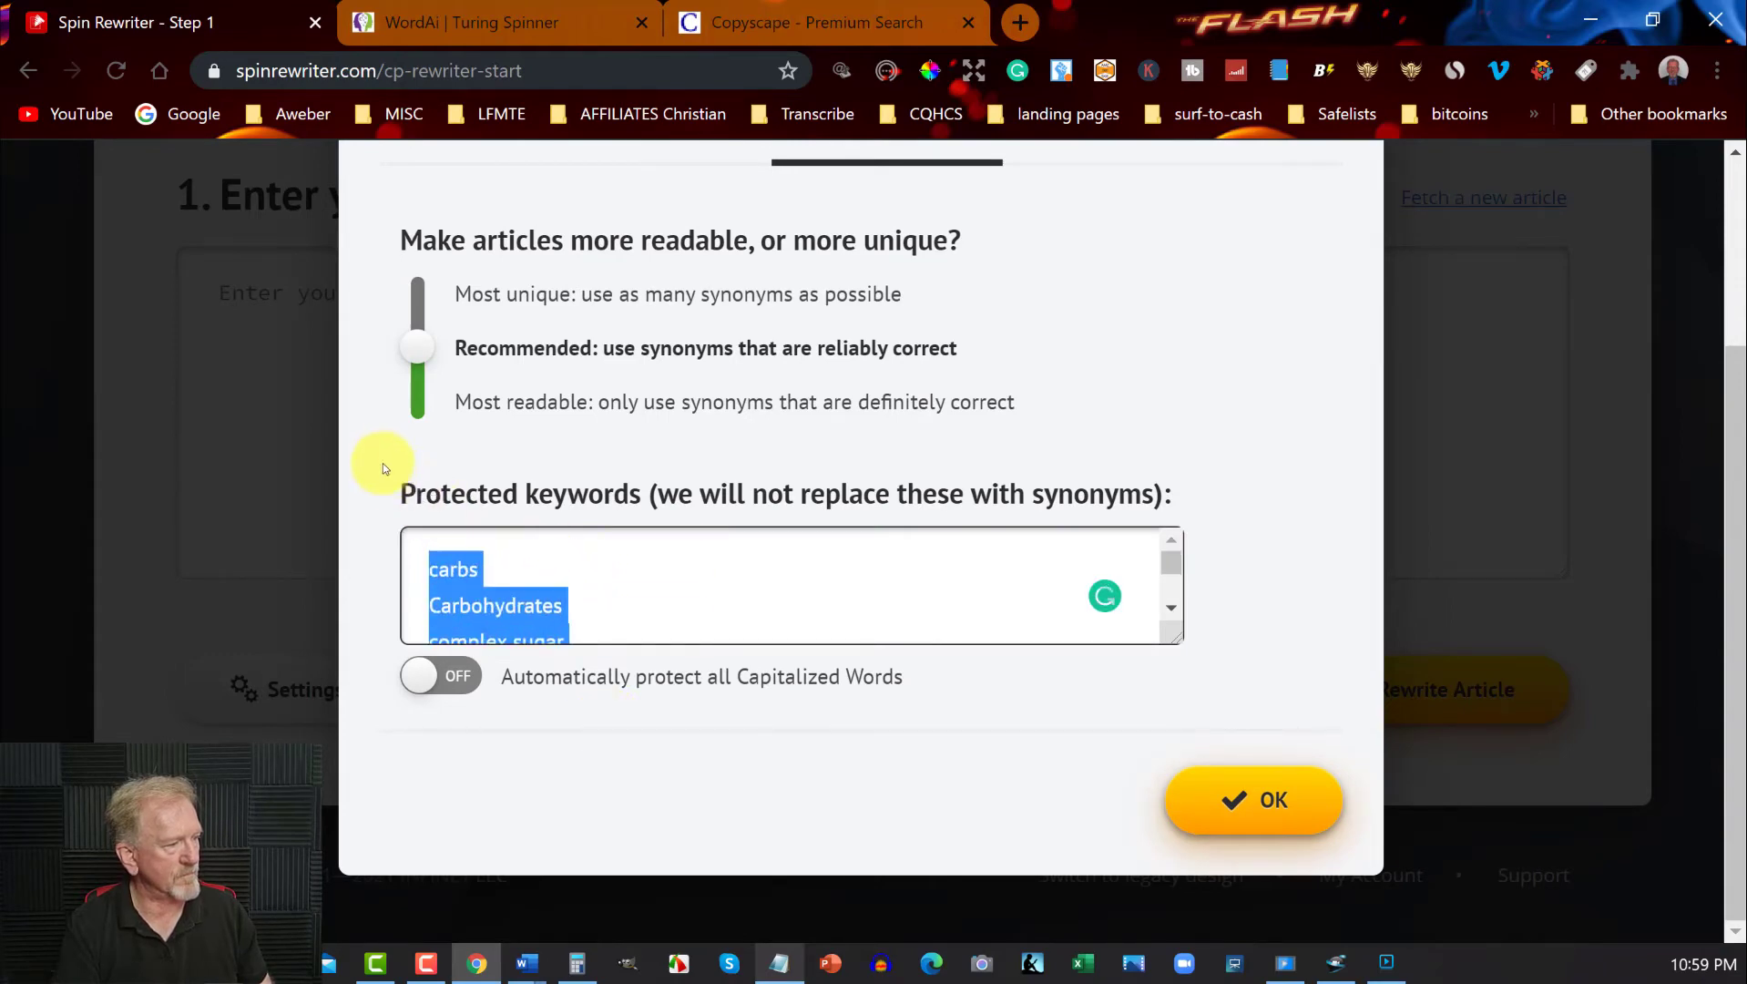
{"action": "right_click", "coordinate": [459, 612]}
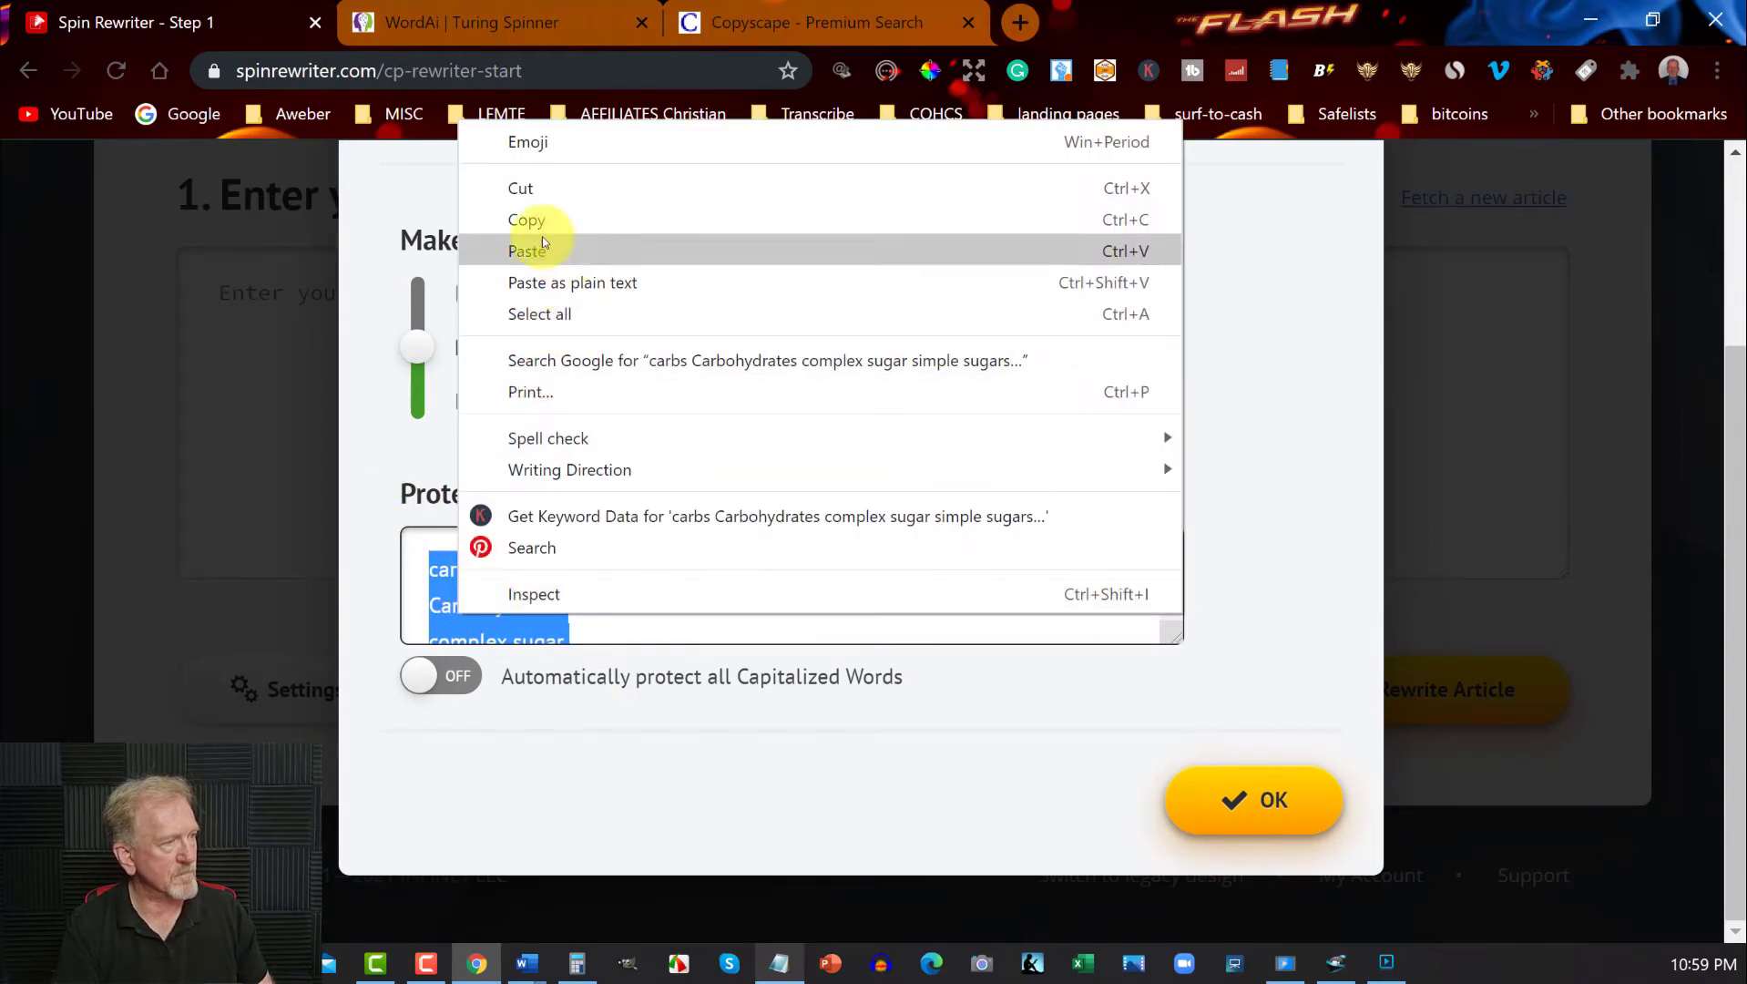
{"action": "left_click", "coordinate": [521, 218]}
- Replace WordAi's example protected words with the carbs-to-type II diabetes list and enable automatic sentence rewriting
{"action": "left_click", "coordinate": [477, 5]}
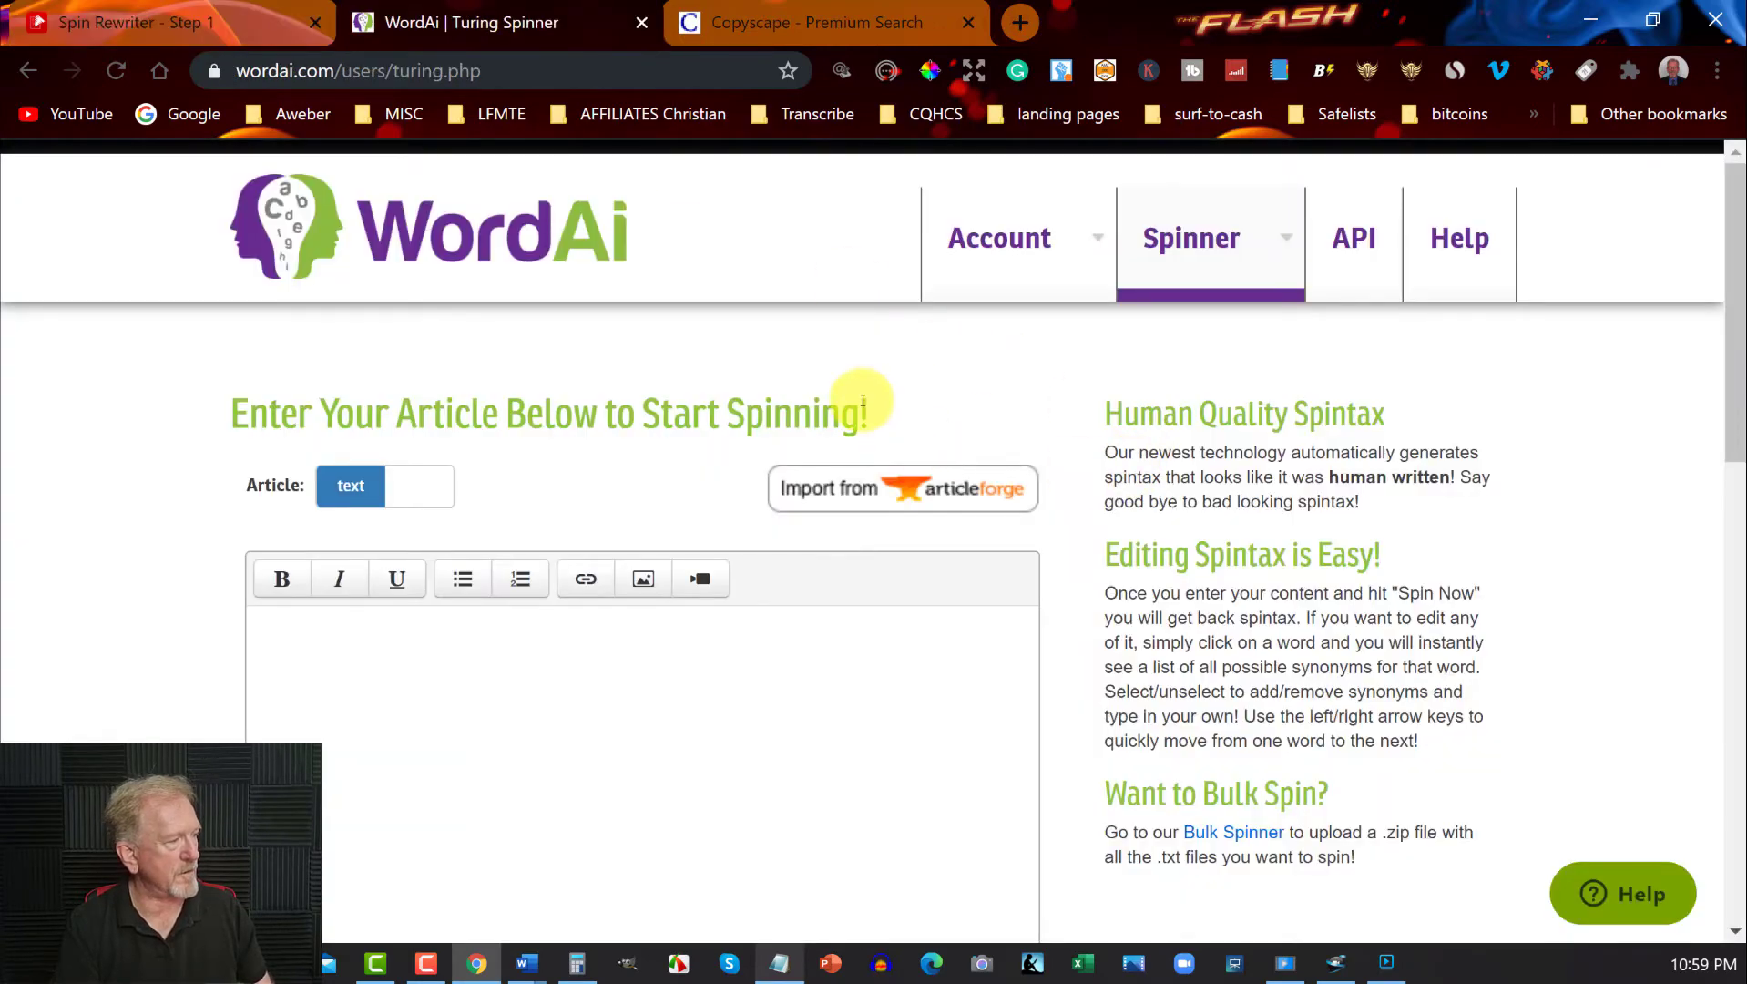
{"action": "scroll", "coordinate": [1177, 345], "scroll_direction": "down", "scroll_amount": 6}
{"action": "left_click", "coordinate": [1237, 297]}
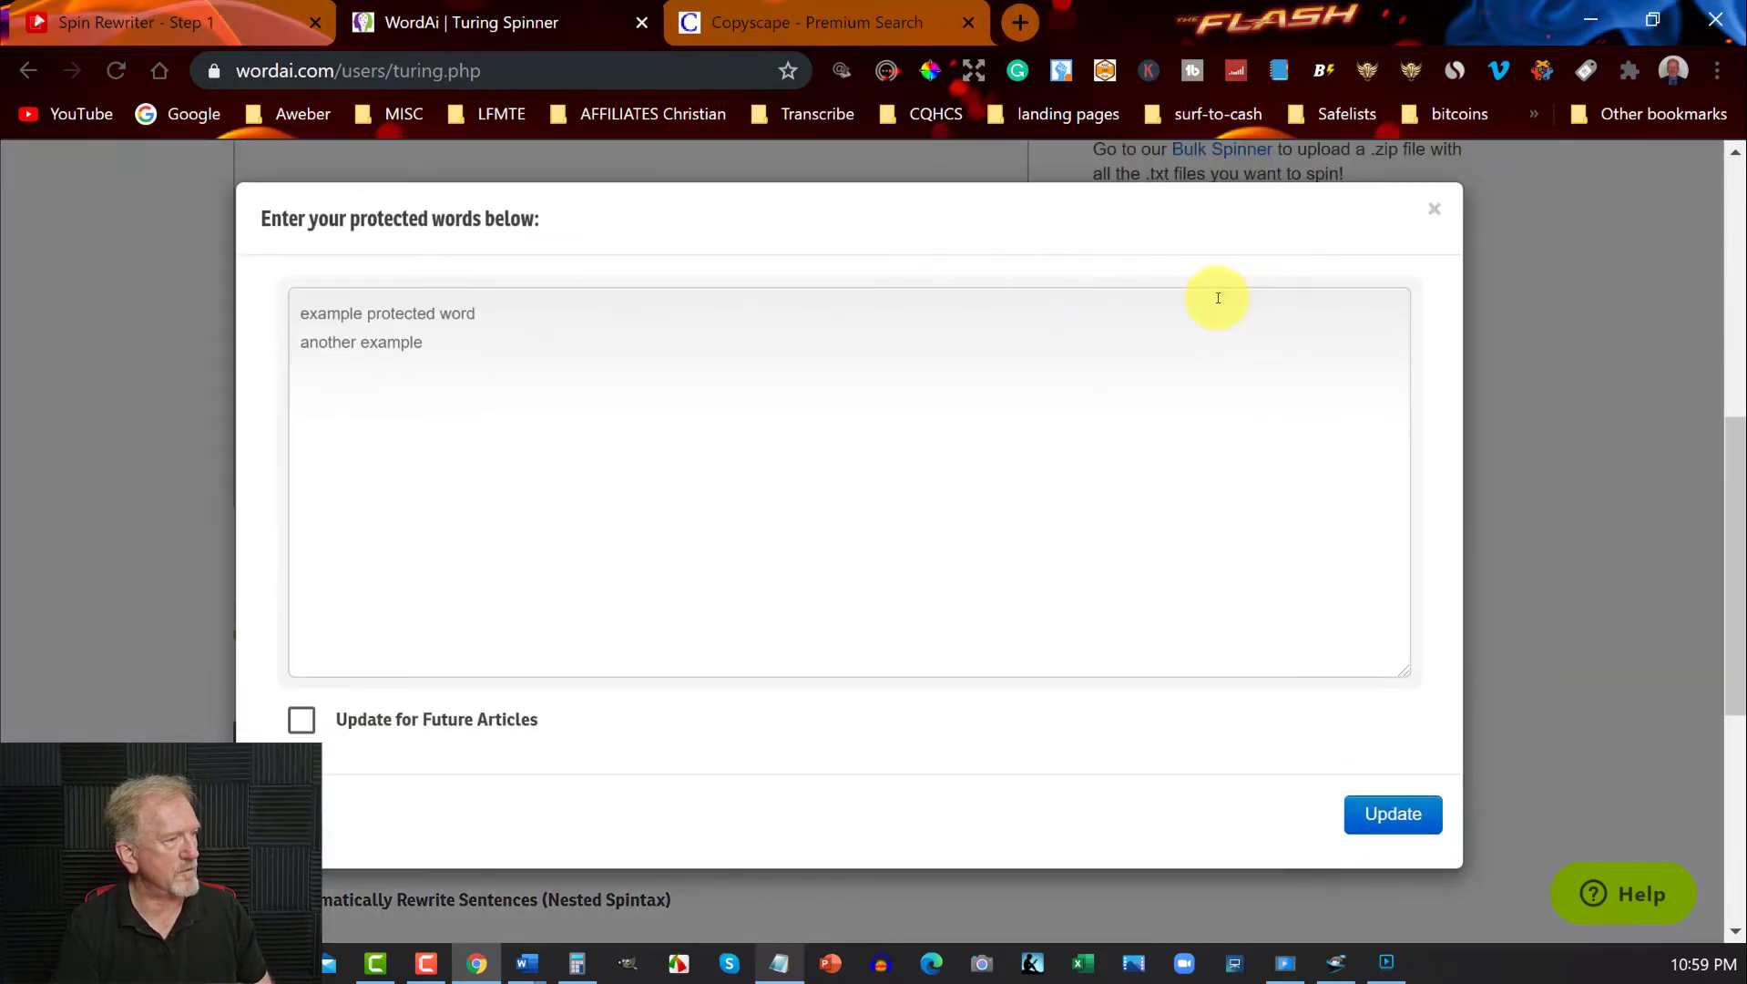
{"action": "left_click_drag", "start_coordinate": [300, 312], "coordinate": [505, 398]}
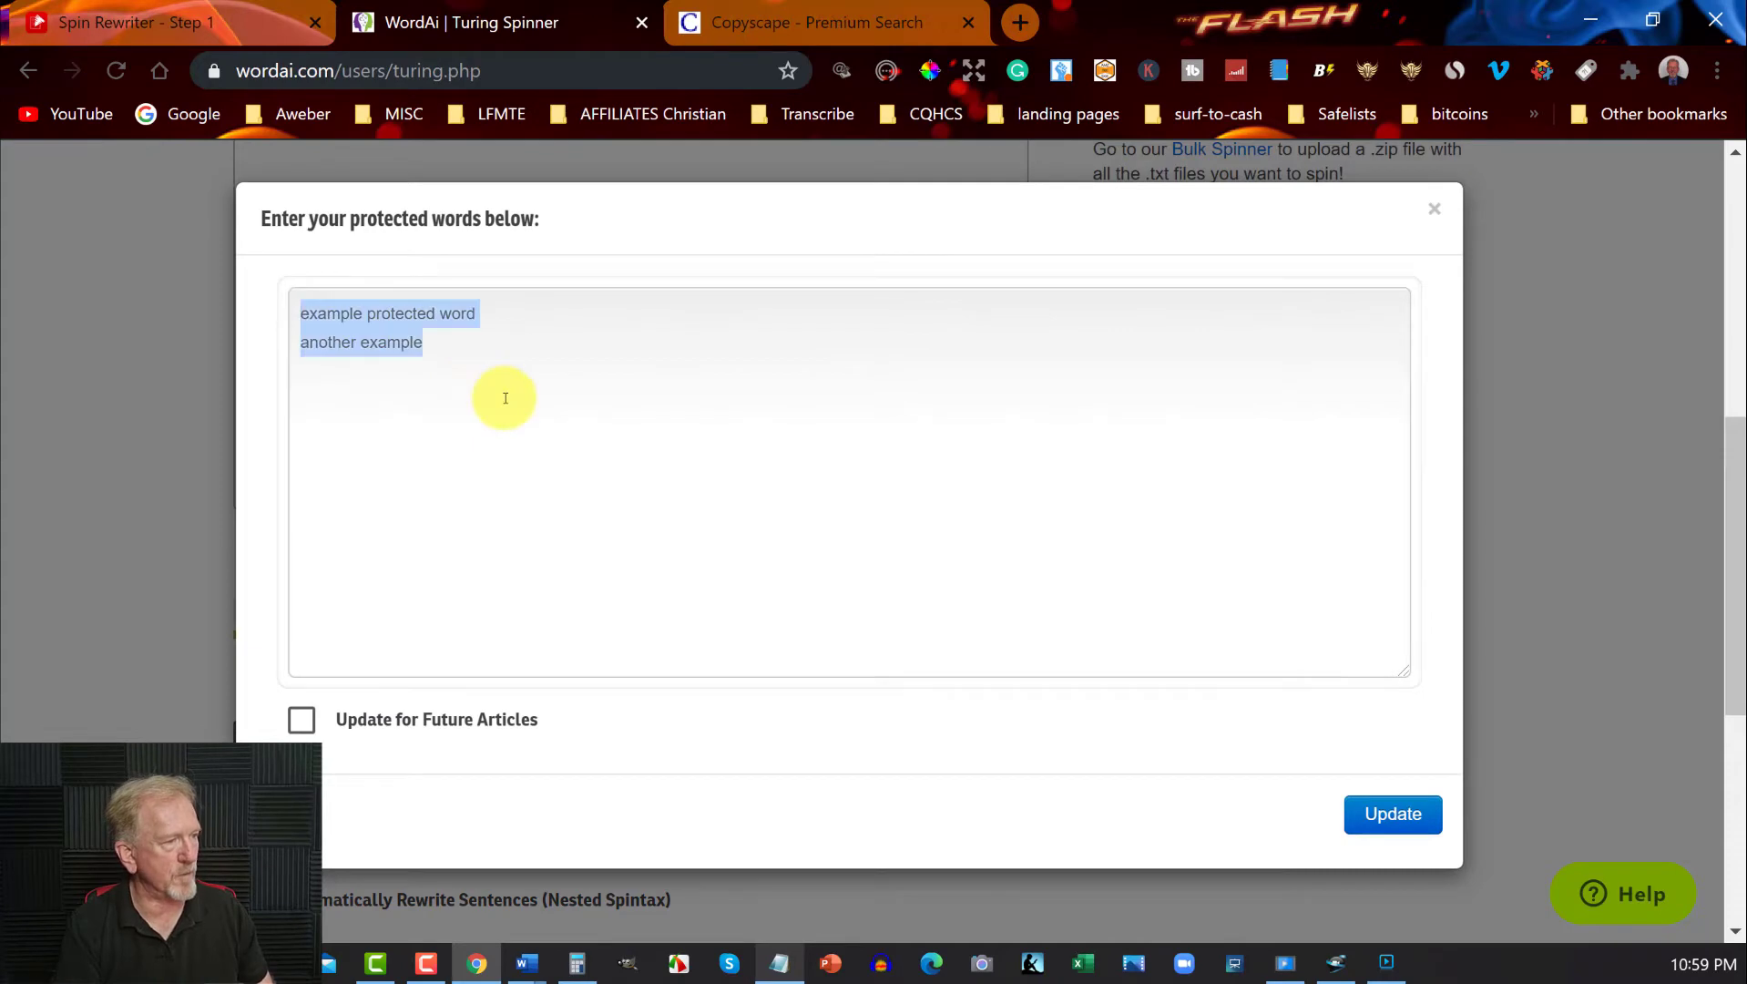
{"action": "key", "text": "ctrl+v"}
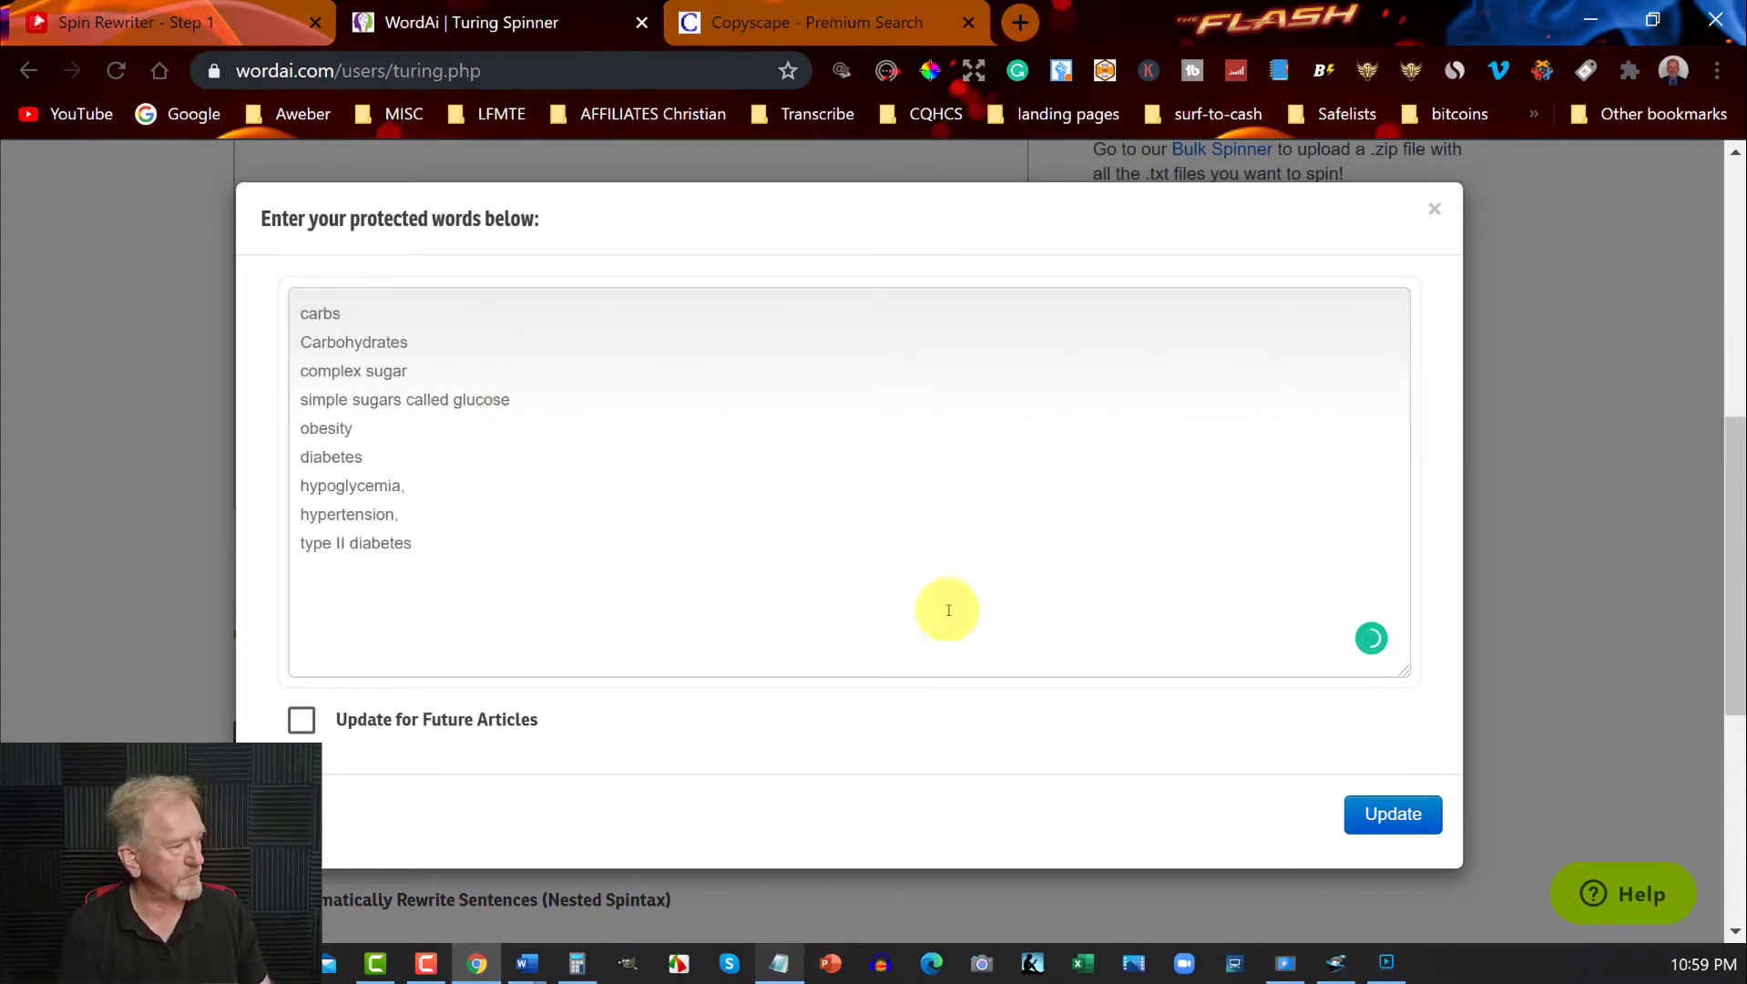
{"action": "left_click", "coordinate": [1400, 814]}
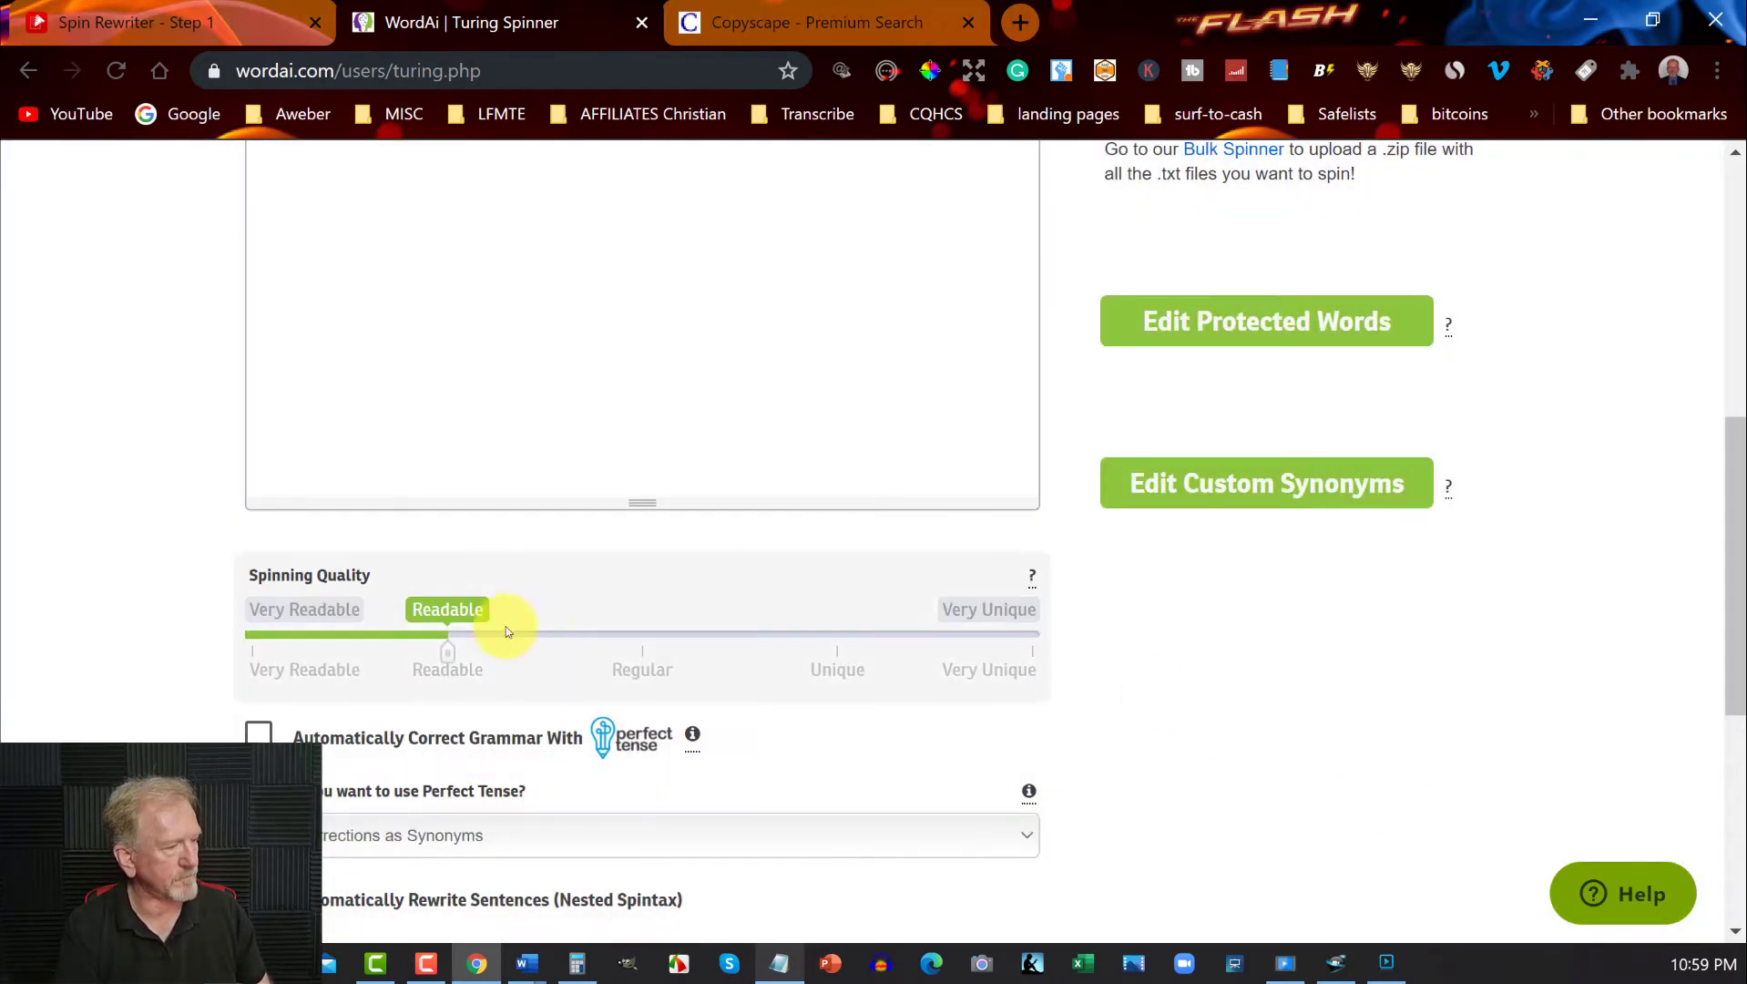
{"action": "scroll", "coordinate": [446, 573], "scroll_direction": "down", "scroll_amount": 3}
{"action": "left_click", "coordinate": [259, 626]}
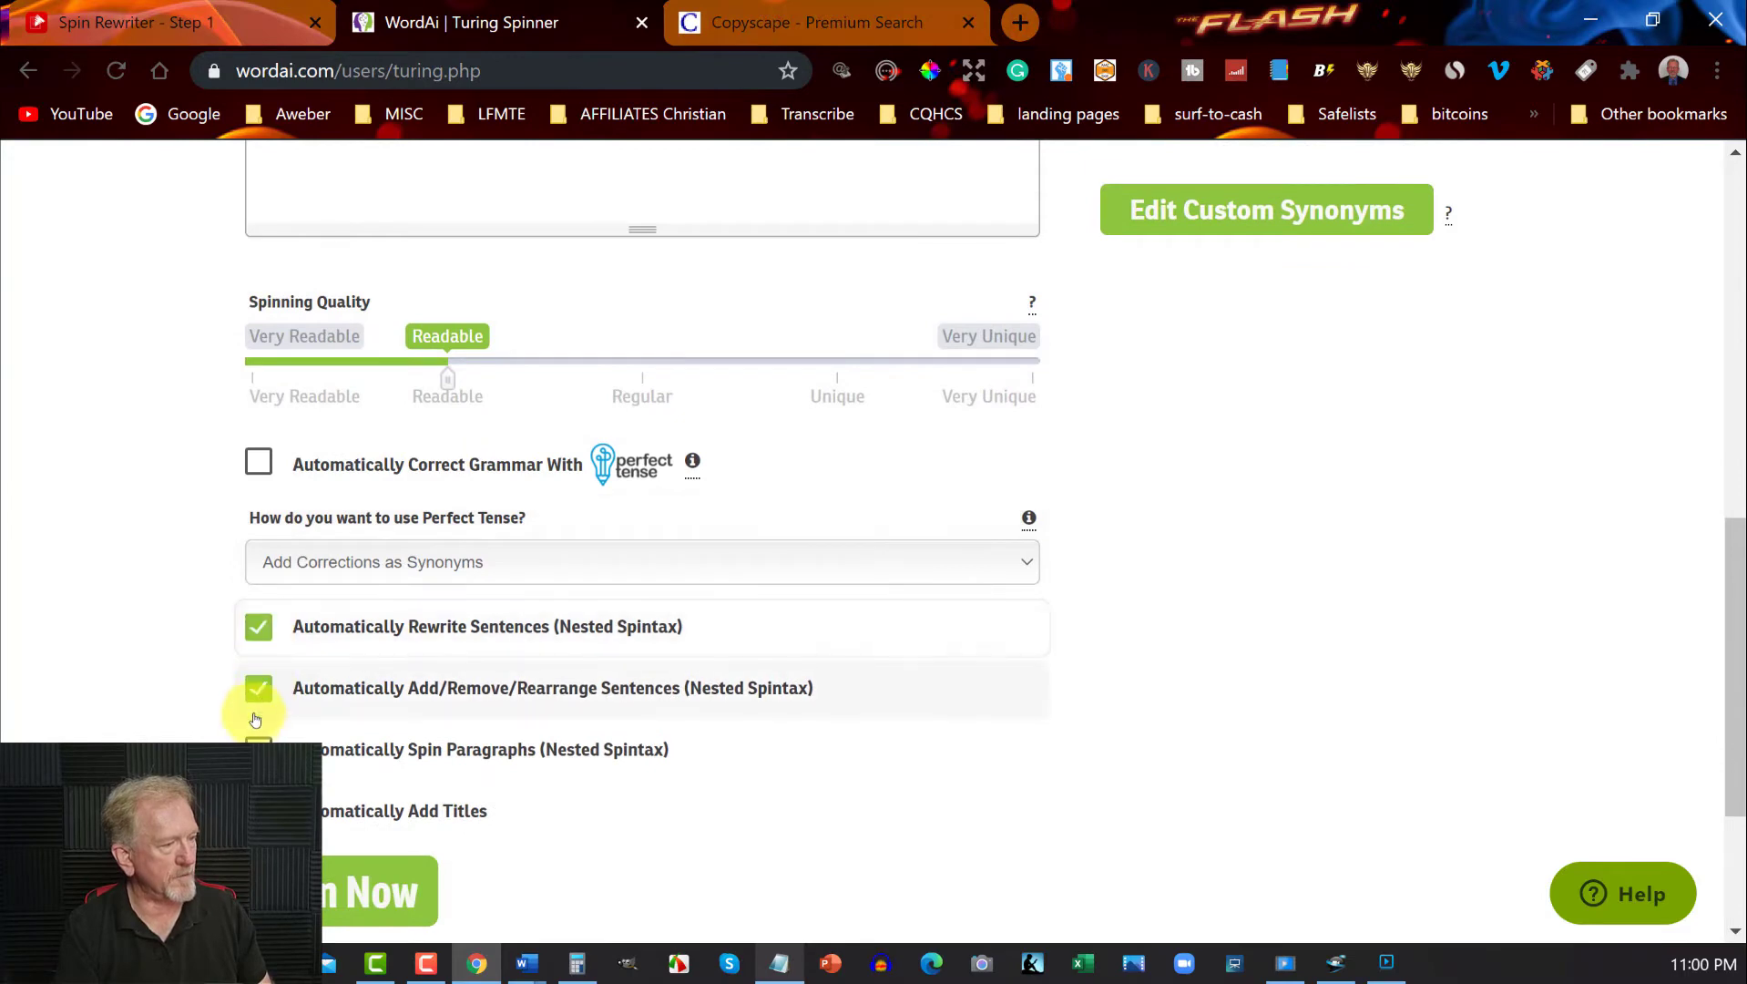
- Enable automatic paragraph spinning and copy the low-carb paragraph from Notepad
{"action": "left_click", "coordinate": [258, 747]}
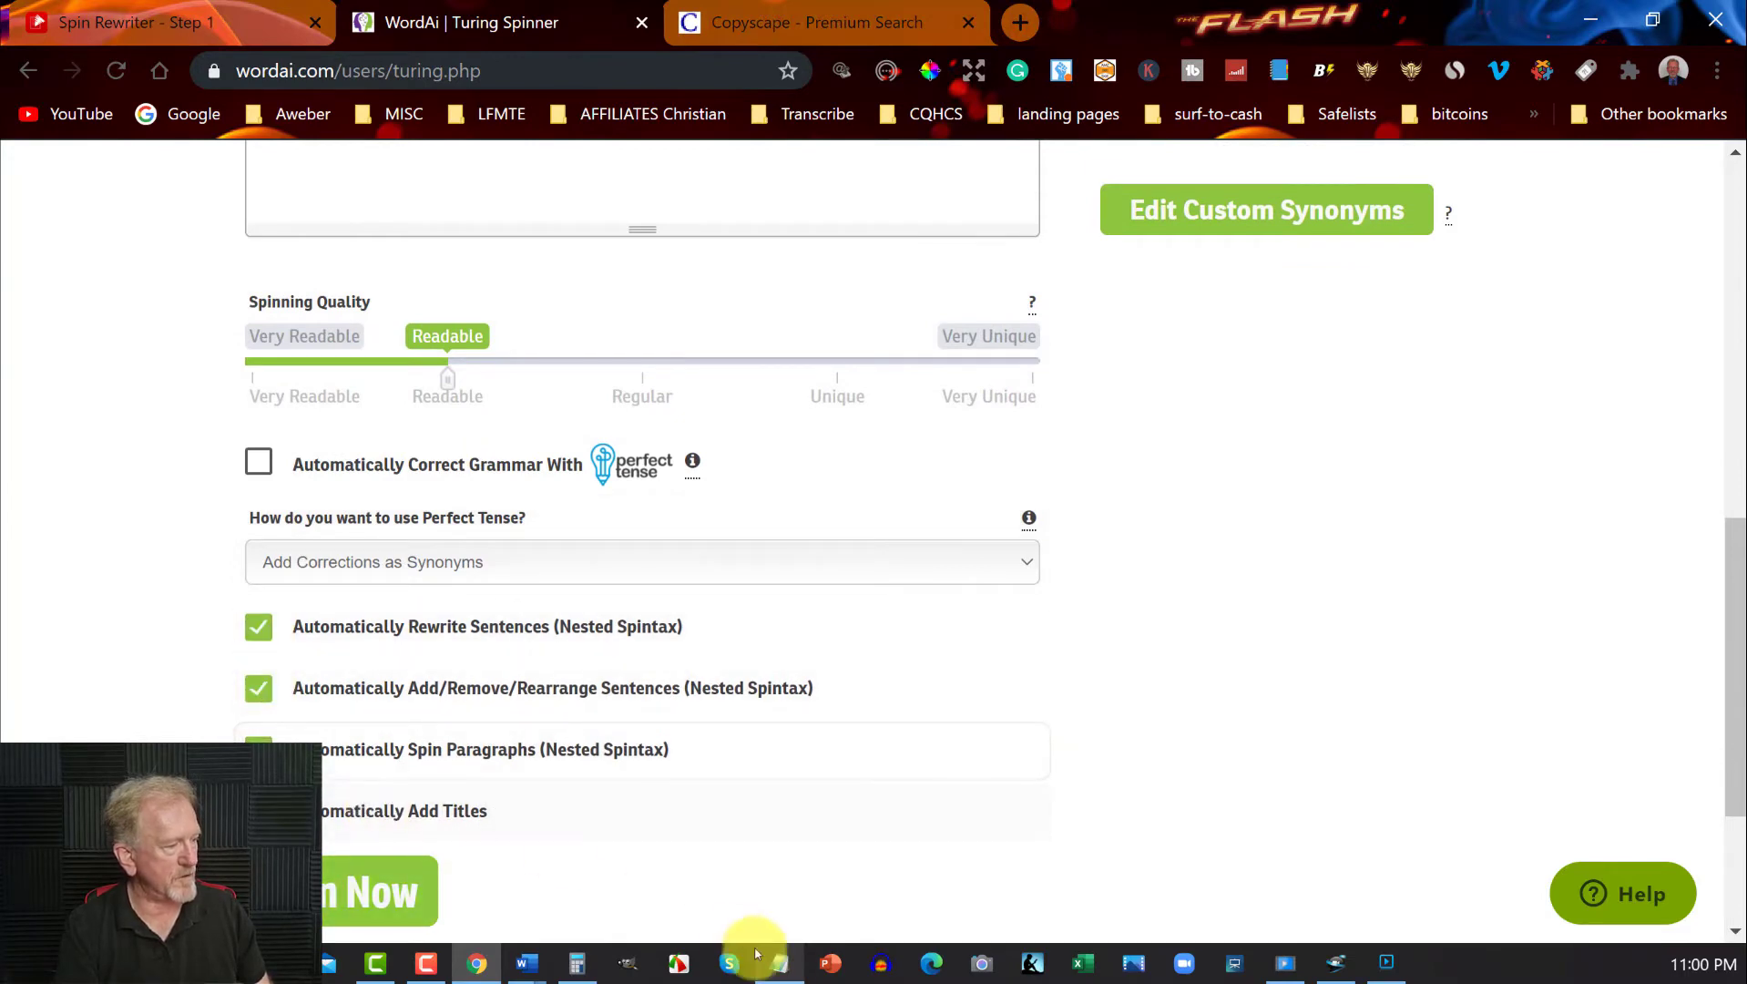
{"action": "left_click", "coordinate": [779, 961]}
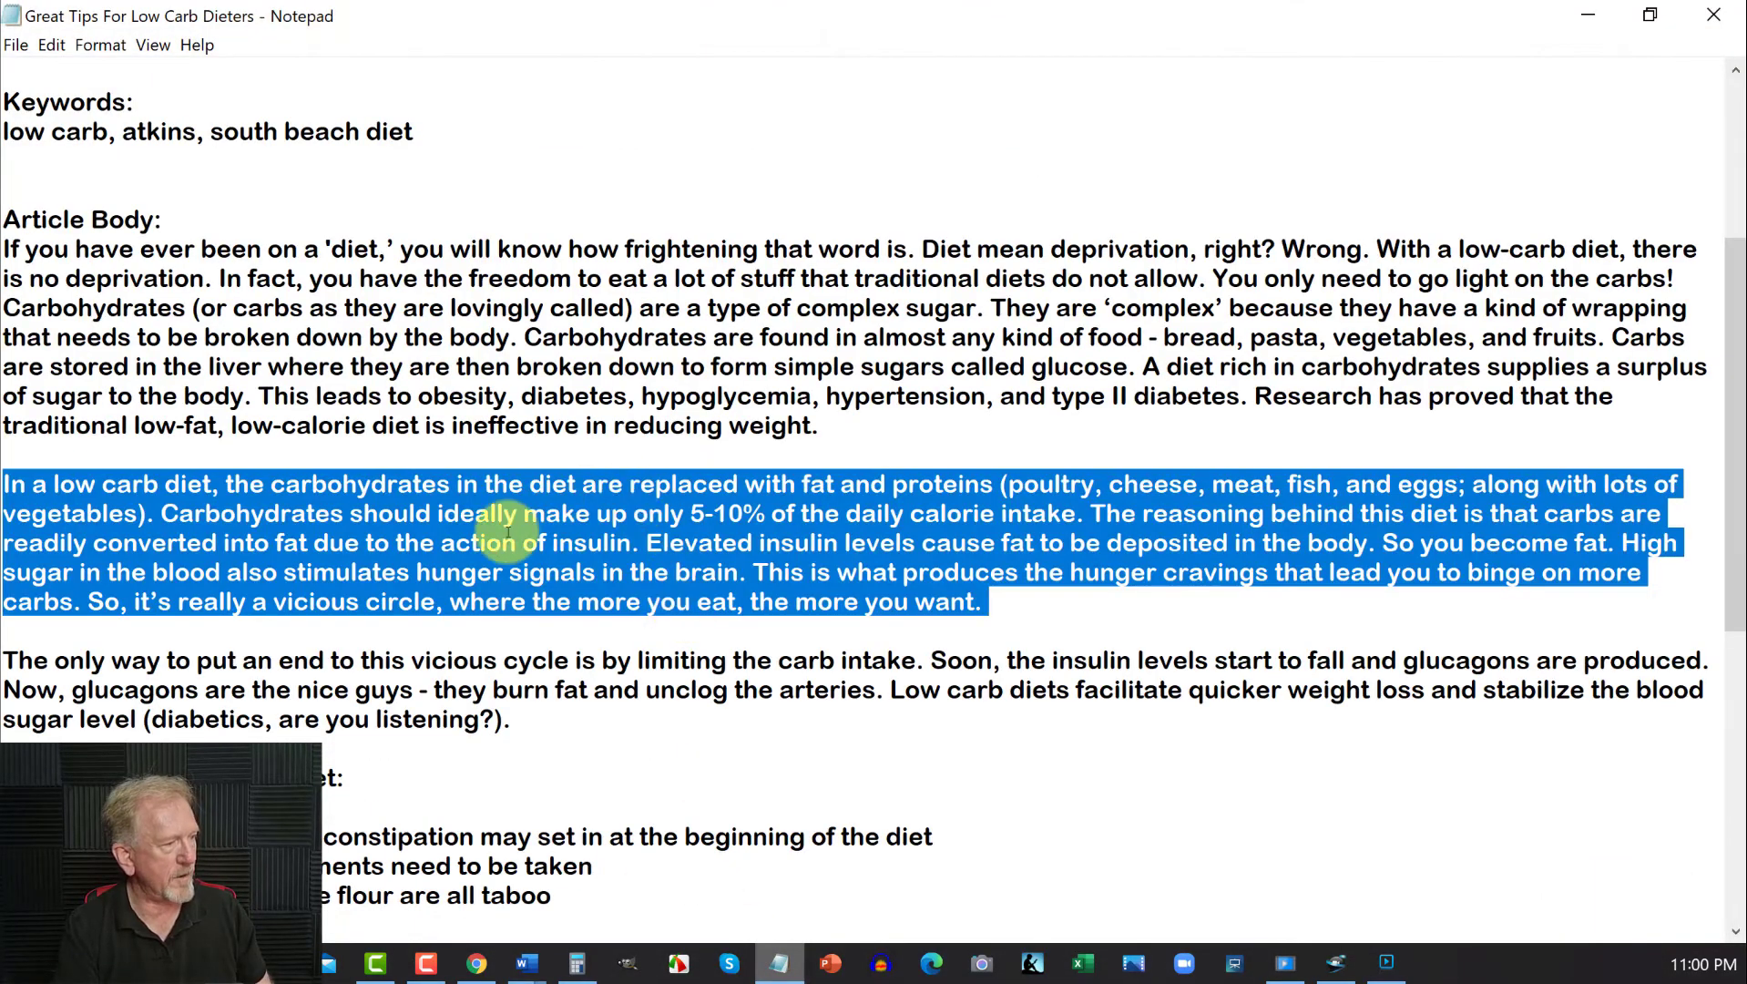
{"action": "right_click", "coordinate": [510, 536]}
{"action": "left_click", "coordinate": [559, 604]}
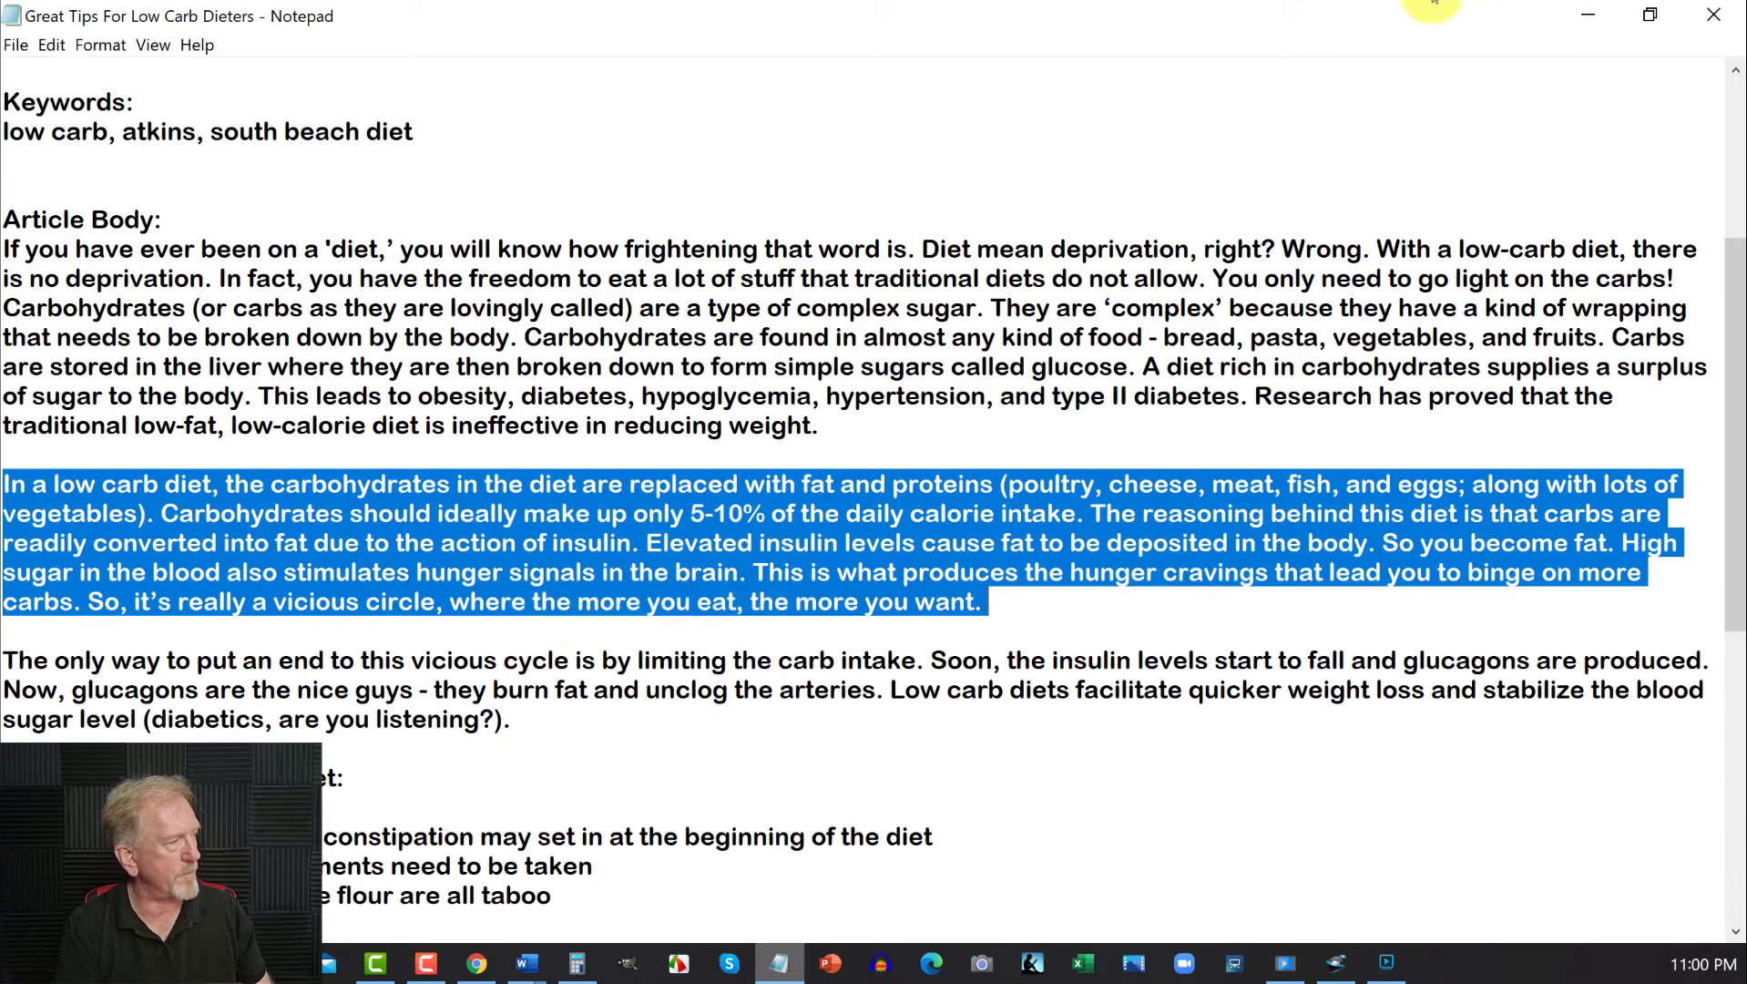
{"action": "left_click", "coordinate": [1587, 15]}
- Paste the 'In a low carb diet' paragraph into WordAi and spin it to 88% unique
{"action": "scroll", "coordinate": [437, 358], "scroll_direction": "up", "scroll_amount": 10}
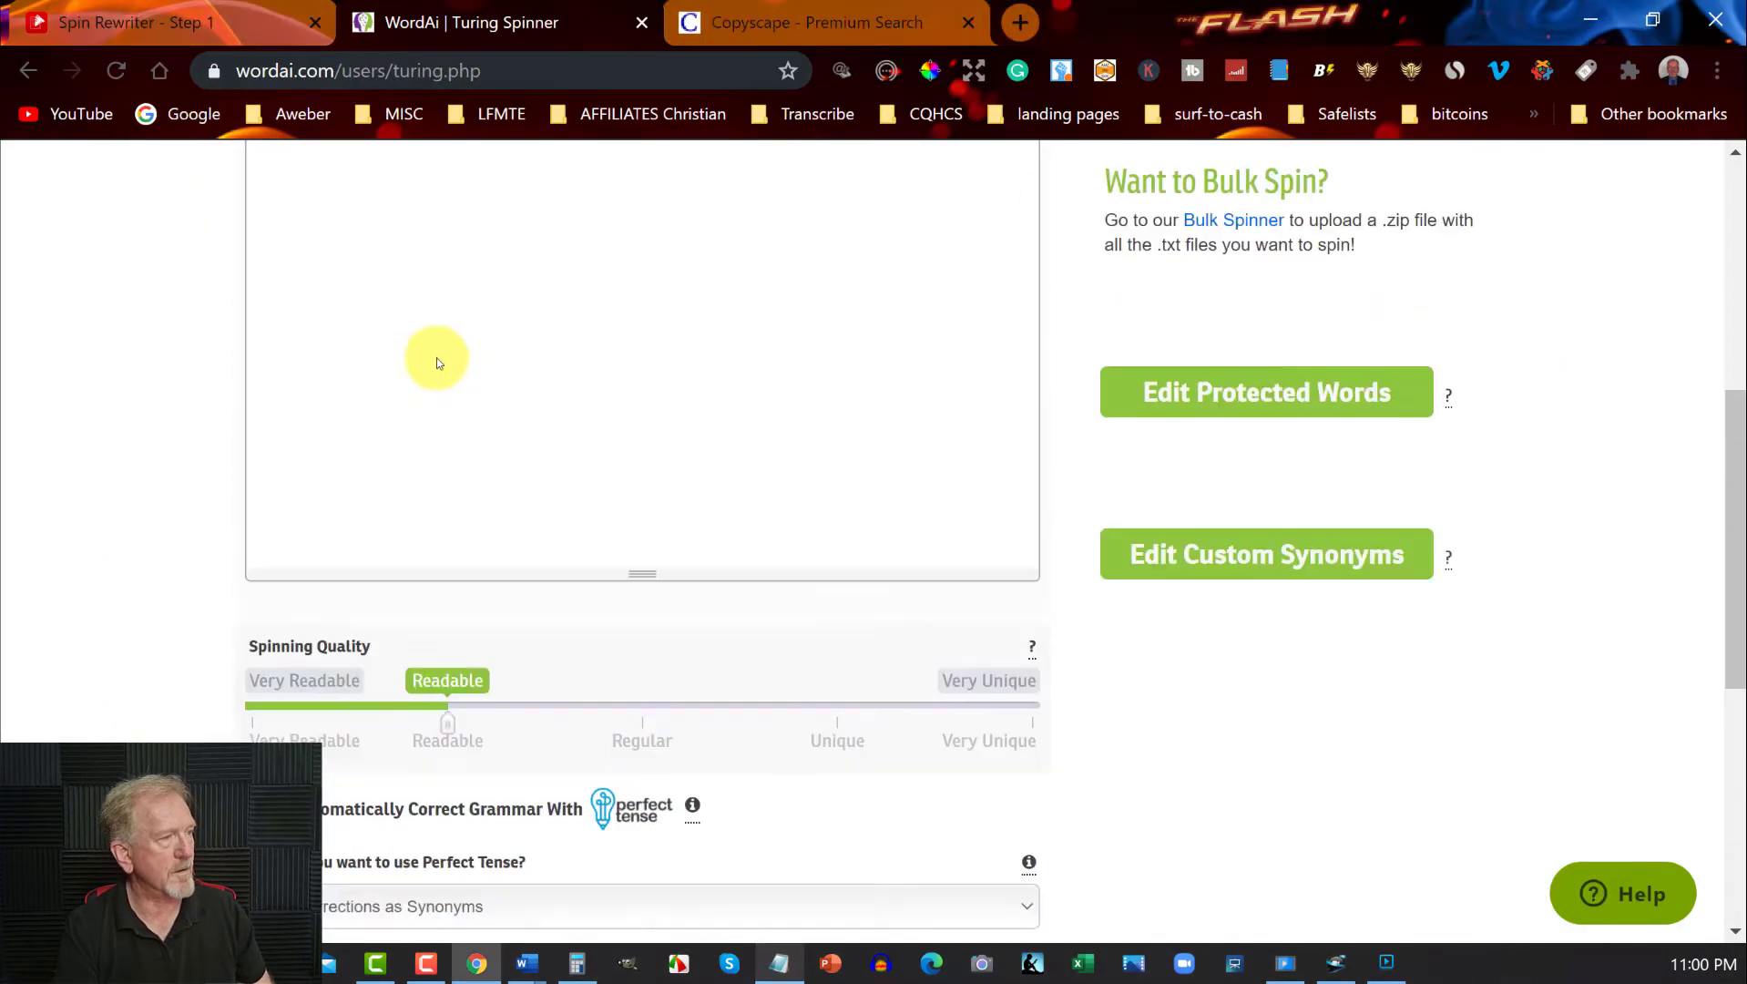
{"action": "scroll", "coordinate": [383, 525], "scroll_direction": "down", "scroll_amount": 1}
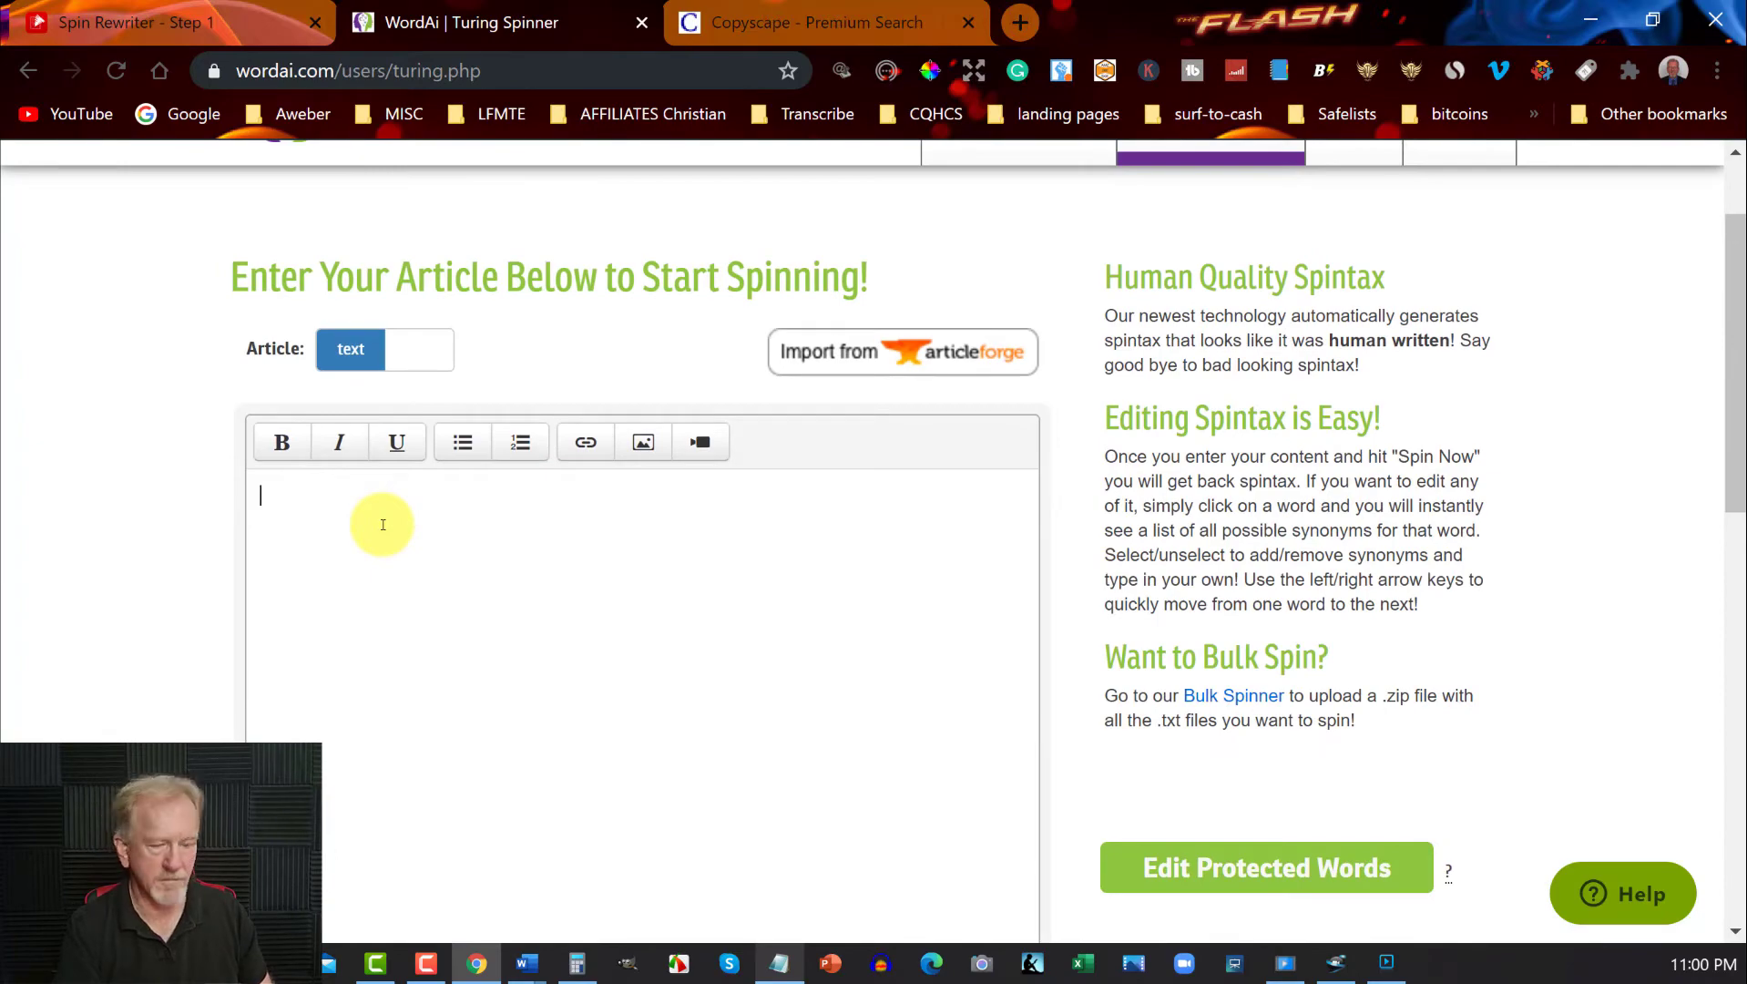
{"action": "left_click", "coordinate": [383, 525]}
{"action": "key", "text": "ctrl+v"}
{"action": "scroll", "coordinate": [574, 583], "scroll_direction": "down", "scroll_amount": 7}
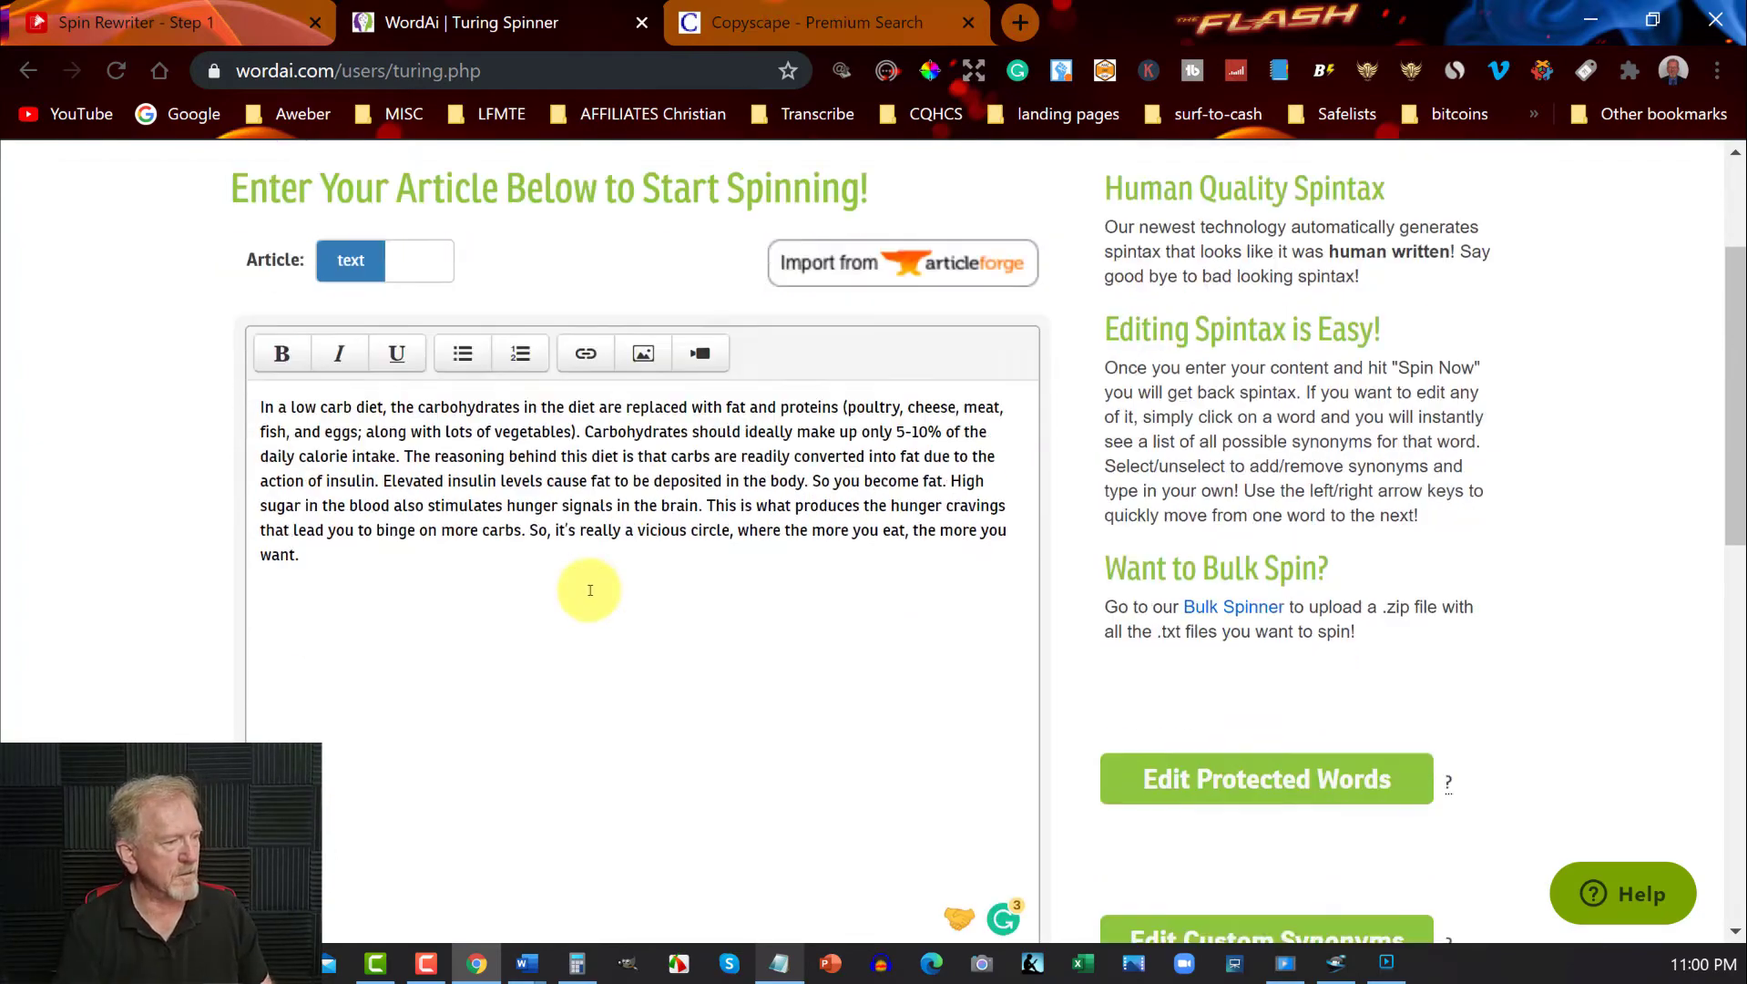
{"action": "scroll", "coordinate": [668, 460], "scroll_direction": "down", "scroll_amount": 5}
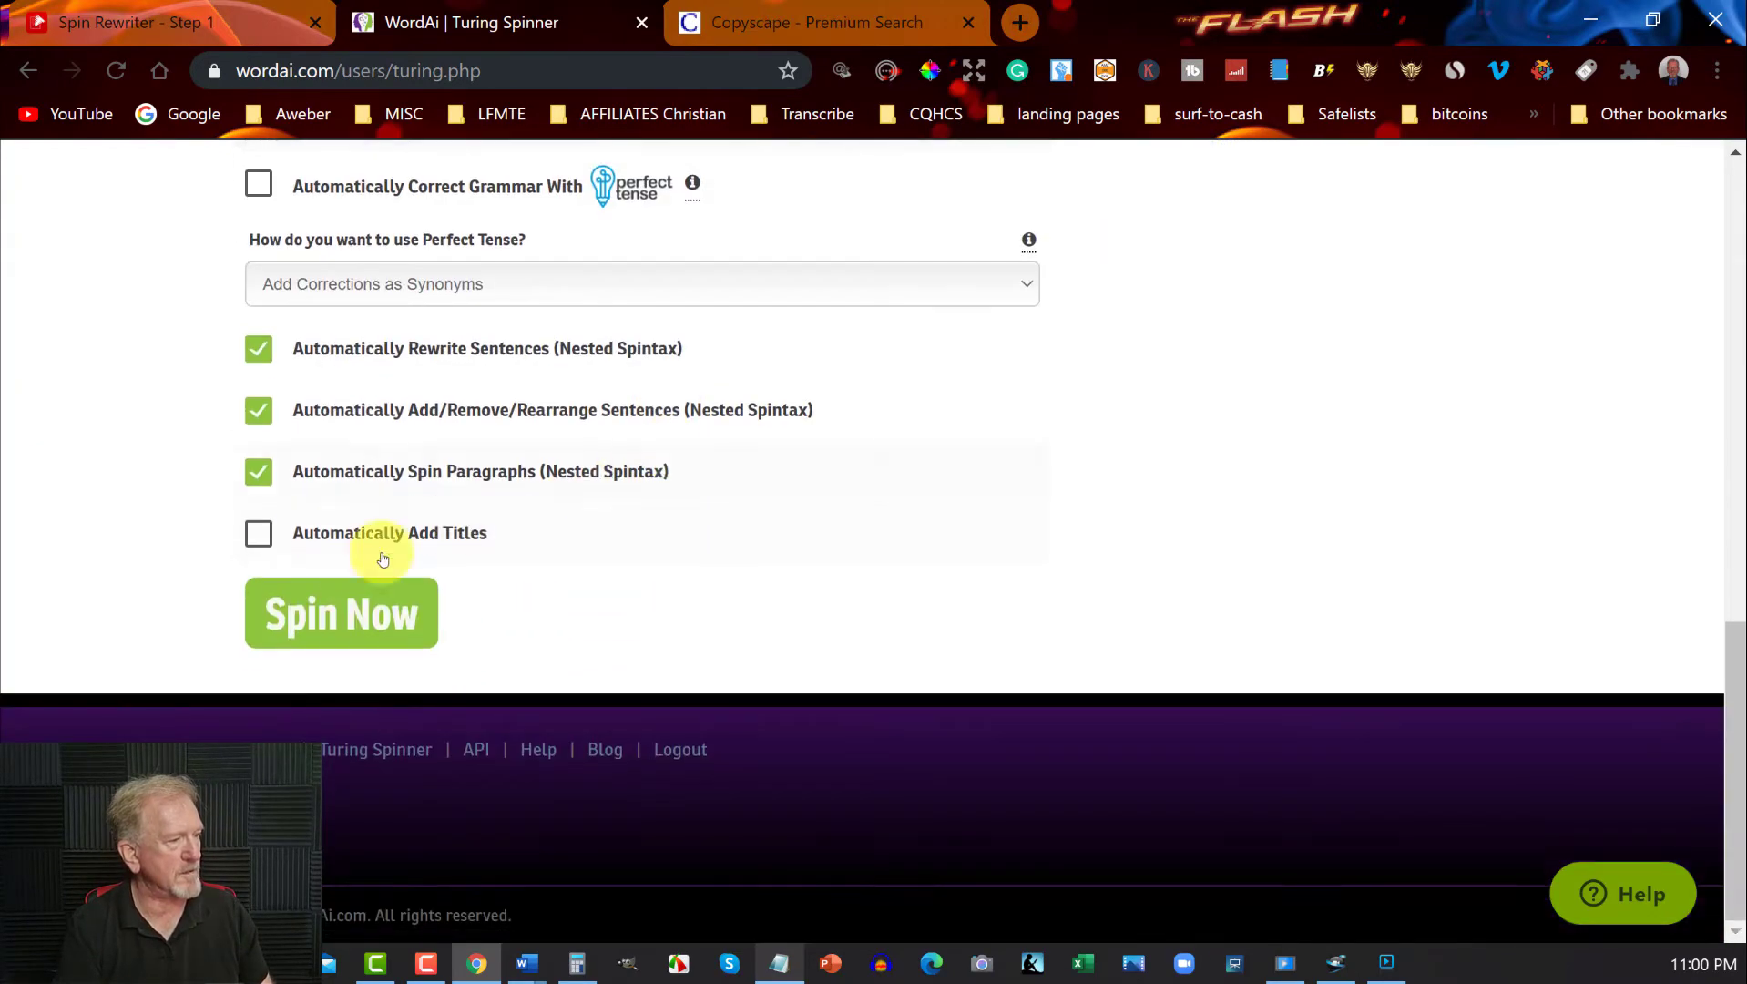
{"action": "left_click", "coordinate": [337, 617]}
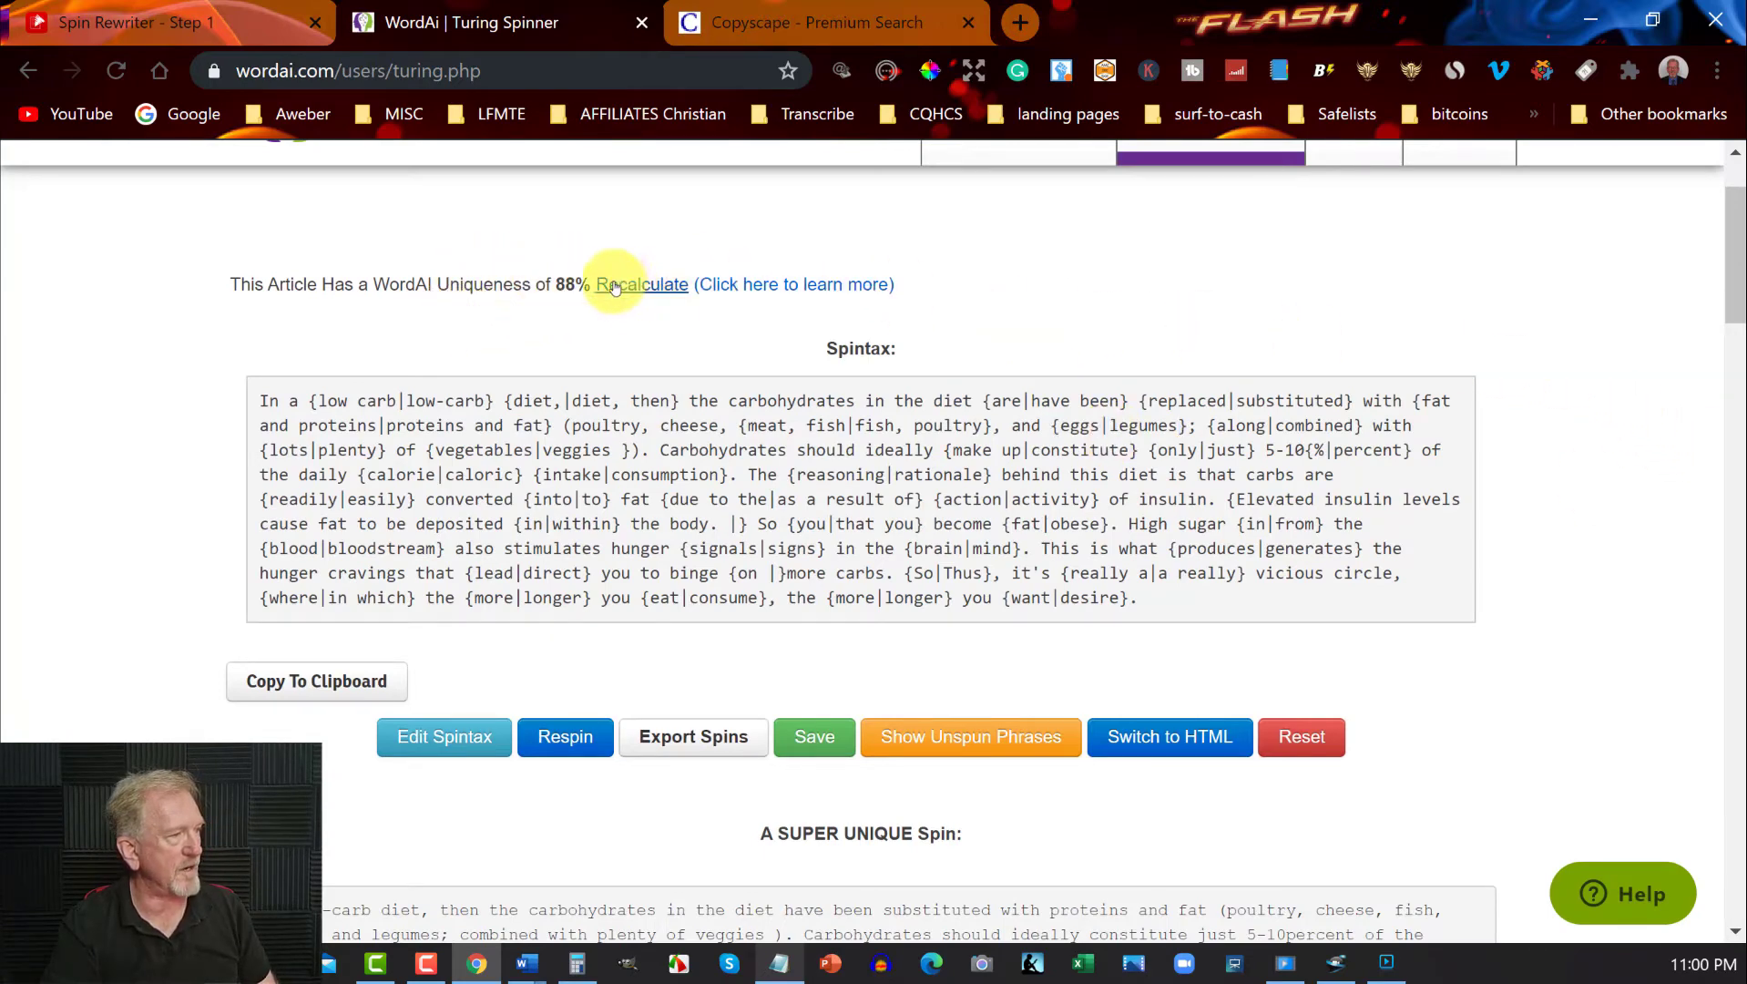
- Copy the A SUPER UNIQUE Spin text from WordAi and bring up Copyscape's Premium Search page
{"action": "scroll", "coordinate": [572, 291], "scroll_direction": "down", "scroll_amount": 6}
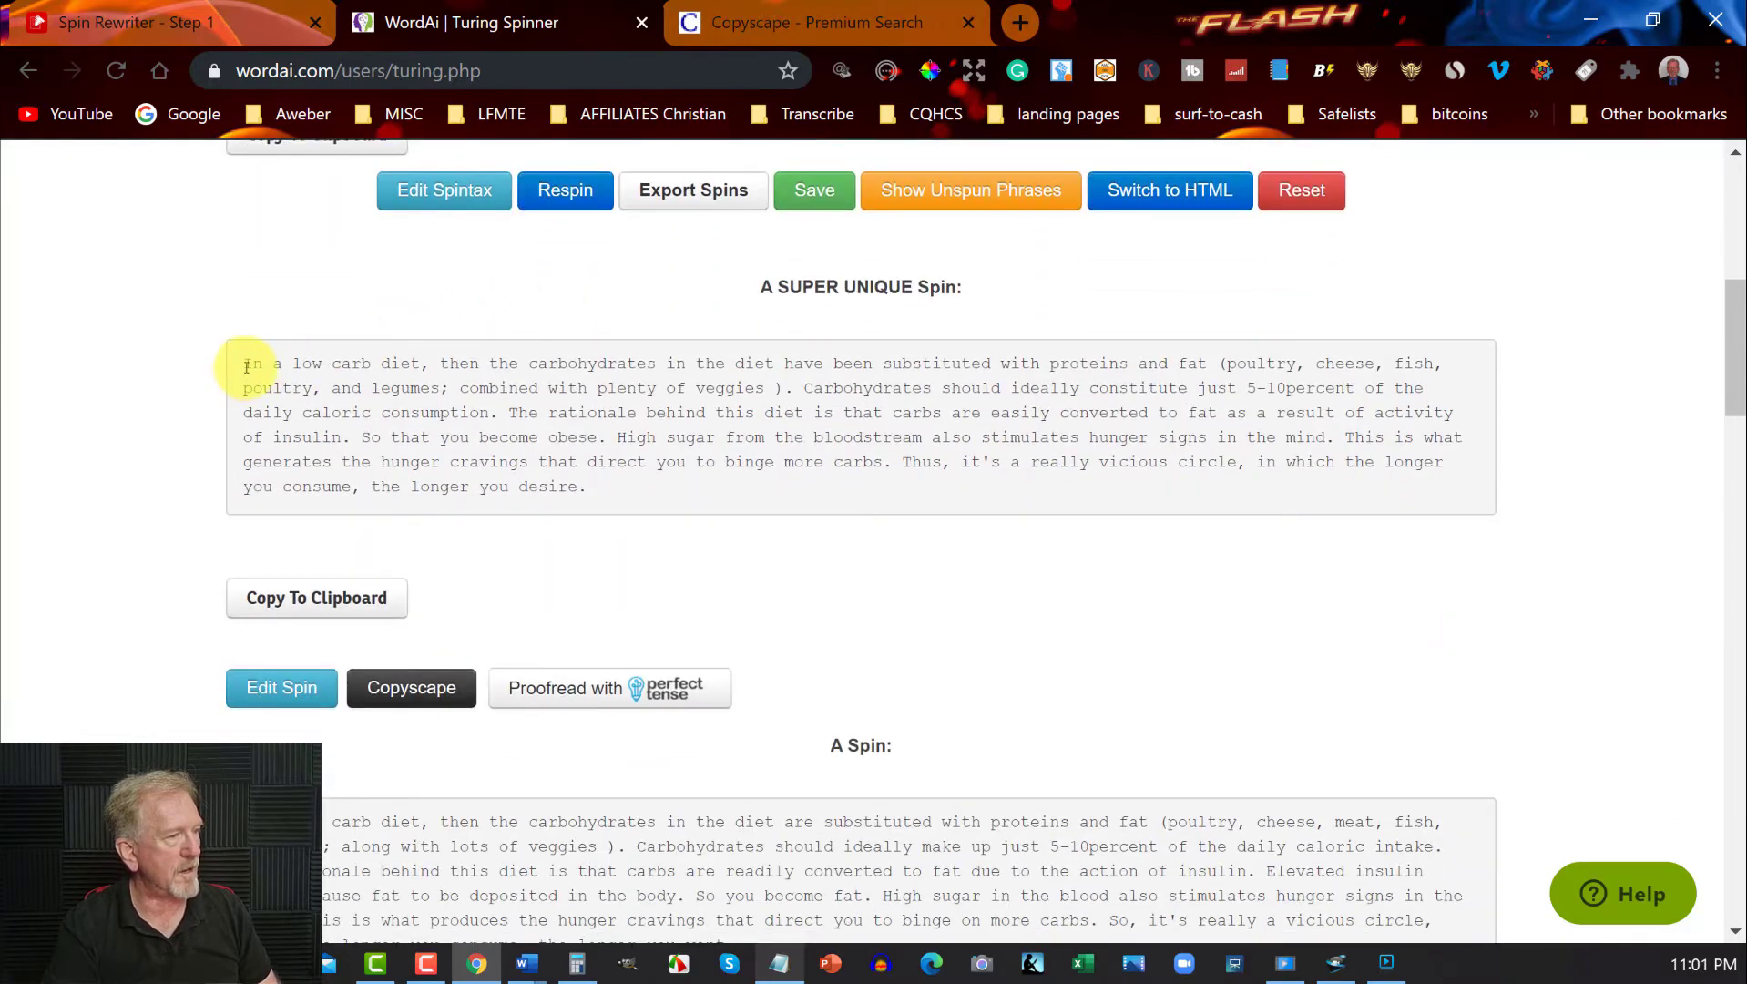
{"action": "left_click_drag", "start_coordinate": [256, 374], "coordinate": [798, 553]}
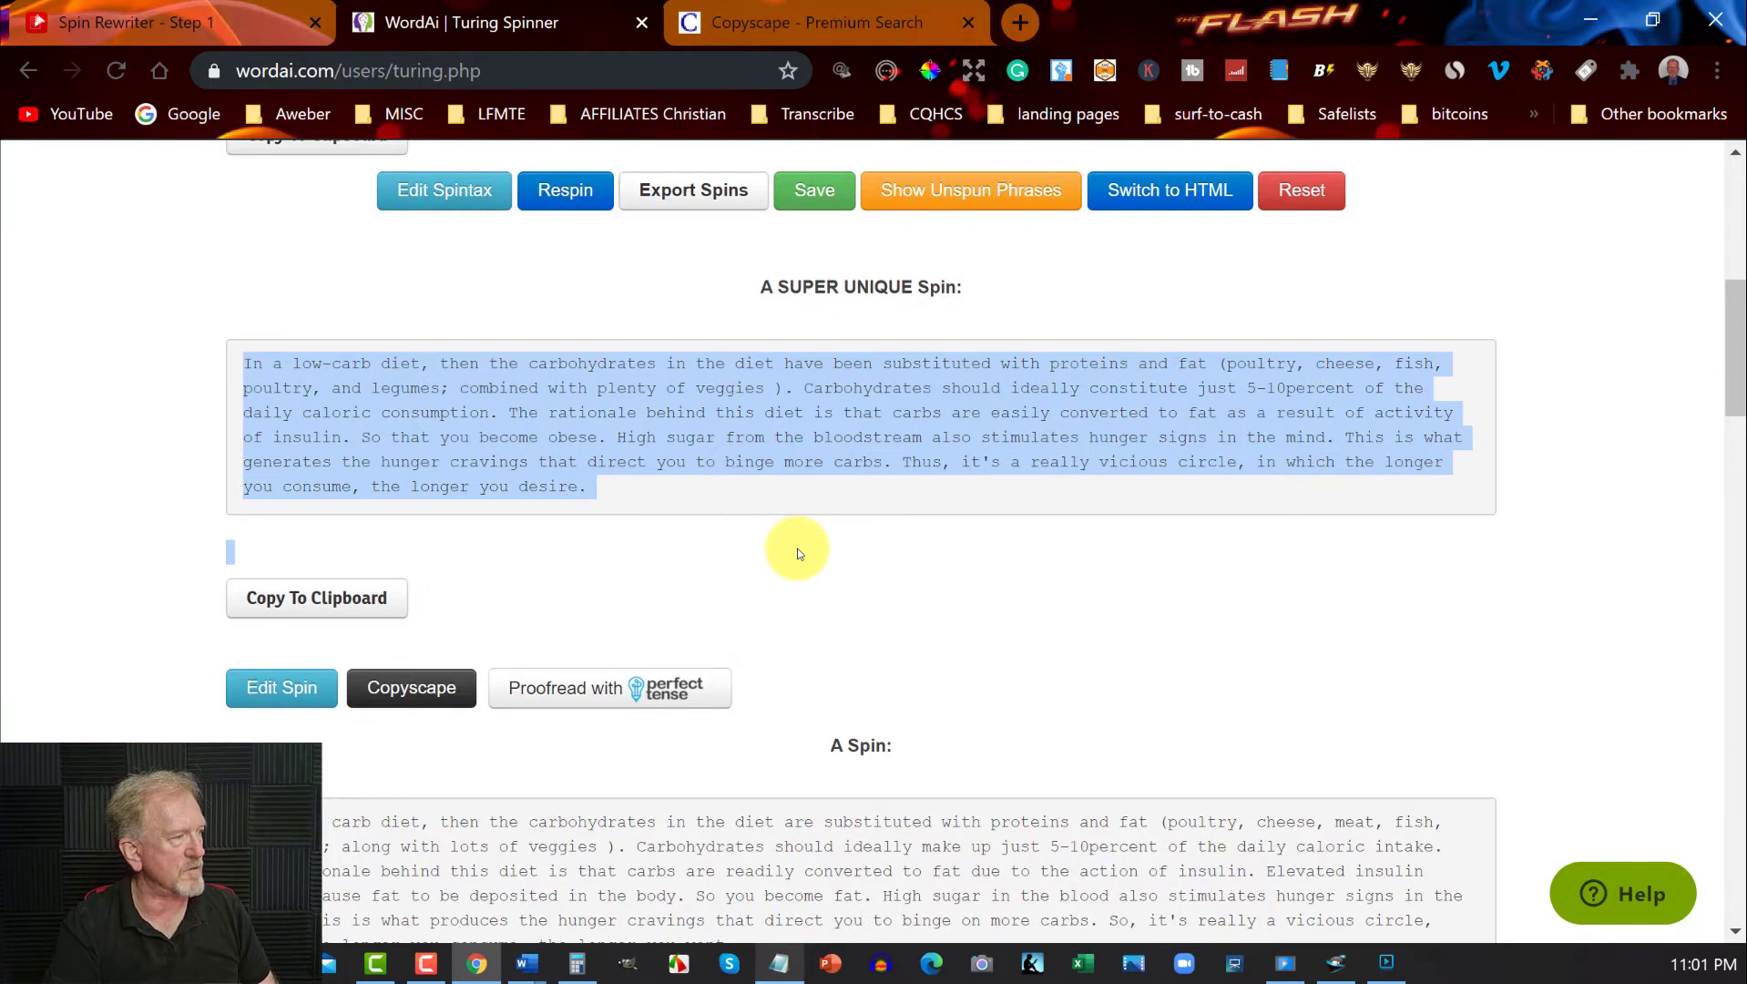
{"action": "right_click", "coordinate": [813, 430]}
{"action": "left_click", "coordinate": [856, 445]}
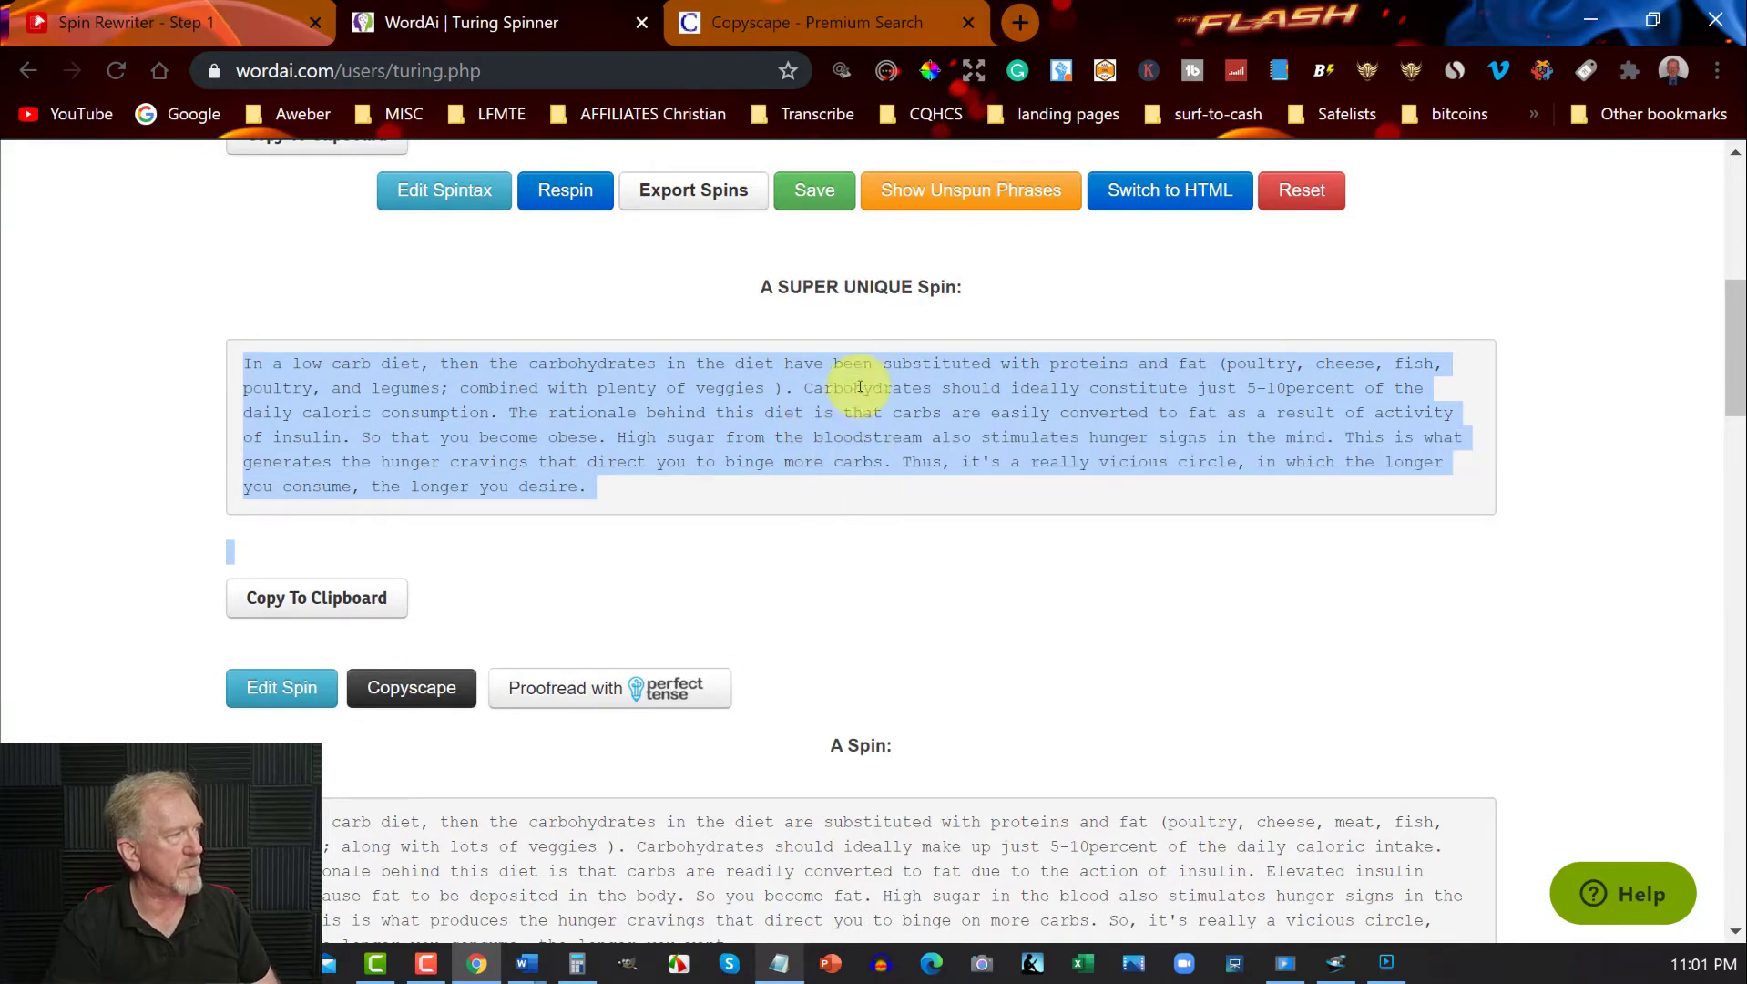
{"action": "left_click", "coordinate": [779, 7]}
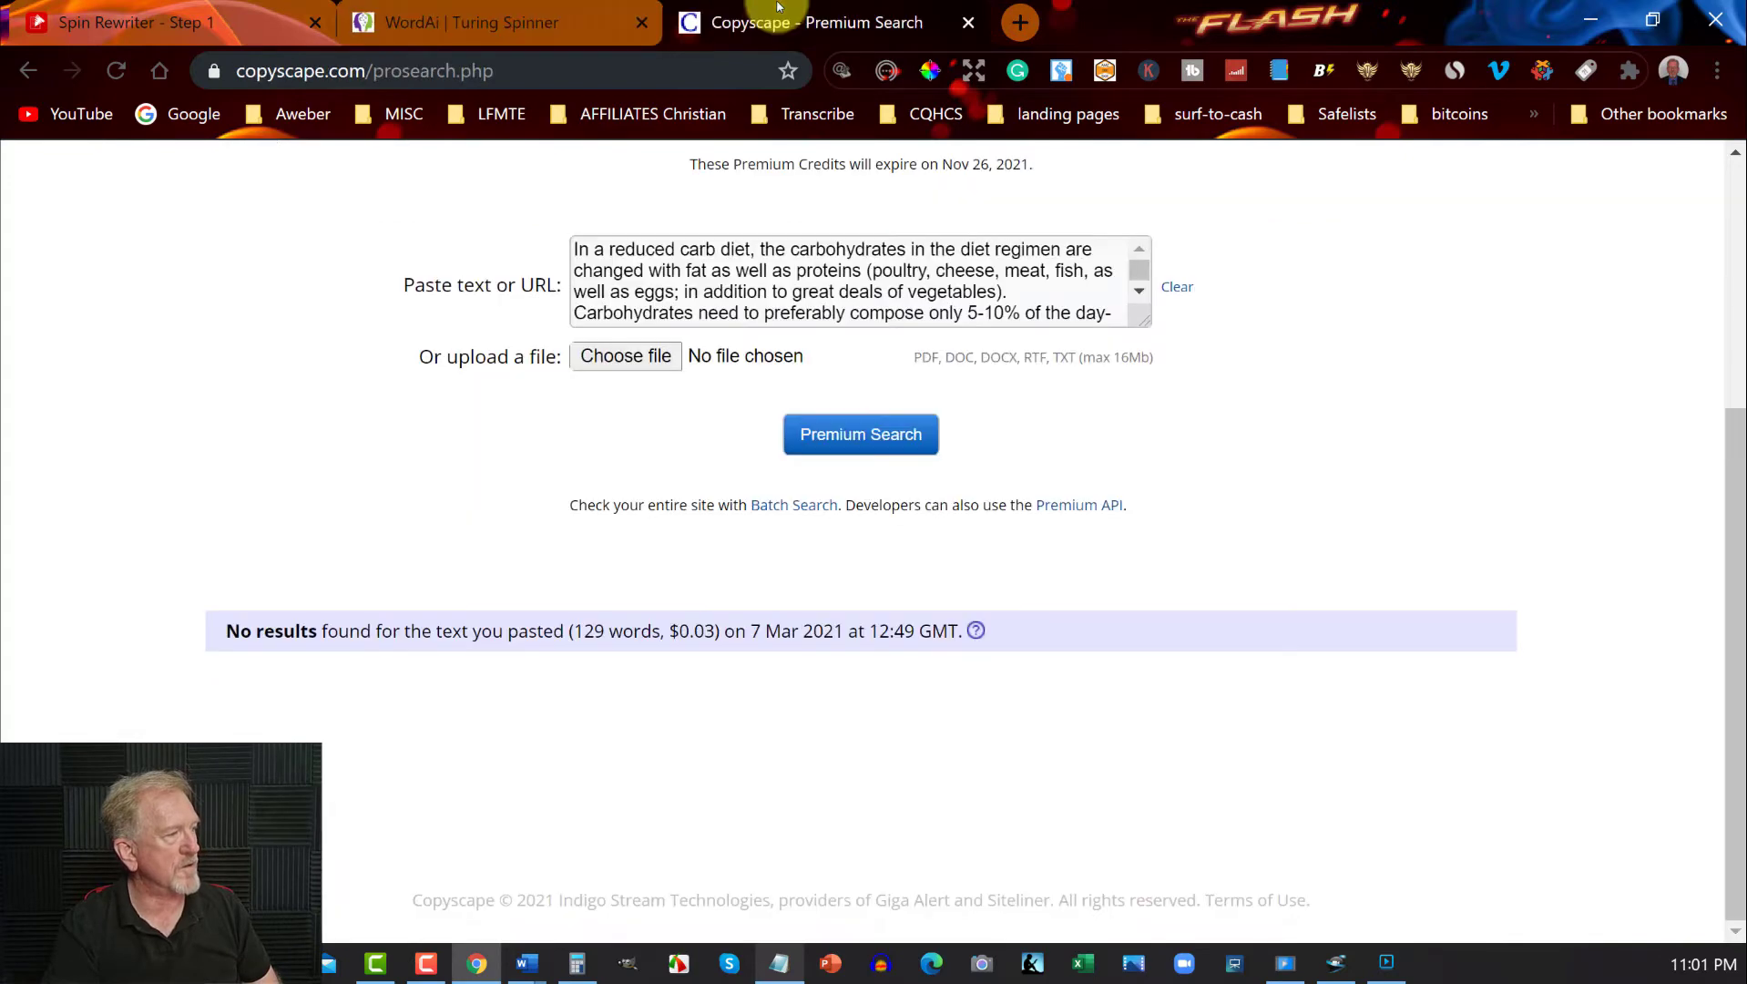
- Replace Copyscape's text with the WordAi super unique spin and run a Premium Search
{"action": "left_click", "coordinate": [572, 249]}
{"action": "key", "text": "ctrl+a"}
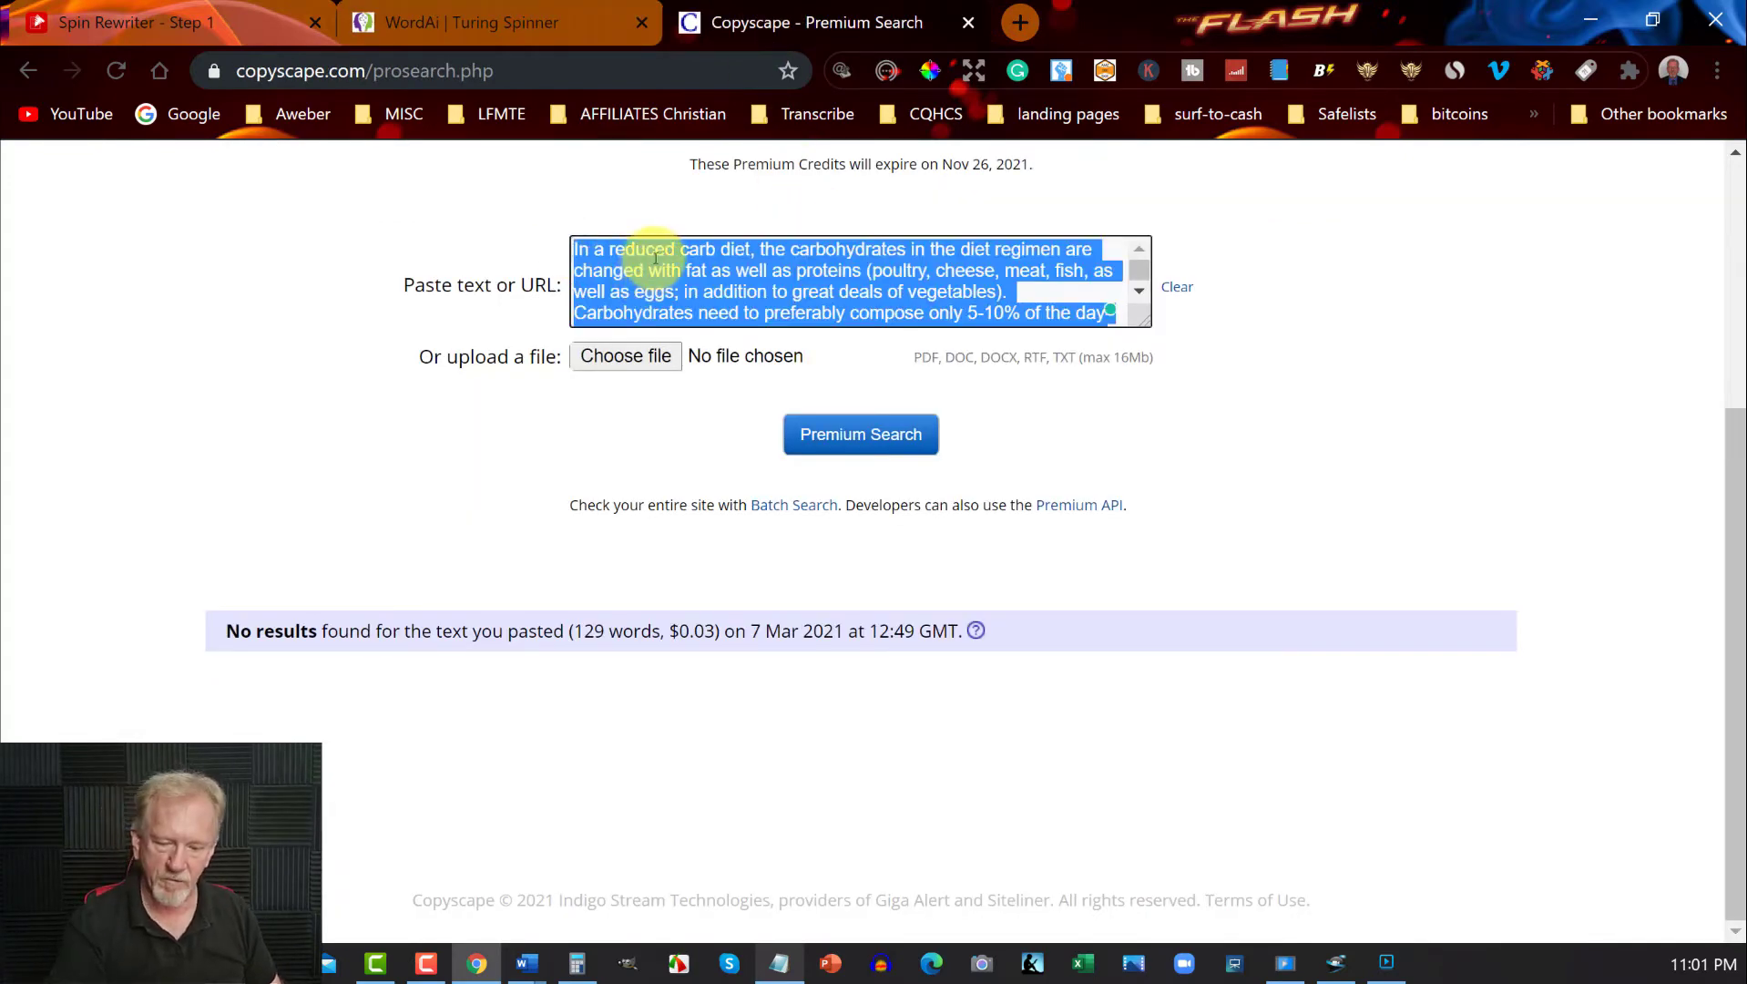
{"action": "key", "text": "ctrl+v"}
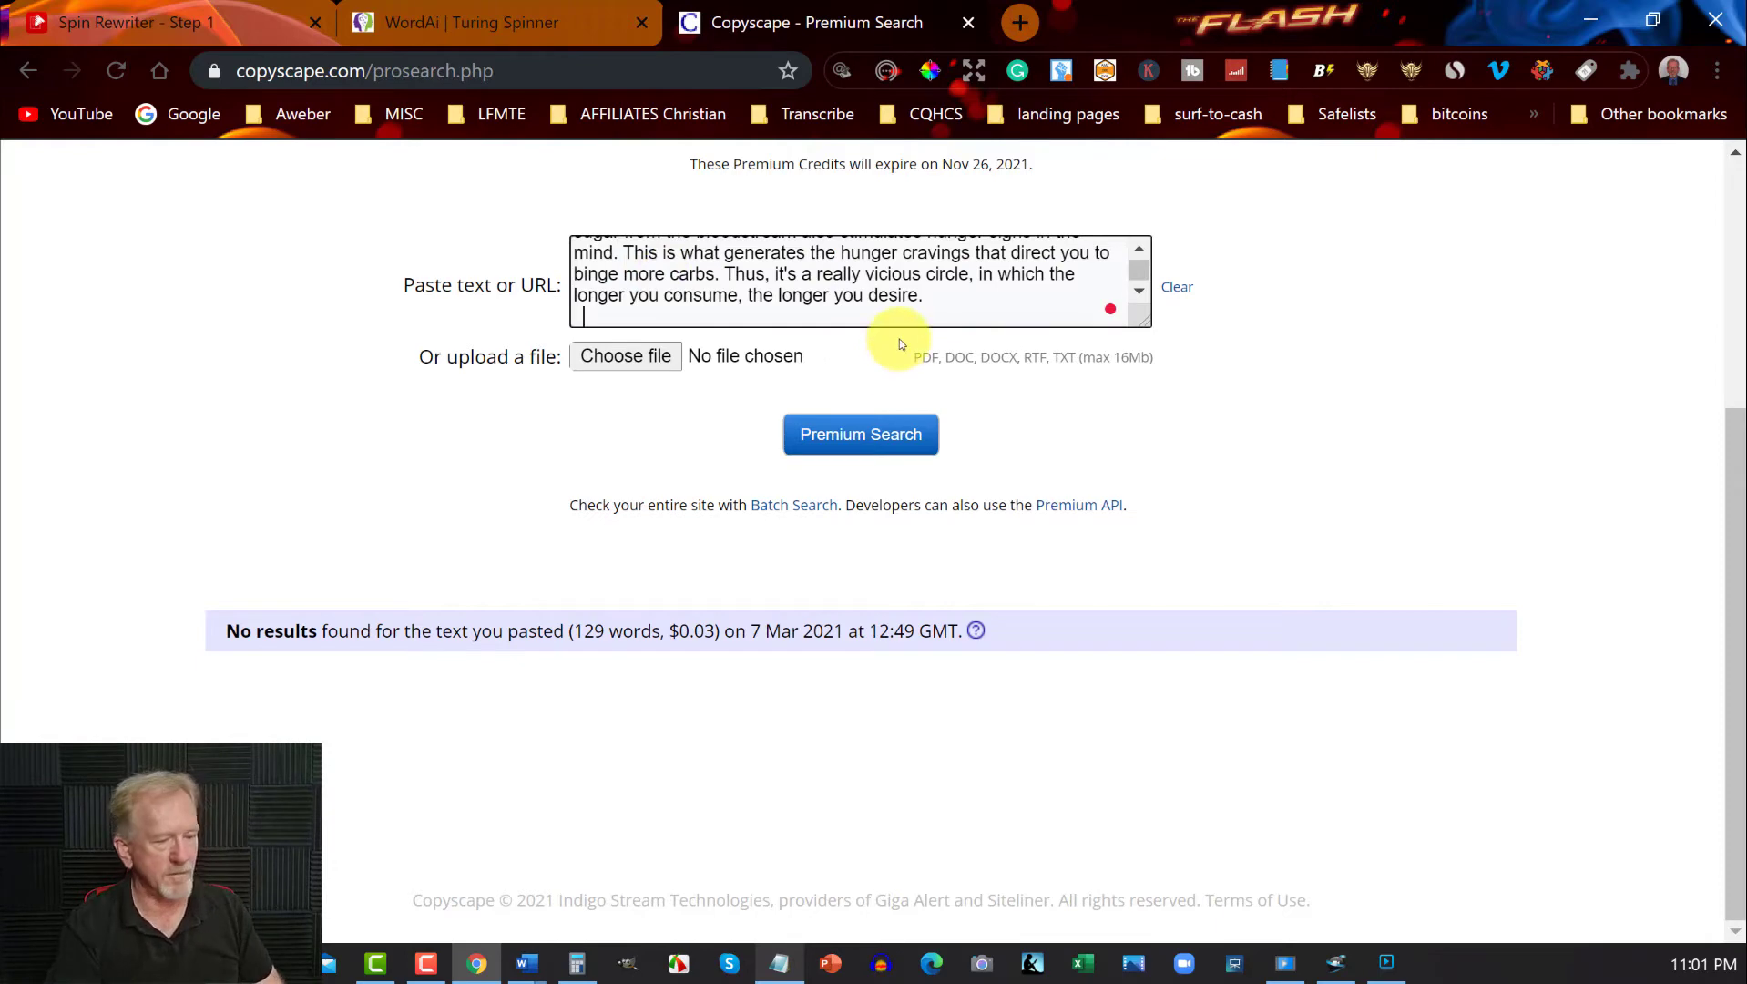
{"action": "key", "text": "BackSpace"}
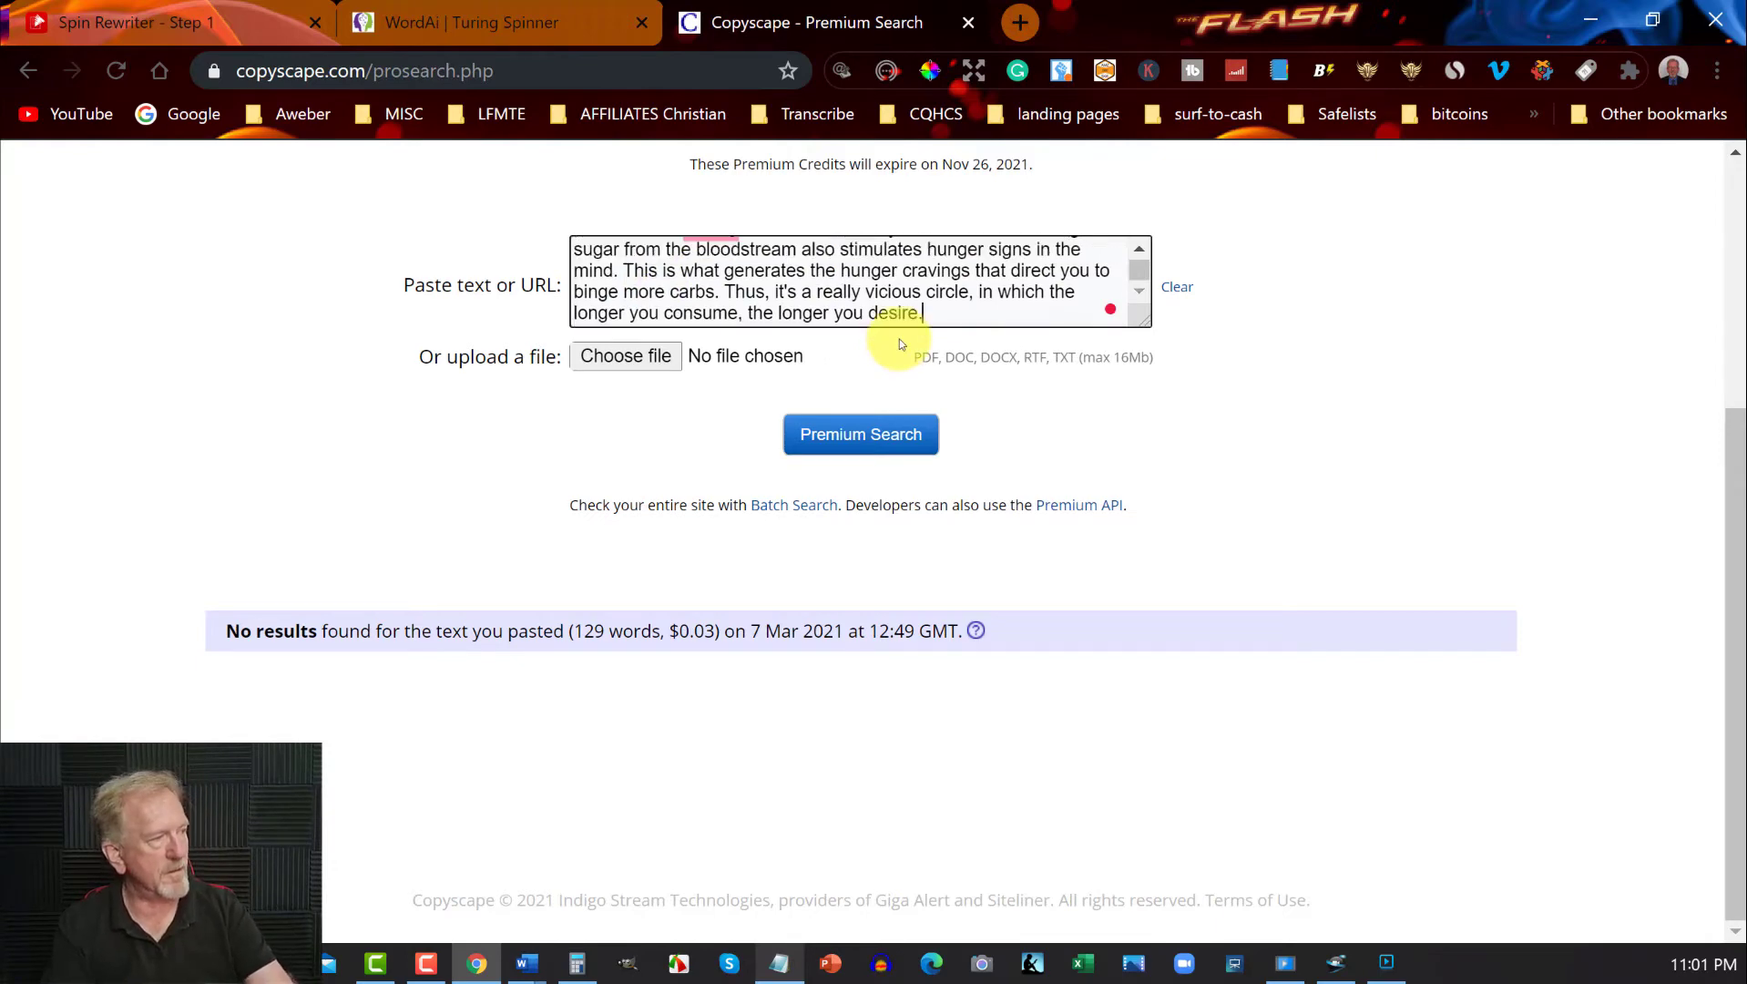
{"action": "left_click", "coordinate": [828, 434]}
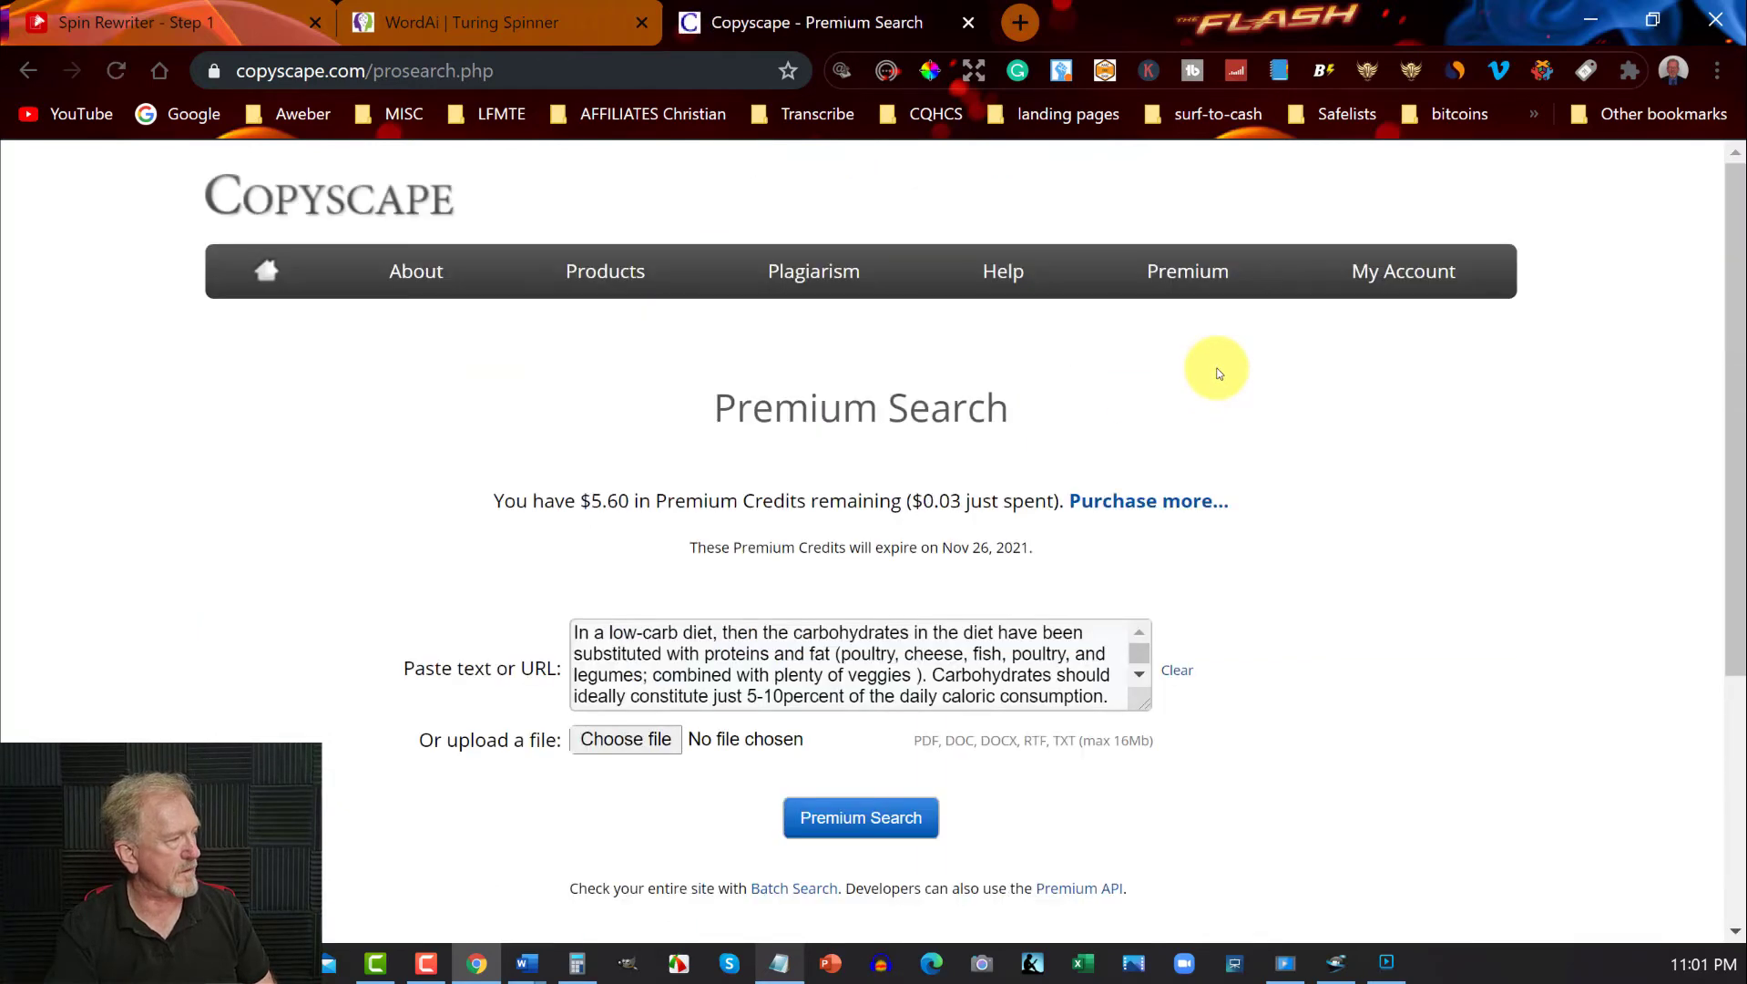
- Review the no-results report ($0.03 spent, $5.60 left) and paste the full spun paragraph back in
{"action": "scroll", "coordinate": [1218, 374], "scroll_direction": "down", "scroll_amount": 5}
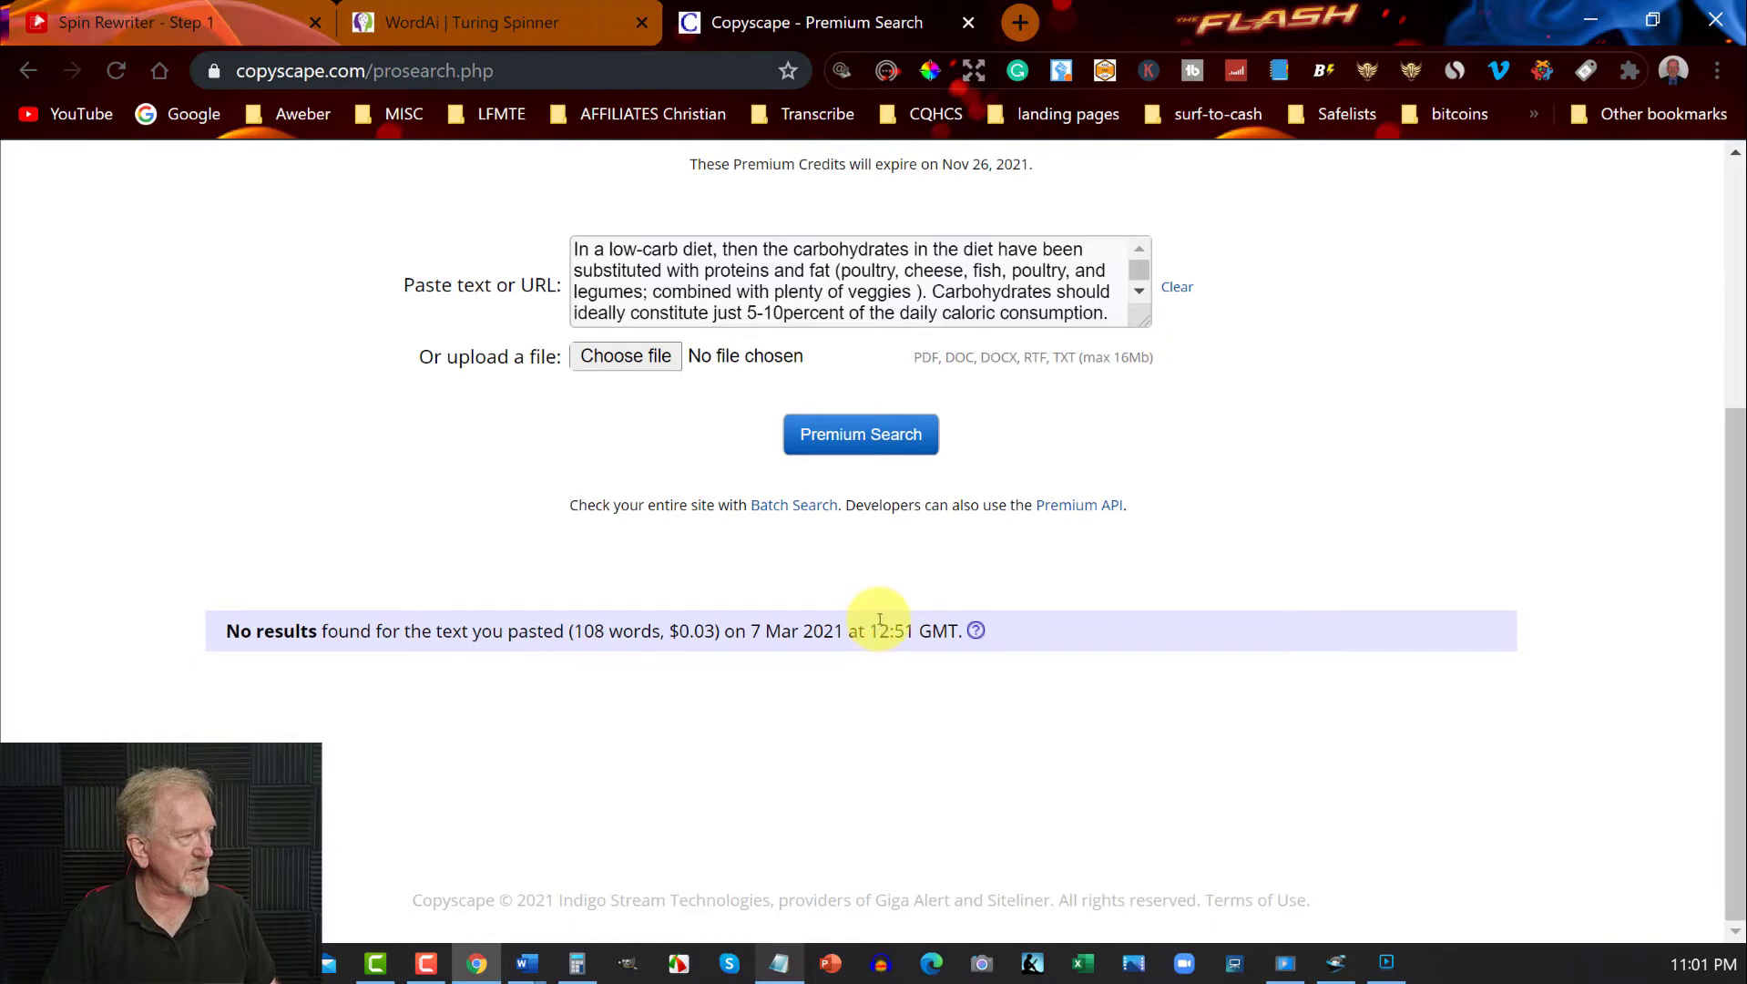
{"action": "scroll", "coordinate": [880, 622], "scroll_direction": "up", "scroll_amount": 1}
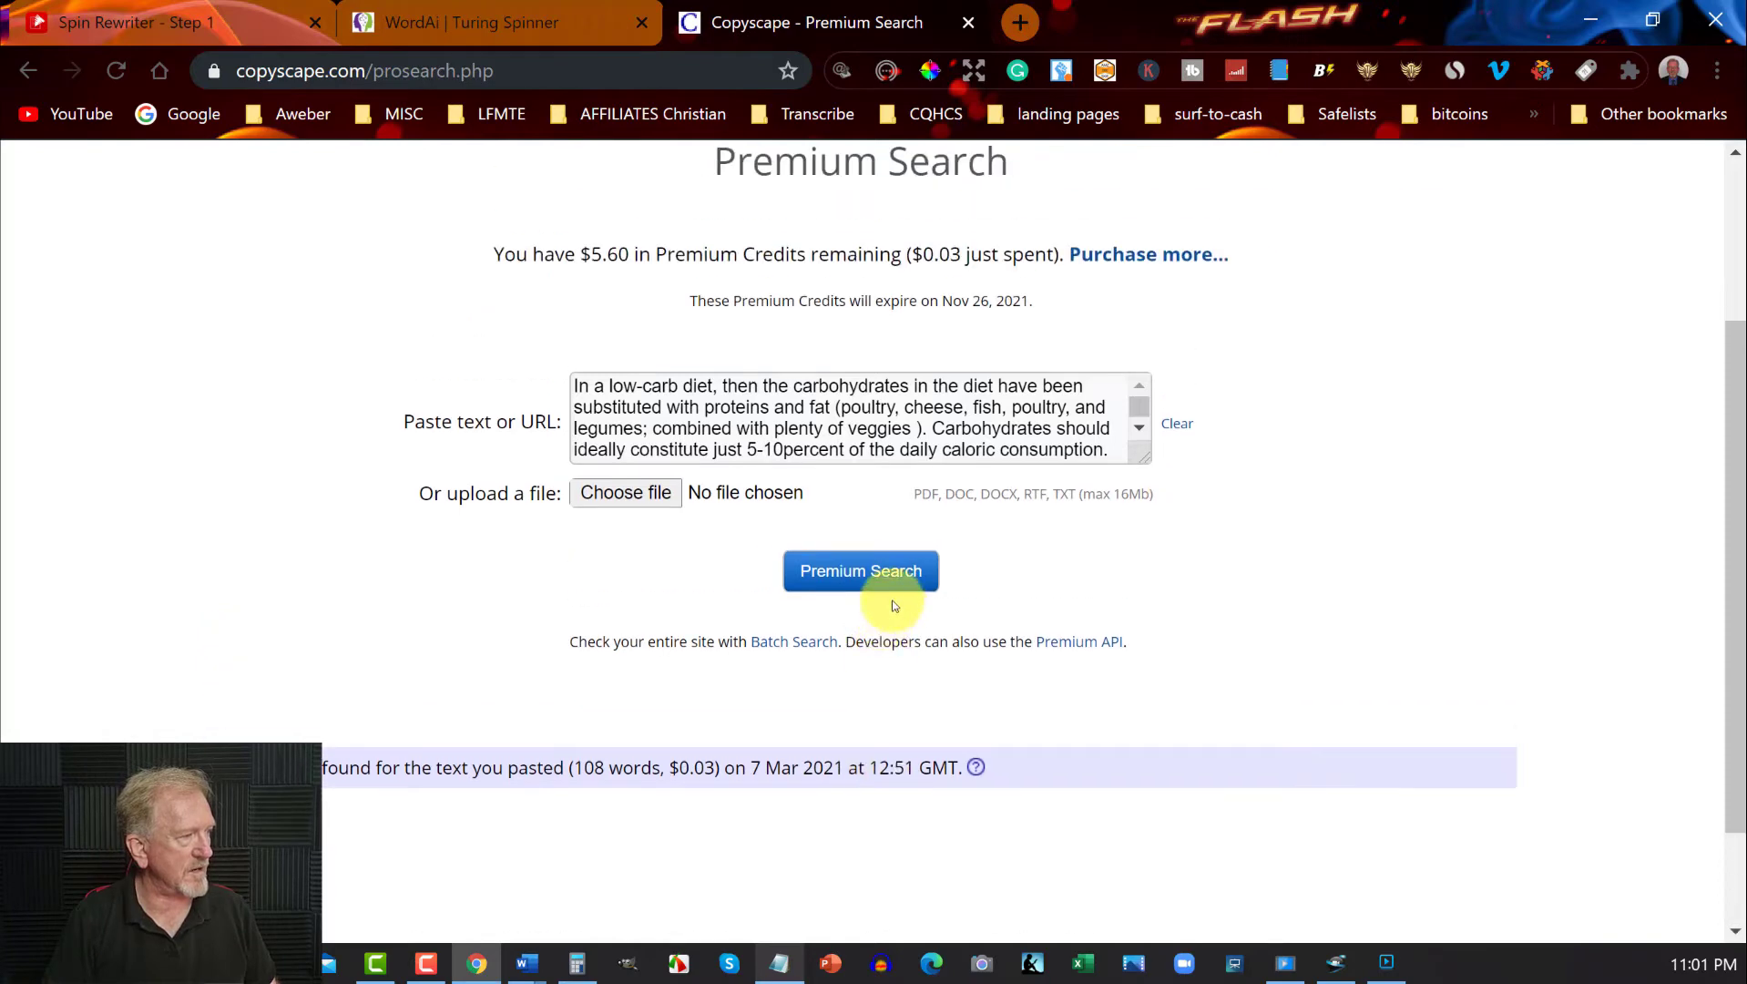
{"action": "left_click", "coordinate": [572, 385]}
{"action": "key", "text": "ctrl+a"}
{"action": "type", "text": "In a low-carb diet, then the carbohydrates in the diet have been substituted with proteins and fat (poultry, cheese, fish, poultry, and legumes; combined with plenty of veggies ). Carbohydrates should ideally constitute just 5-10percent of the daily caloric consumption. The rationale behind this diet is that carbs are easily converted to fat as a result of activity of insulin. So that you become obese. High sugar from the bloodstream also stimulates hunger signs in the mind. This is what generates the hunger cravings that direct you to binge more carbs. Thus, it's a really vicious circle, in which the longer you consume, the longer you desire."}
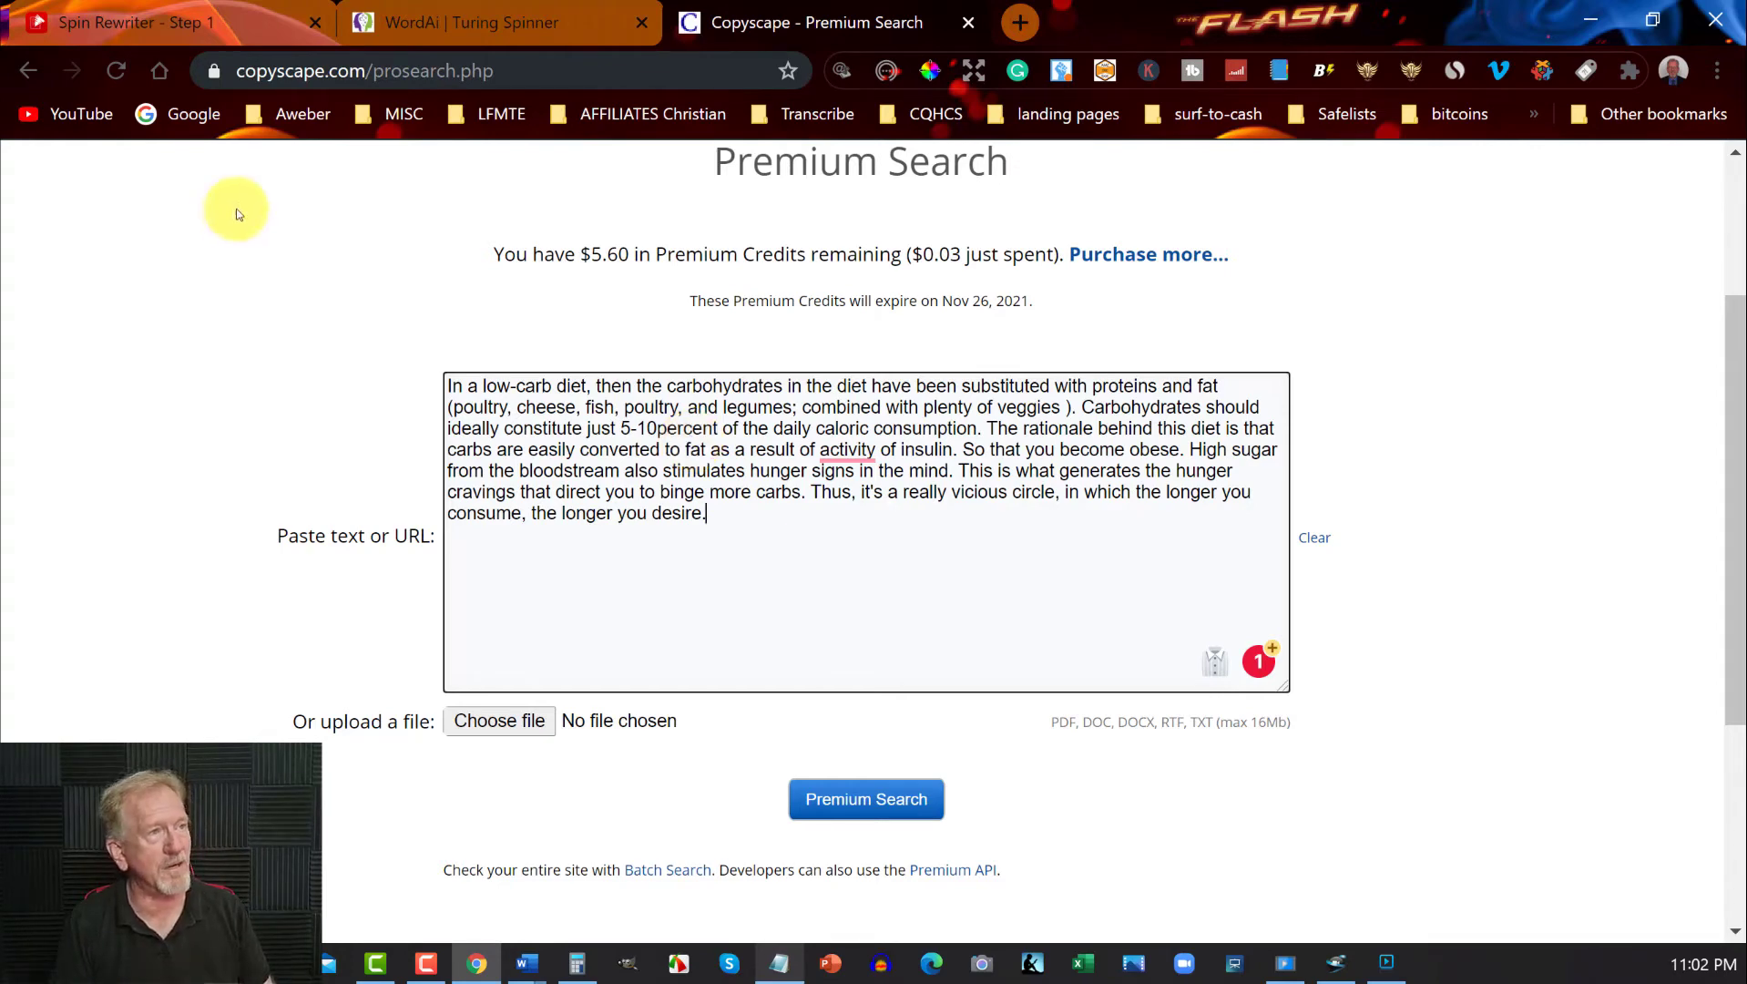
- Close Spin Rewriter's settings and copy the low-carb paragraph from Notepad
{"action": "left_click", "coordinate": [117, 7]}
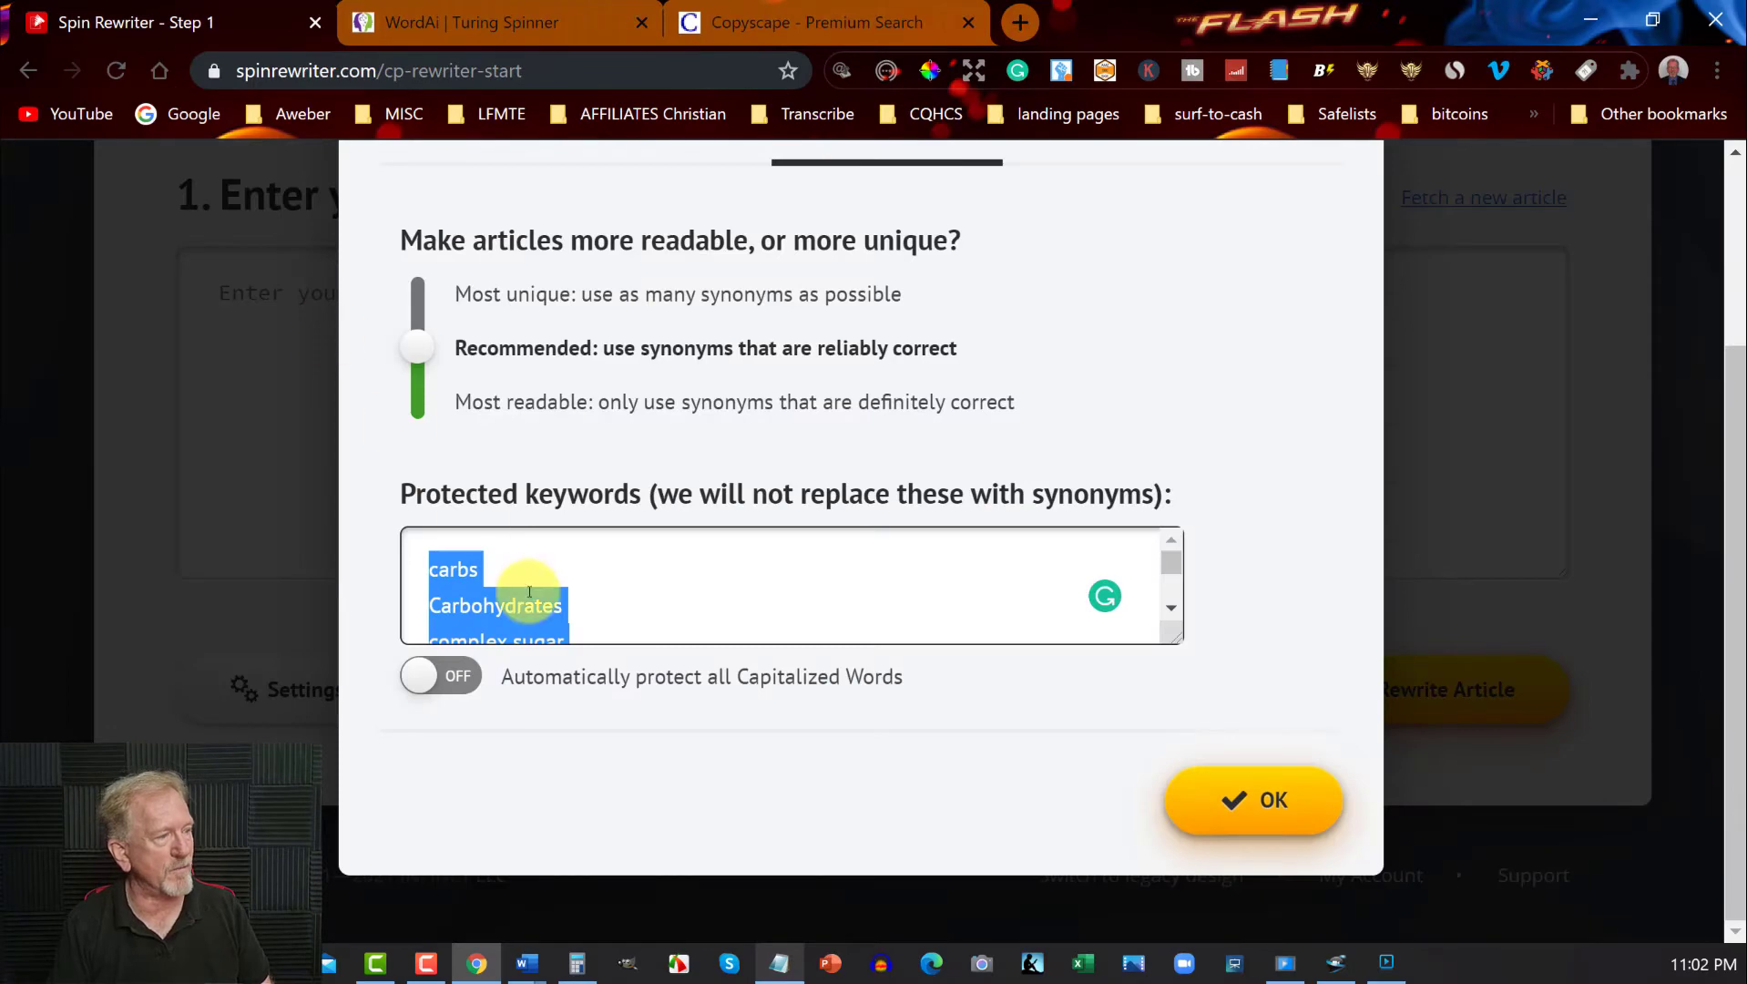
{"action": "left_click", "coordinate": [282, 418]}
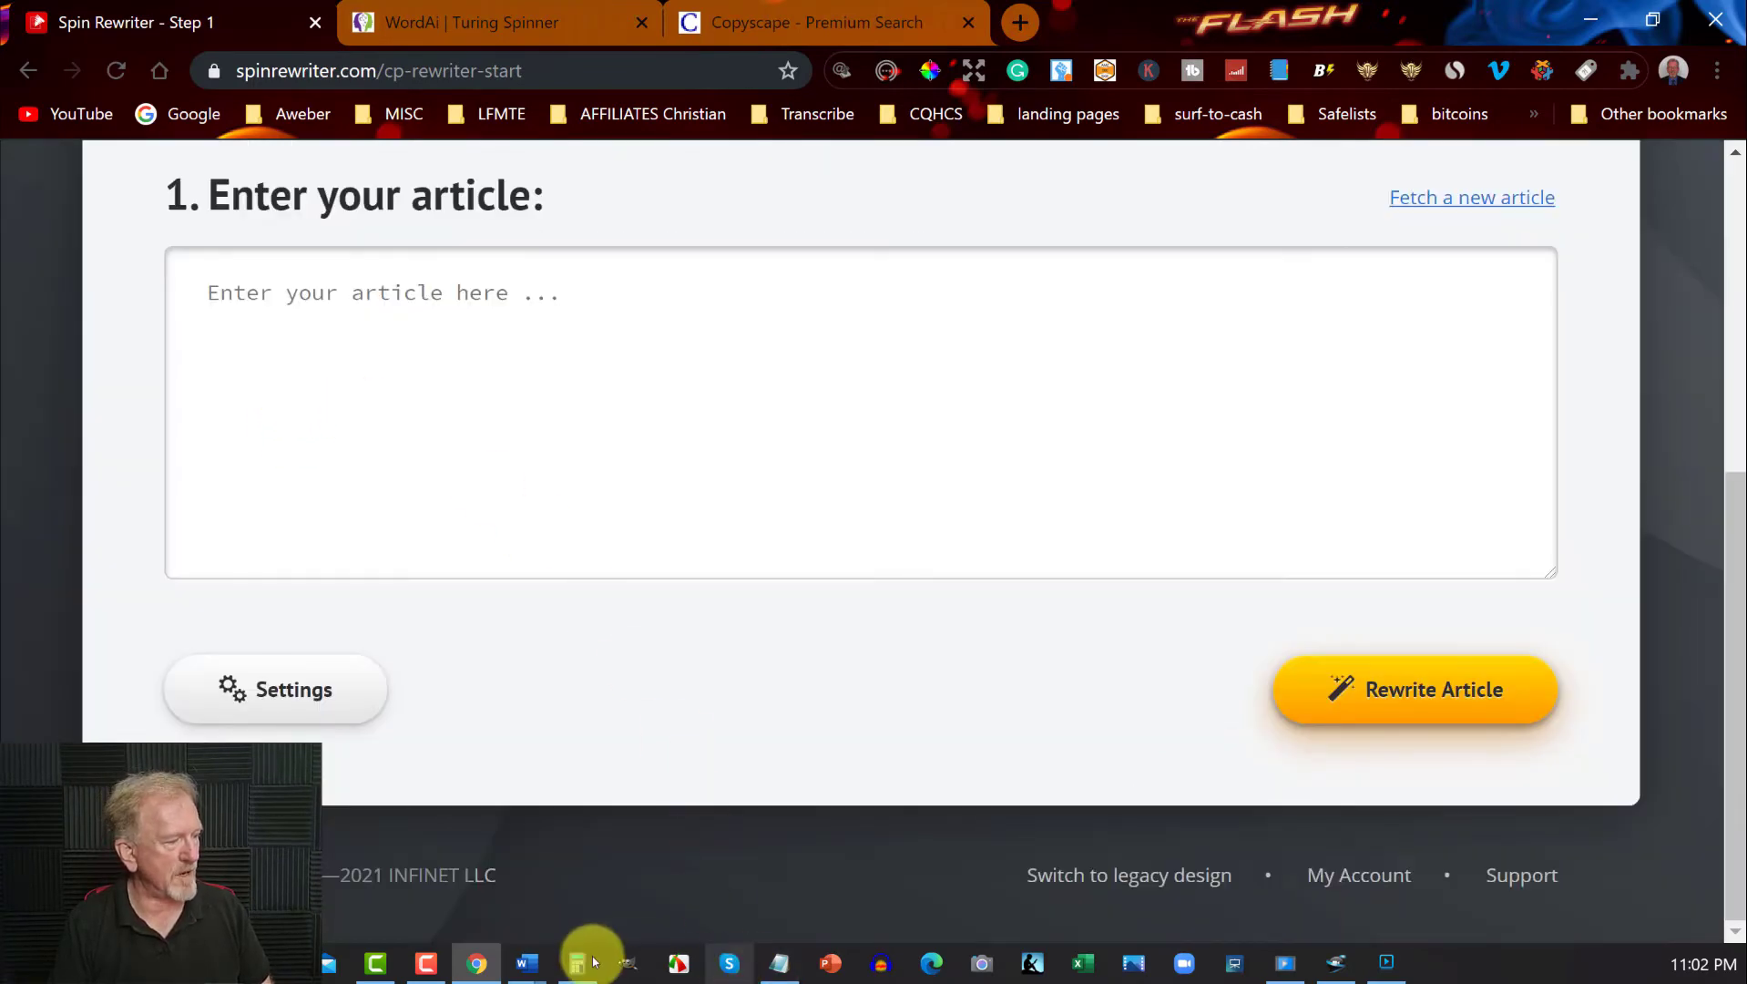
{"action": "left_click", "coordinate": [788, 920]}
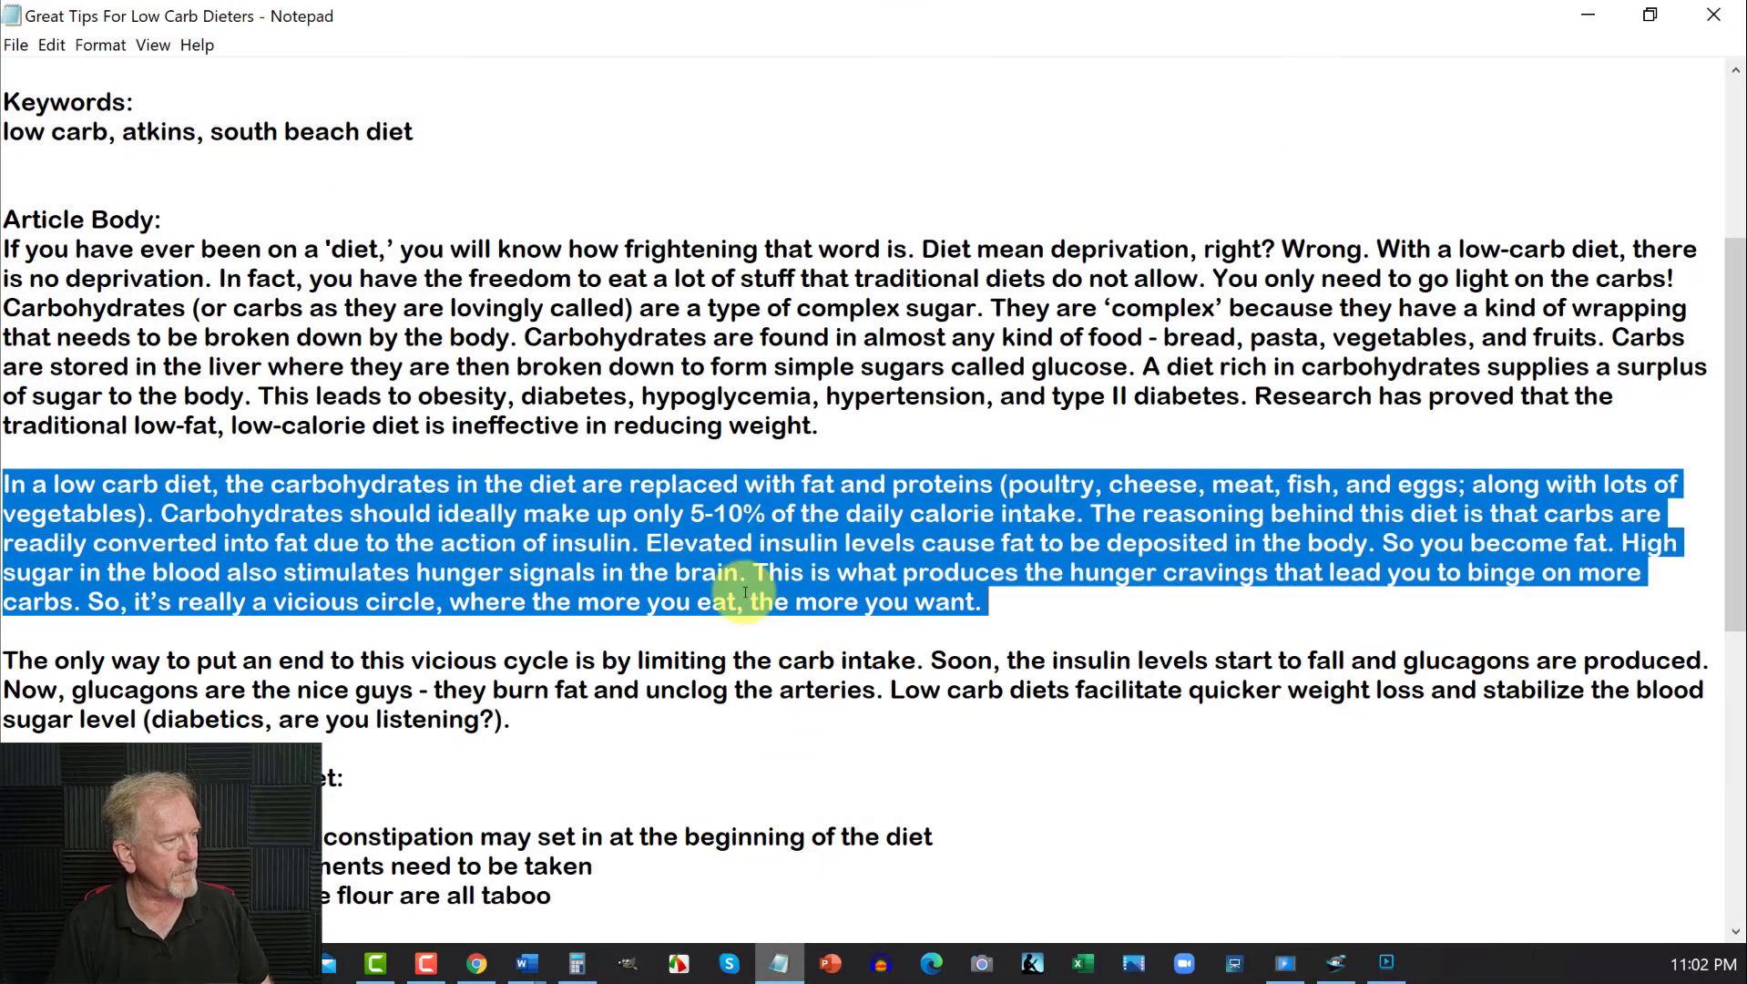
{"action": "right_click", "coordinate": [647, 562]}
{"action": "left_click", "coordinate": [694, 628]}
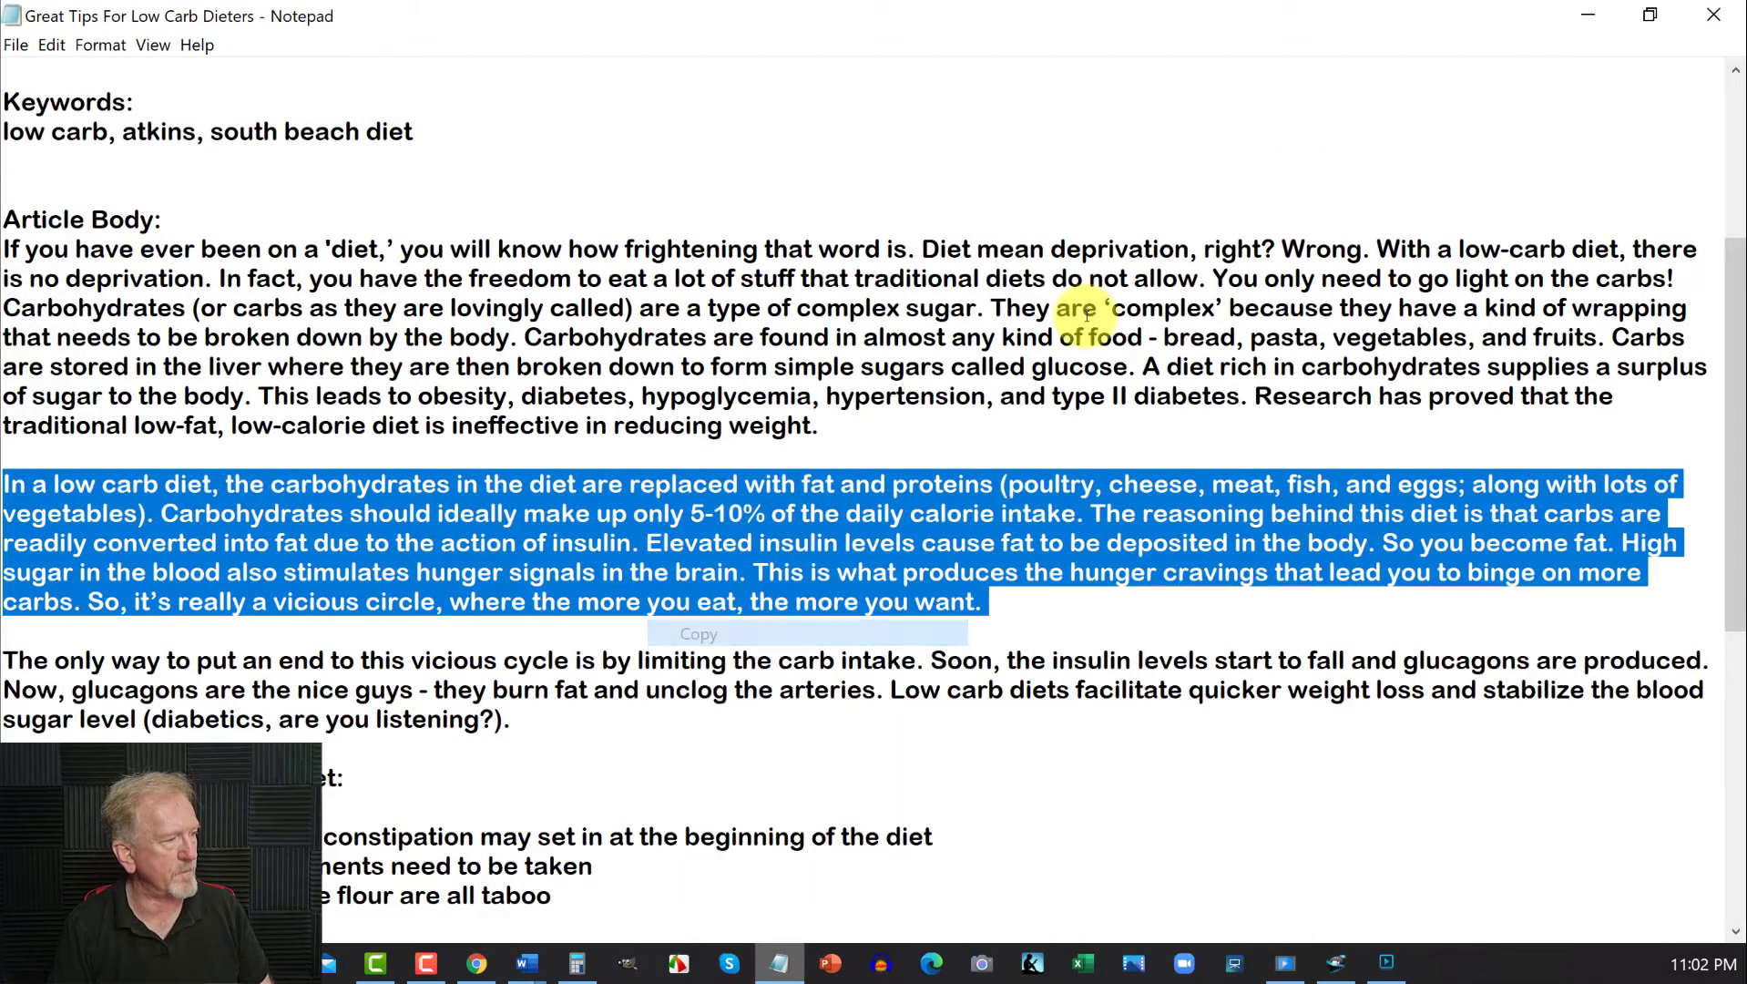
{"action": "left_click", "coordinate": [1588, 13]}
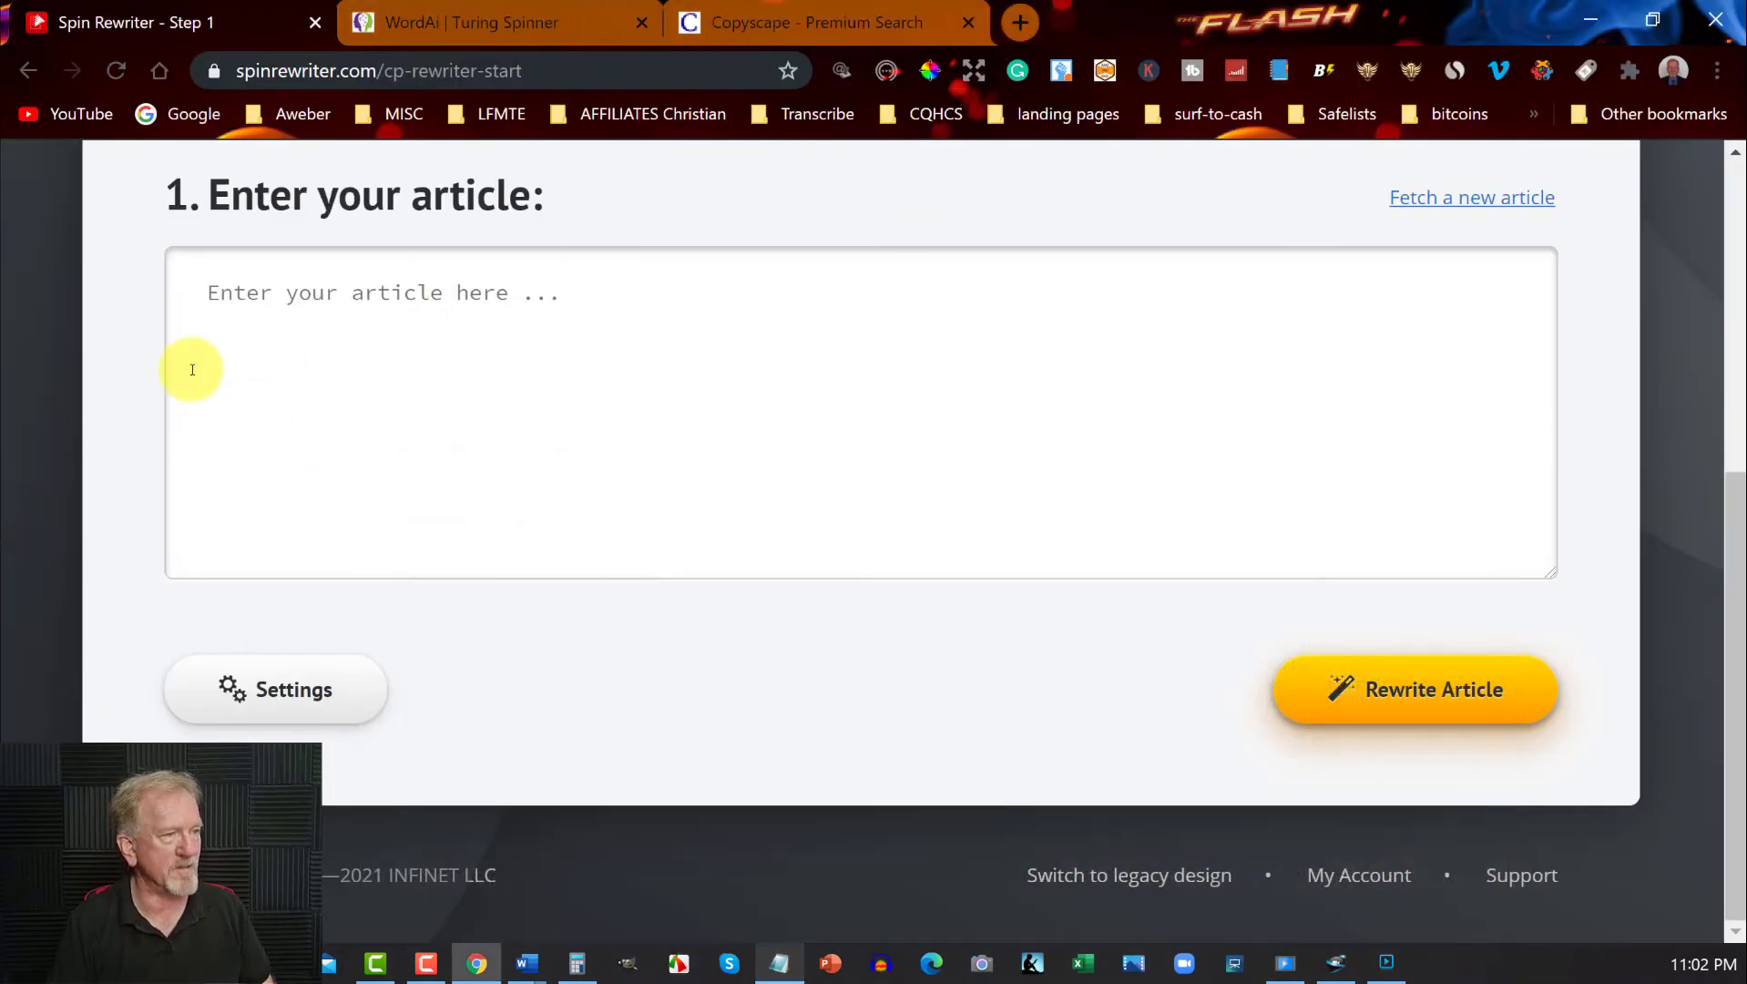
- Paste the paragraph into Spin Rewriter's article box and rewrite it into 99% unique spintax
{"action": "left_click", "coordinate": [205, 285]}
{"action": "key", "text": "ctrl+v"}
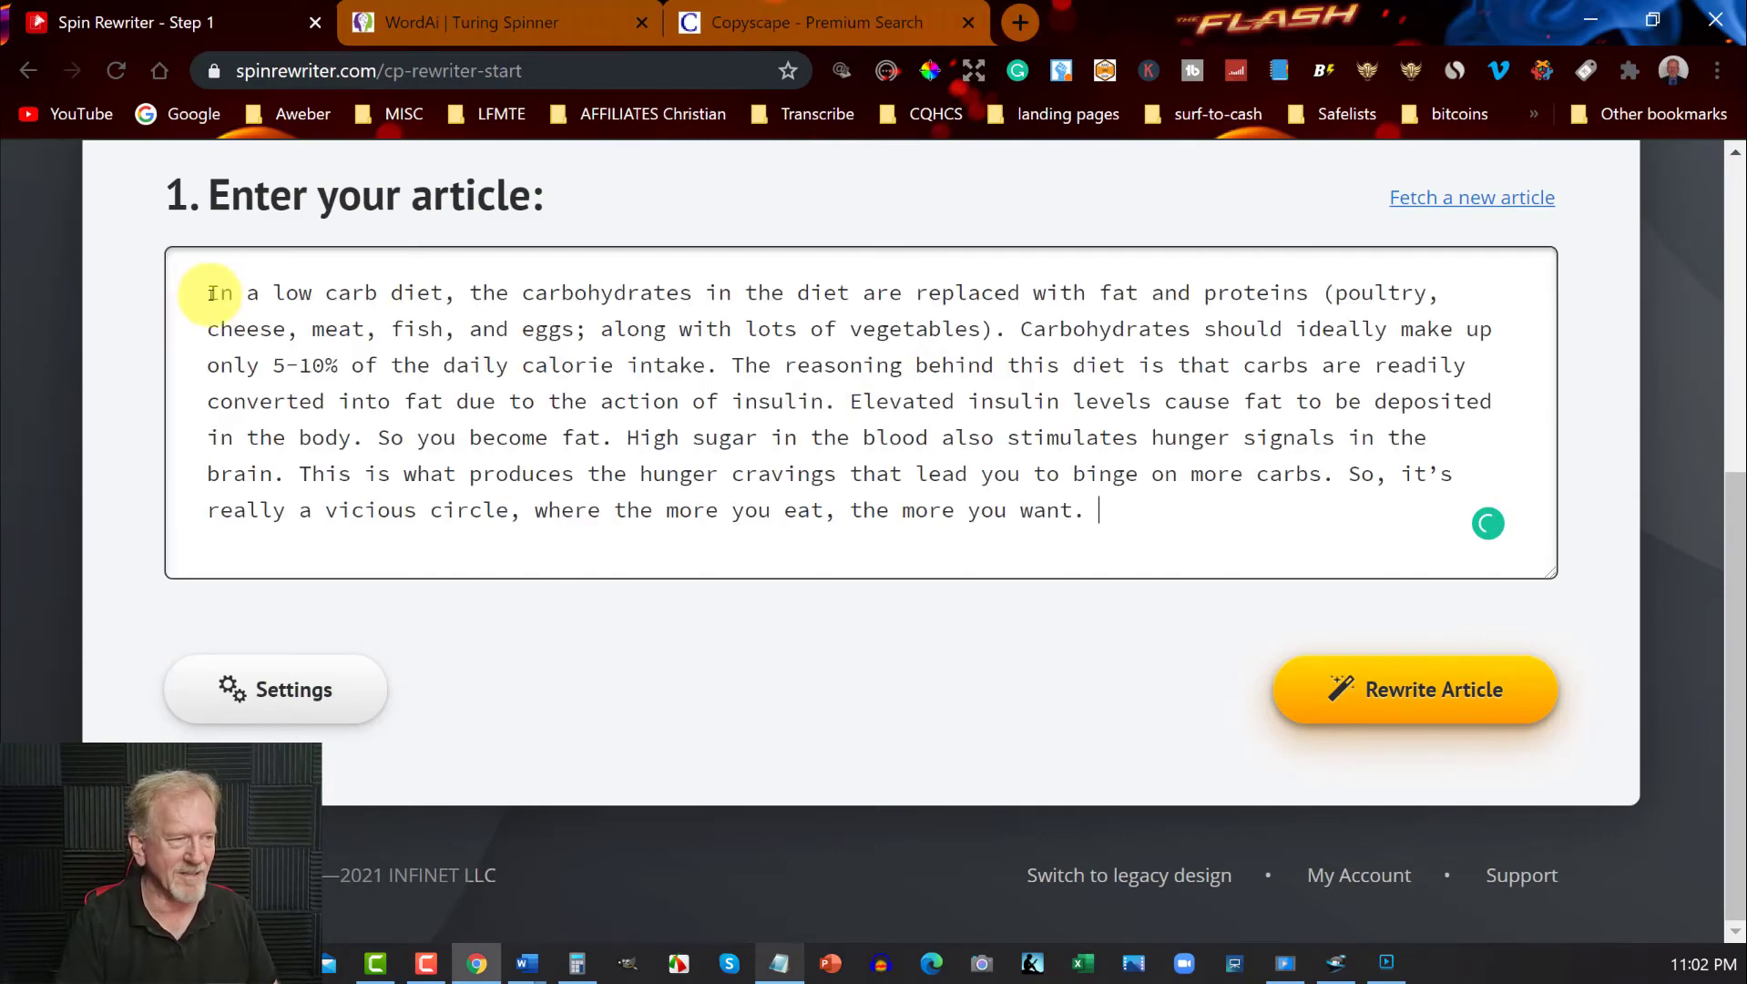
{"action": "left_click", "coordinate": [1444, 692]}
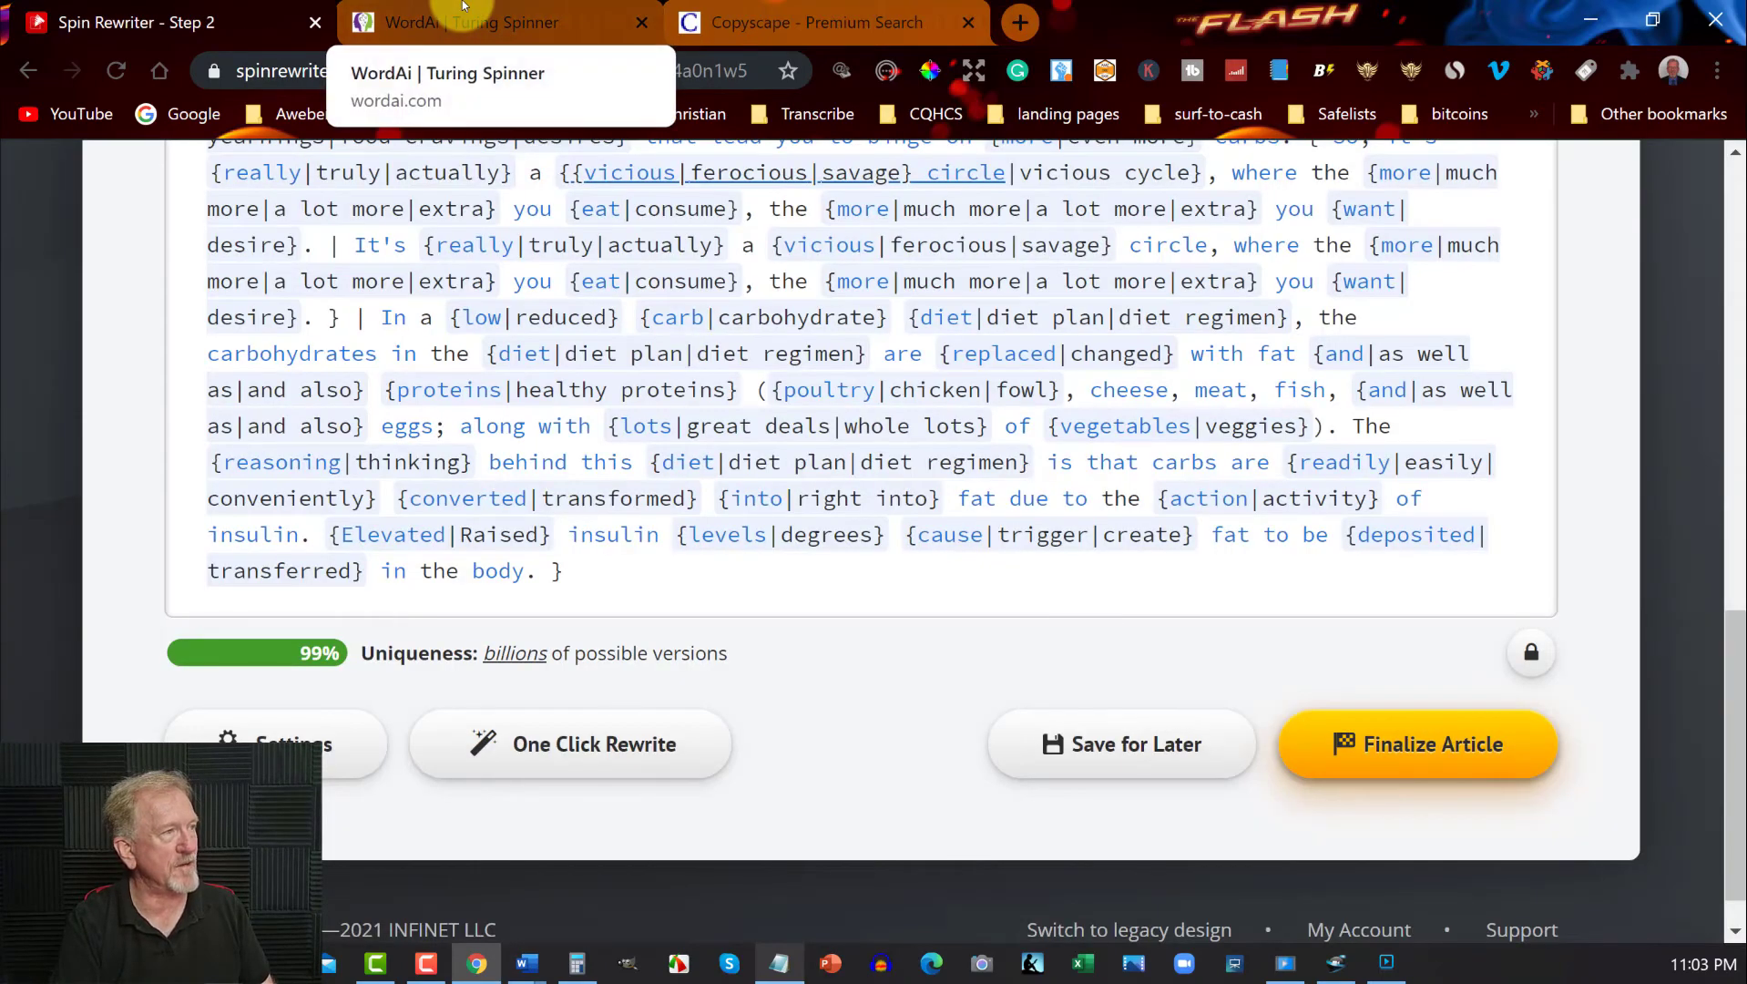
- Finalize the spintax, generate the 121-word 'In a low carb diet plan' version and copy it
{"action": "left_click", "coordinate": [1410, 751]}
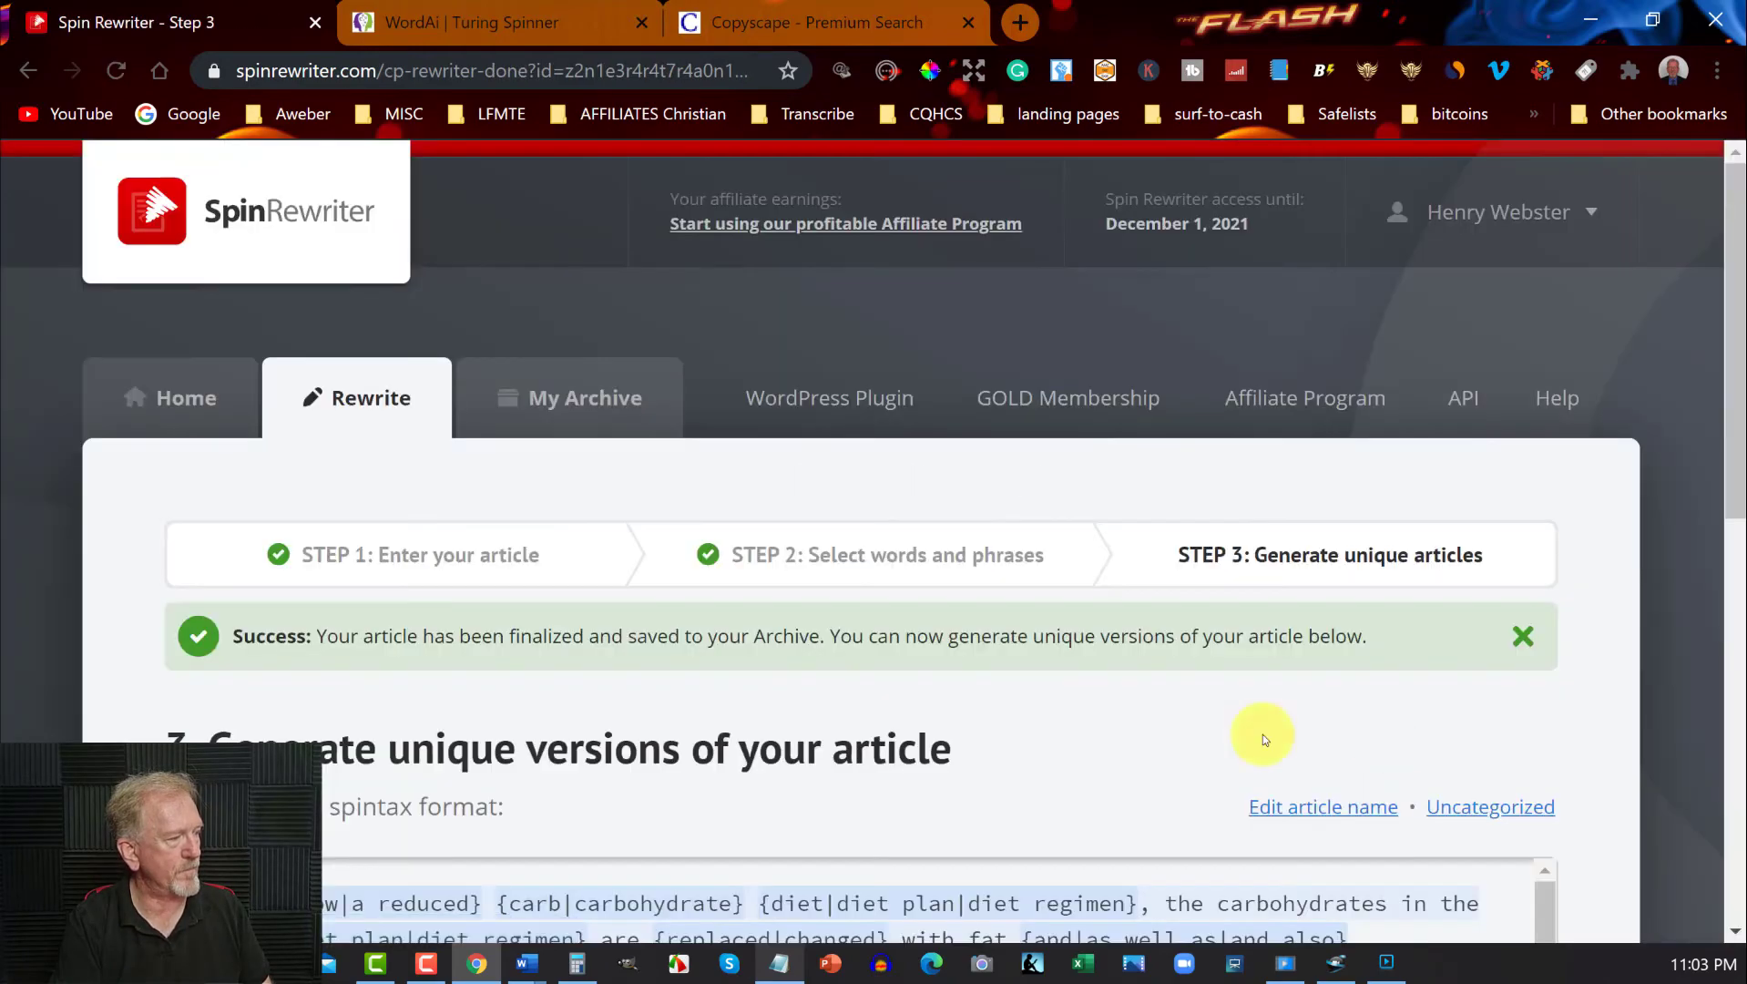
{"action": "scroll", "coordinate": [619, 736], "scroll_direction": "down", "scroll_amount": 7}
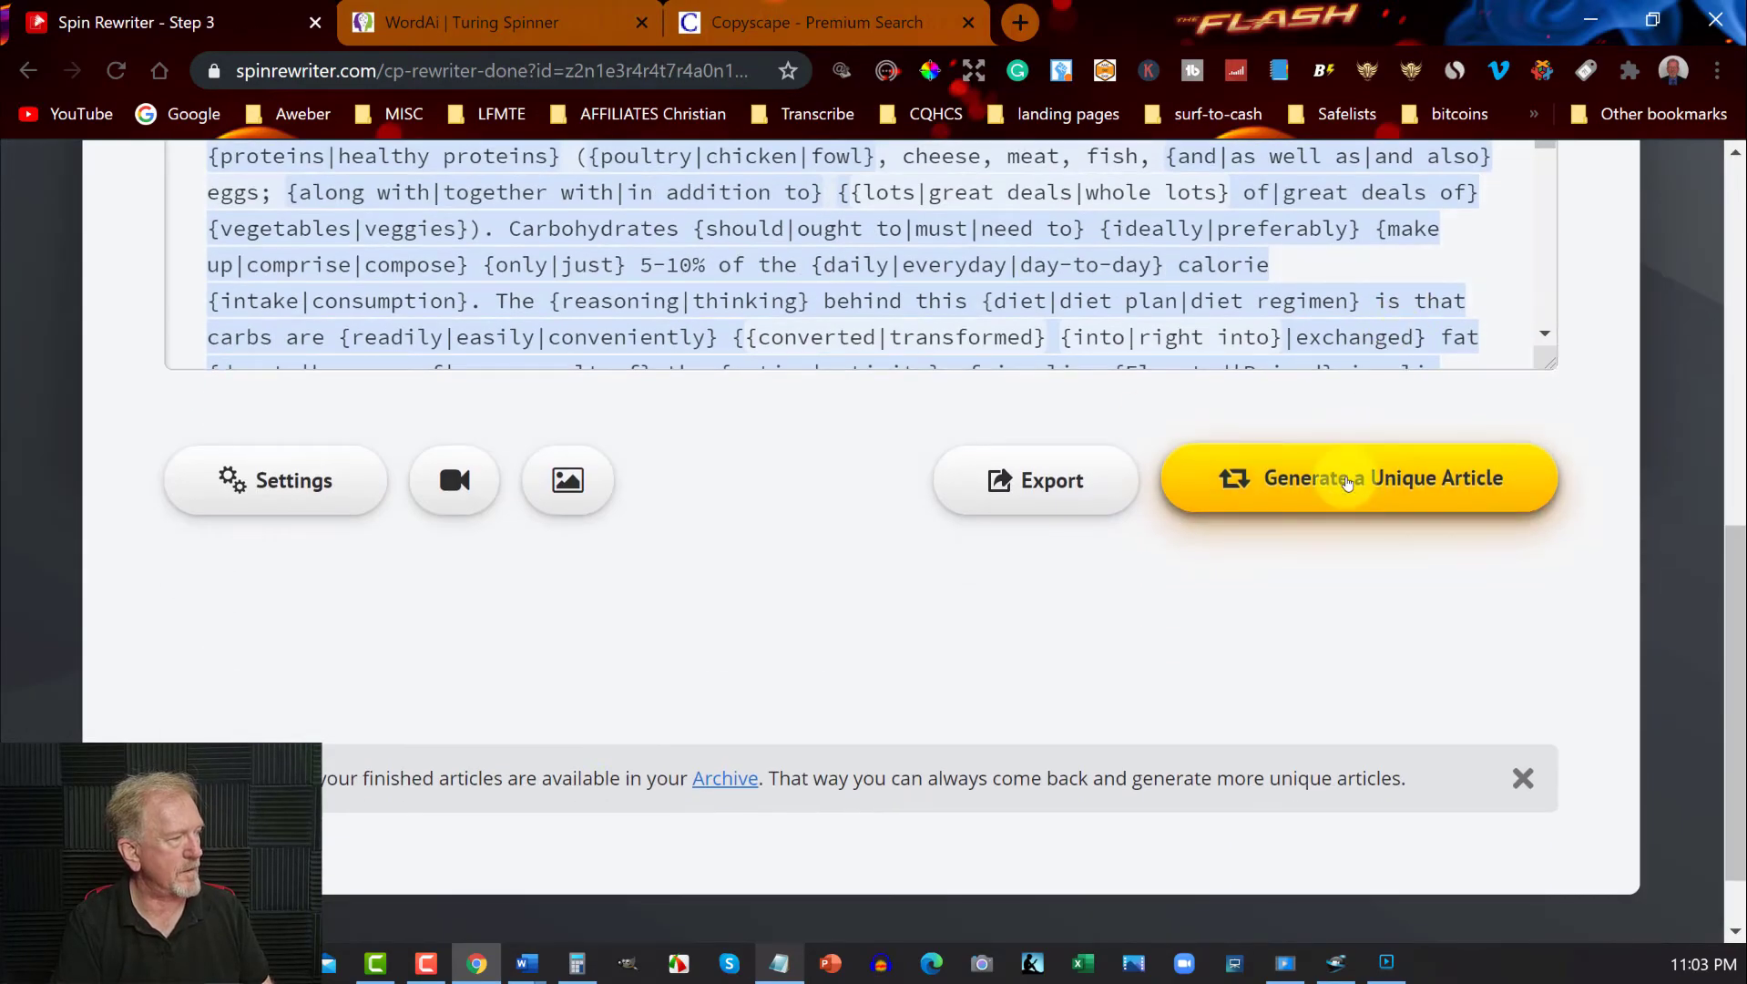
{"action": "left_click", "coordinate": [1348, 482]}
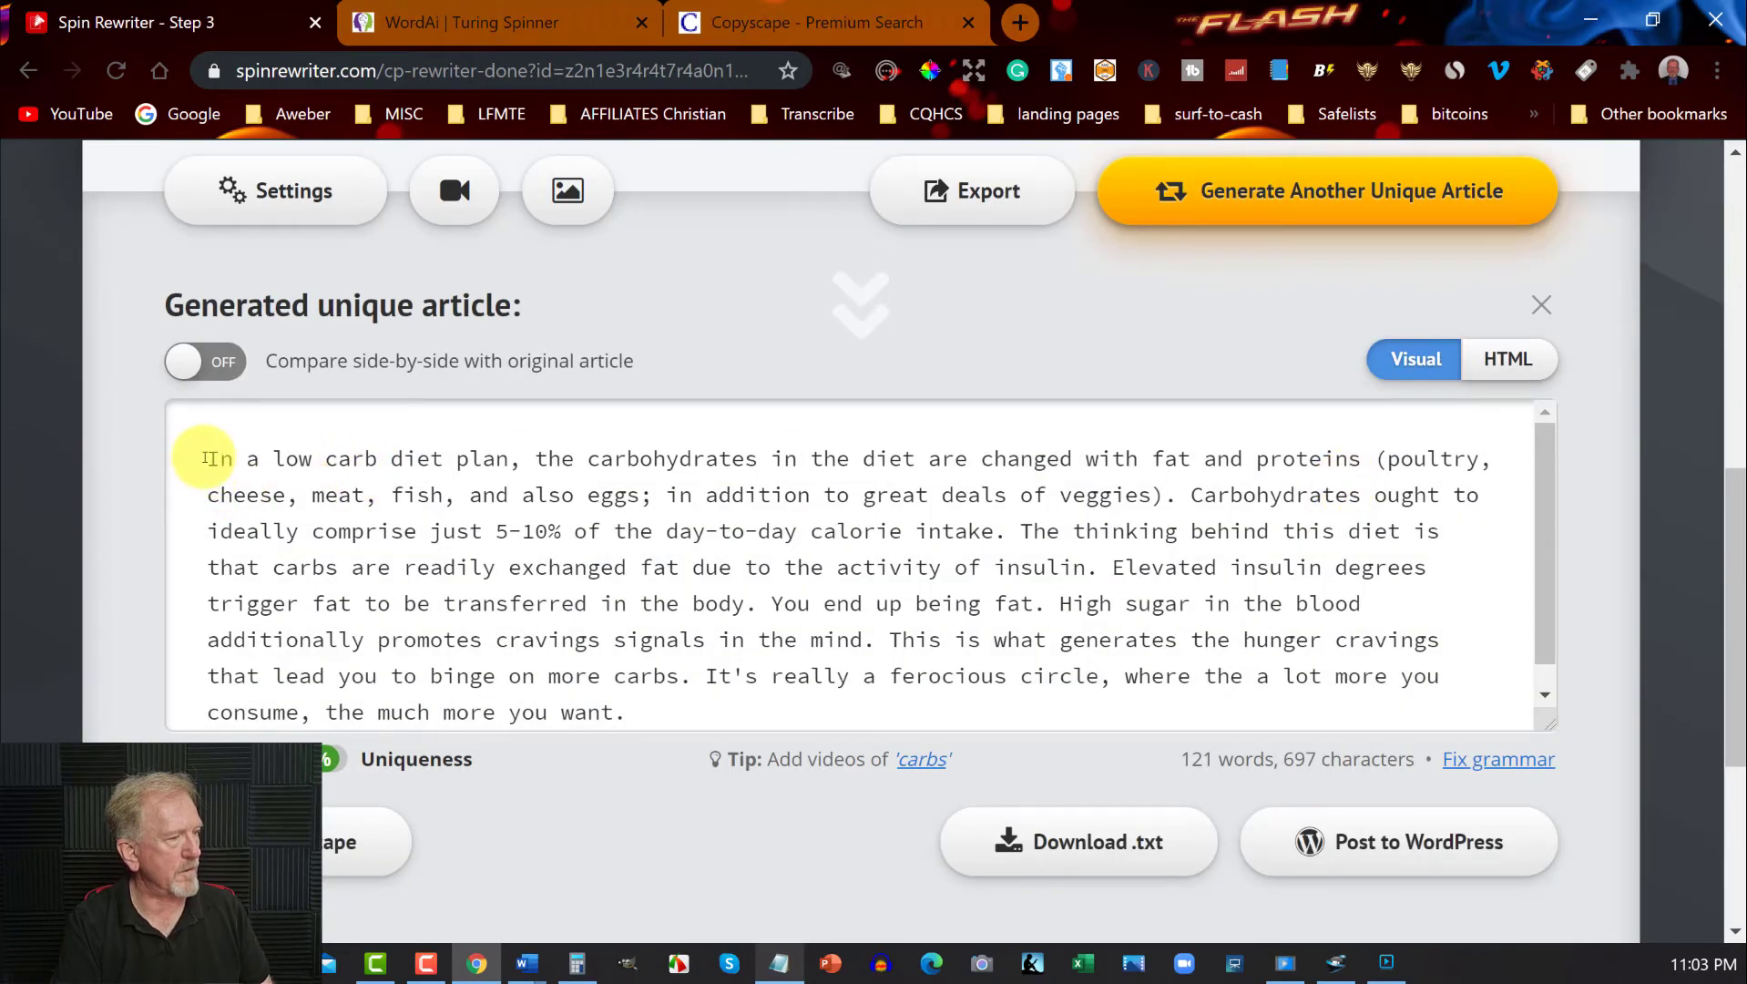
{"action": "left_click", "coordinate": [206, 458]}
{"action": "key", "text": "ctrl+a"}
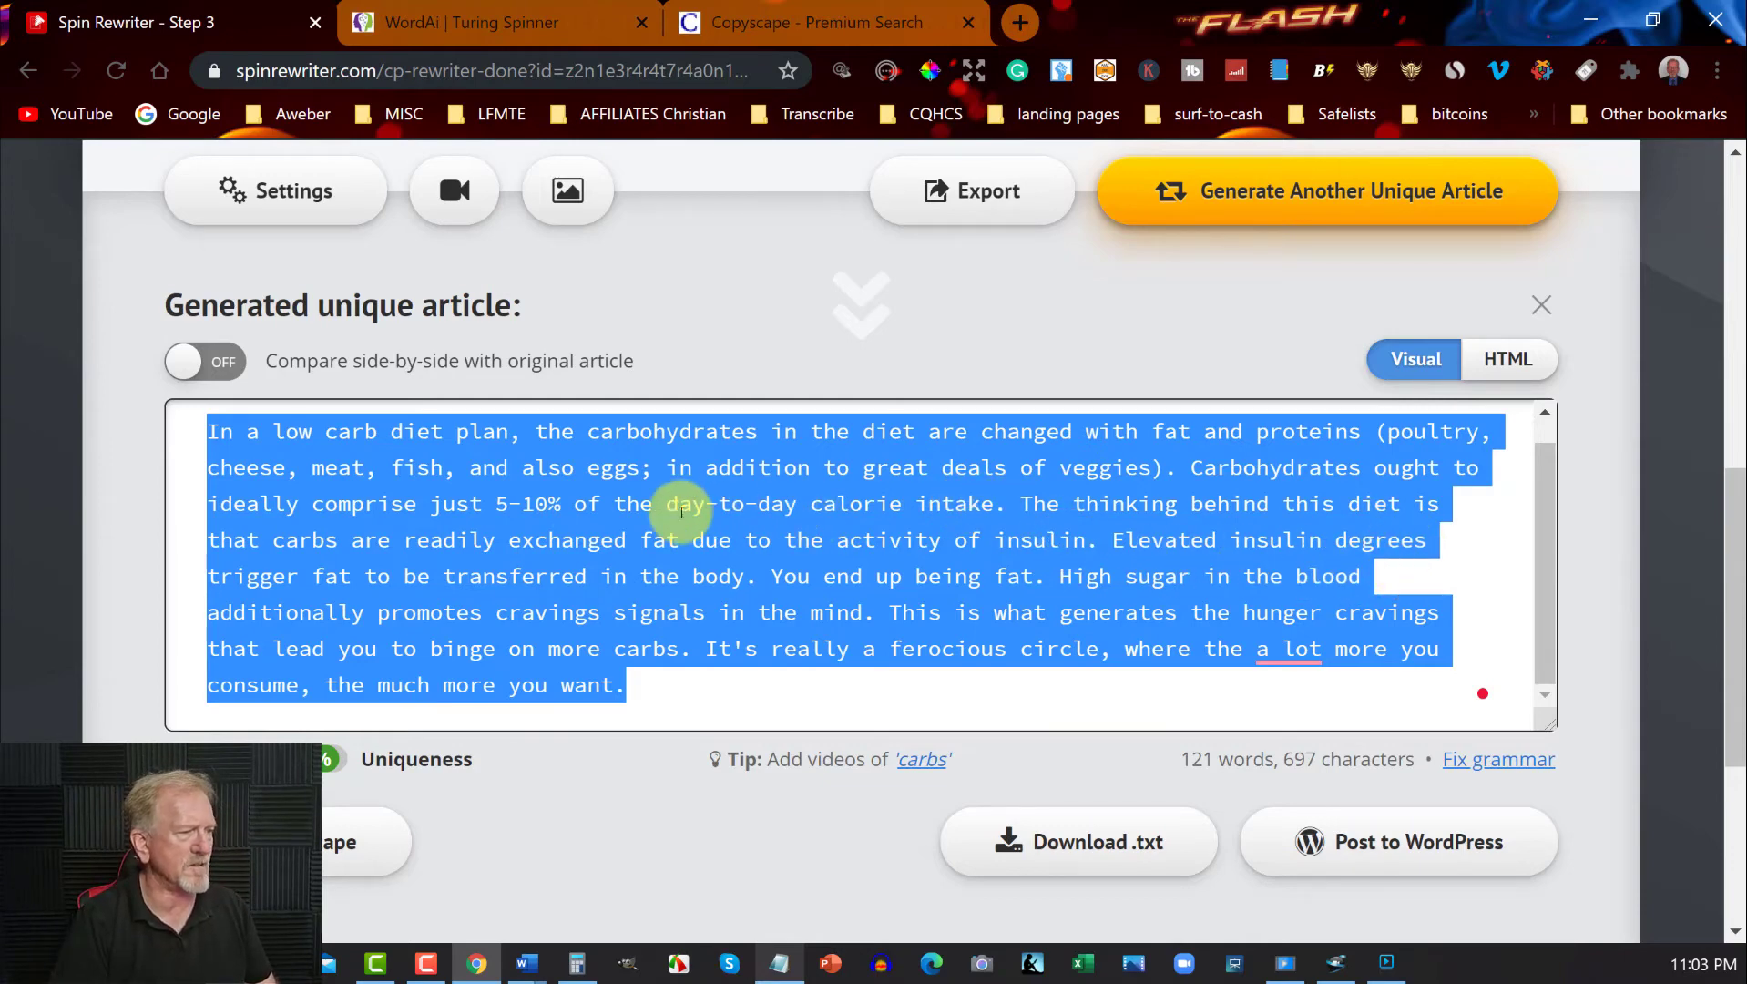
{"action": "right_click", "coordinate": [426, 528]}
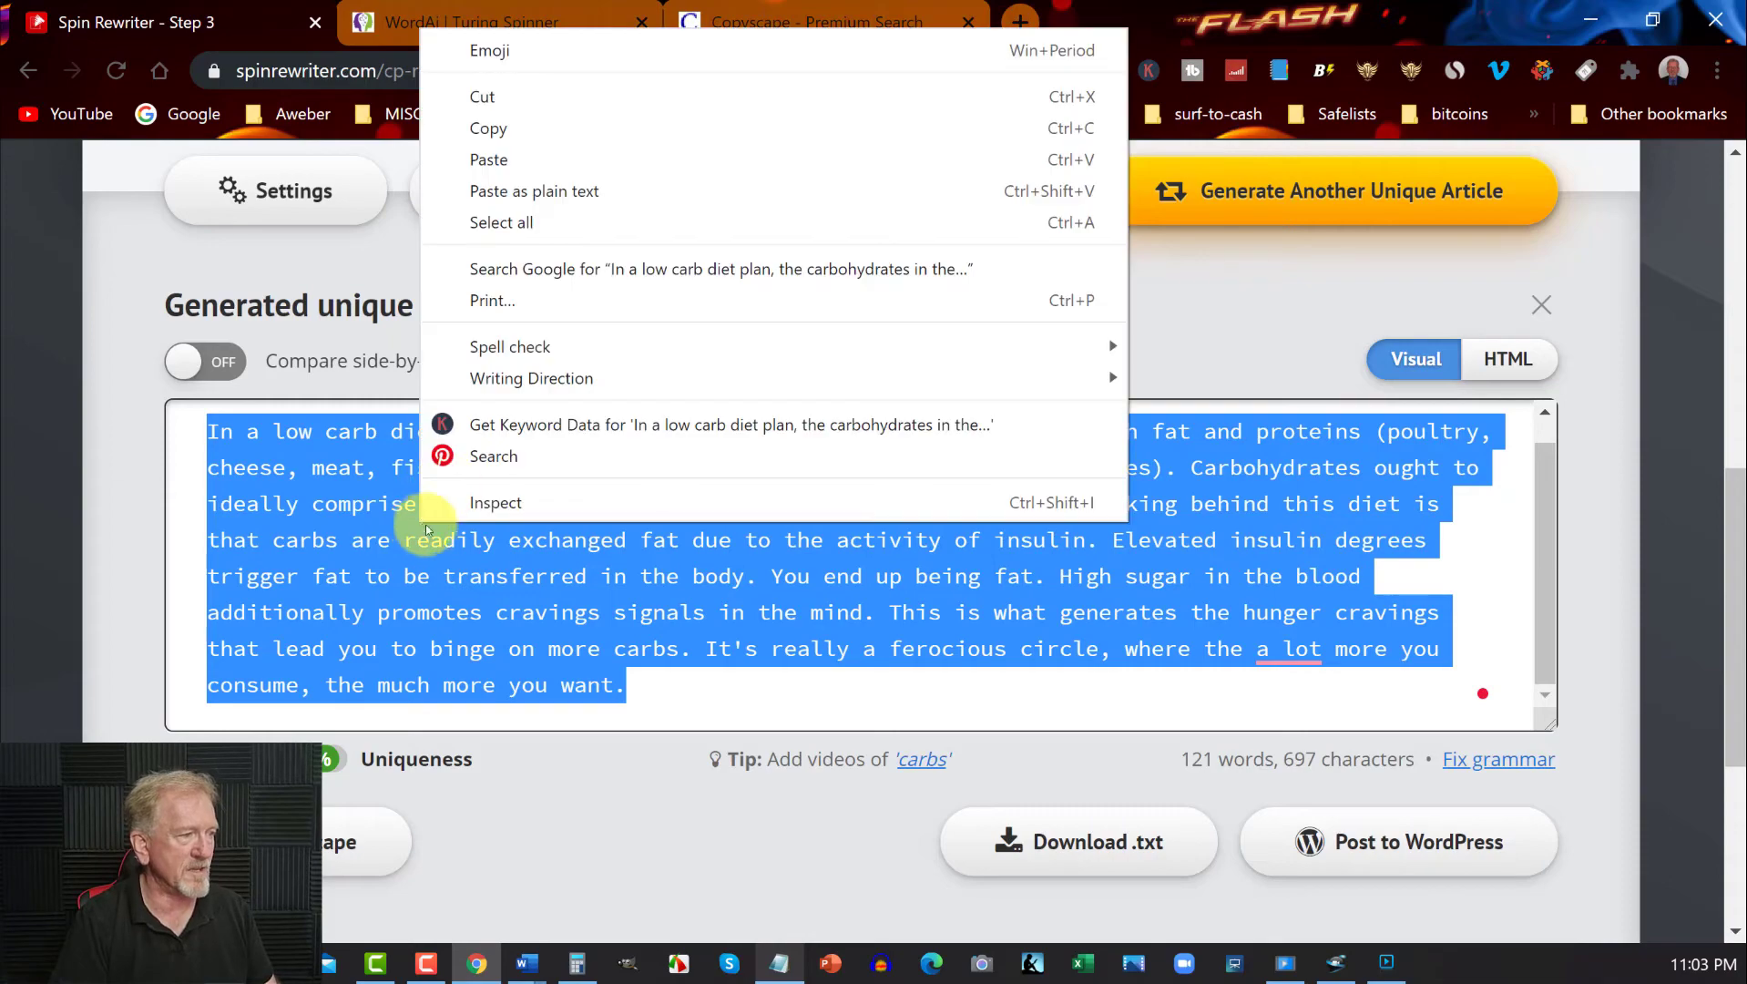
{"action": "left_click", "coordinate": [485, 129]}
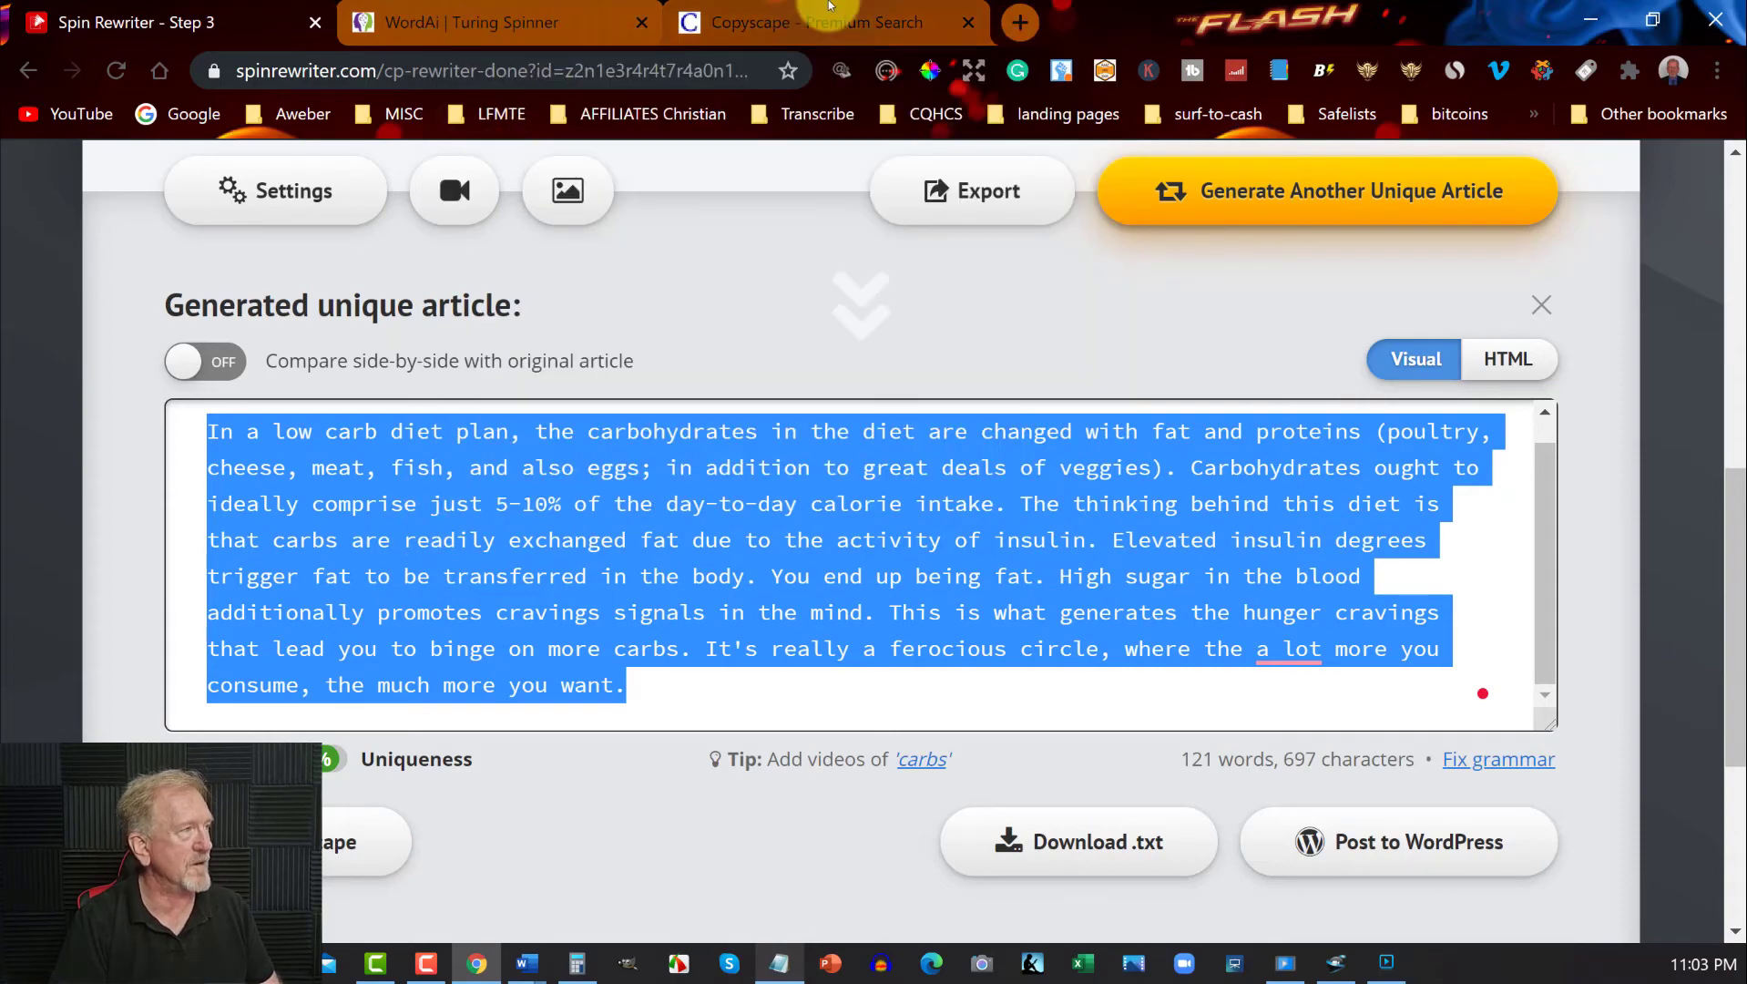
- Run a Copyscape Premium Search on the Spin Rewriter version and review the results
{"action": "left_click", "coordinate": [829, 8]}
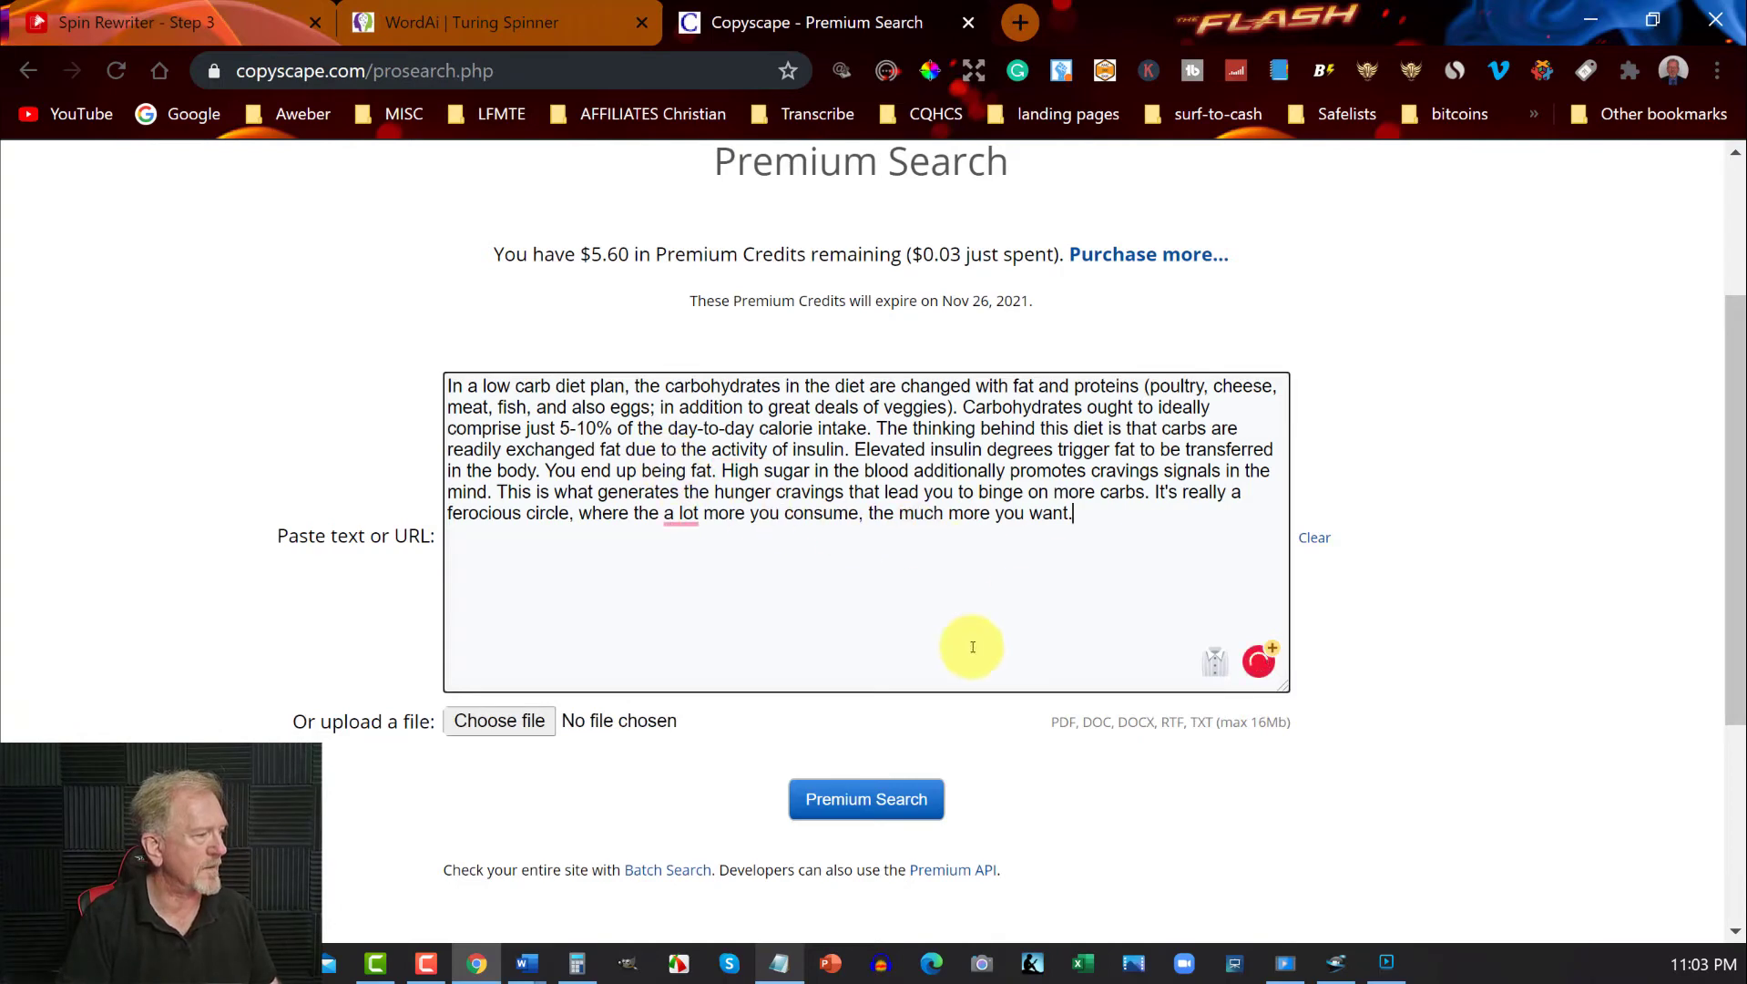
{"action": "left_click", "coordinate": [880, 799]}
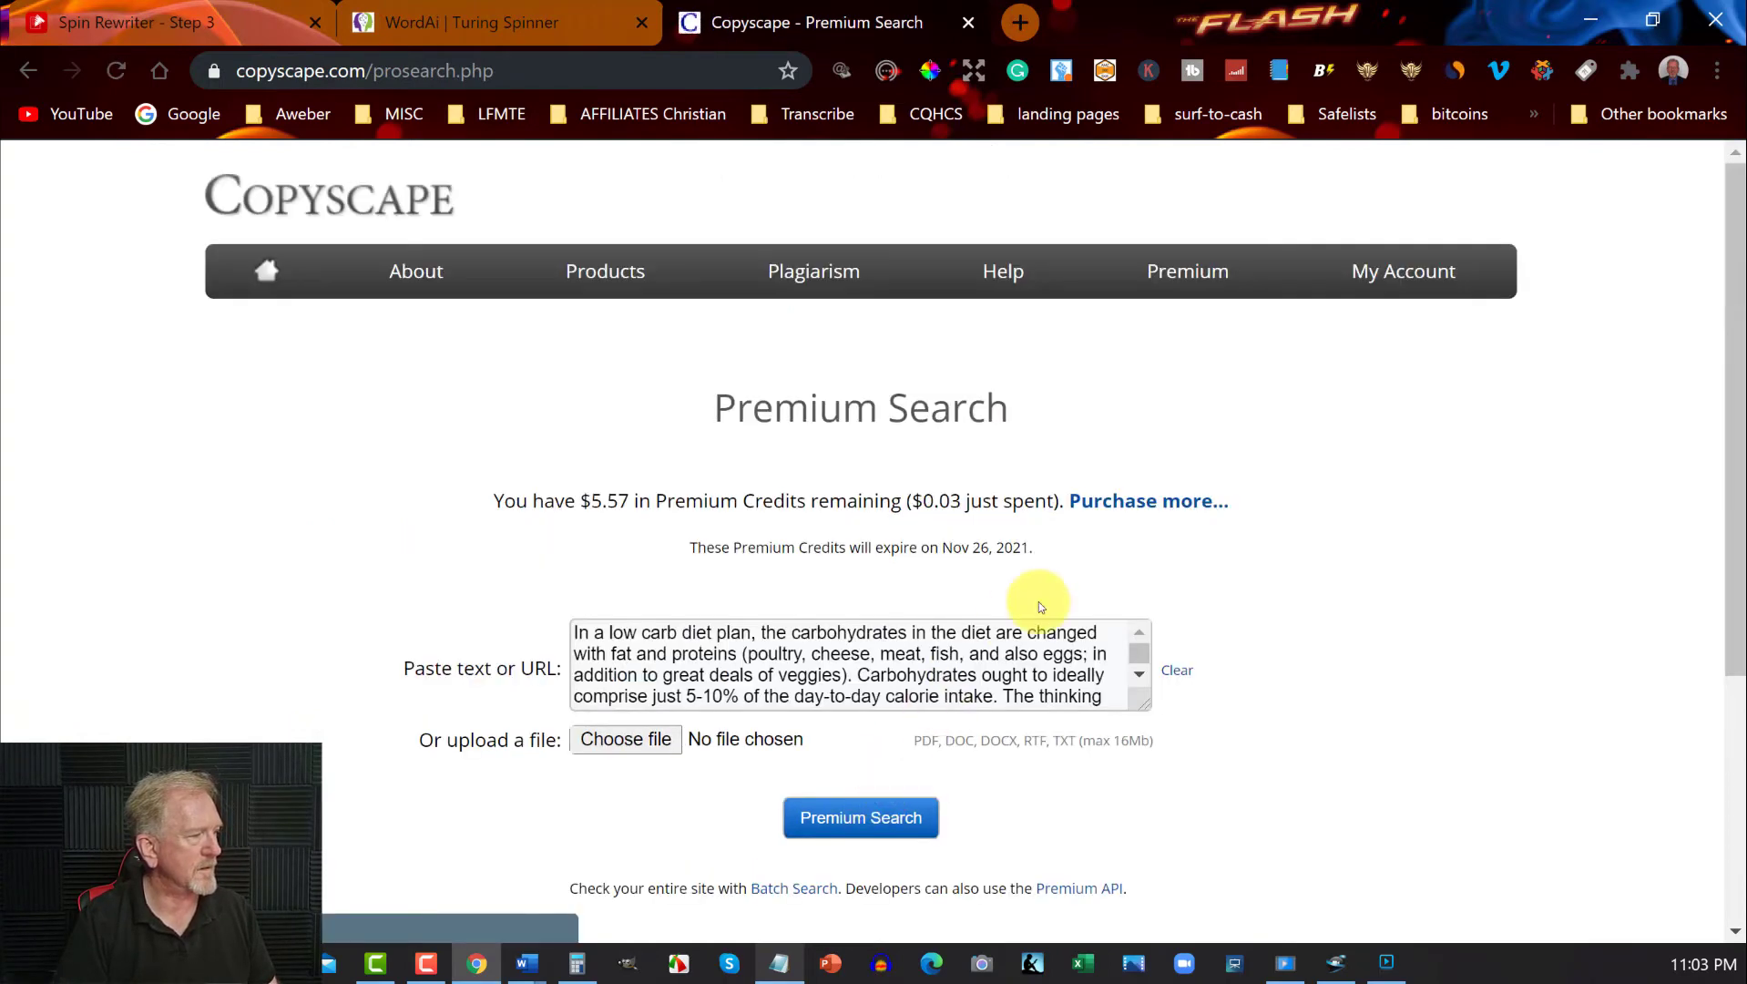
{"action": "scroll", "coordinate": [1290, 489], "scroll_direction": "down", "scroll_amount": 5}
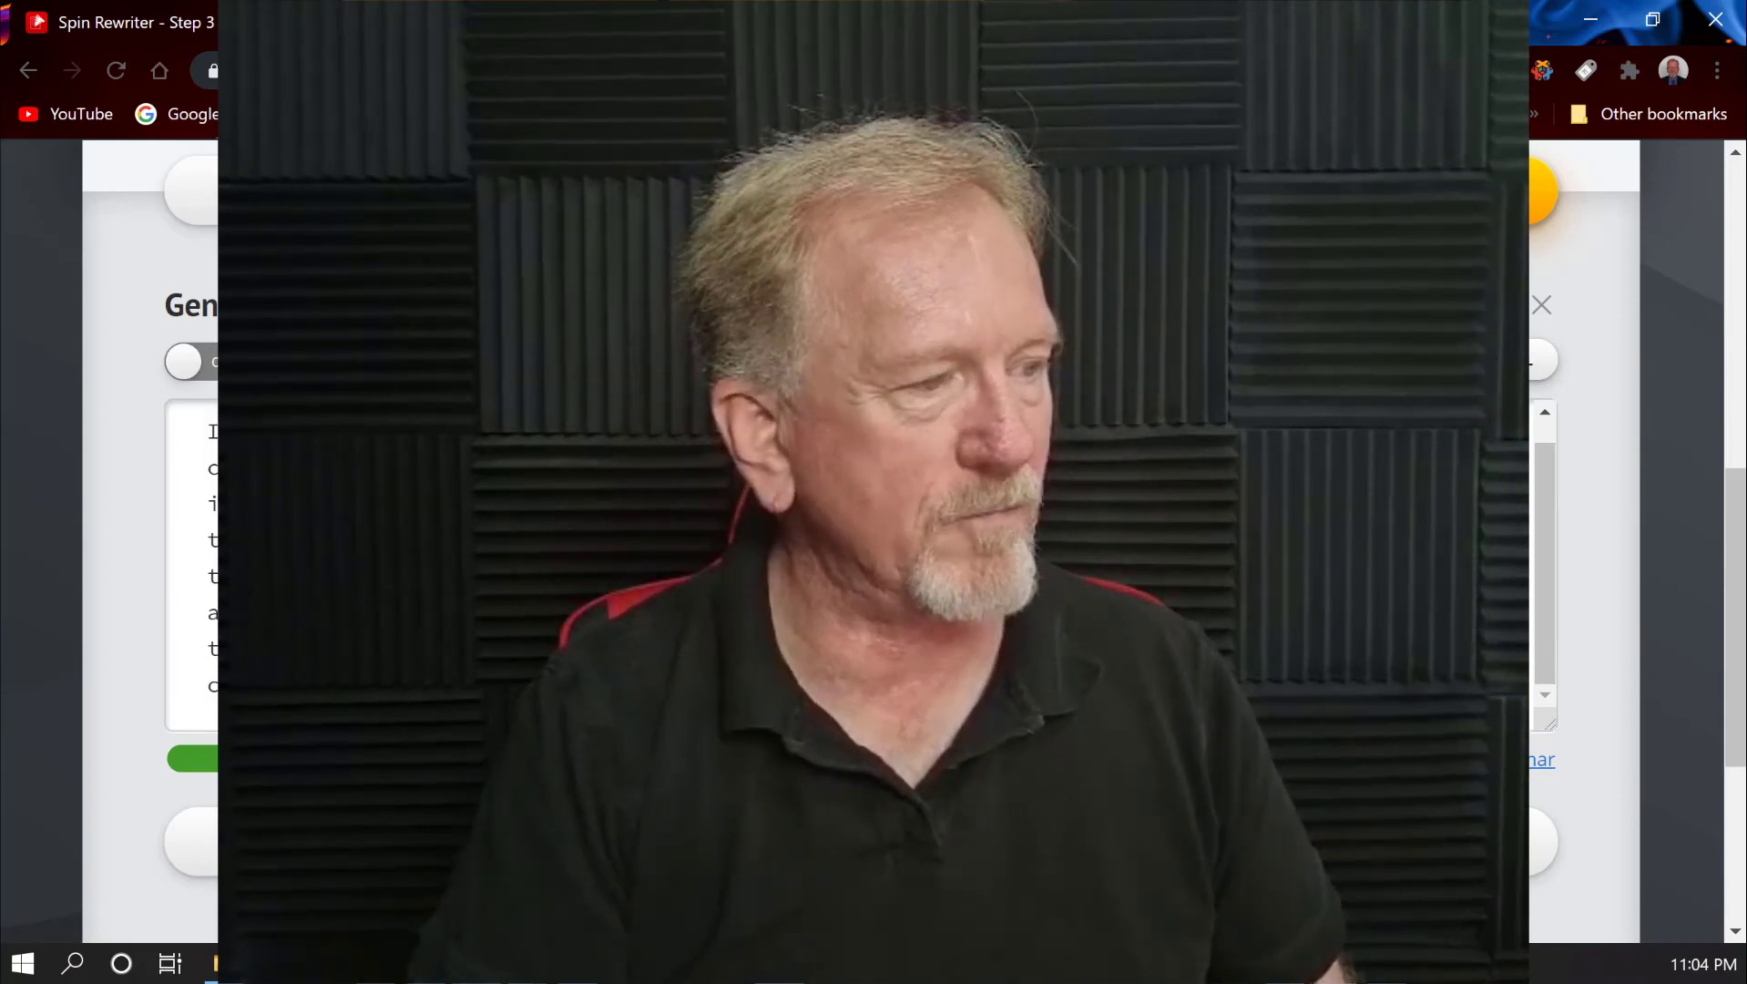
{"action": "scroll", "coordinate": [861, 537], "scroll_direction": "down", "scroll_amount": 5}
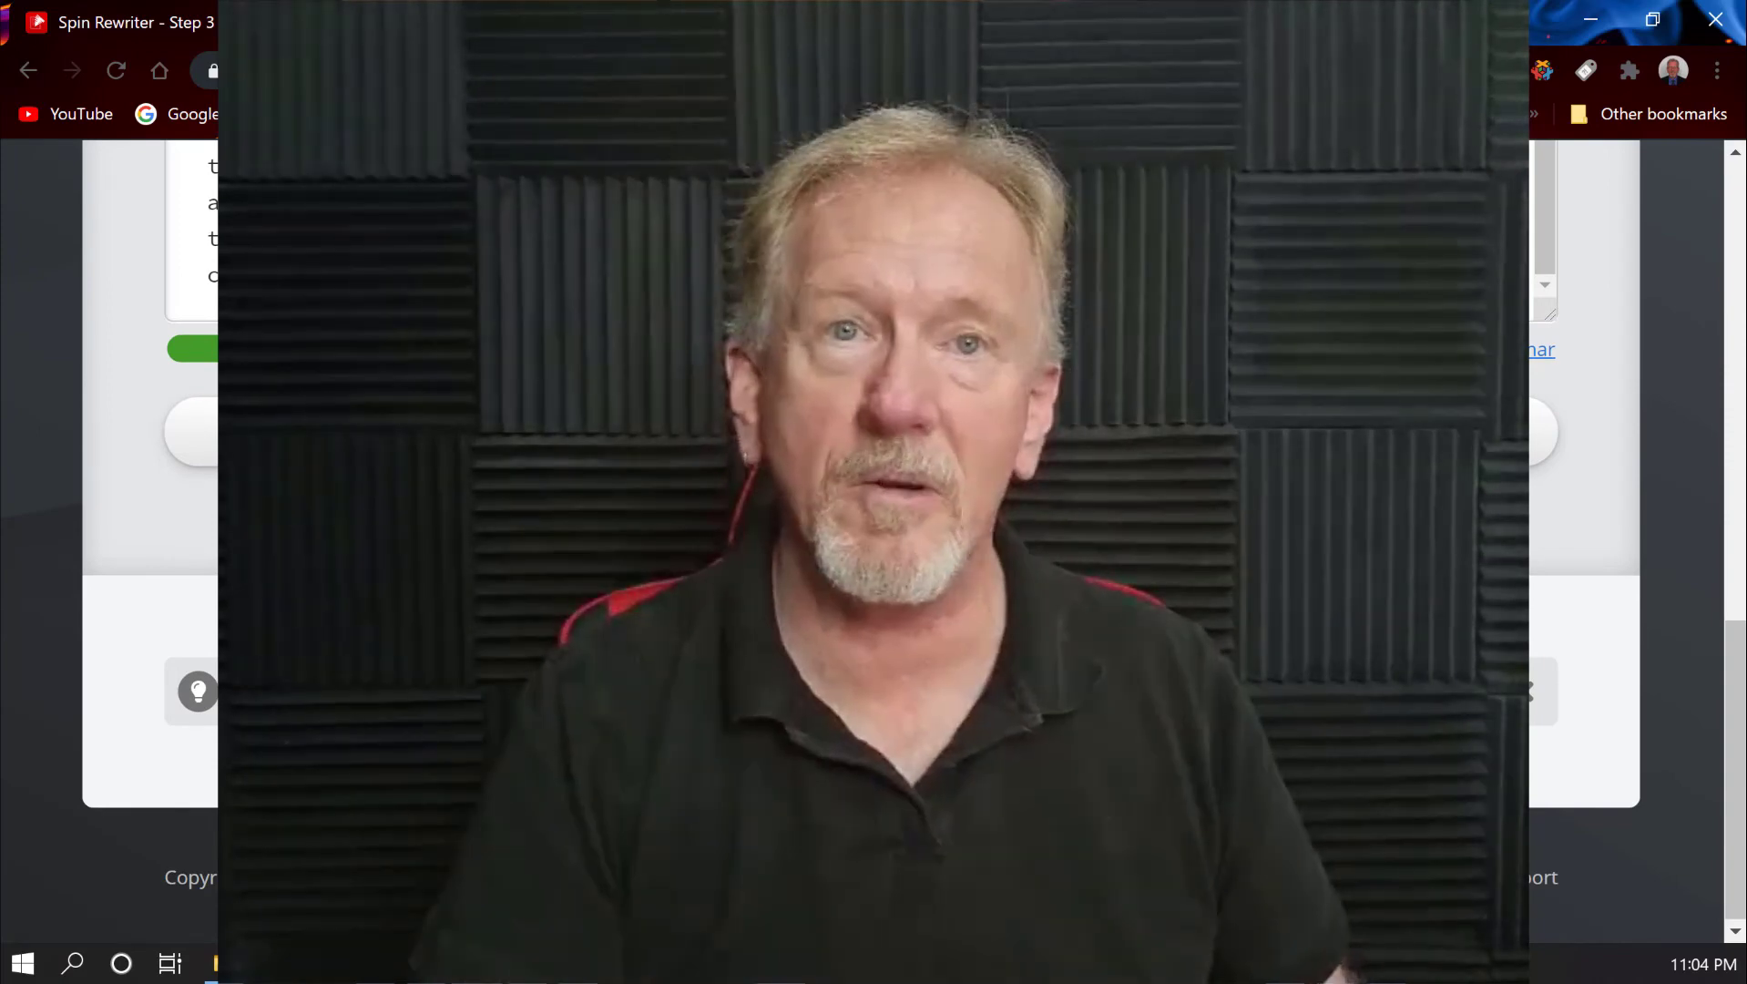
{"action": "scroll", "coordinate": [860, 537], "scroll_direction": "up", "scroll_amount": 6}
{"action": "scroll", "coordinate": [860, 537], "scroll_direction": "down", "scroll_amount": 3}
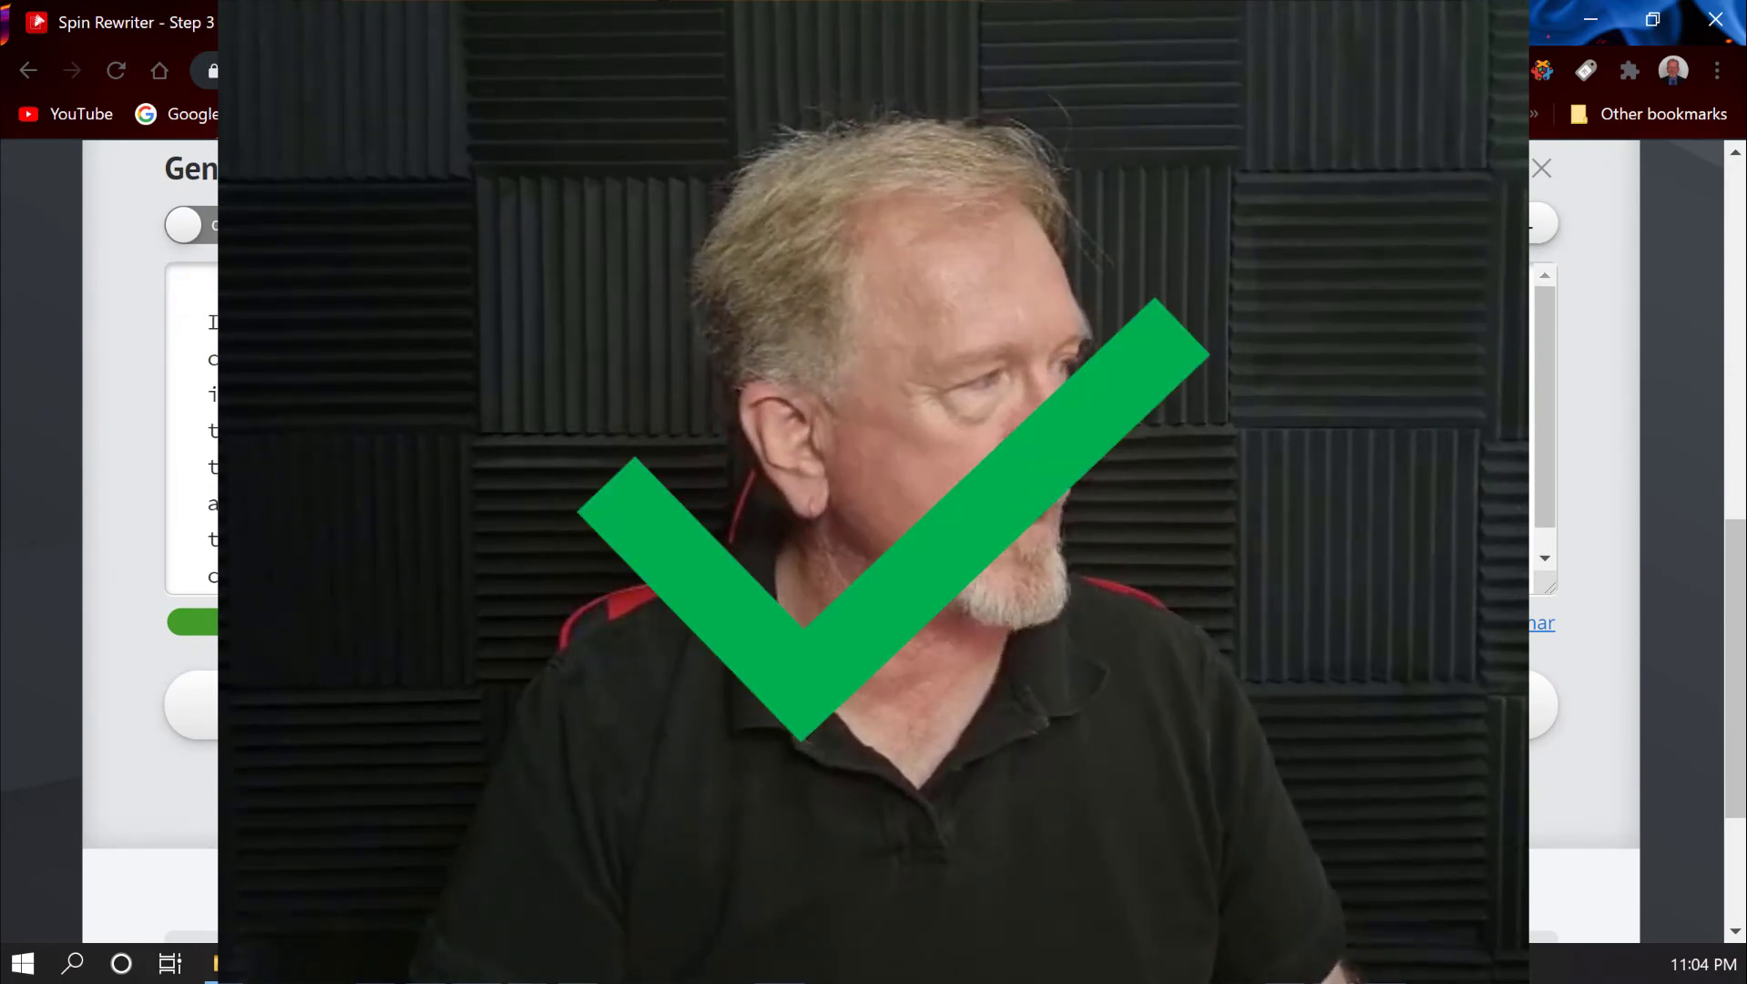
{"action": "scroll", "coordinate": [860, 537], "scroll_direction": "up", "scroll_amount": 8}
{"action": "scroll", "coordinate": [860, 538], "scroll_direction": "down", "scroll_amount": 3}
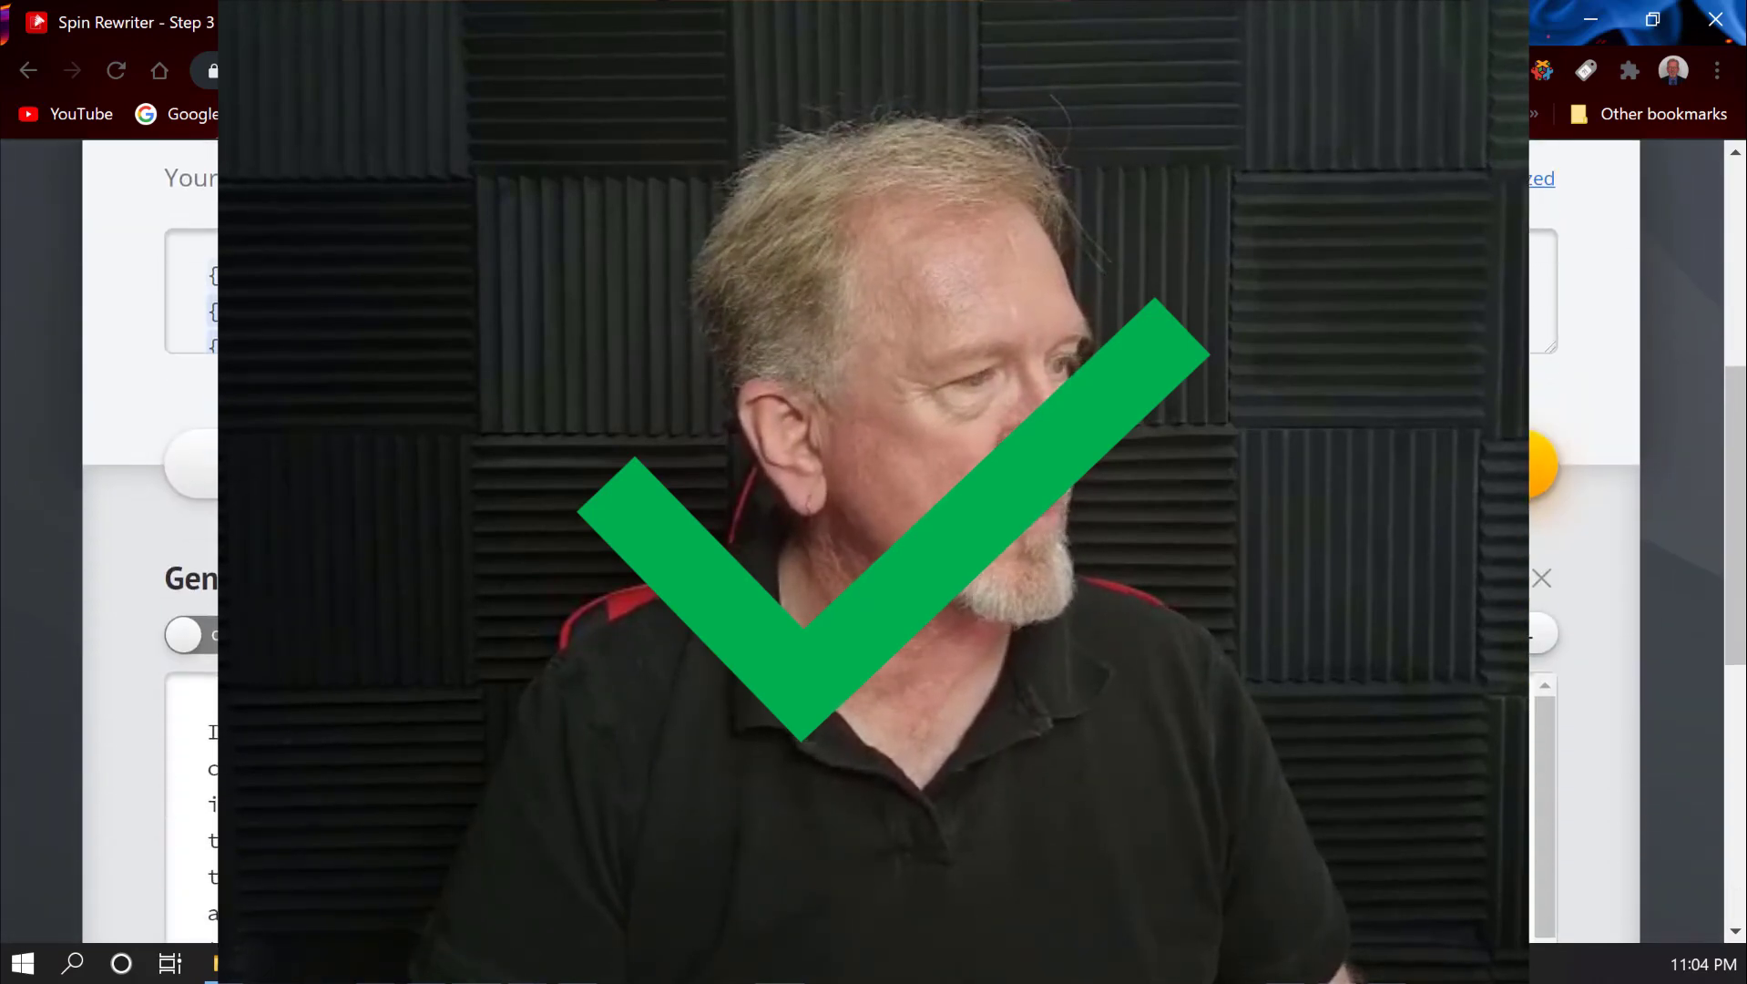
{"action": "scroll", "coordinate": [861, 538], "scroll_direction": "up", "scroll_amount": 2}
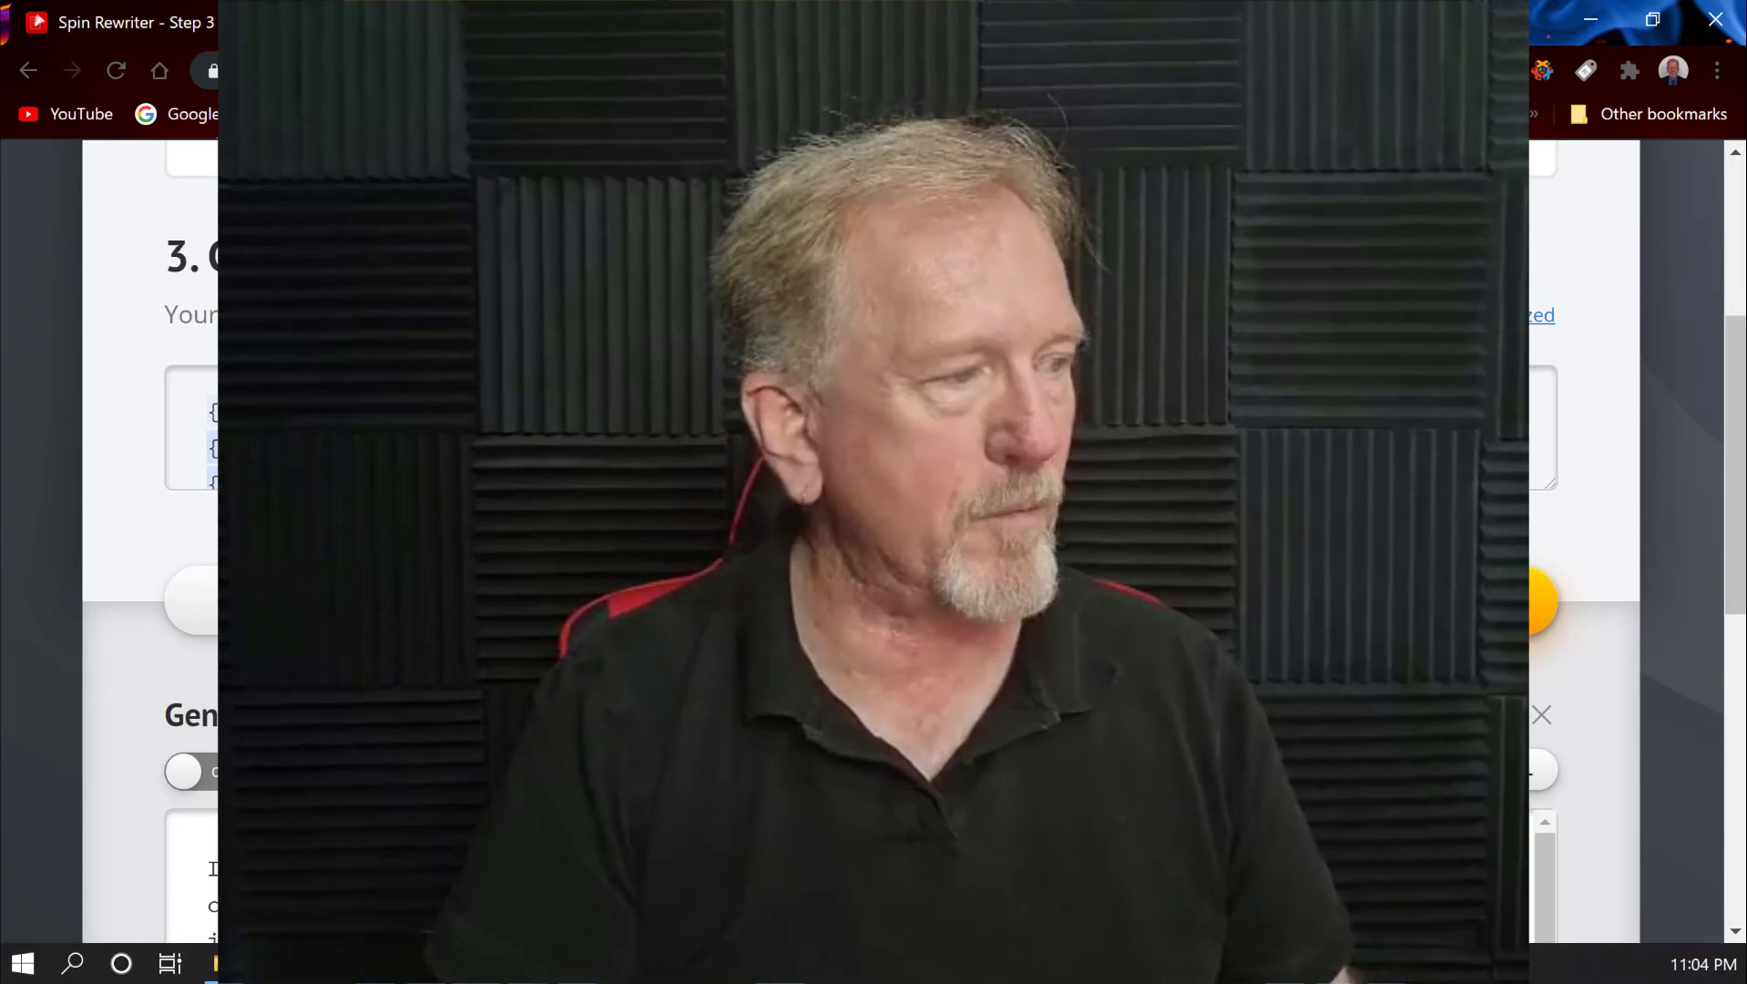
{"action": "scroll", "coordinate": [861, 537], "scroll_direction": "down", "scroll_amount": 6}
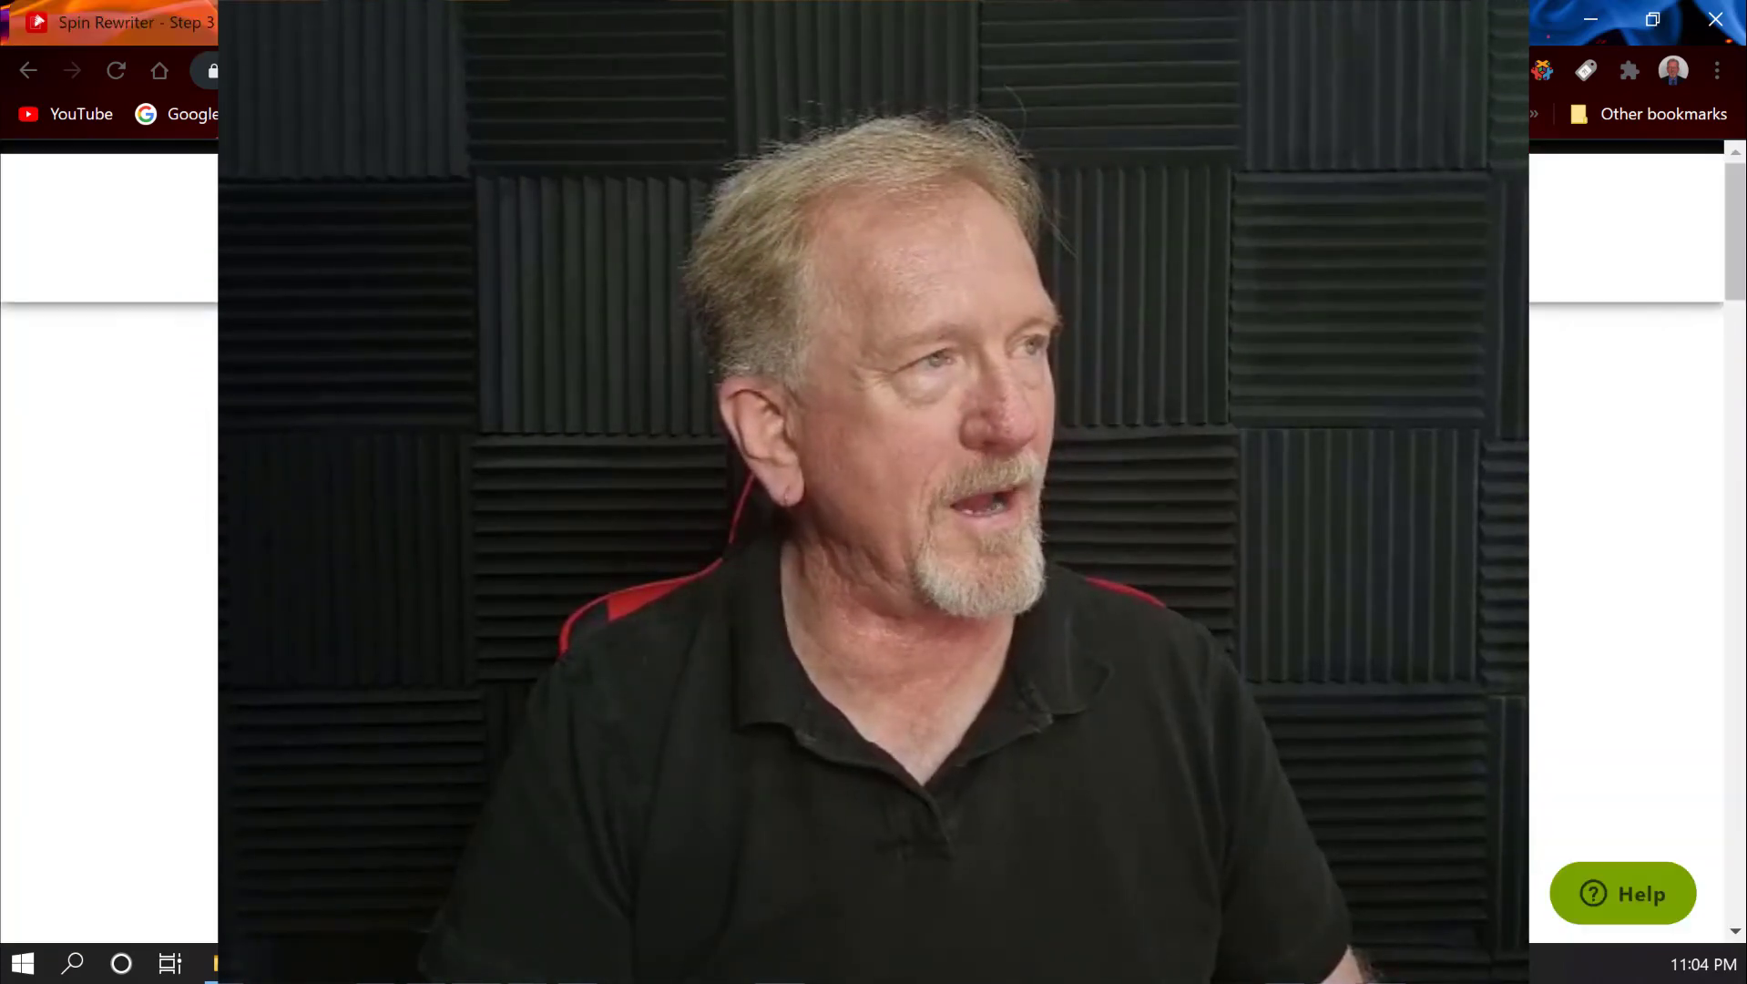